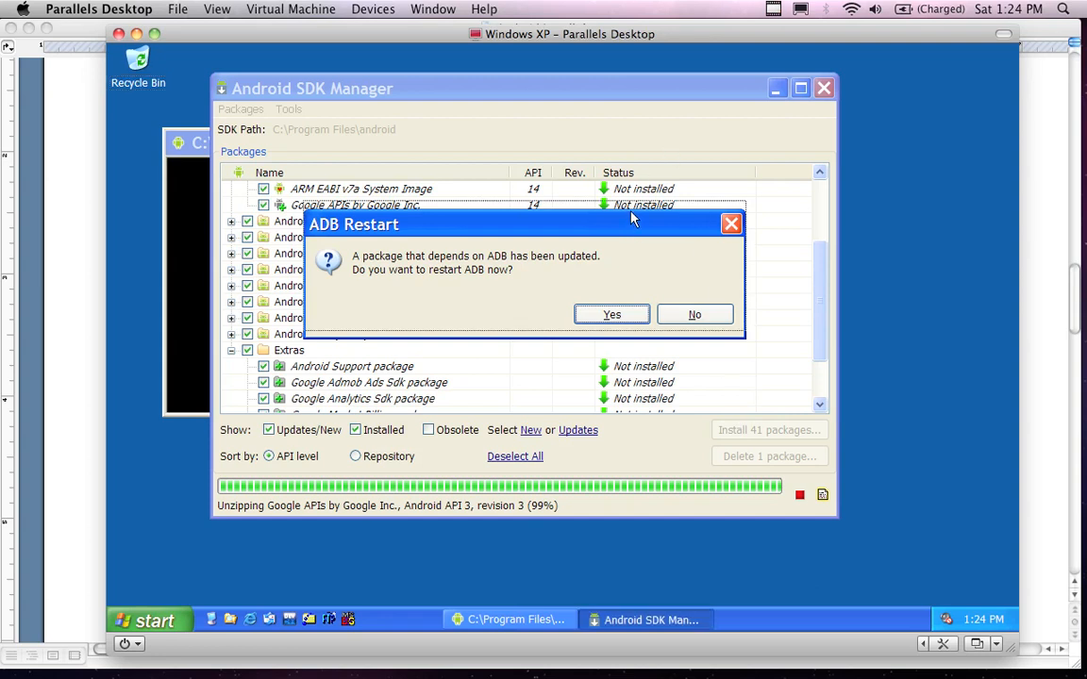
# Step: Agree to restart ADB following the update of the package that depends on it
pyautogui.moveTo(634, 230); pyautogui.dragTo(633, 218)
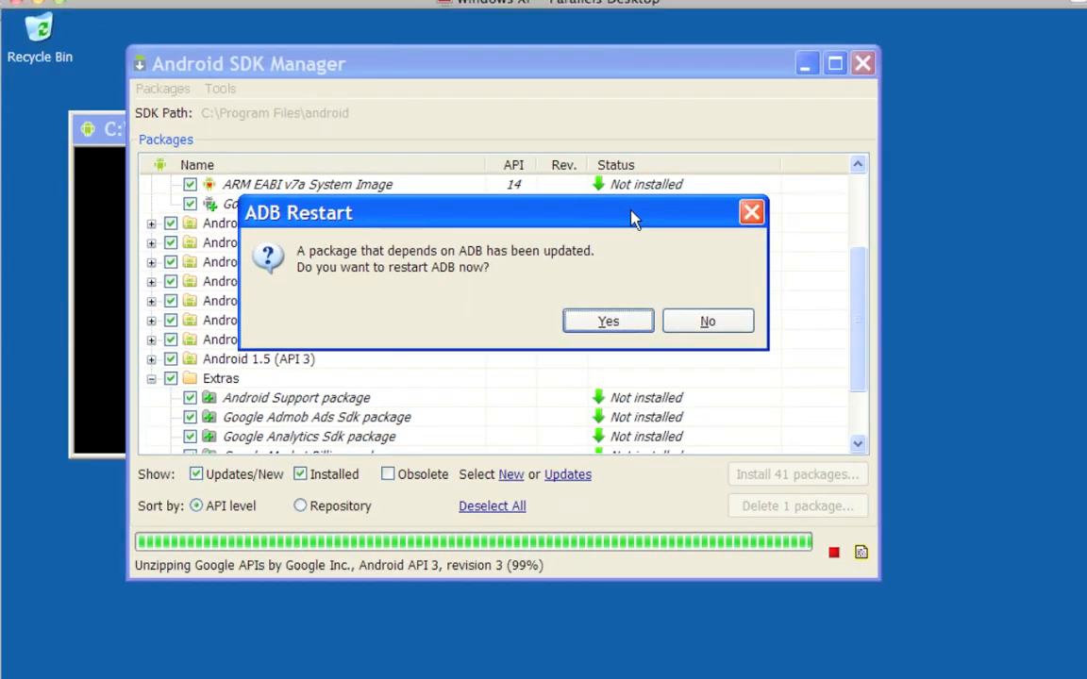
pyautogui.click(610, 321)
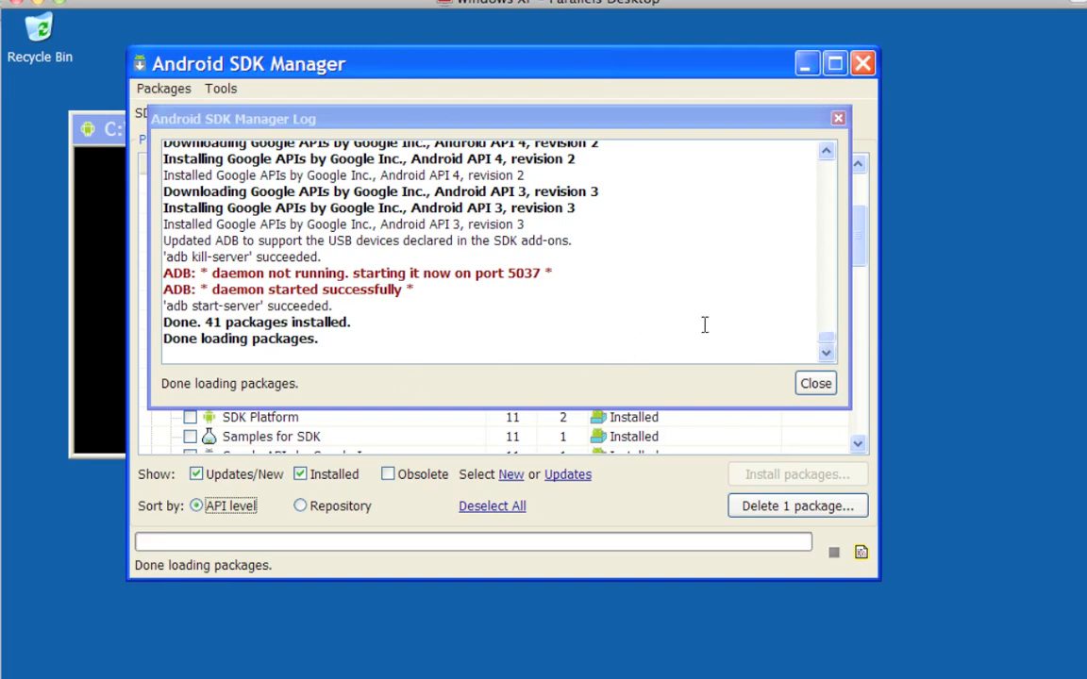
# Step: Review the SDK Manager log from the first repository fetches to the final ADB and installation entries, and close the log
pyautogui.moveTo(828, 349); pyautogui.dragTo(829, 173)
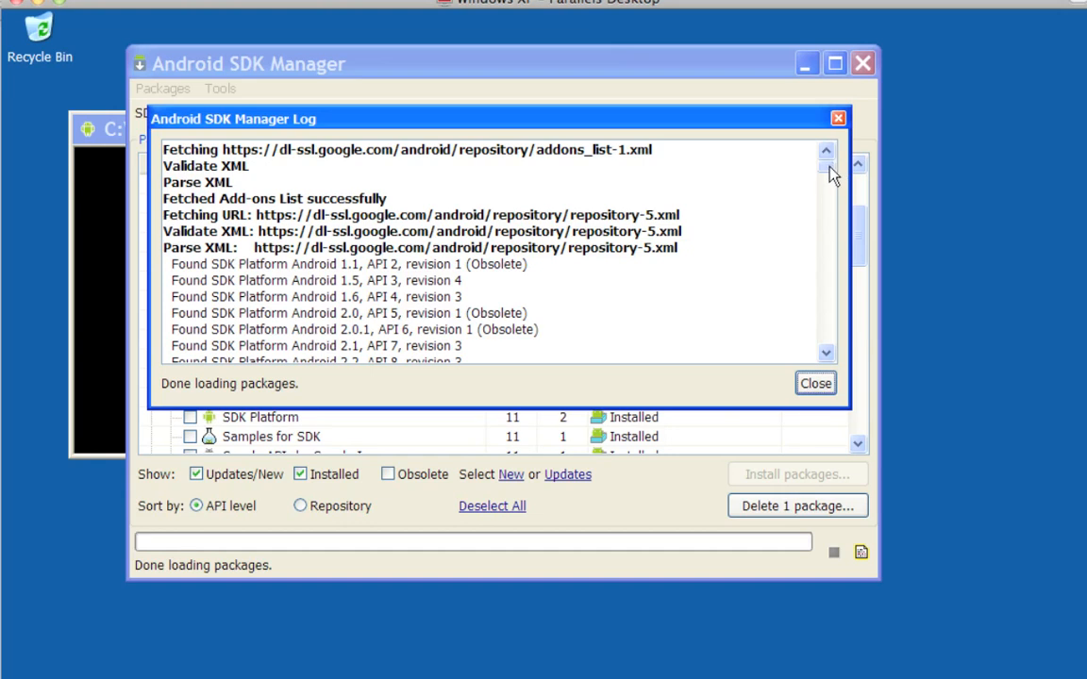
pyautogui.moveTo(827, 165); pyautogui.dragTo(827, 165)
pyautogui.moveTo(828, 170); pyautogui.dragTo(826, 226)
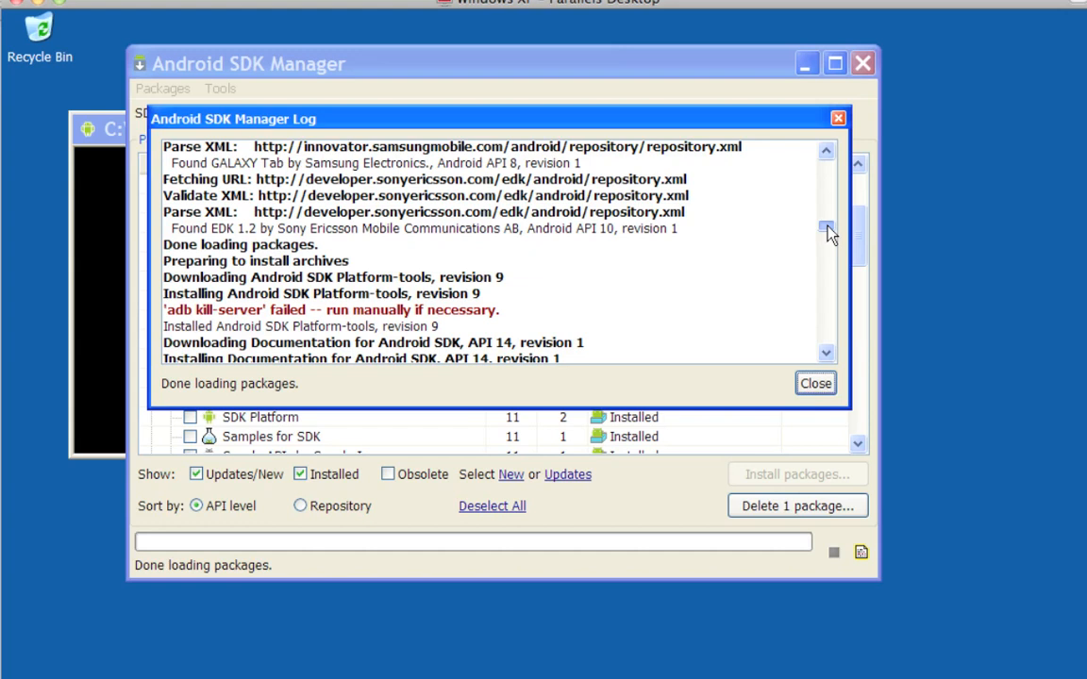
pyautogui.moveTo(827, 233); pyautogui.dragTo(830, 239)
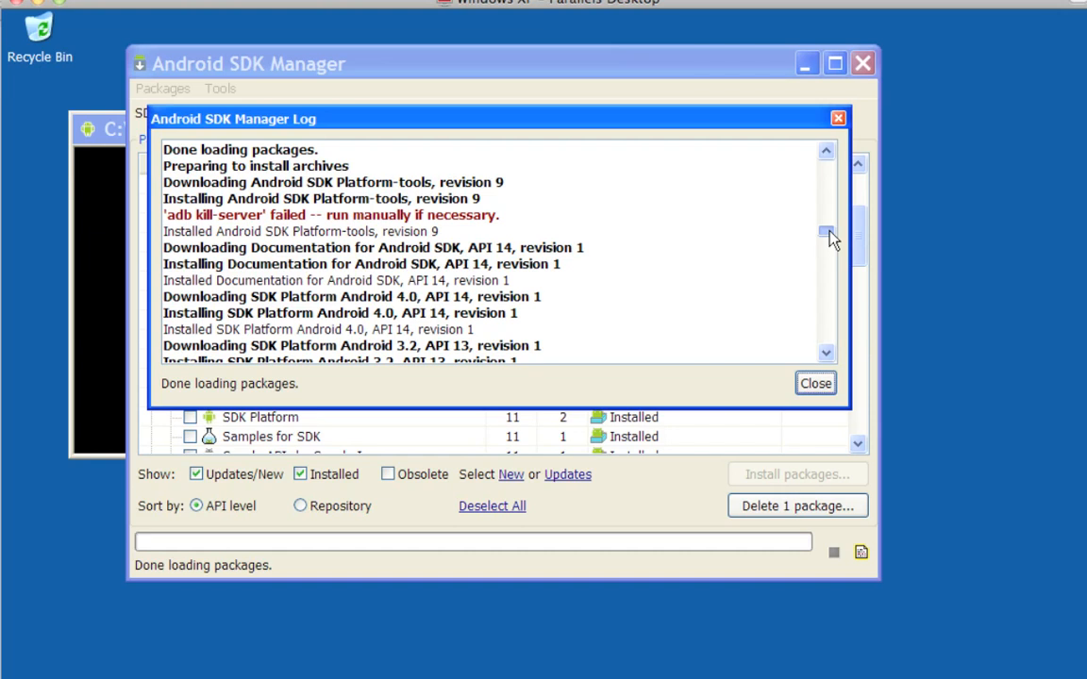
pyautogui.moveTo(829, 238); pyautogui.dragTo(845, 347)
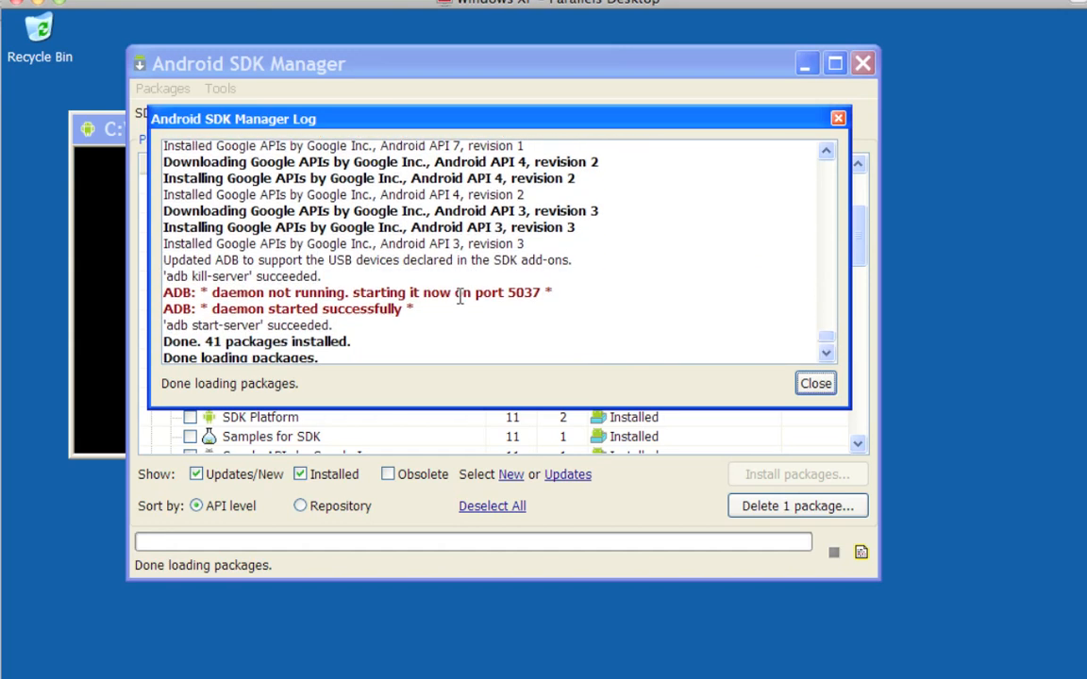
pyautogui.click(828, 342)
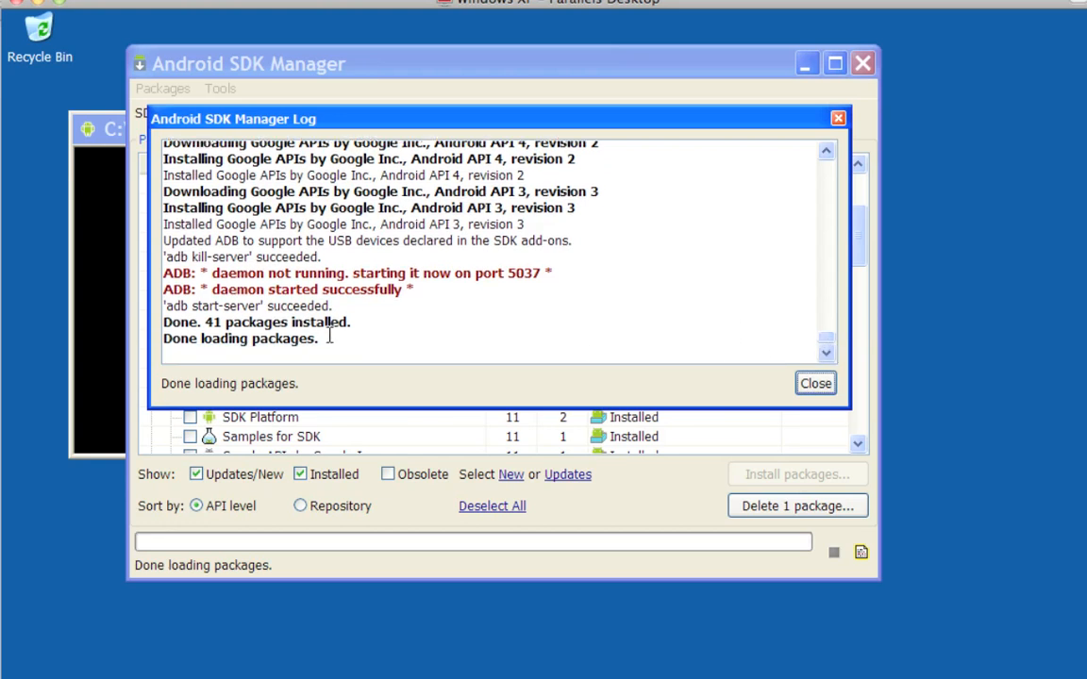
pyautogui.click(815, 384)
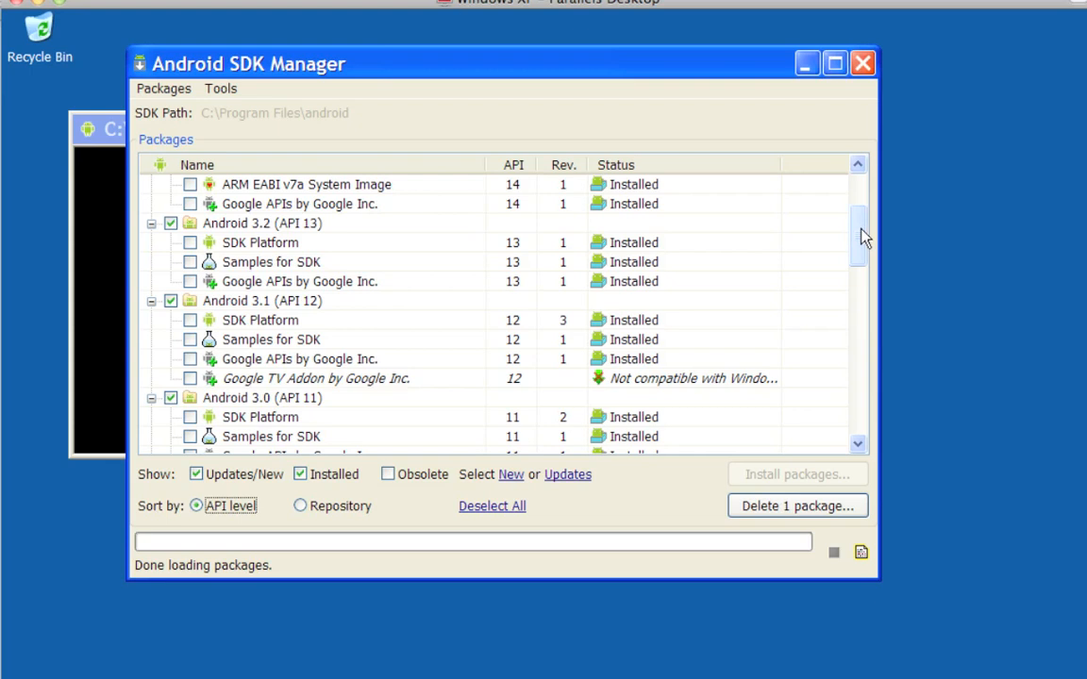
# Step: Check the package list's installation status with the Status column widened, and close the SDK Manager along with its console window
pyautogui.moveTo(864, 238); pyautogui.dragTo(864, 195)
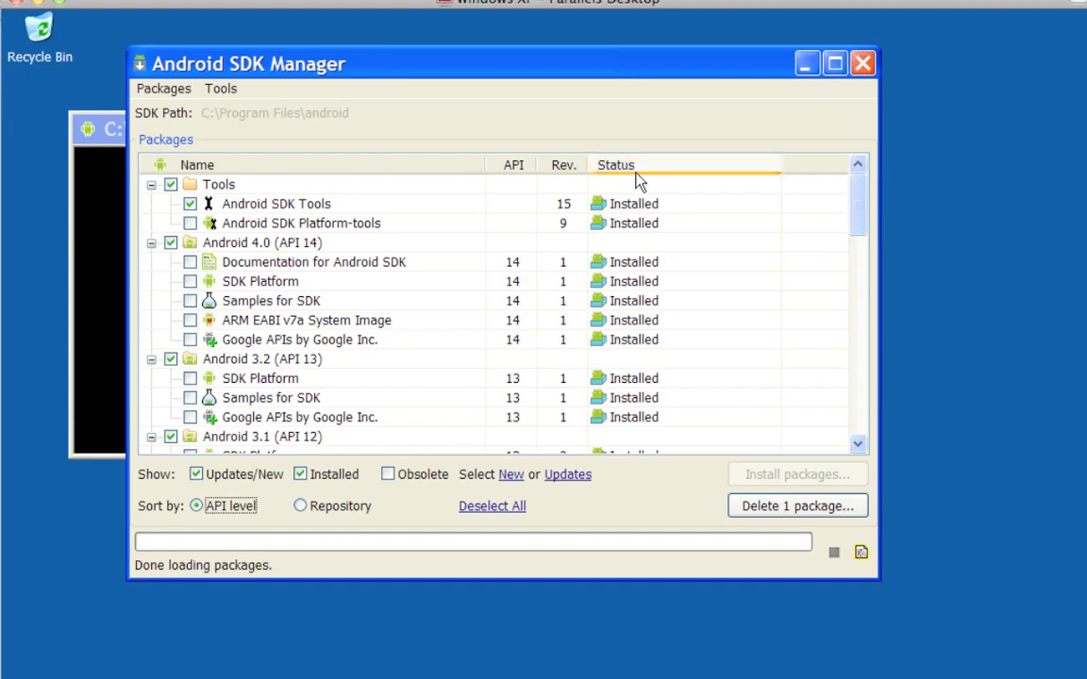
pyautogui.moveTo(860, 195); pyautogui.dragTo(866, 235)
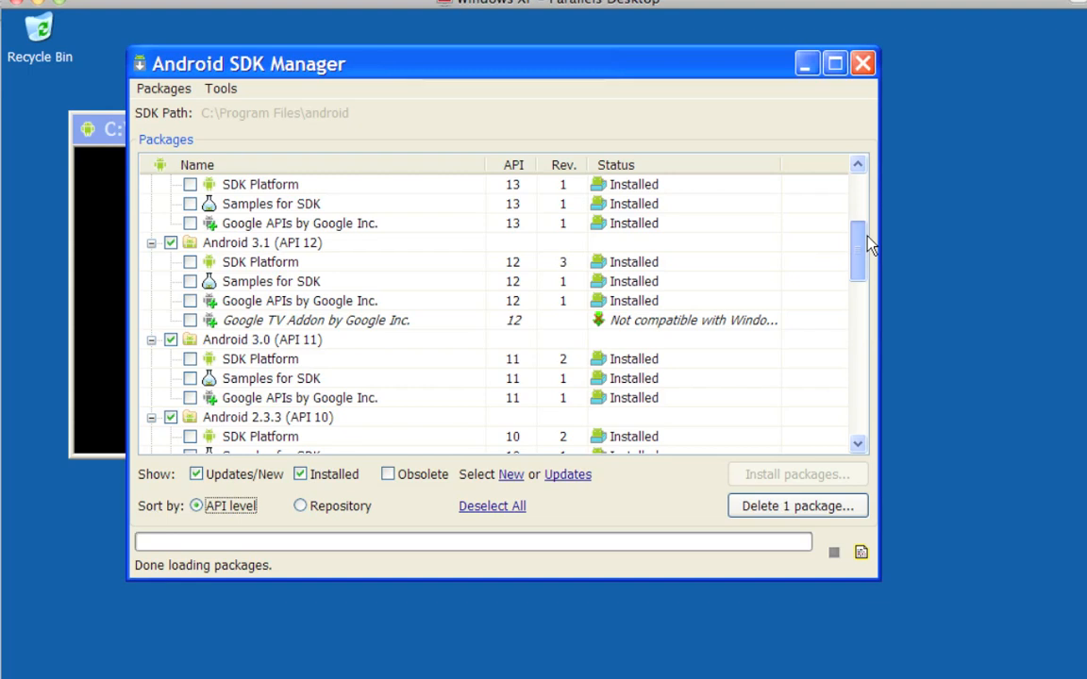
pyautogui.scroll(-1, 867, 247)
pyautogui.moveTo(782, 159); pyautogui.dragTo(848, 164)
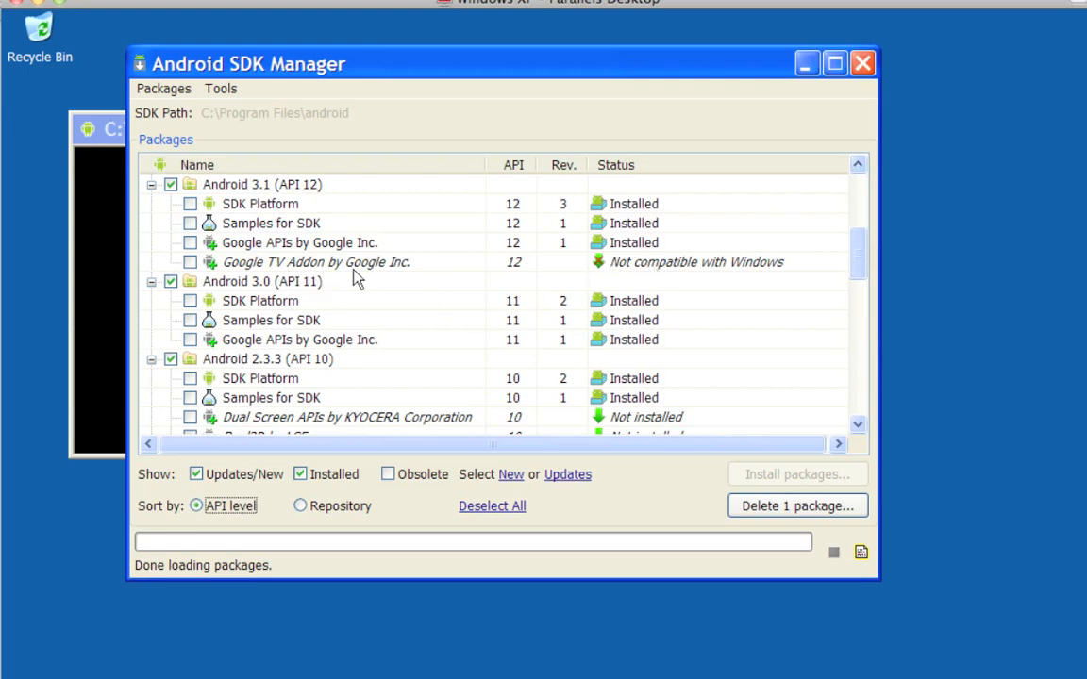
pyautogui.moveTo(355, 273)
pyautogui.moveTo(858, 262); pyautogui.dragTo(859, 291)
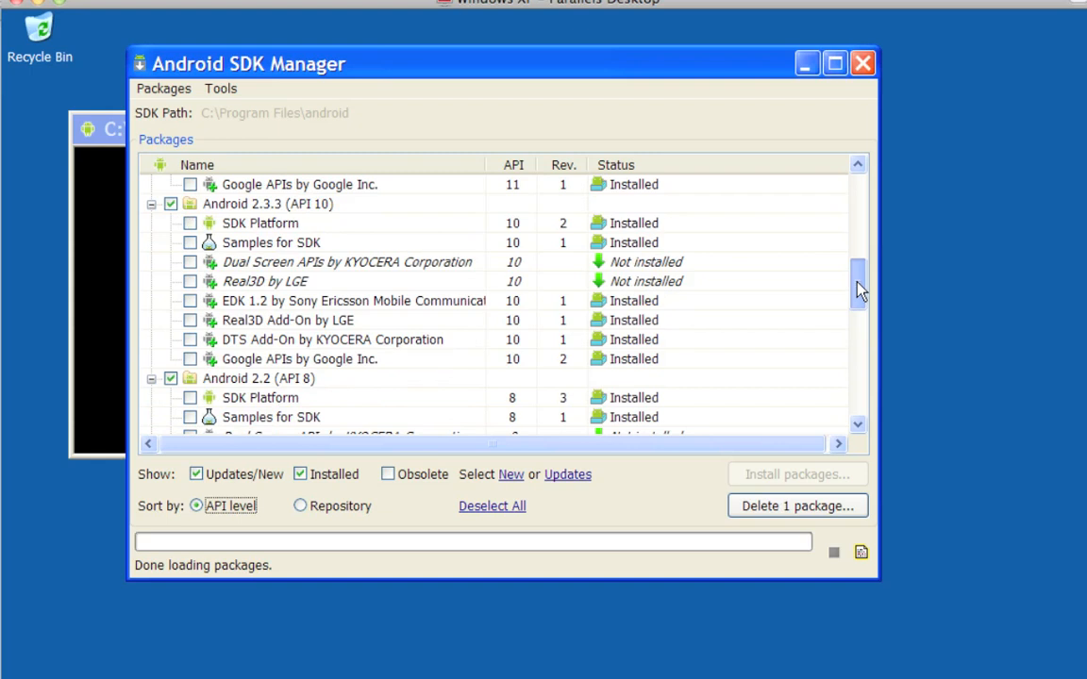
pyautogui.moveTo(858, 292)
pyautogui.mouseDown()
pyautogui.moveTo(861, 417)
pyautogui.moveTo(864, 220)
pyautogui.moveTo(863, 298)
pyautogui.mouseUp()
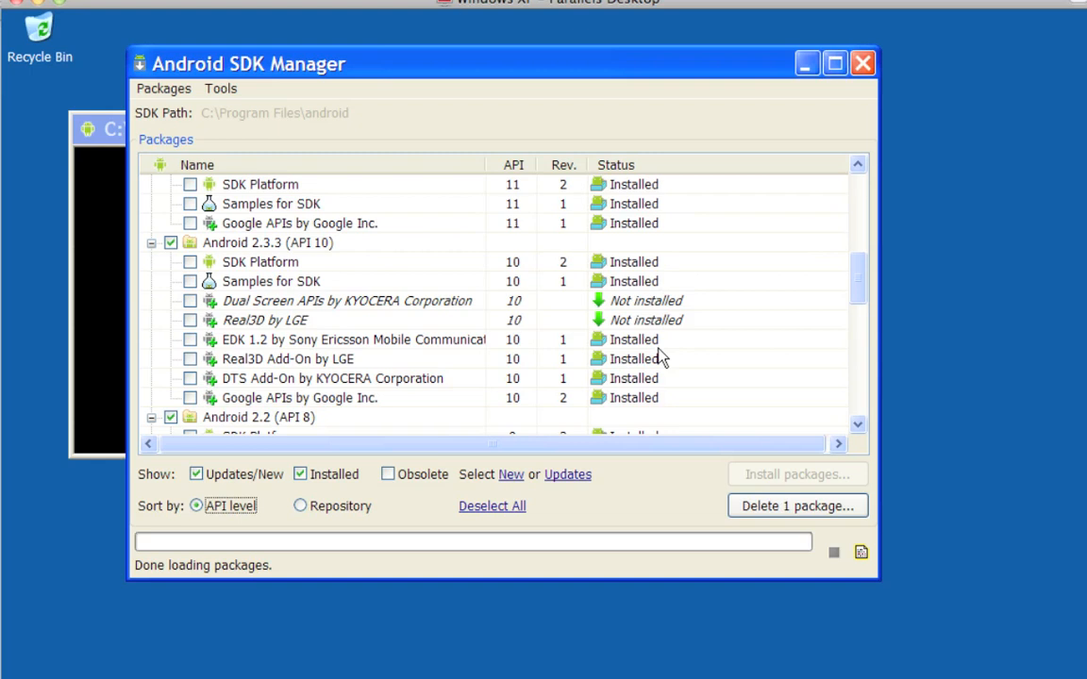
pyautogui.moveTo(862, 286); pyautogui.dragTo(865, 208)
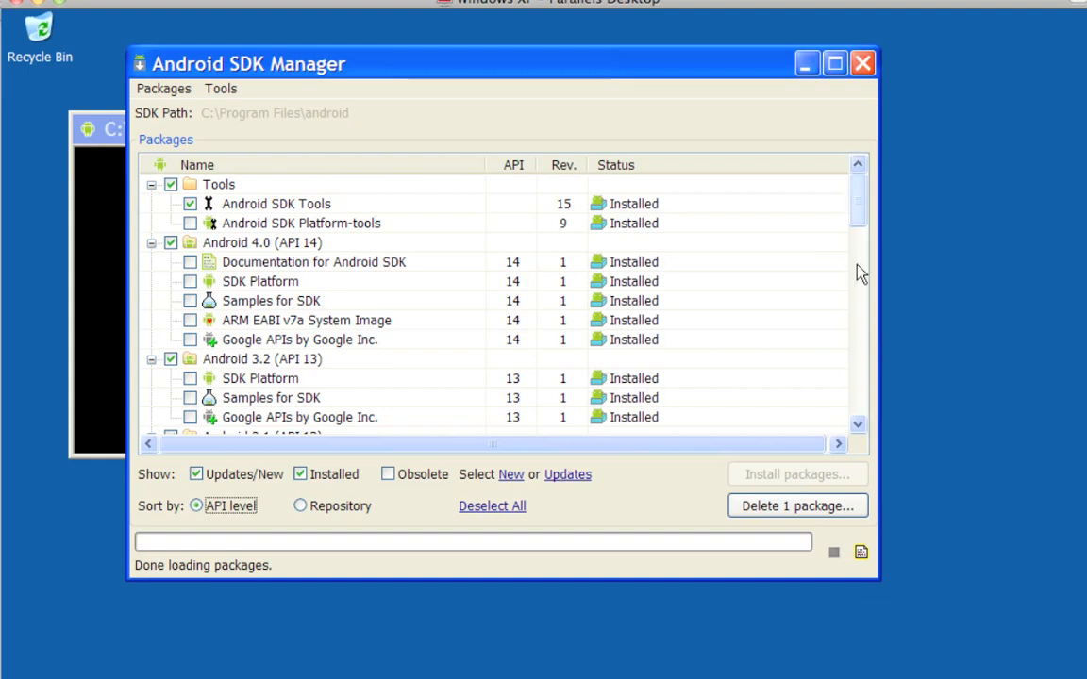
pyautogui.click(864, 65)
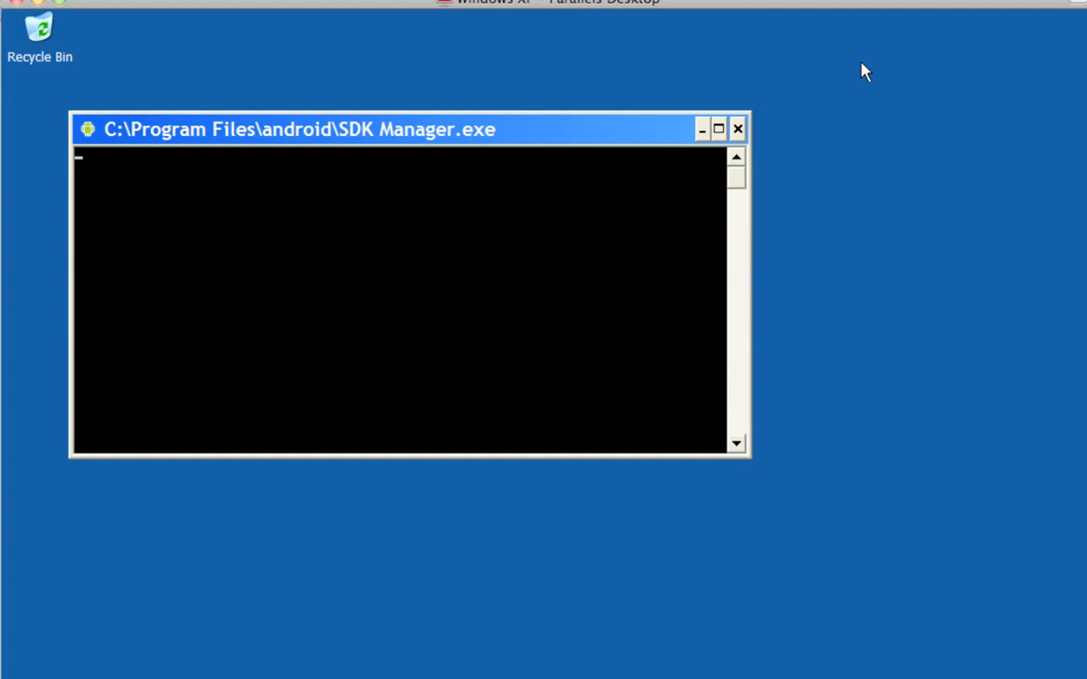
pyautogui.click(737, 131)
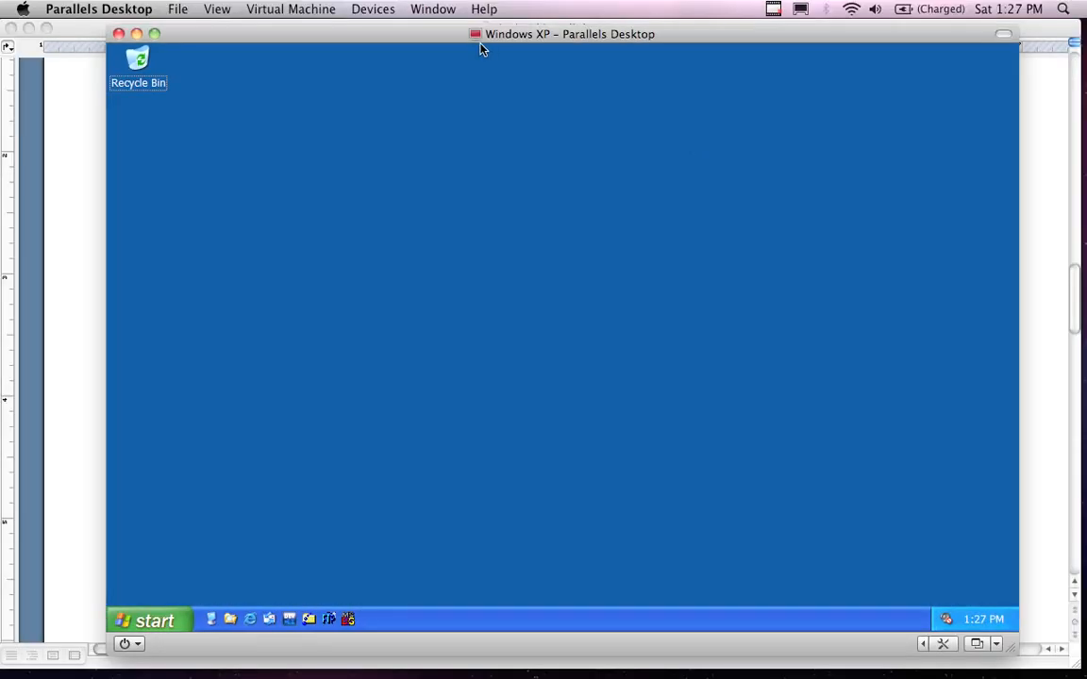
# Step: Switch to the Android Install document in Word and read the Step 8 instructions for installing SDK packages
pyautogui.click(91, 26)
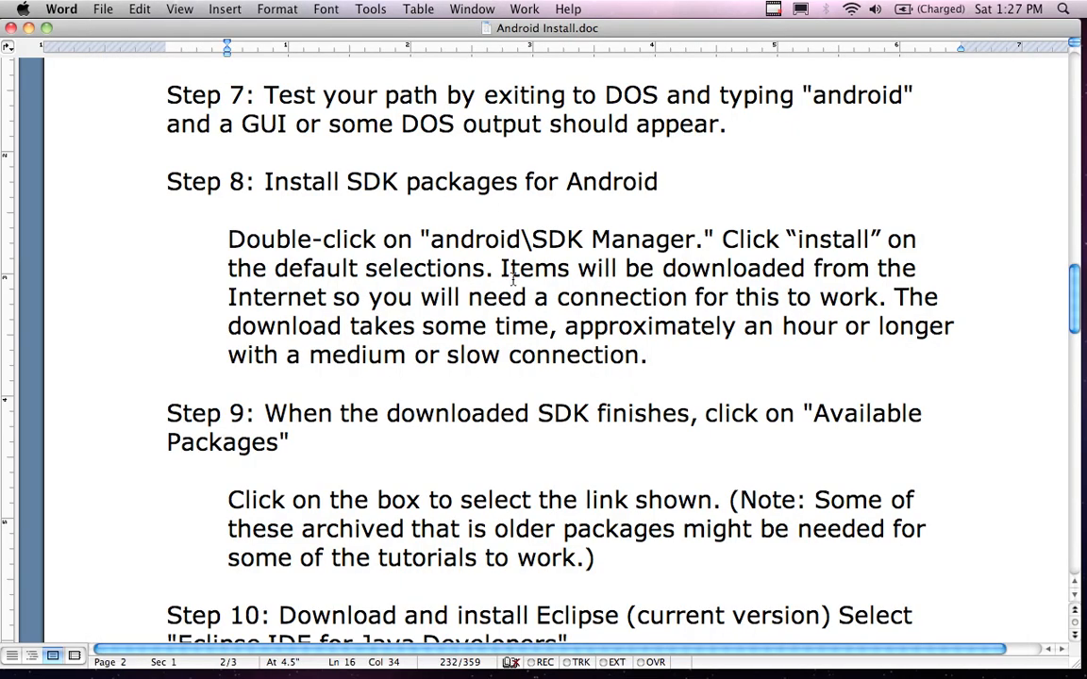
pyautogui.scroll(-3, 511, 283)
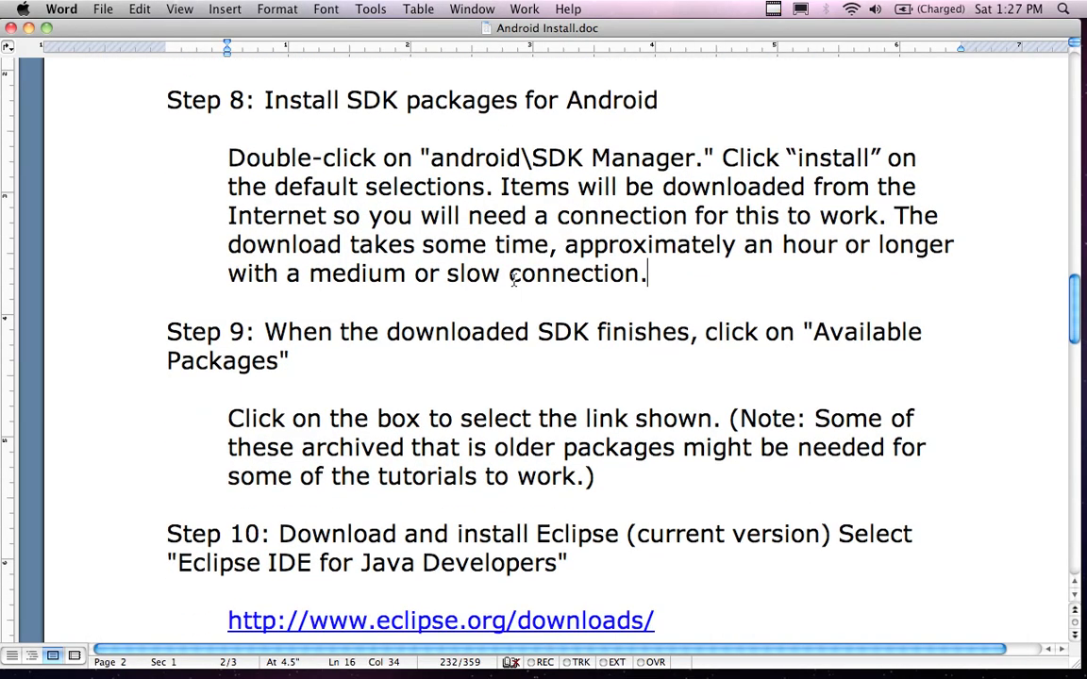
pyautogui.scroll(-1, 512, 279)
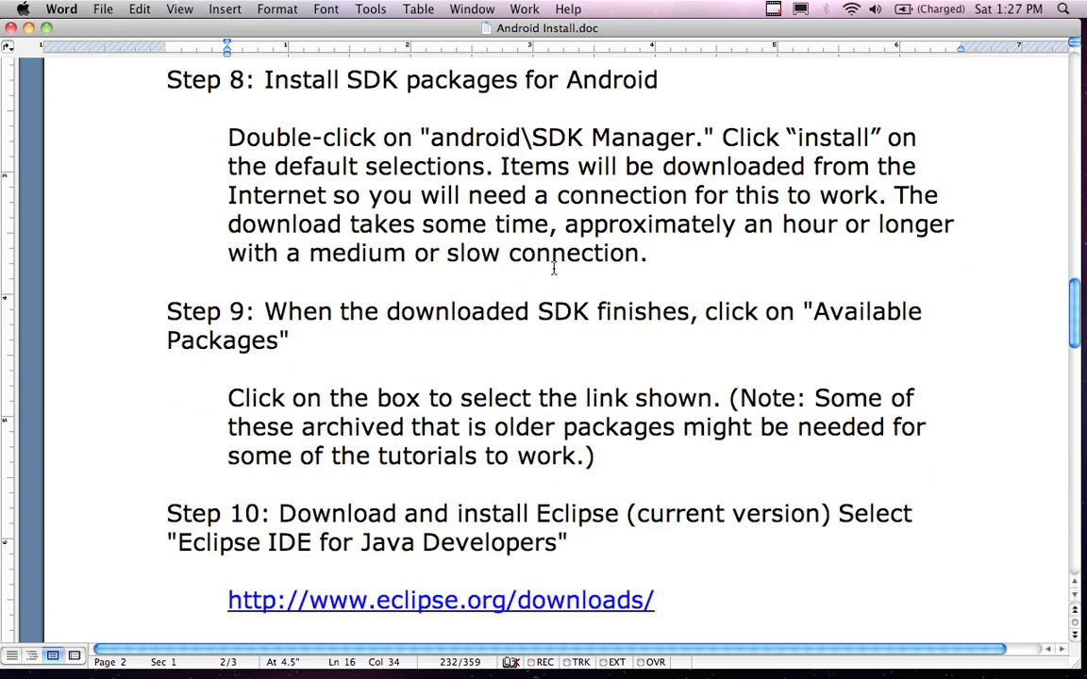
pyautogui.click(475, 137)
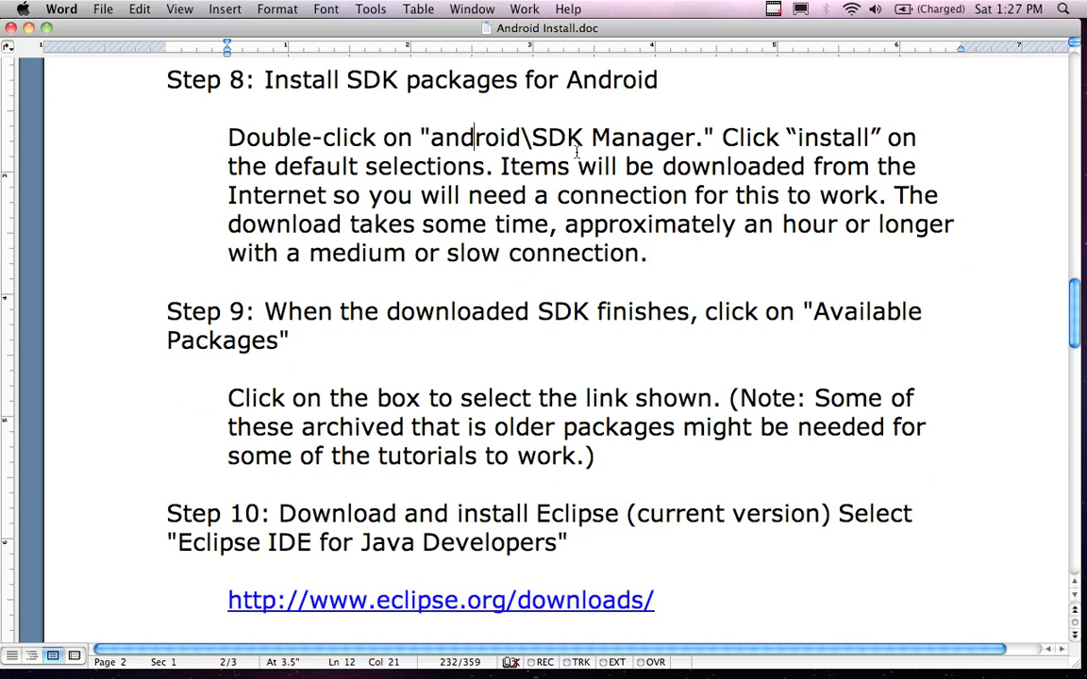
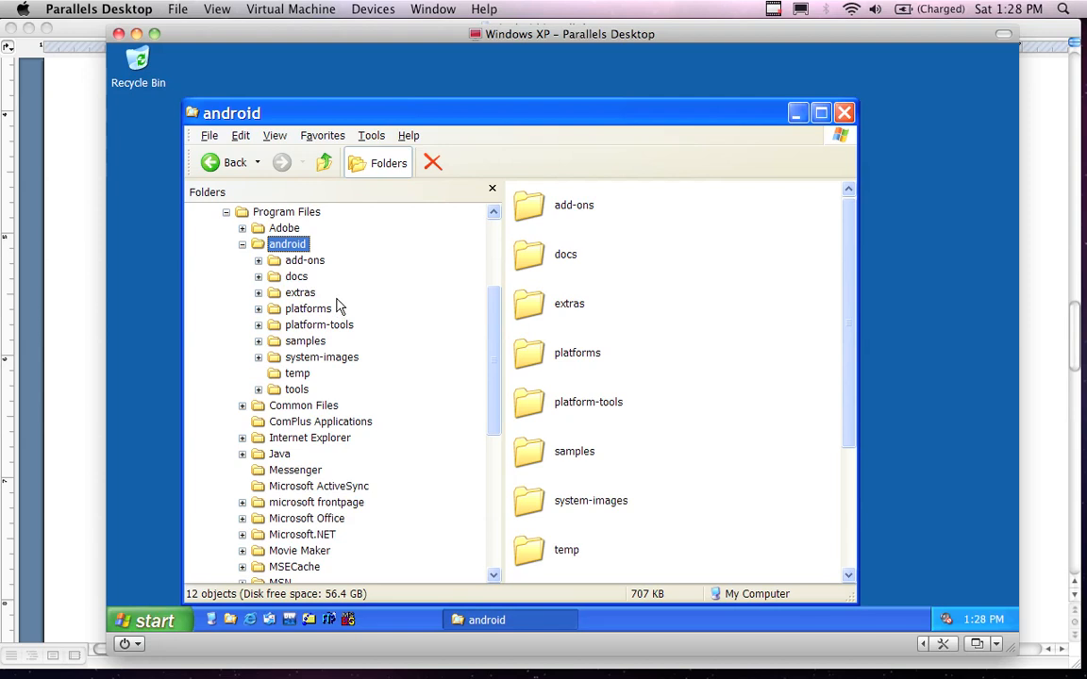
# Step: Launch SDK Manager.exe from the android folder in Program Files
pyautogui.scroll(-7, 661, 366)
pyautogui.scroll(-4, 847, 319)
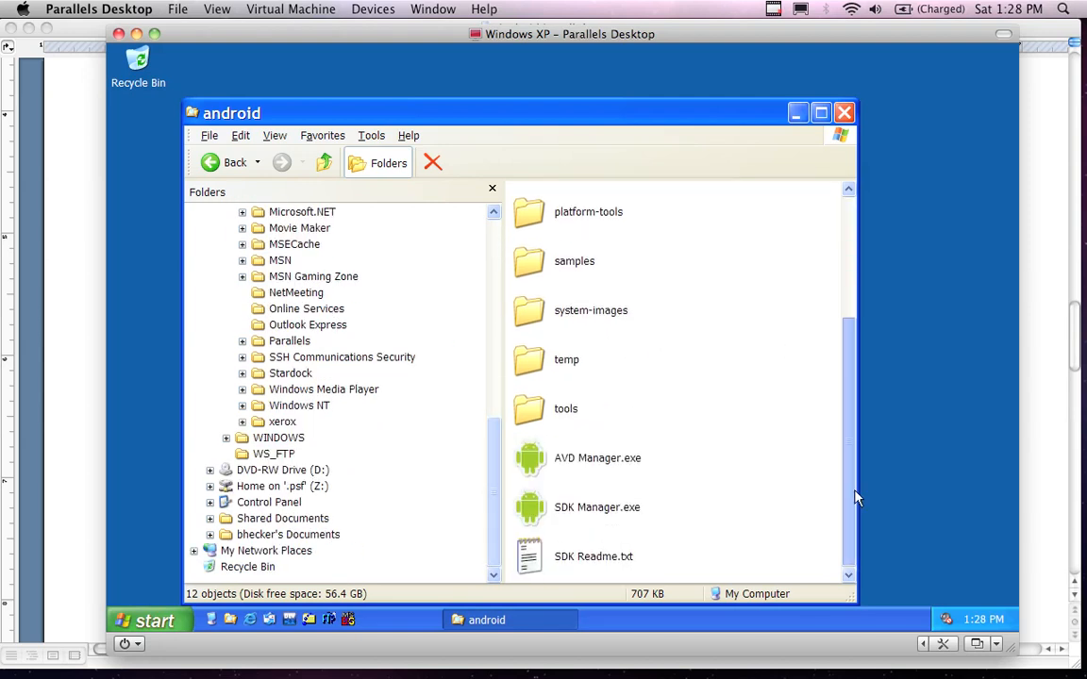
pyautogui.doubleClick(610, 514)
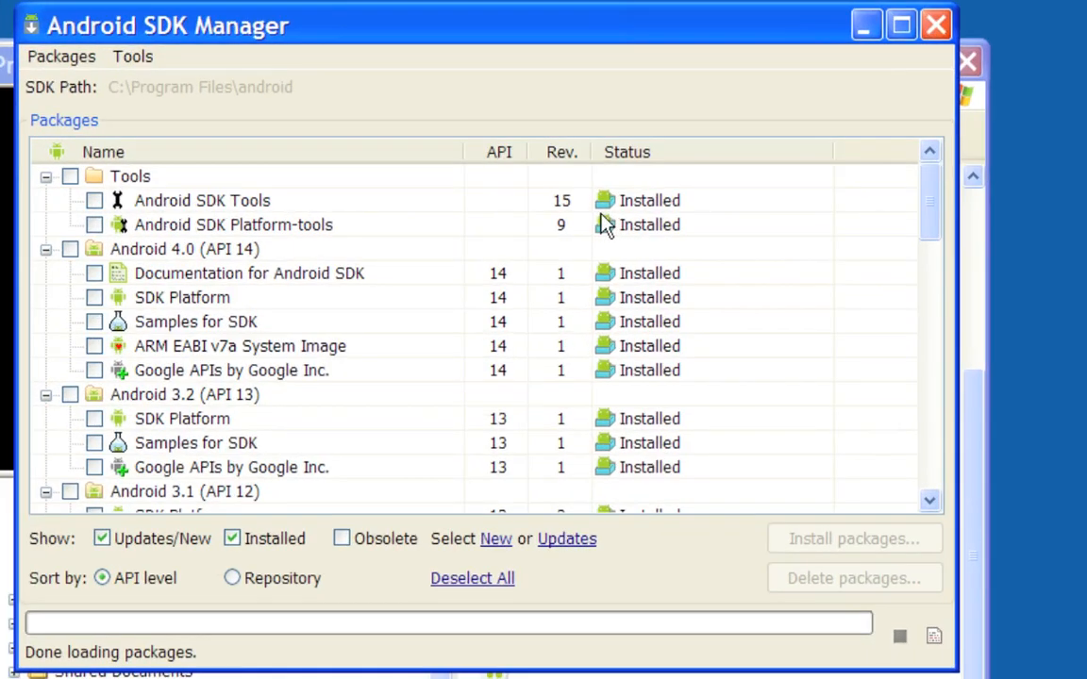
# Step: Look over the installed packages and the available package and tool commands, and close the SDK Manager
pyautogui.scroll(-14, 699, 211)
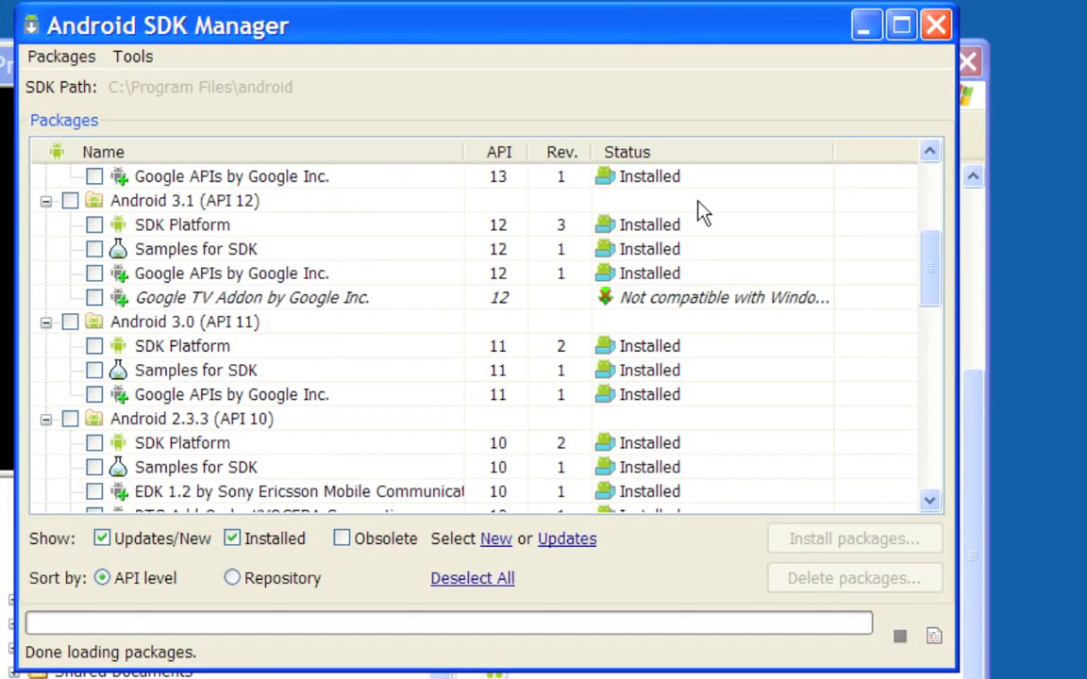
pyautogui.scroll(14, 703, 212)
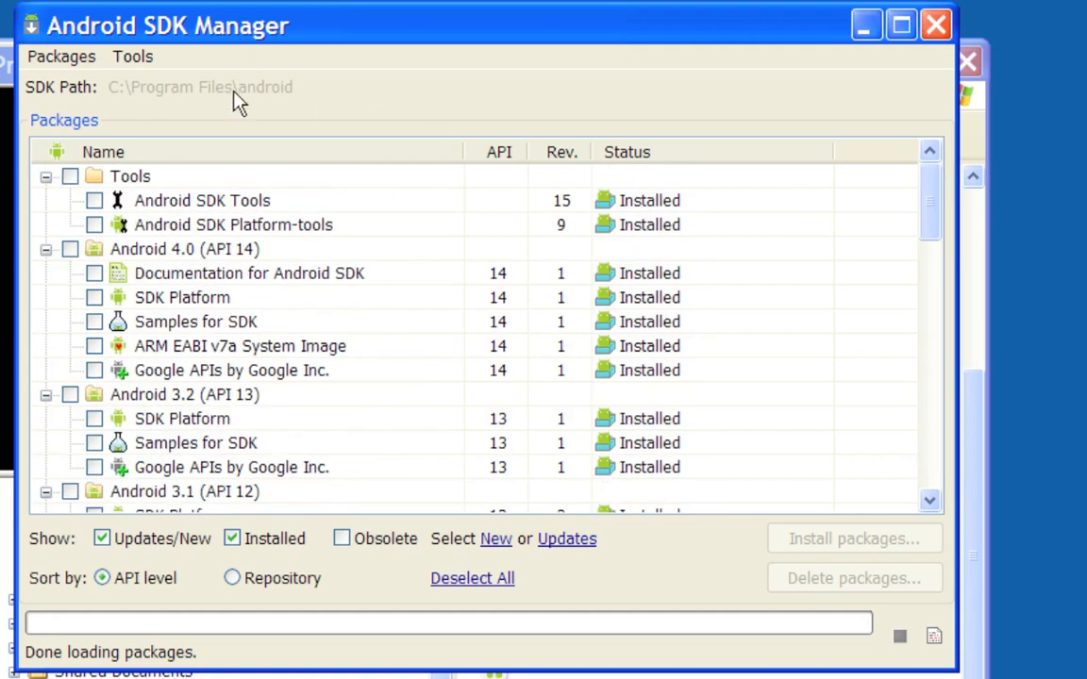
pyautogui.click(74, 60)
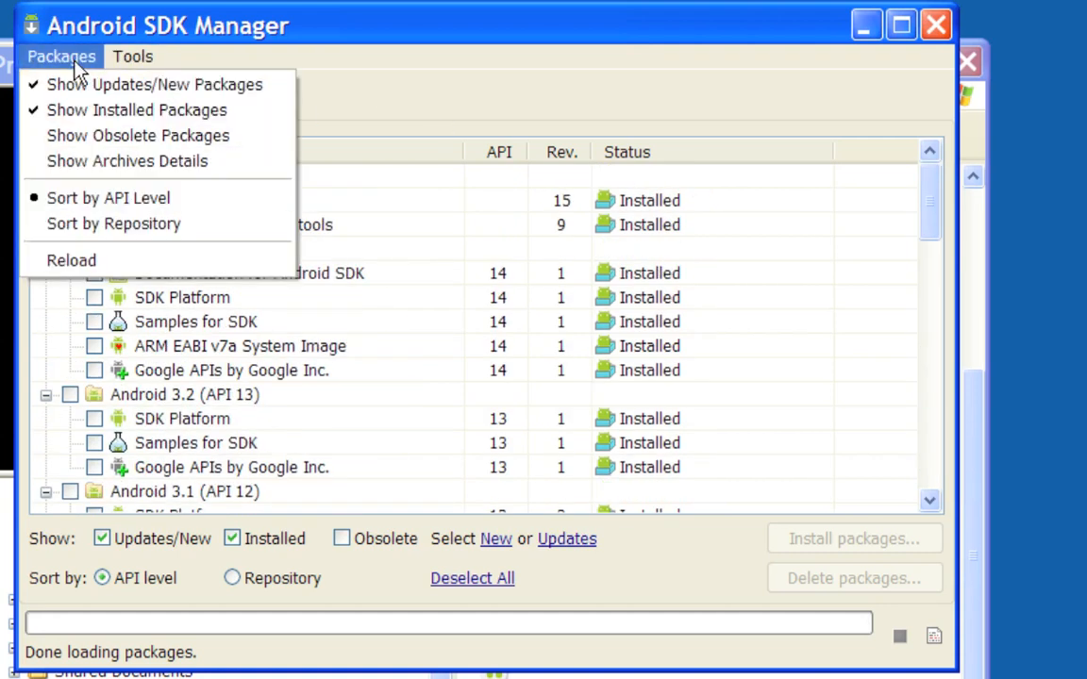
pyautogui.moveTo(118, 59)
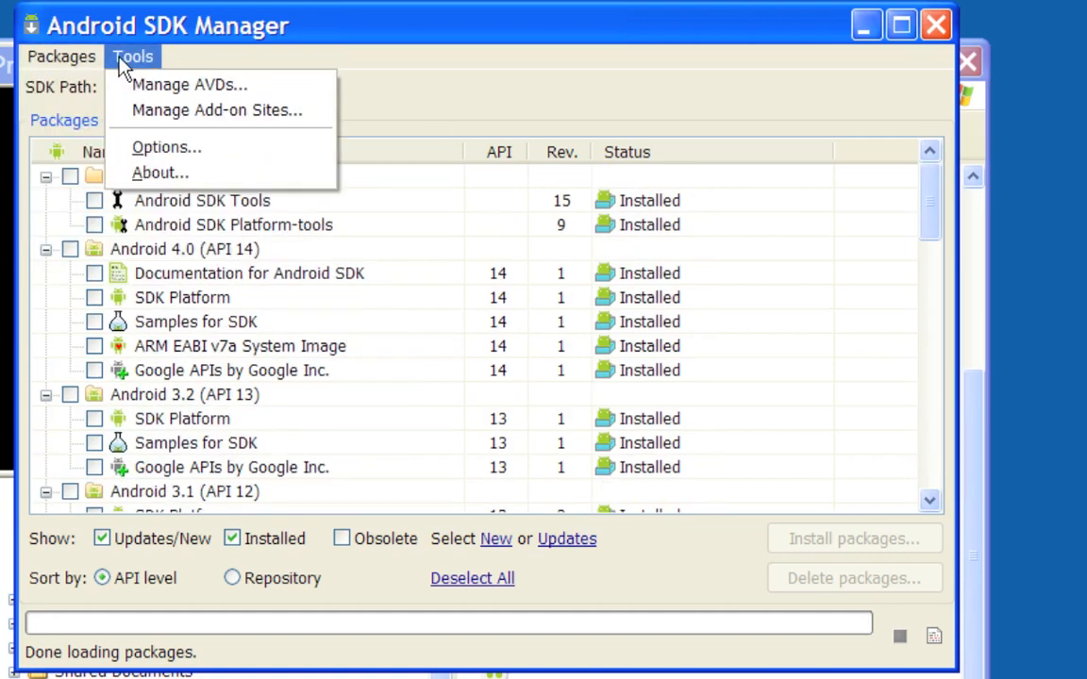
pyautogui.click(417, 98)
pyautogui.scroll(-3, 402, 219)
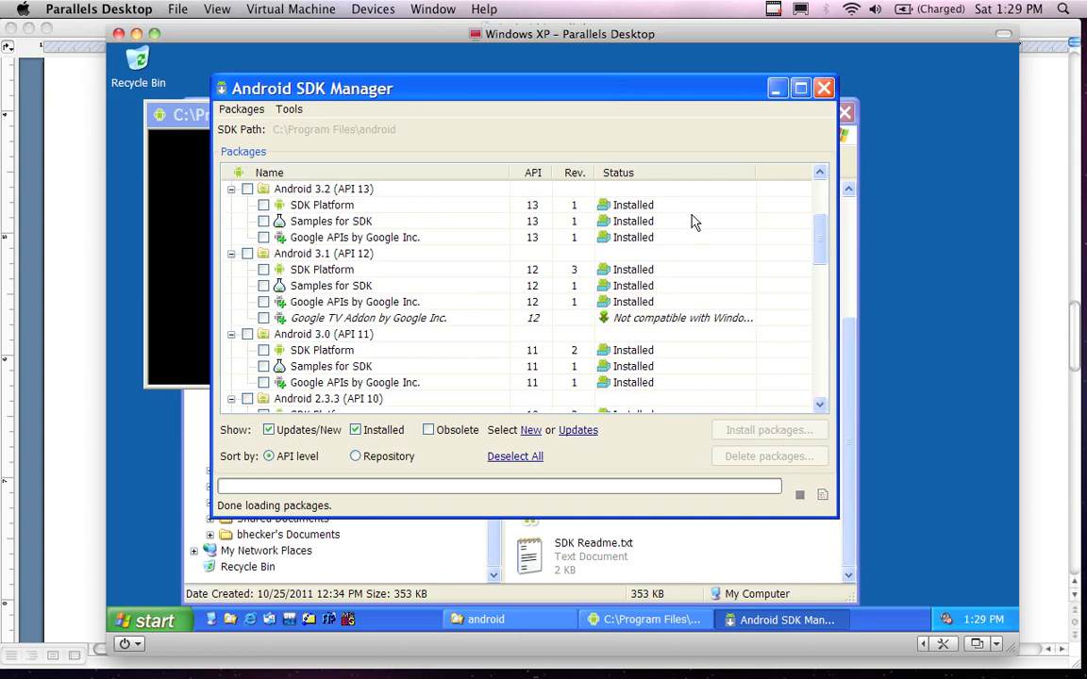
pyautogui.click(826, 89)
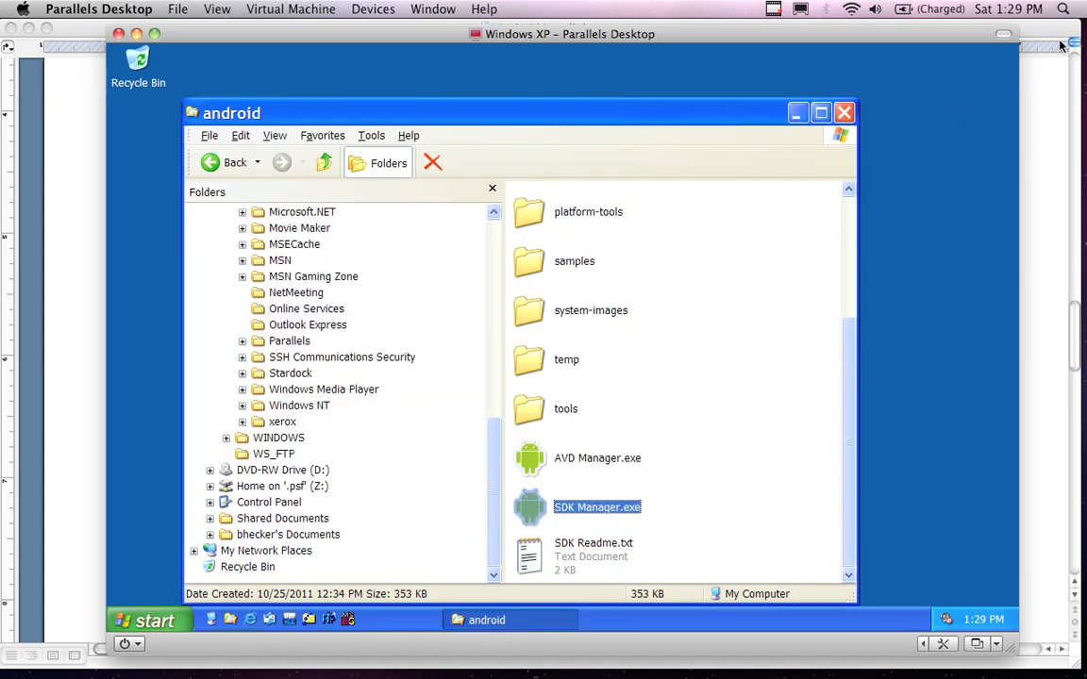
# Step: Return to the Android Install document in Word and select the Eclipse downloads address under Step 10
pyautogui.click(1044, 47)
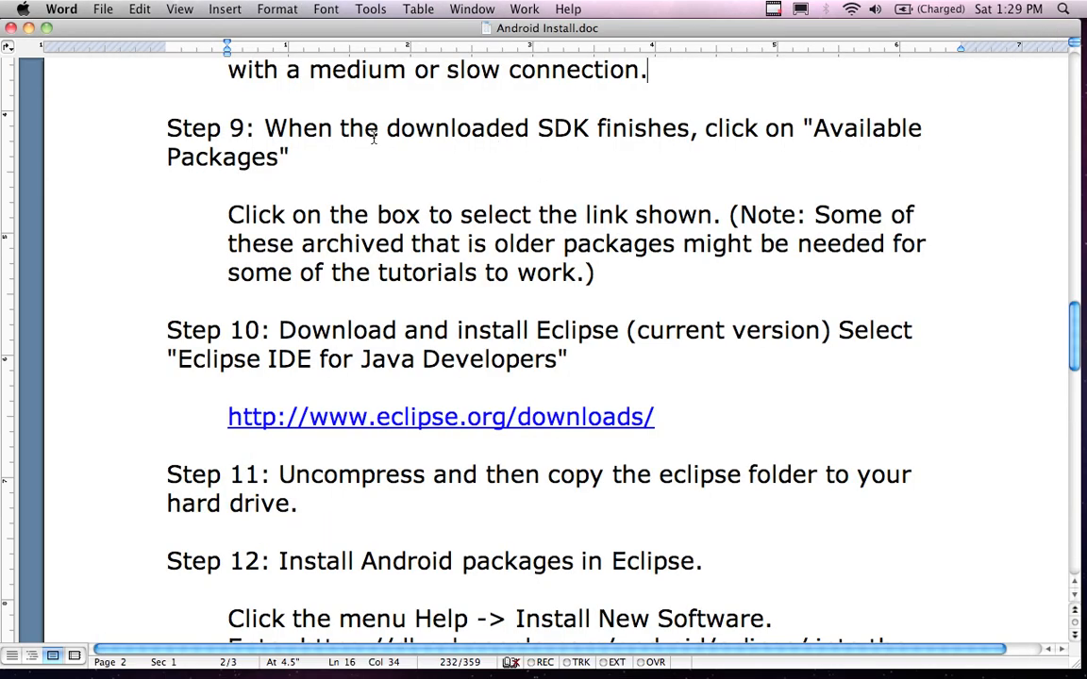
pyautogui.scroll(5, 375, 138)
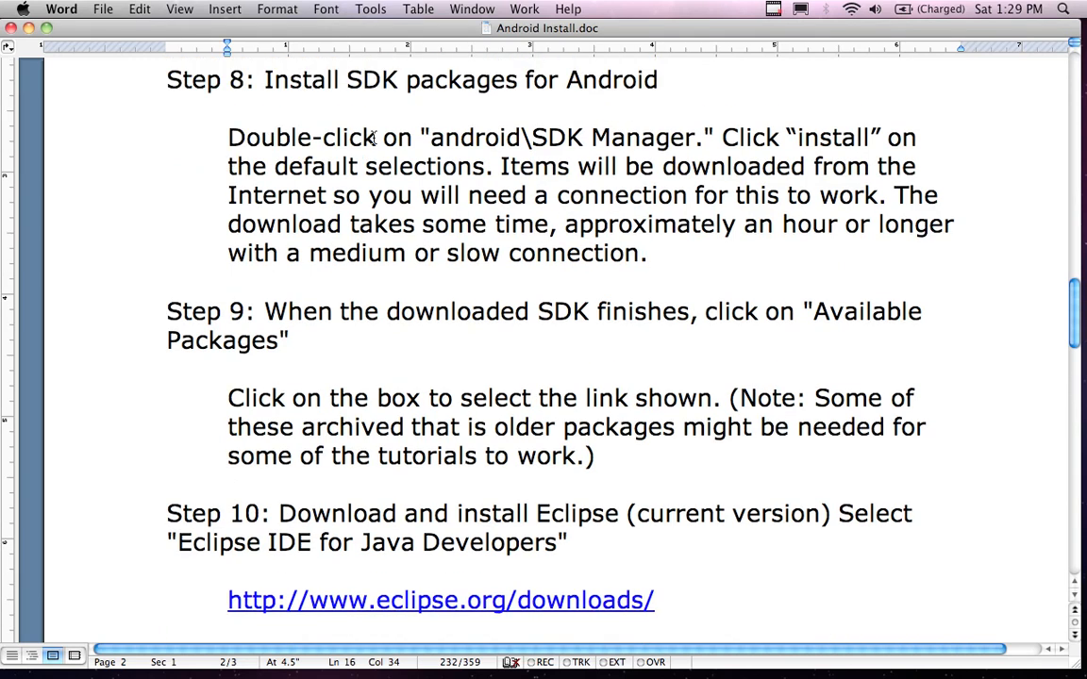
pyautogui.scroll(-5, 374, 139)
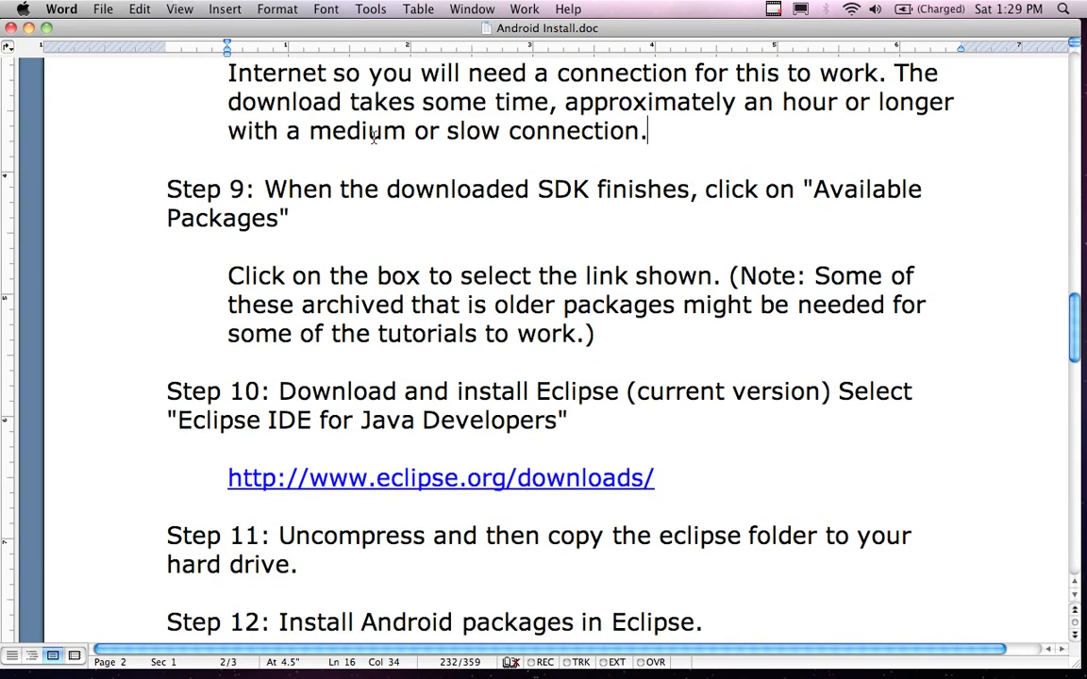
pyautogui.scroll(-5, 375, 138)
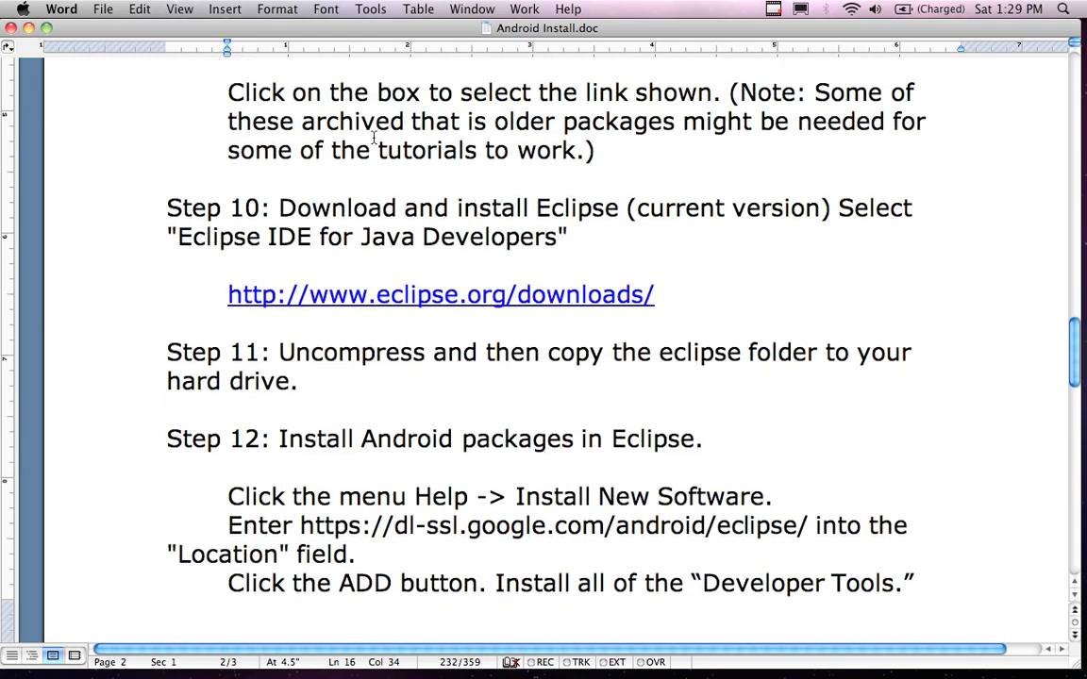
pyautogui.scroll(-2, 375, 139)
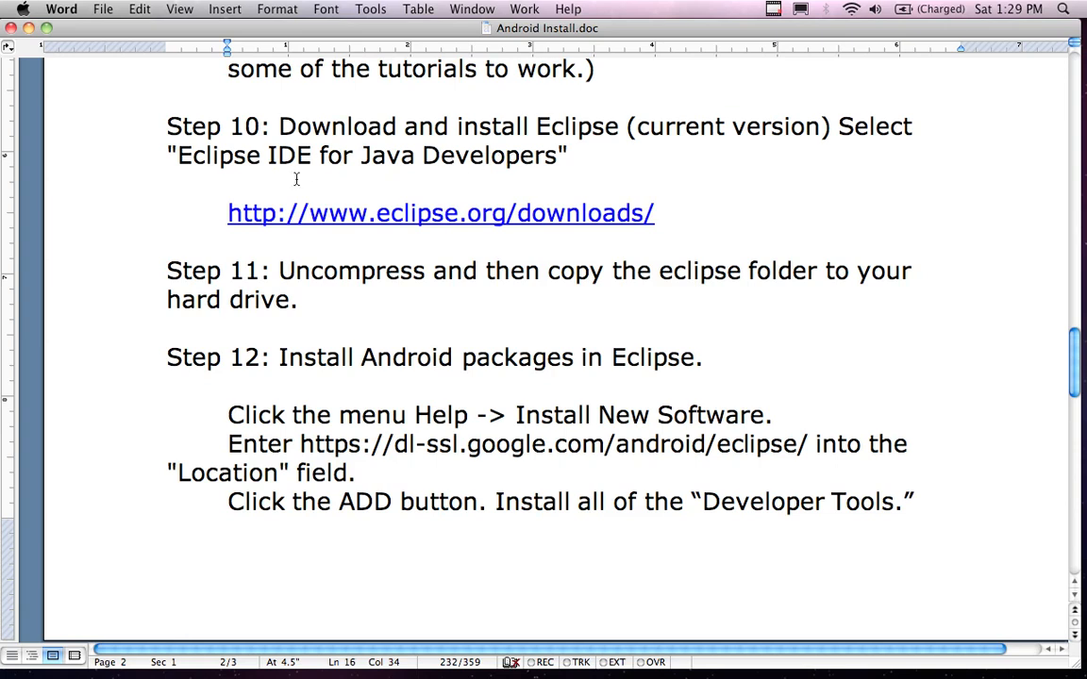
pyautogui.moveTo(204, 200); pyautogui.dragTo(651, 215)
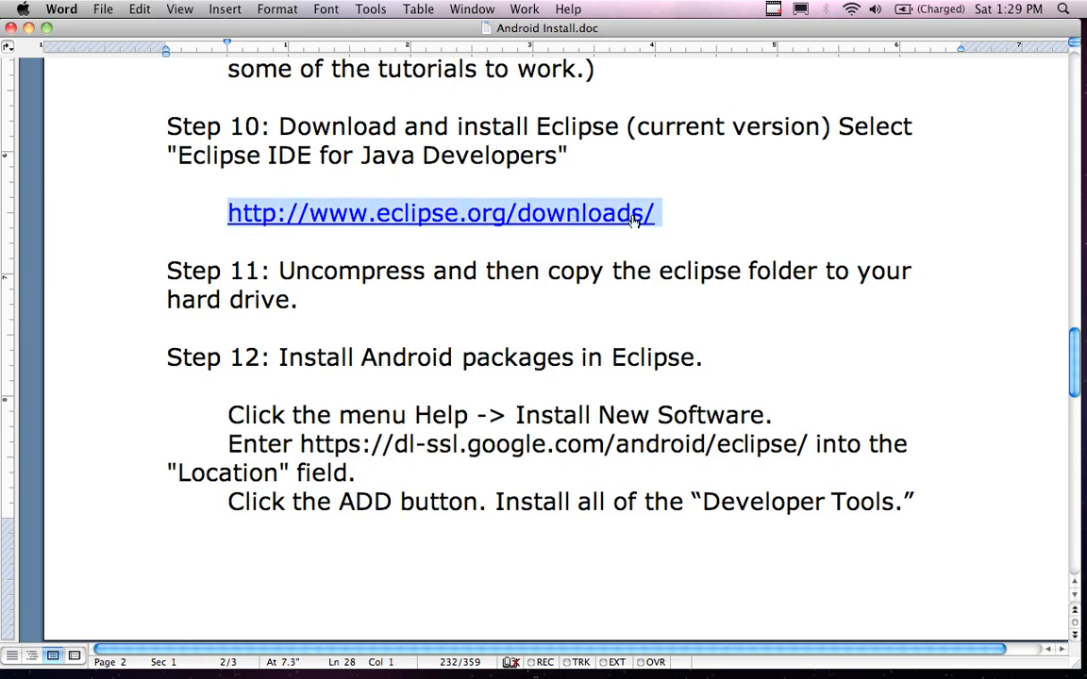
# Step: Copy the Eclipse downloads address from the document, switch to Windows XP in Parallels Desktop, and close the android folder window
pyautogui.rightClick(638, 219)
pyautogui.click(649, 254)
pyautogui.click(573, 642)
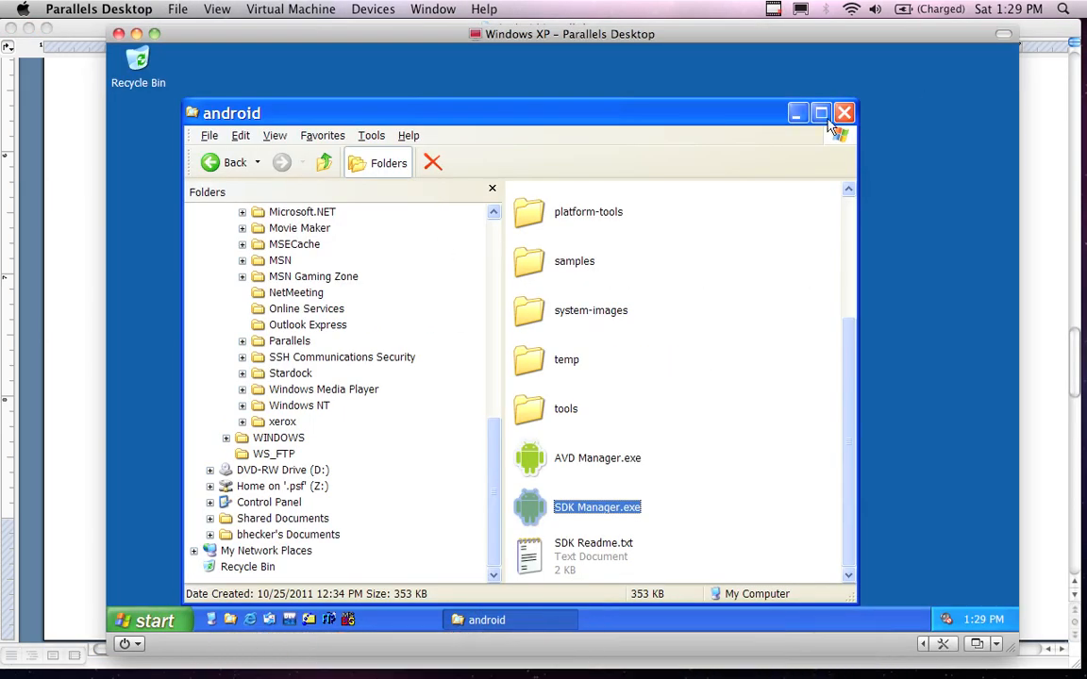
pyautogui.click(843, 113)
pyautogui.click(248, 622)
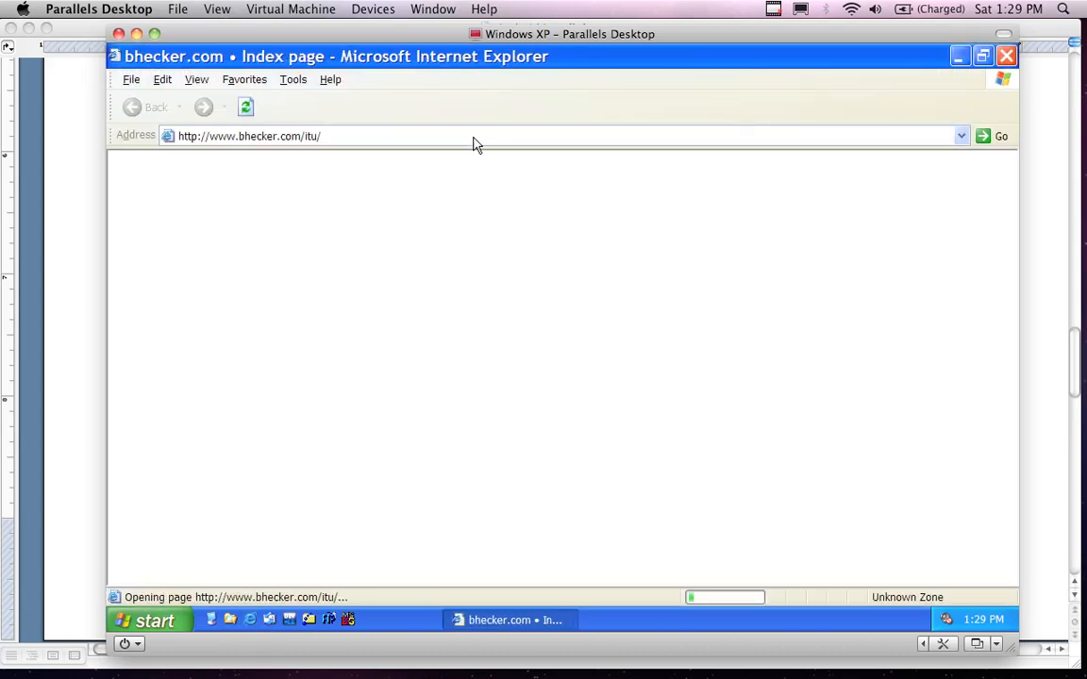
pyautogui.click(473, 136)
pyautogui.rightClick(474, 138)
pyautogui.click(506, 207)
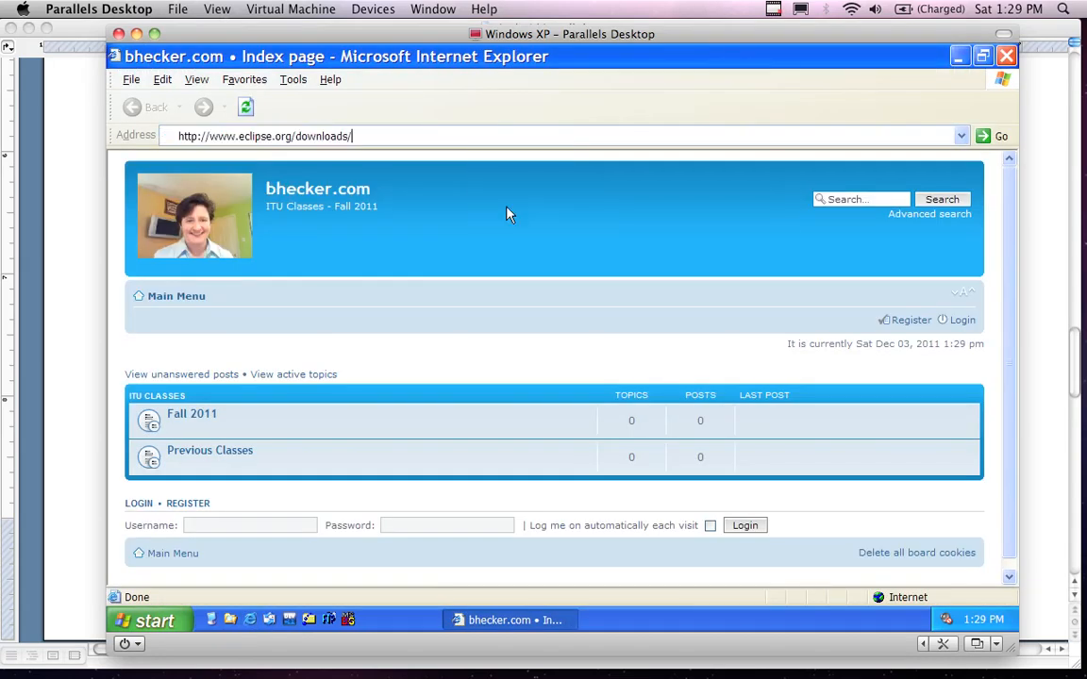
pyautogui.press('Return')
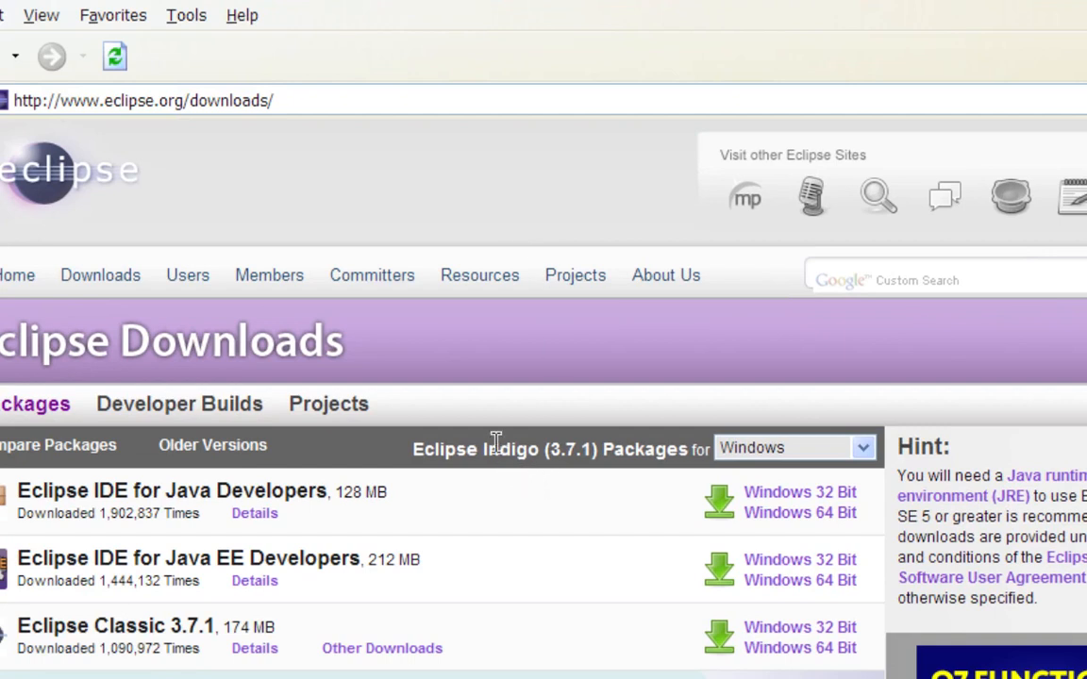
# Step: Look through the Eclipse Indigo packages and choose the Windows 32 Bit download of Eclipse IDE for Java Developers
pyautogui.scroll(-3, 515, 453)
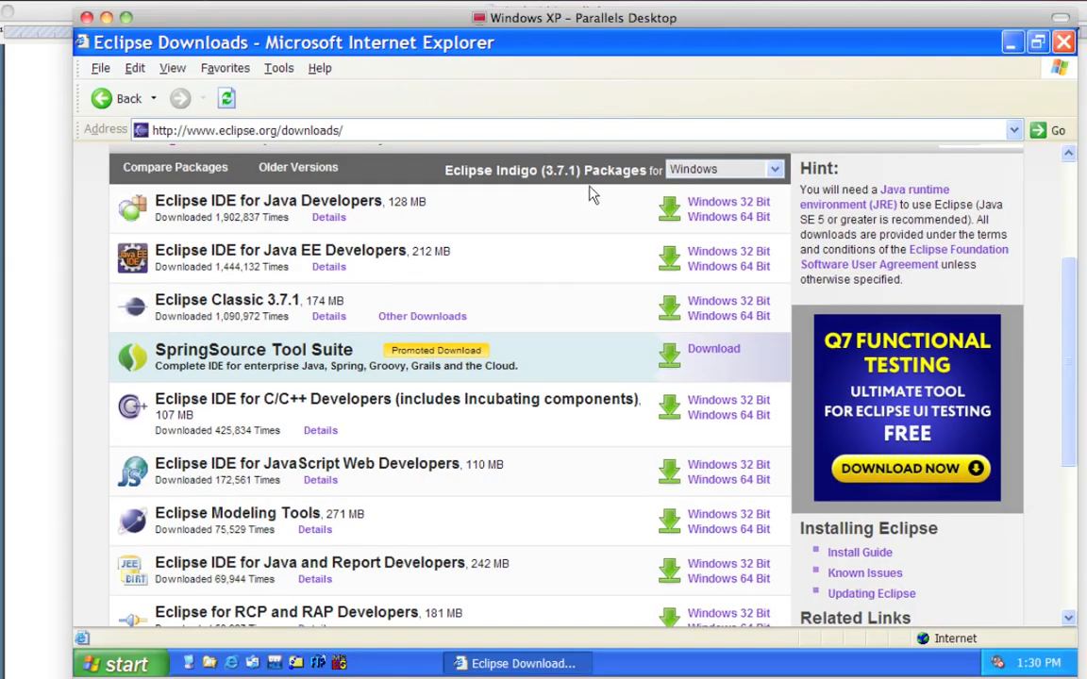
pyautogui.scroll(3, 534, 188)
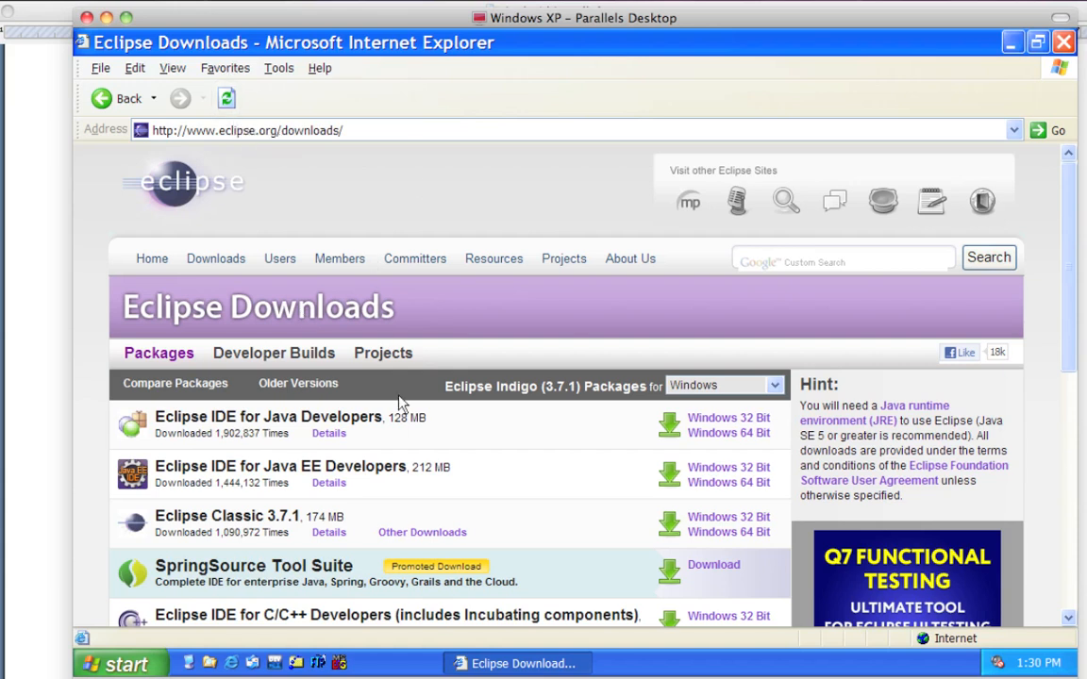
pyautogui.scroll(-4, 400, 400)
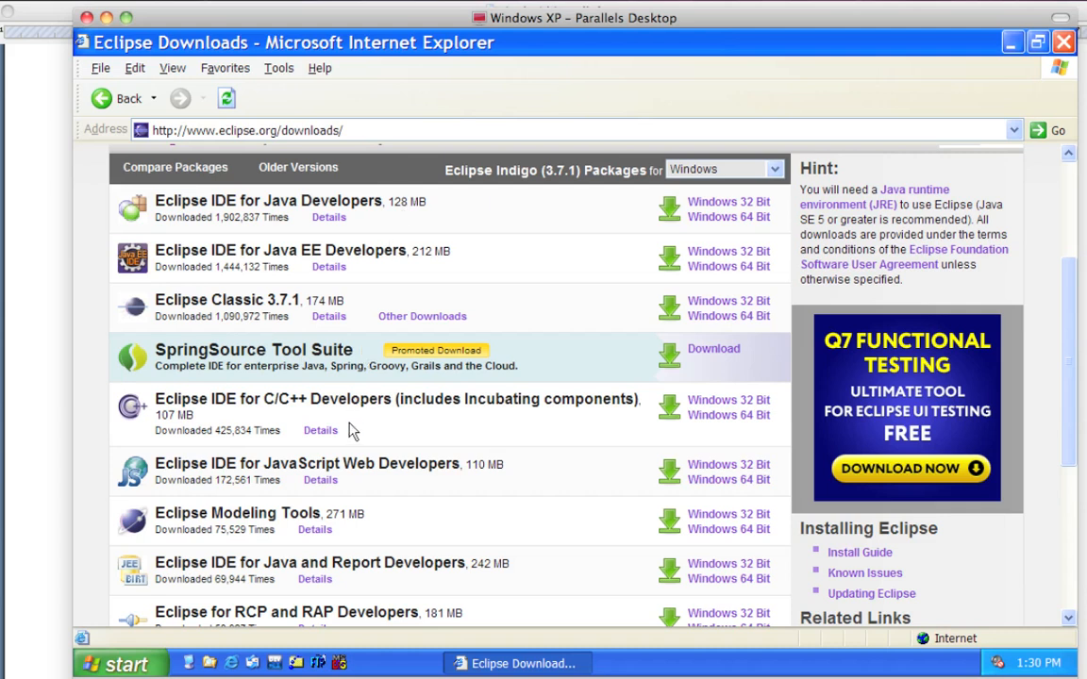
pyautogui.scroll(-6, 349, 430)
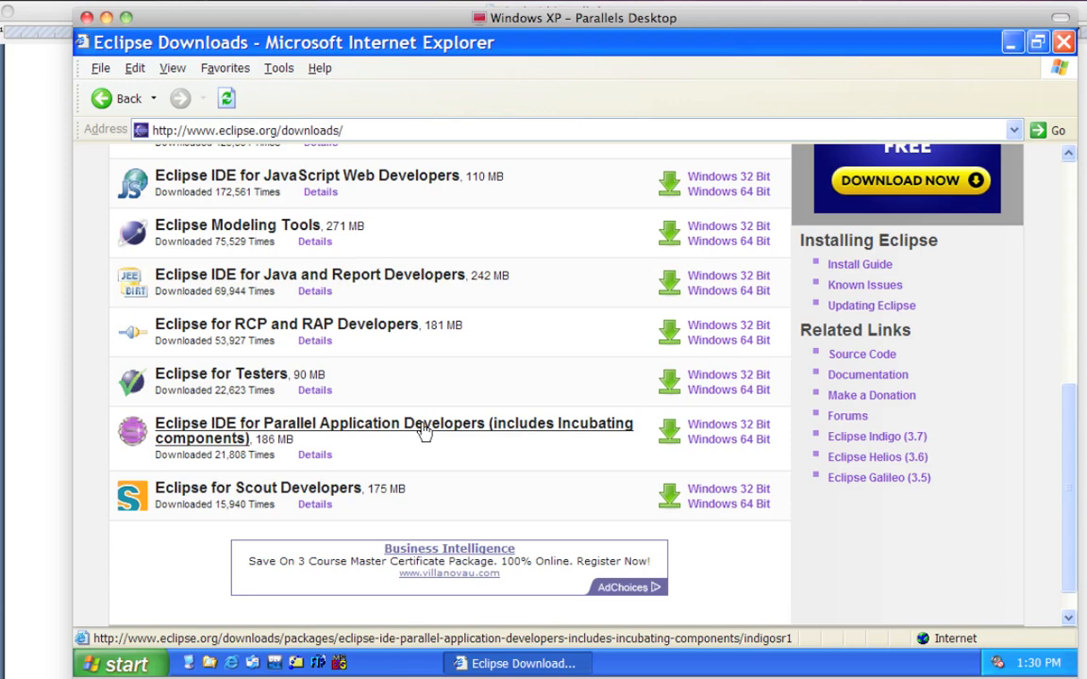
pyautogui.scroll(10, 424, 431)
pyautogui.scroll(-3, 424, 430)
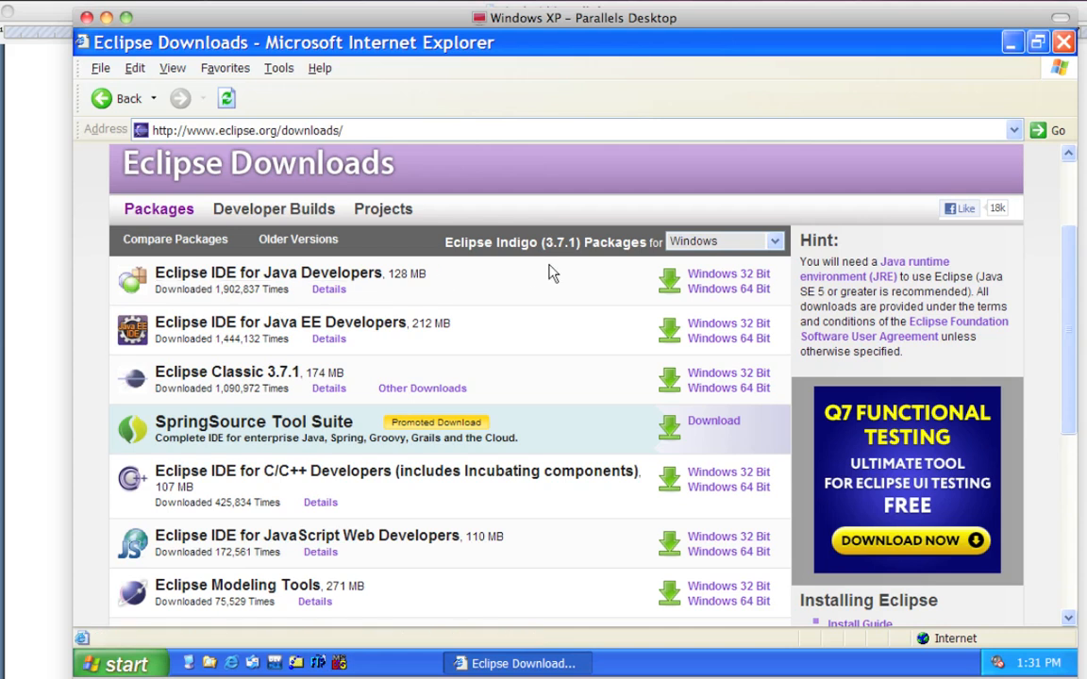
pyautogui.click(753, 274)
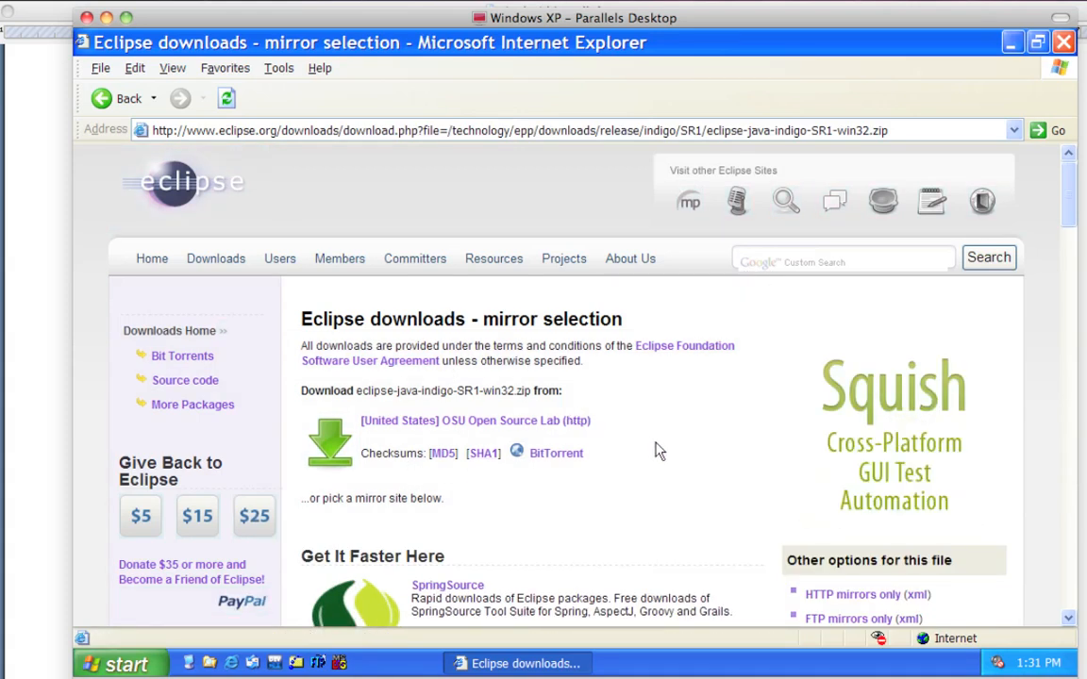
# Step: Choose the Eclipse Communication Framework (http) mirror under North America and save eclipse-java-indigo-SR1-win32.zip to the Desktop
pyautogui.scroll(-3, 658, 451)
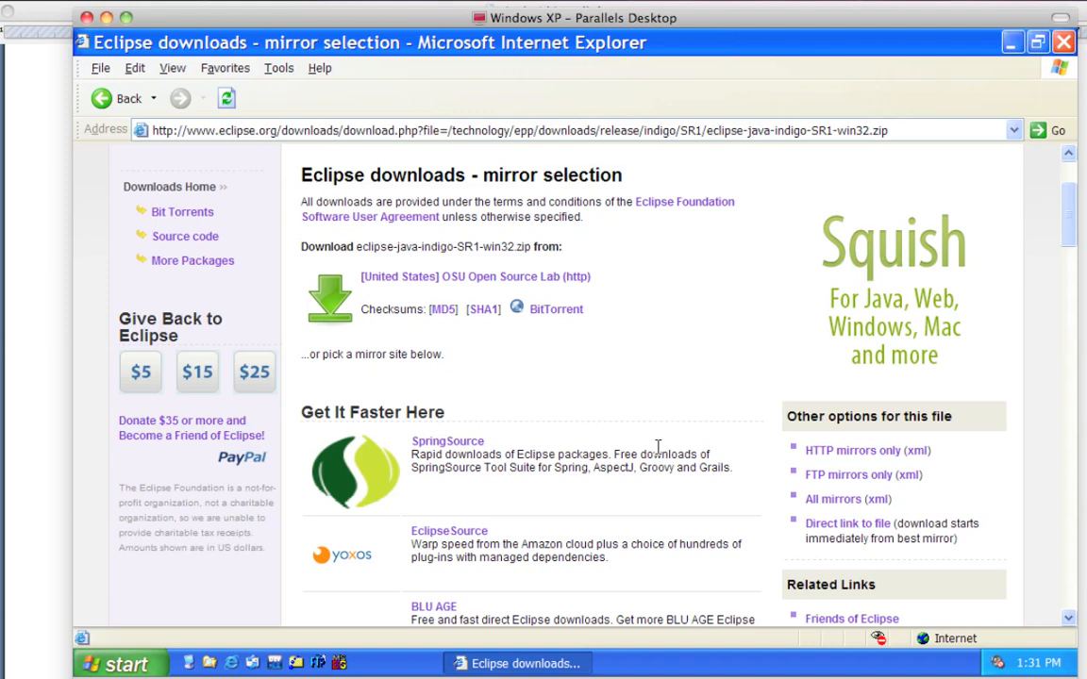
pyautogui.scroll(-6, 486, 471)
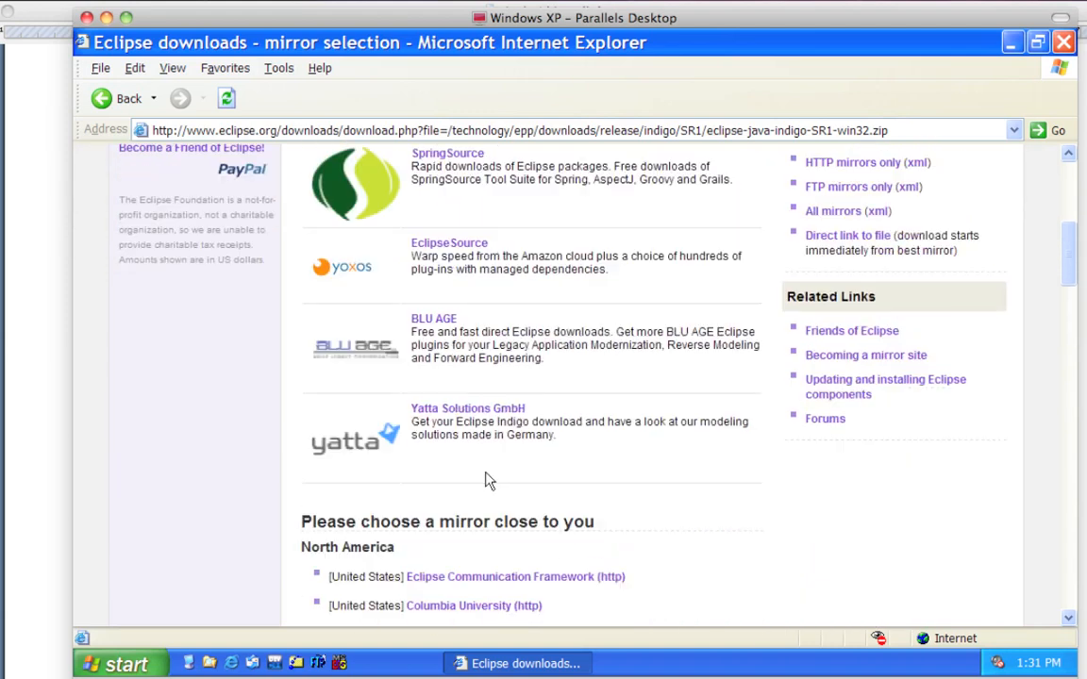
pyautogui.scroll(-3, 489, 480)
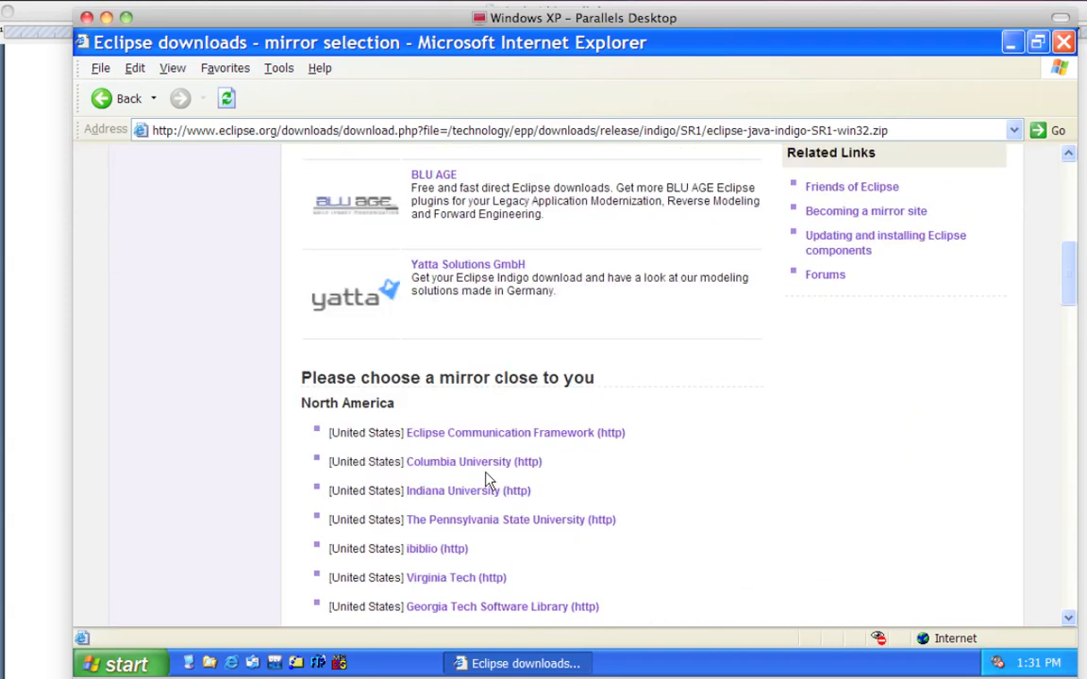
pyautogui.scroll(-3, 486, 479)
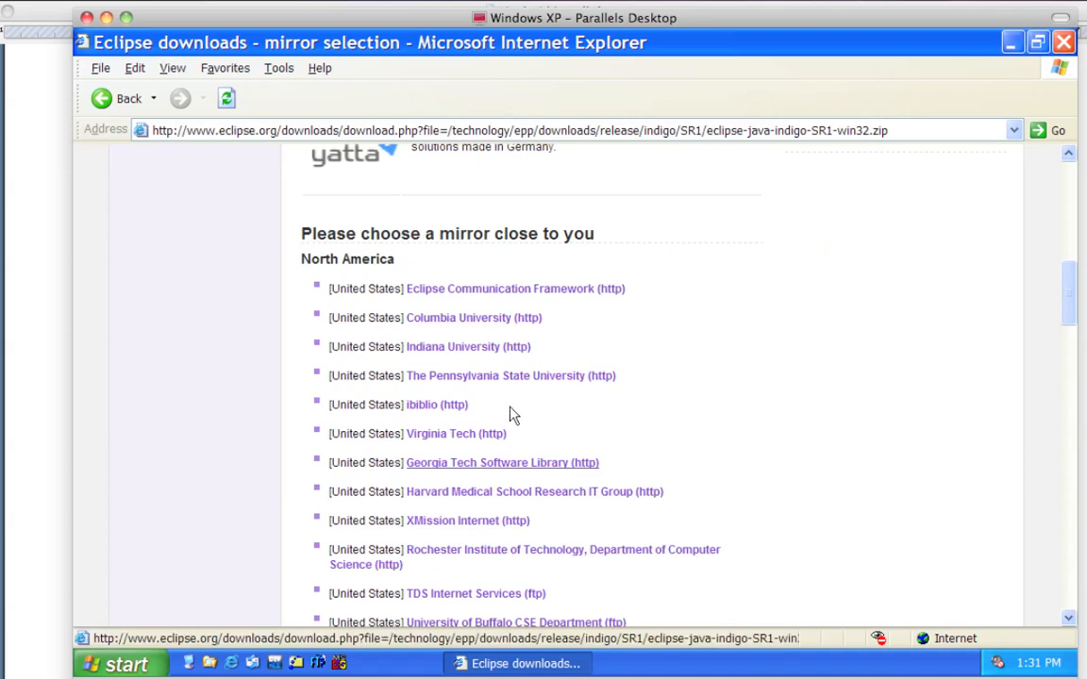
pyautogui.click(460, 292)
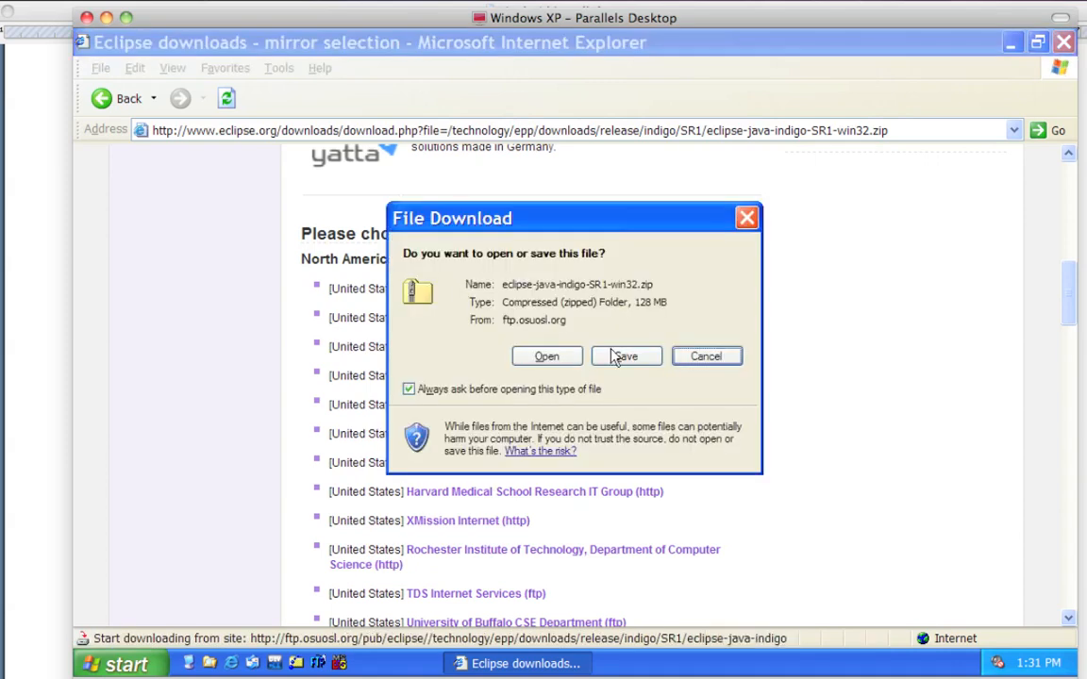
pyautogui.click(625, 357)
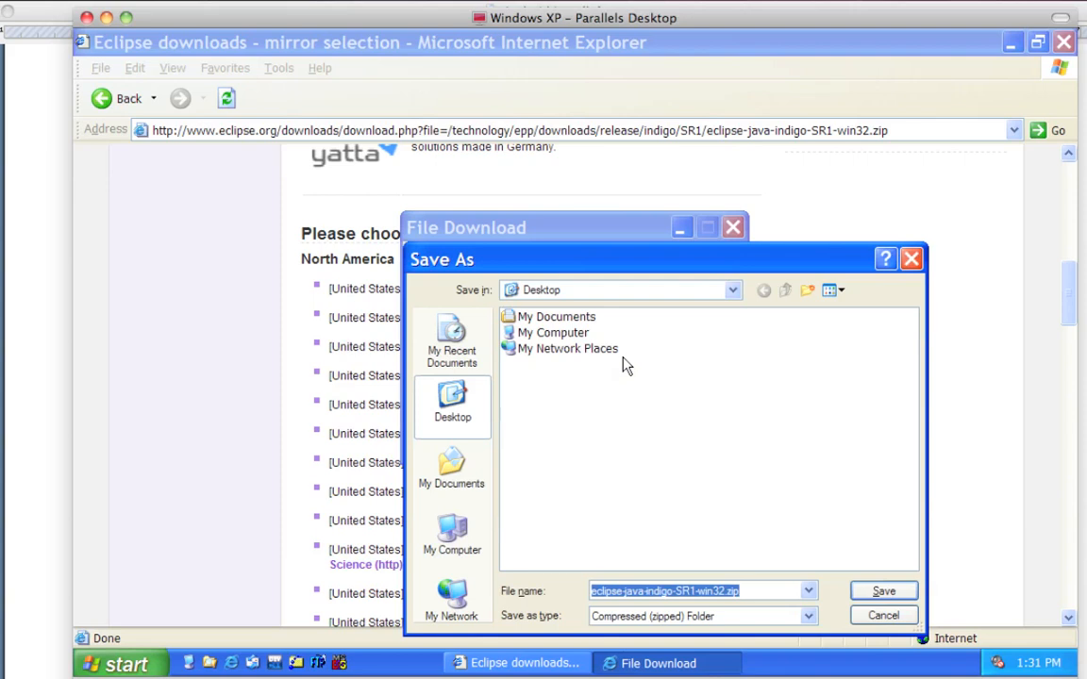
pyautogui.click(867, 593)
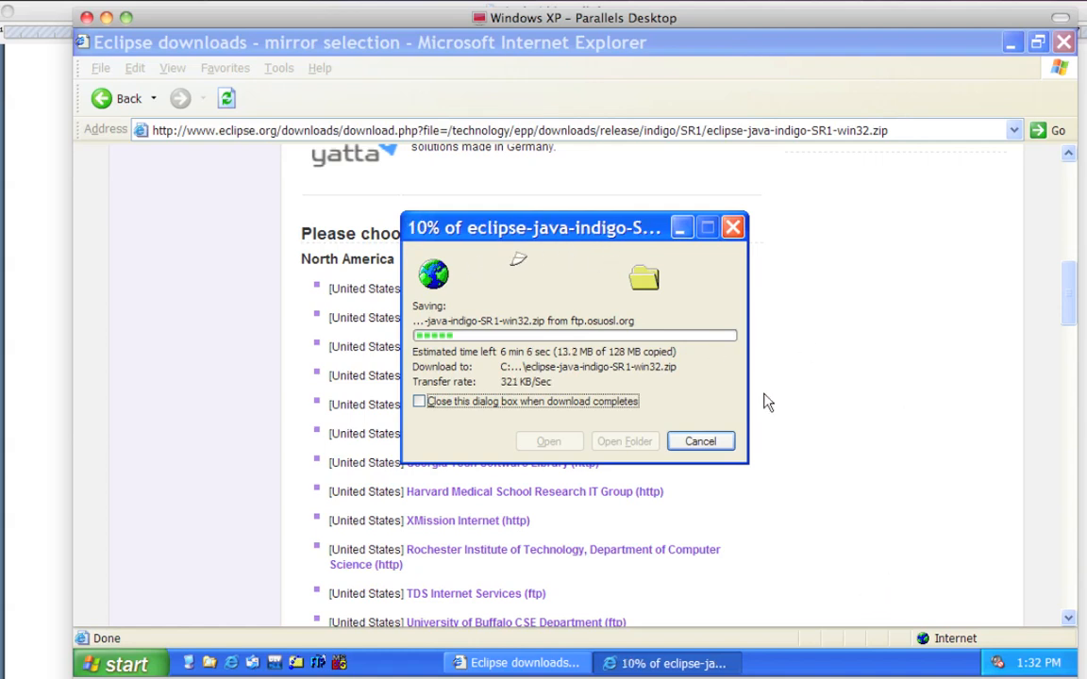
# Step: Switch to the Android Install document in Word and read the instructions for Steps 11 to 14
pyautogui.click(46, 15)
pyautogui.click(432, 317)
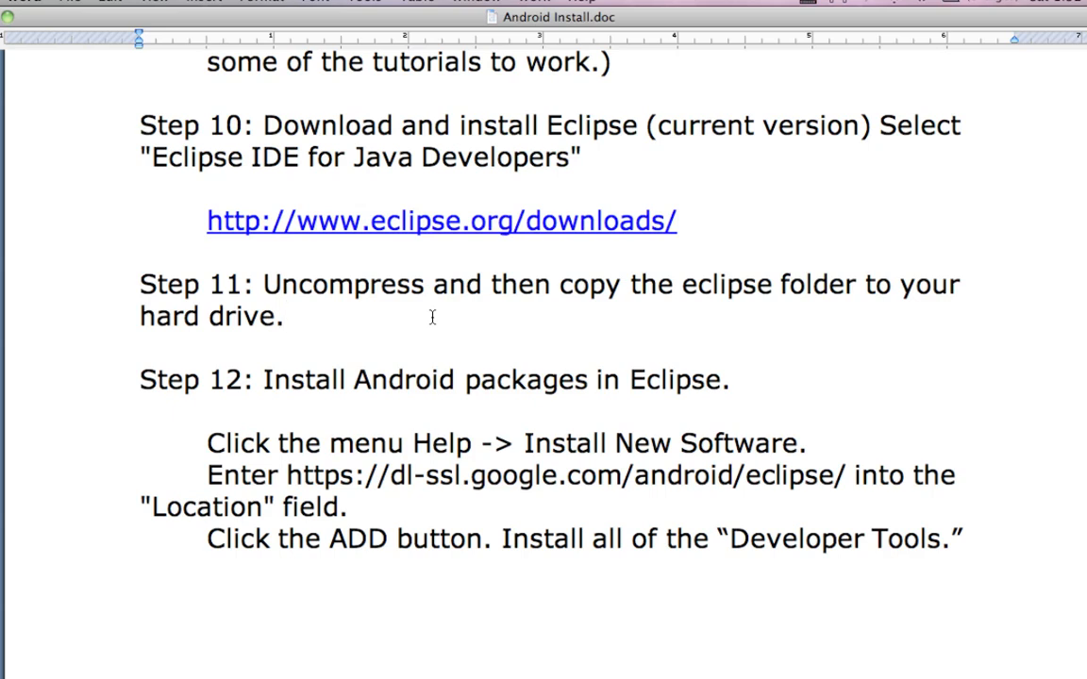
pyautogui.click(432, 314)
pyautogui.scroll(-2, 455, 323)
pyautogui.scroll(-20, 454, 324)
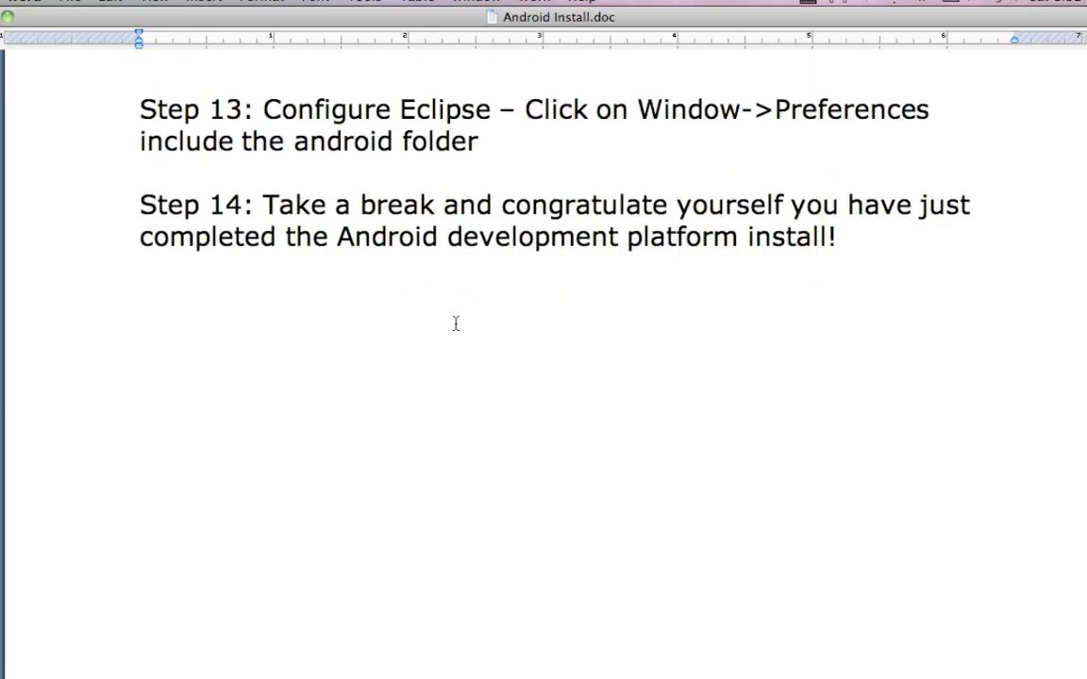
pyautogui.scroll(15, 455, 324)
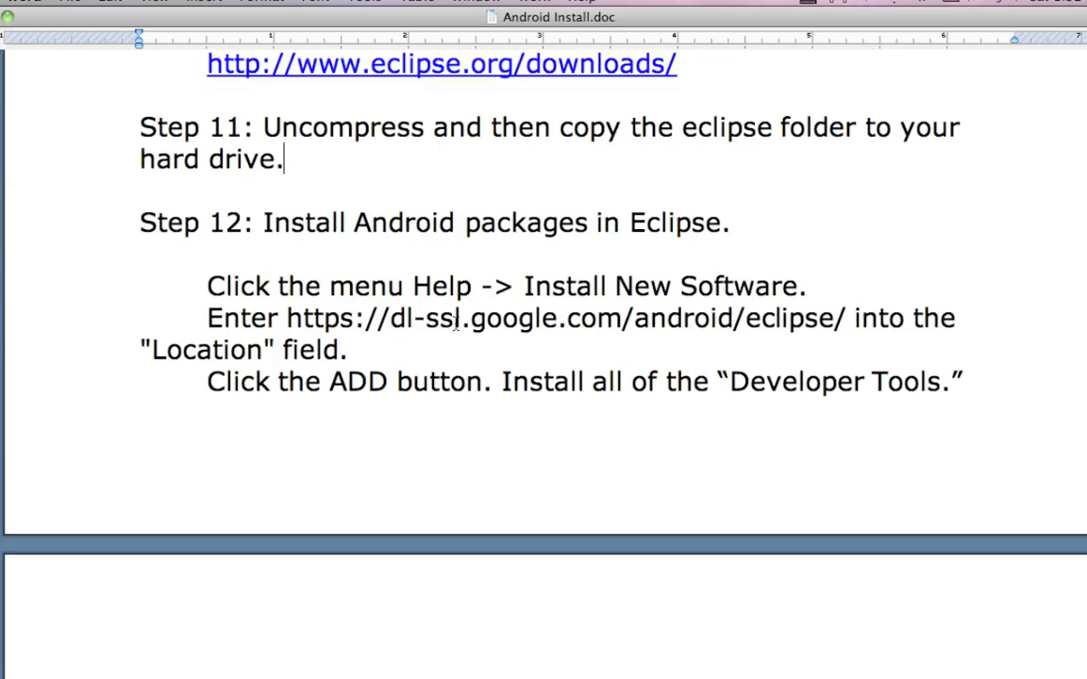
pyautogui.scroll(3, 455, 323)
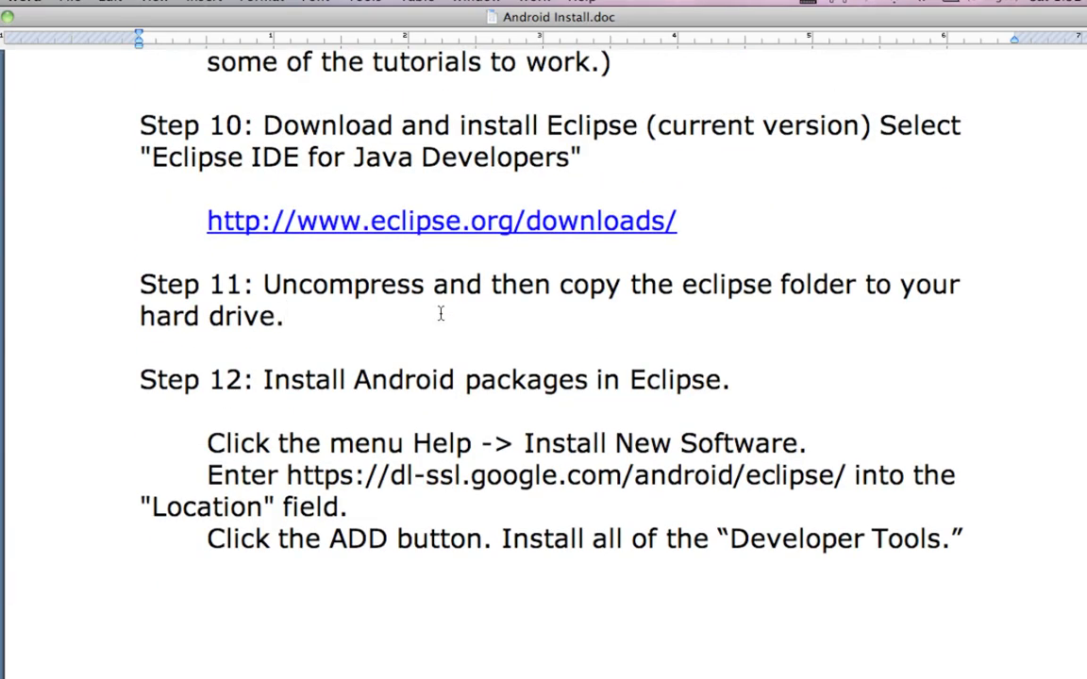
# Step: Switch back to Windows XP in Parallels Desktop, look over the mirror selection page, and check the Eclipse download's progress
pyautogui.click(551, 650)
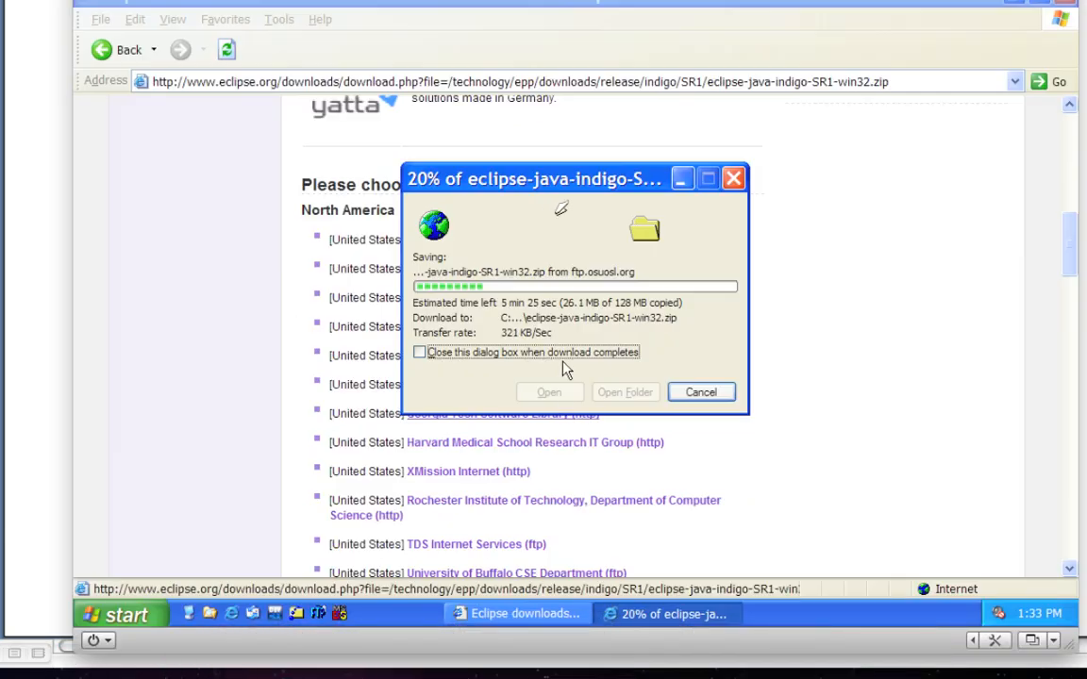
pyautogui.moveTo(598, 170); pyautogui.dragTo(563, 160)
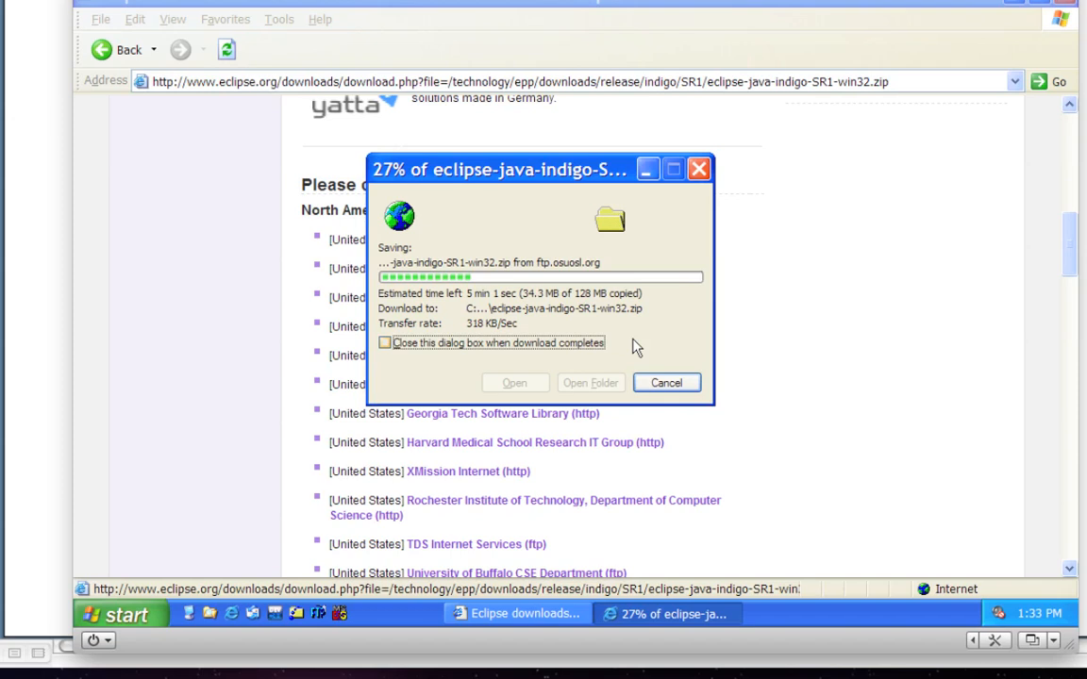
pyautogui.click(704, 14)
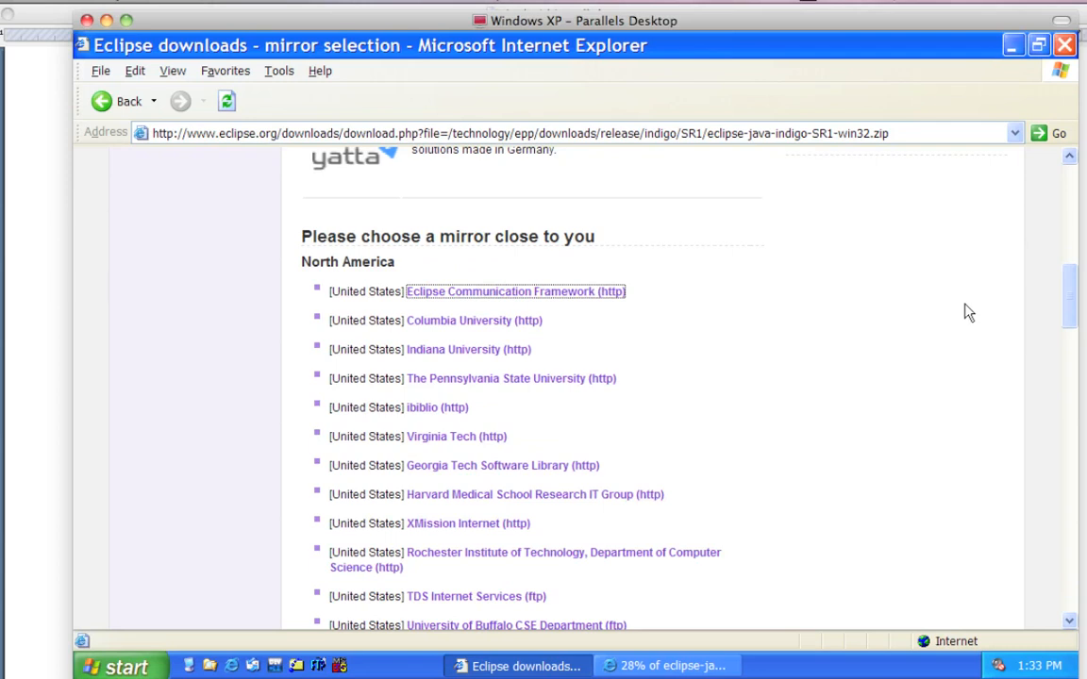
pyautogui.moveTo(1069, 302); pyautogui.dragTo(1069, 216)
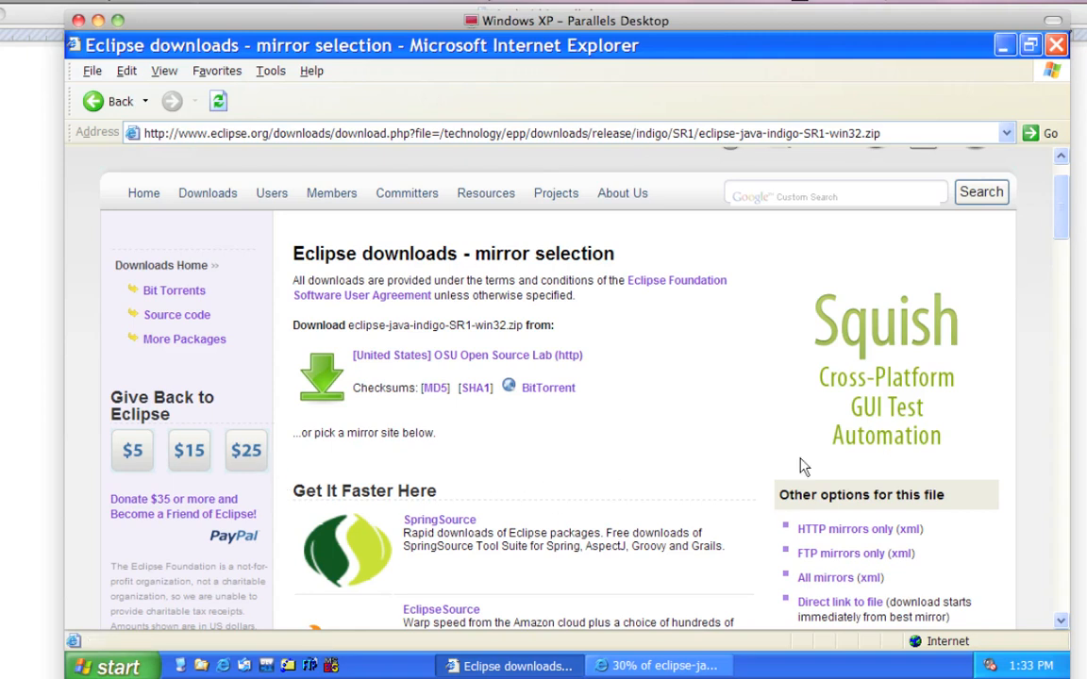
pyautogui.scroll(-1, 655, 467)
pyautogui.scroll(-5, 656, 463)
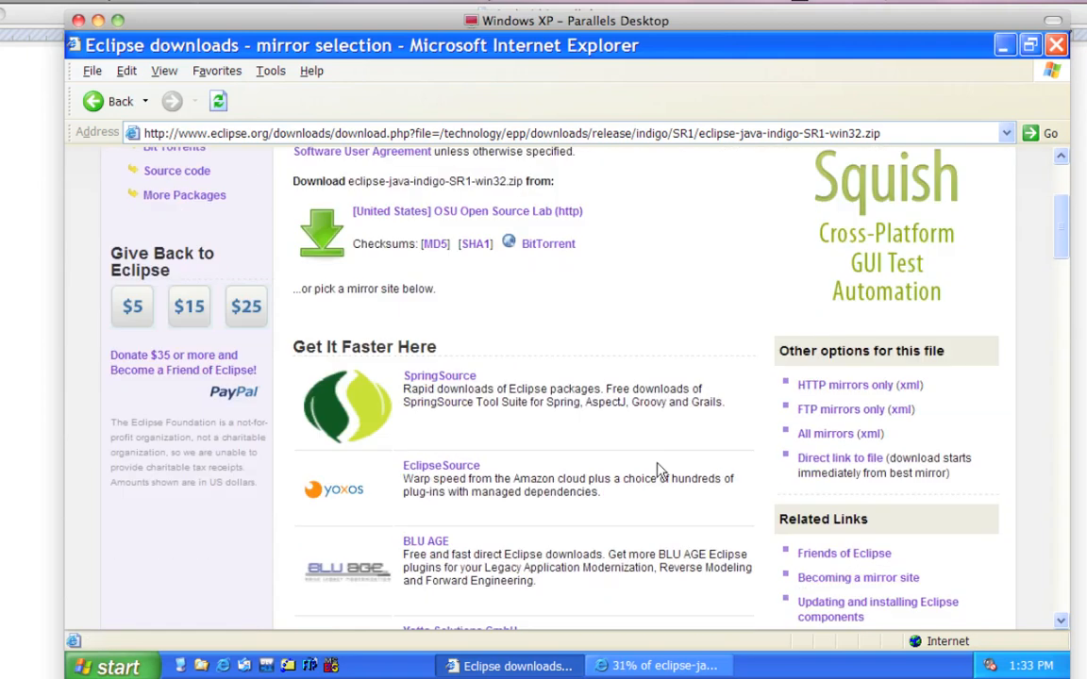
pyautogui.scroll(-2, 659, 472)
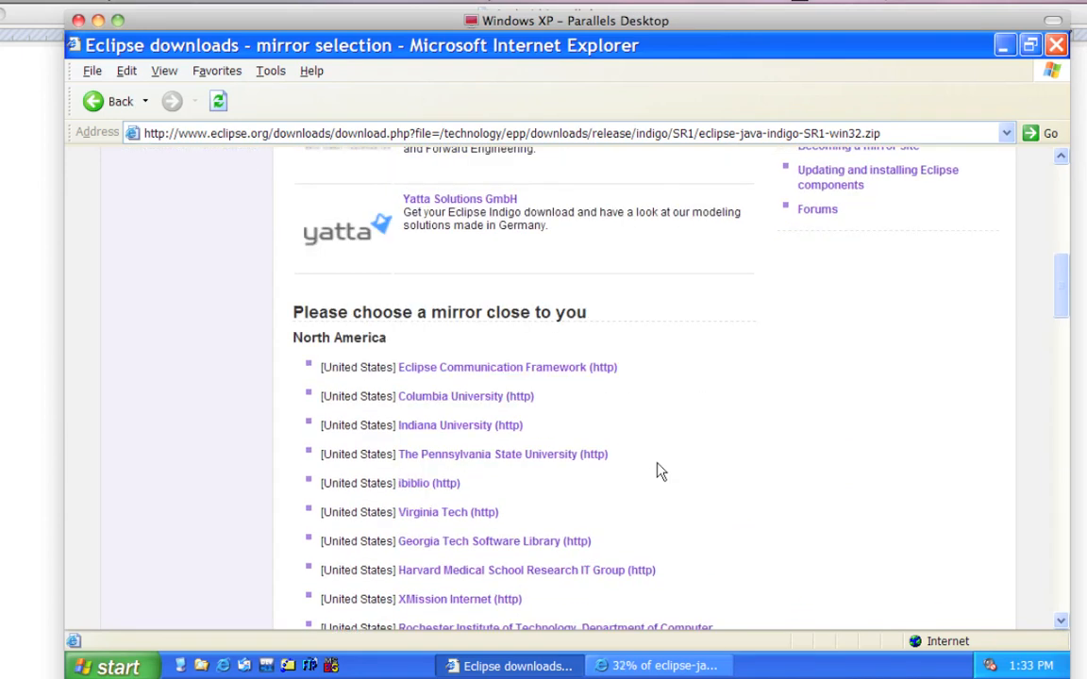
pyautogui.moveTo(1062, 286); pyautogui.dragTo(1082, 297)
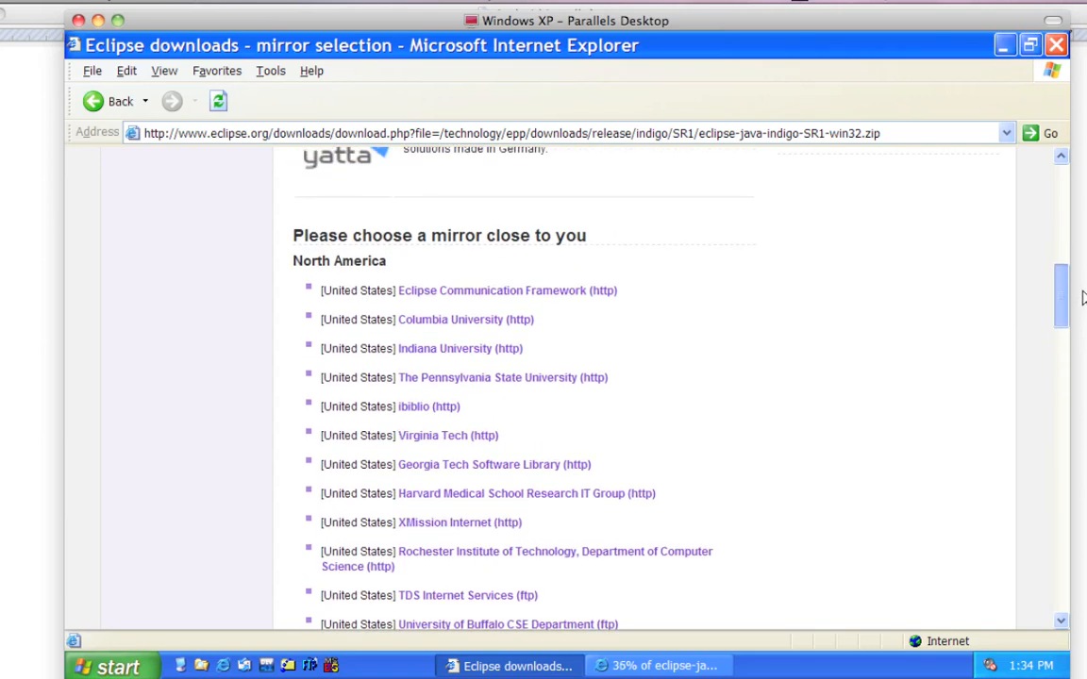
pyautogui.scroll(3, 1045, 317)
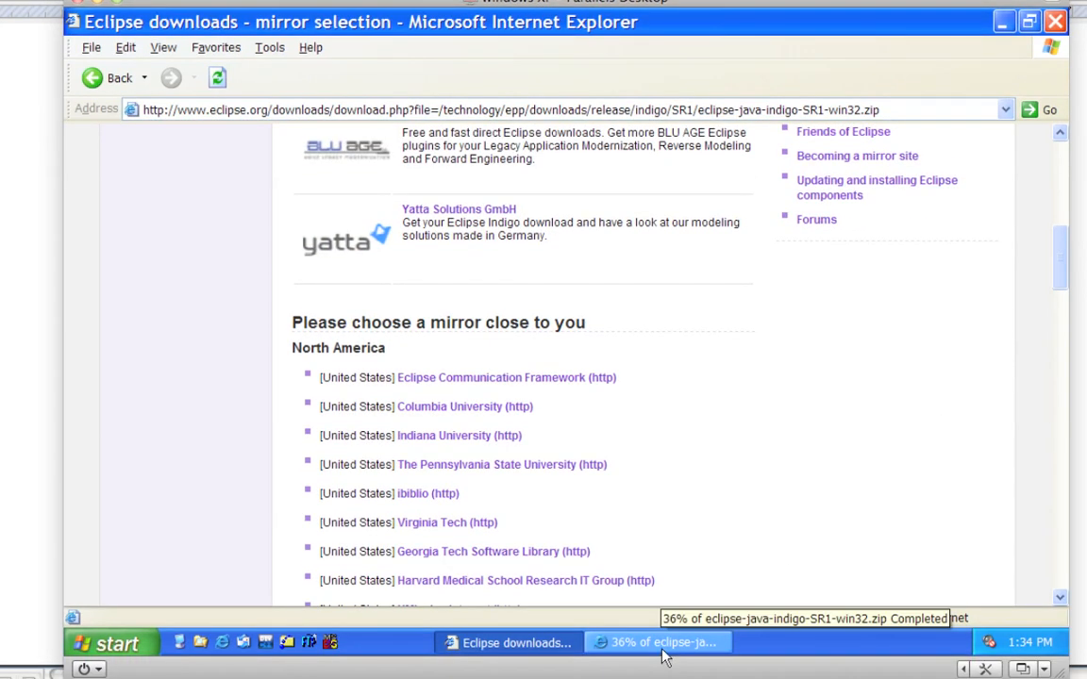
pyautogui.click(665, 670)
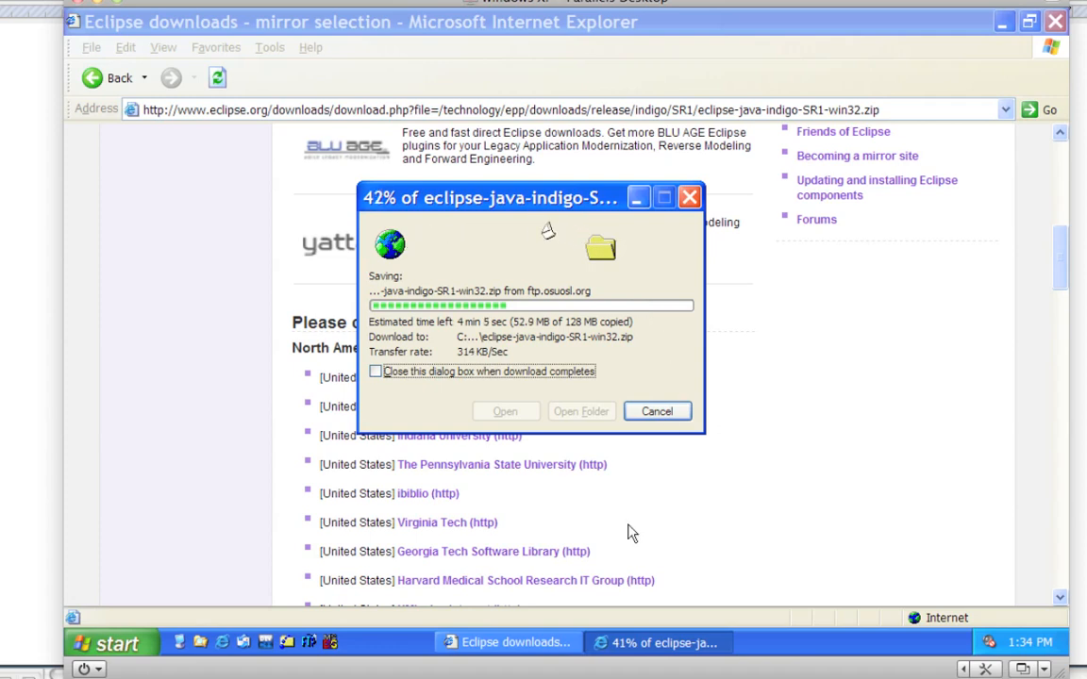
# Step: Switch to the Android Install document in Word and reread Steps 10 to 12
pyautogui.click(540, 649)
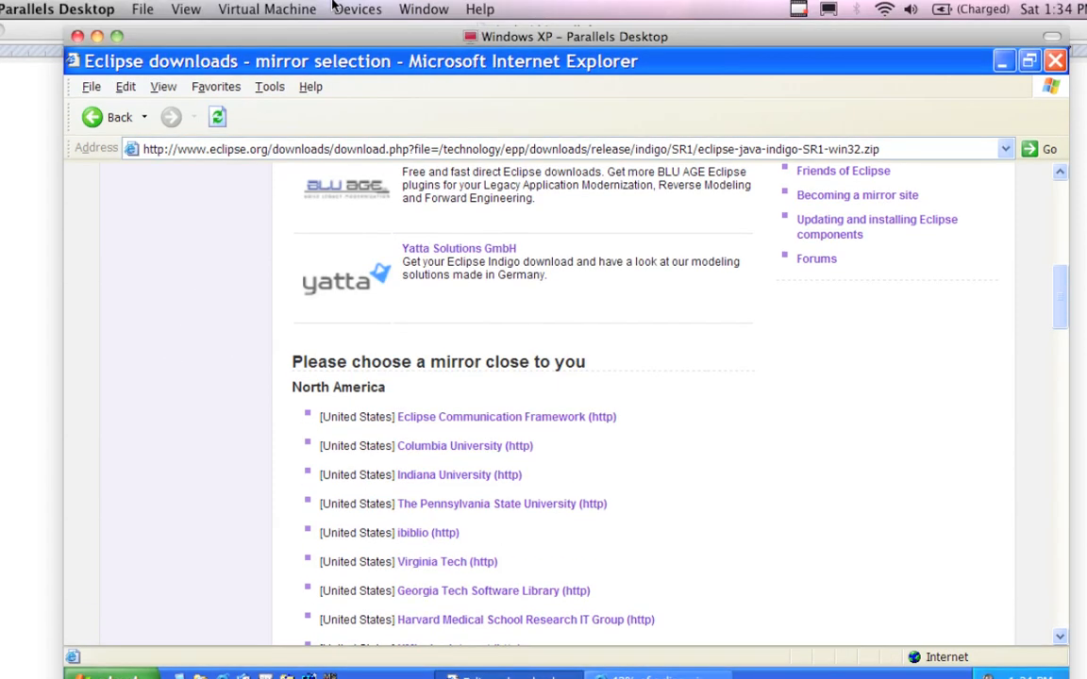
pyautogui.click(46, 30)
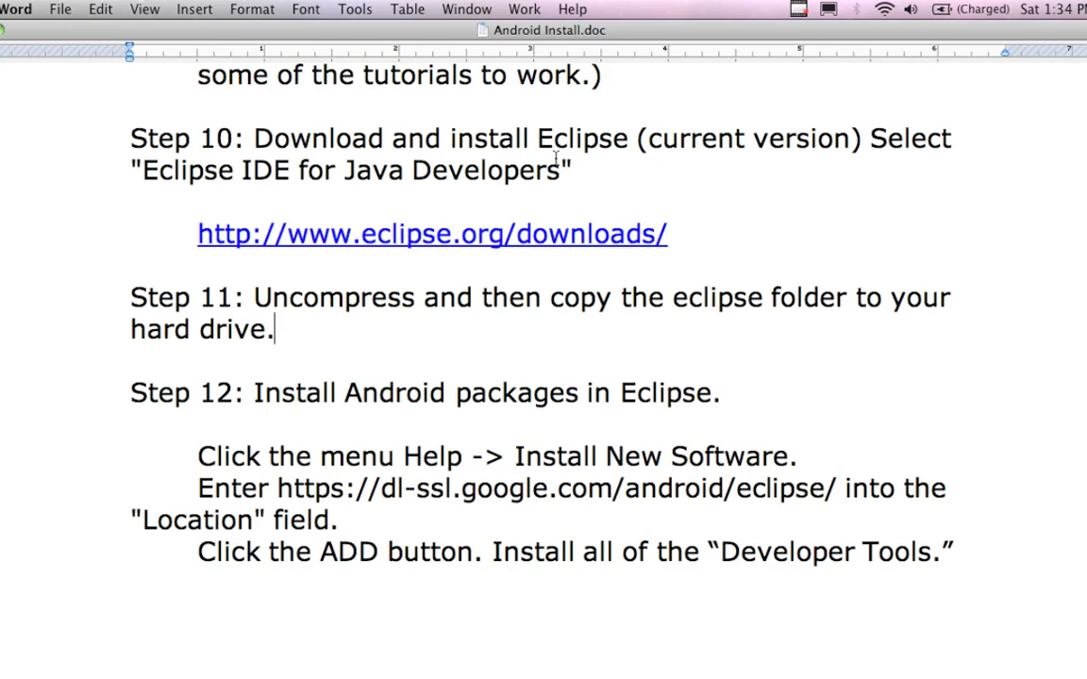
pyautogui.click(675, 321)
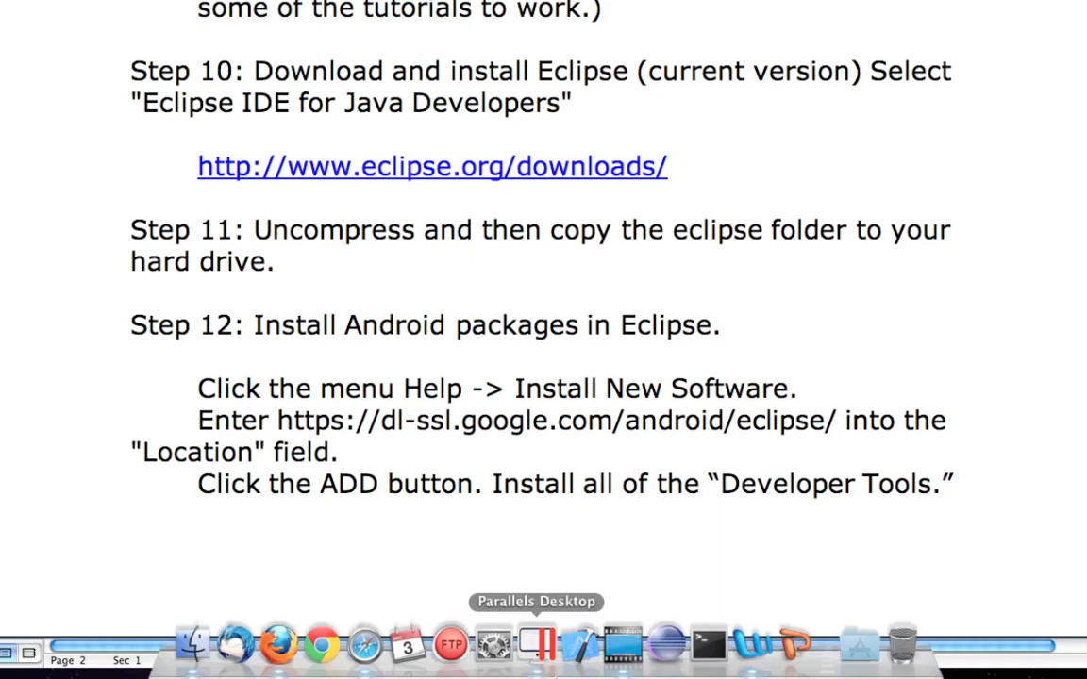
# Step: Return to Windows XP in Parallels Desktop and minimize the Internet Explorer window behind the download dialog
pyautogui.click(539, 661)
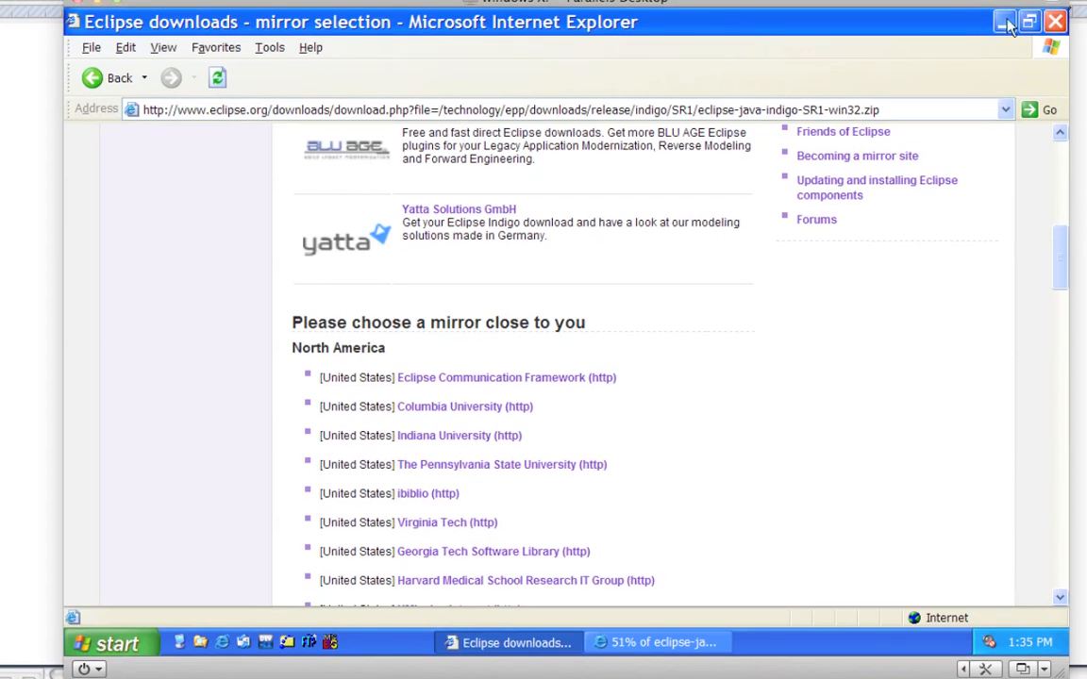
pyautogui.click(1004, 22)
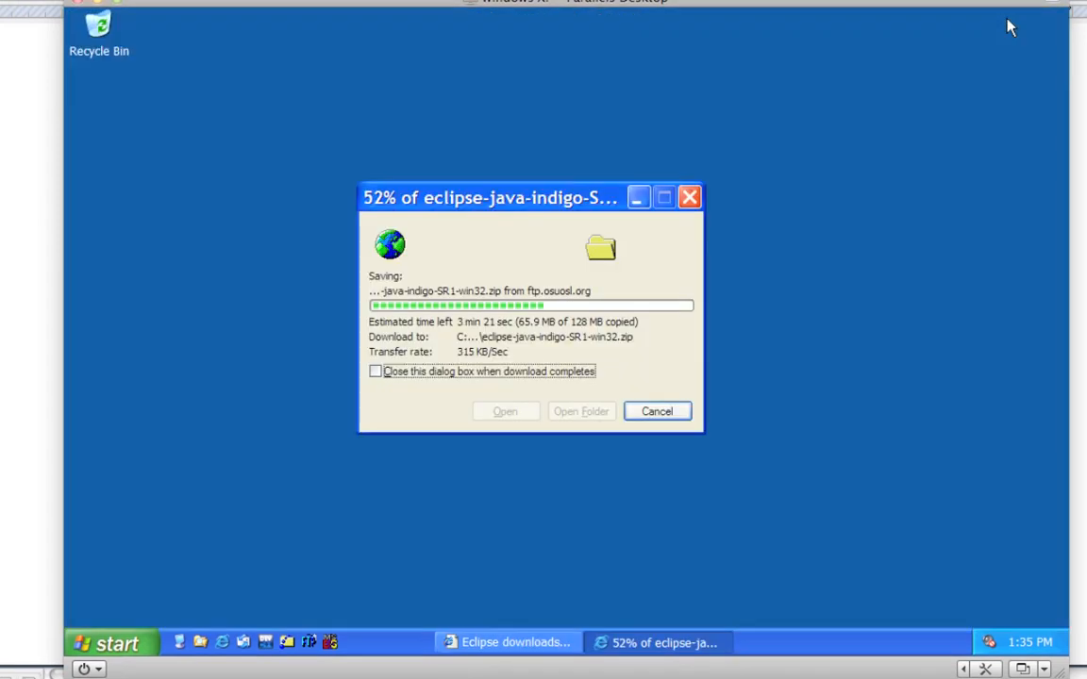
# Step: Move the download dialog higher on the desktop, then switch to the Android Install document in Word and read Steps 11 to 13
pyautogui.moveTo(486, 201); pyautogui.dragTo(503, 130)
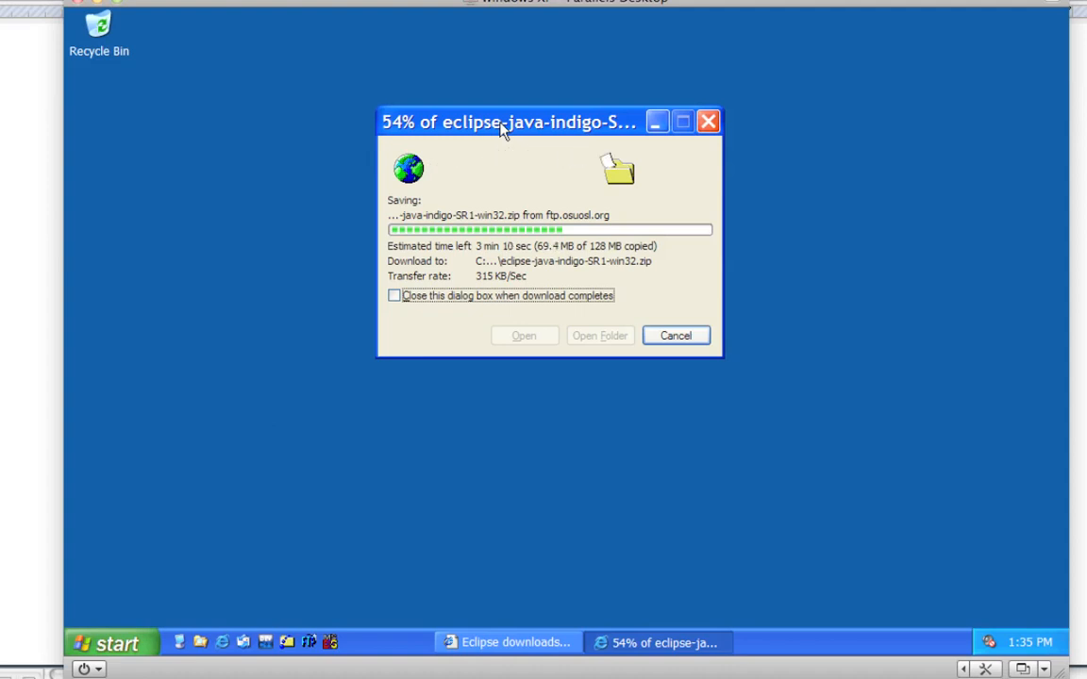
pyautogui.moveTo(519, 3)
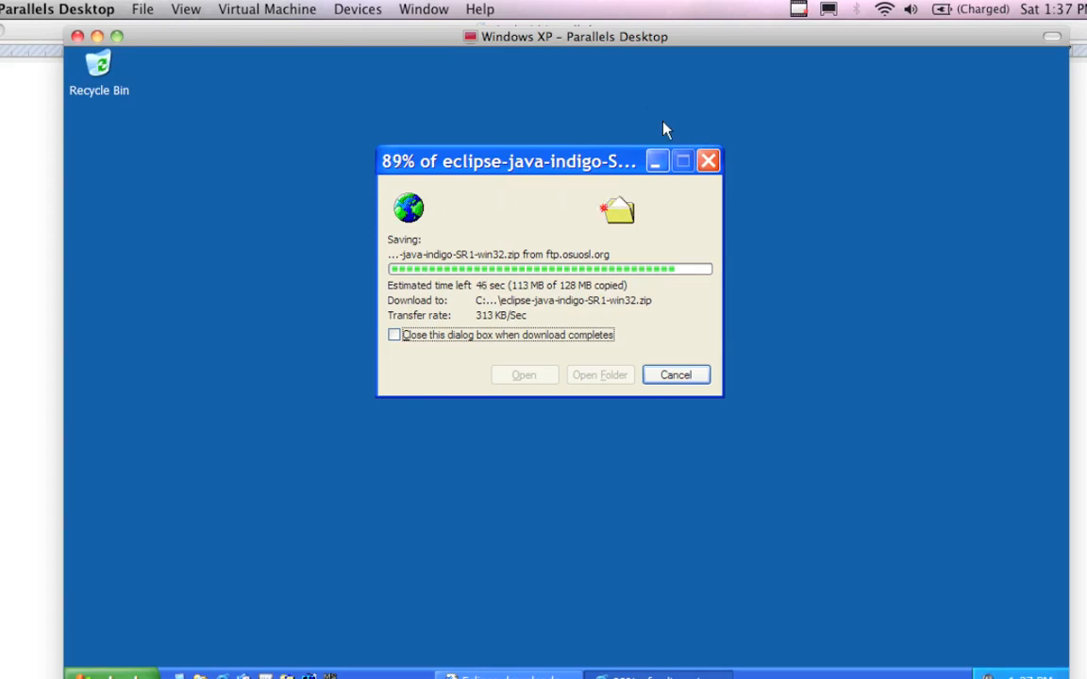
pyautogui.click(42, 37)
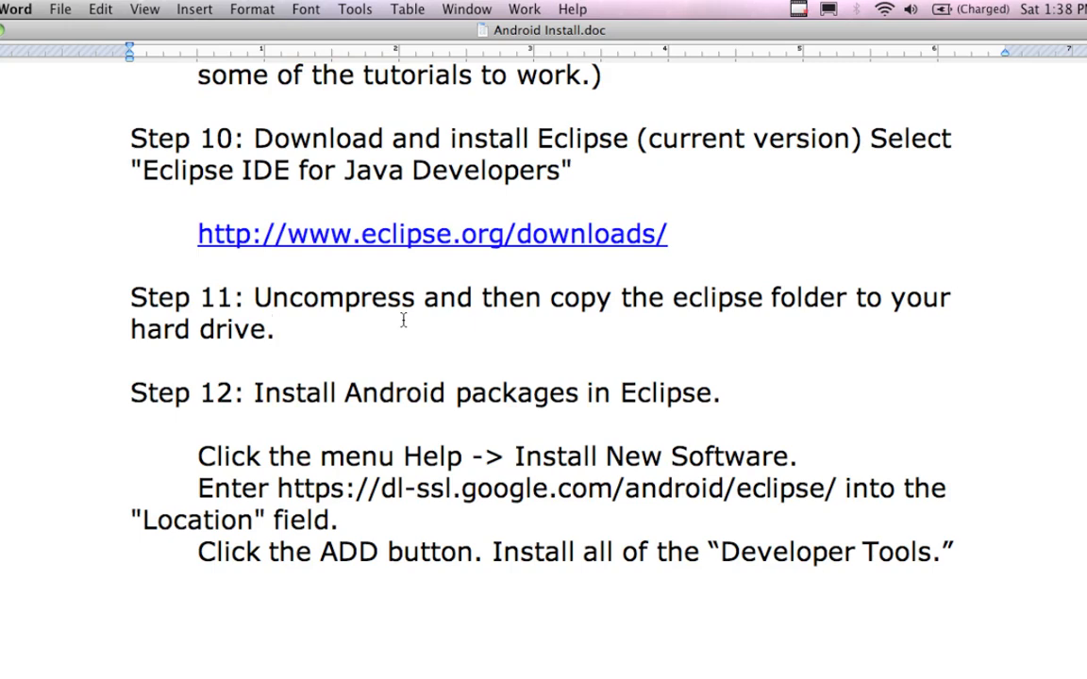
pyautogui.scroll(-5, 403, 321)
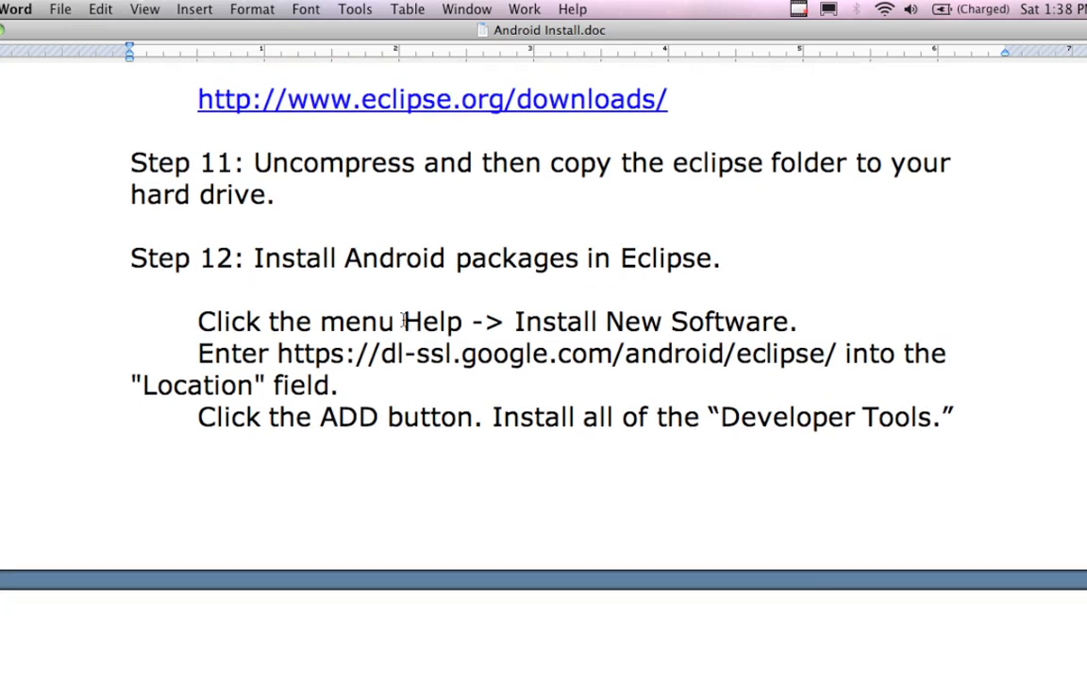
pyautogui.scroll(-2, 403, 321)
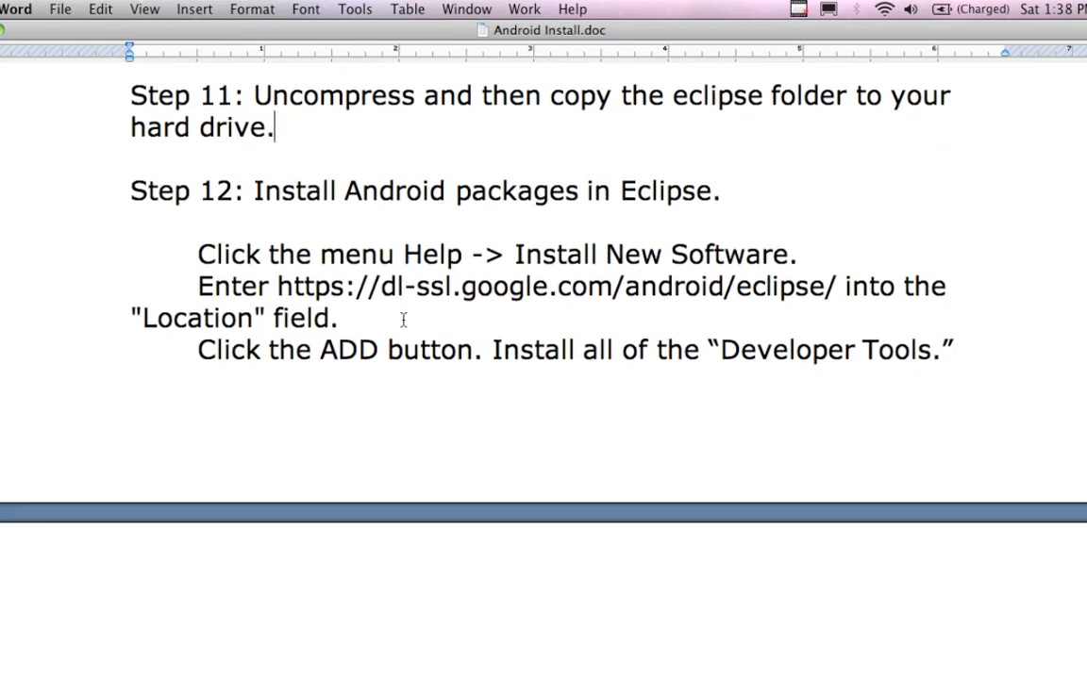
pyautogui.scroll(-1, 402, 321)
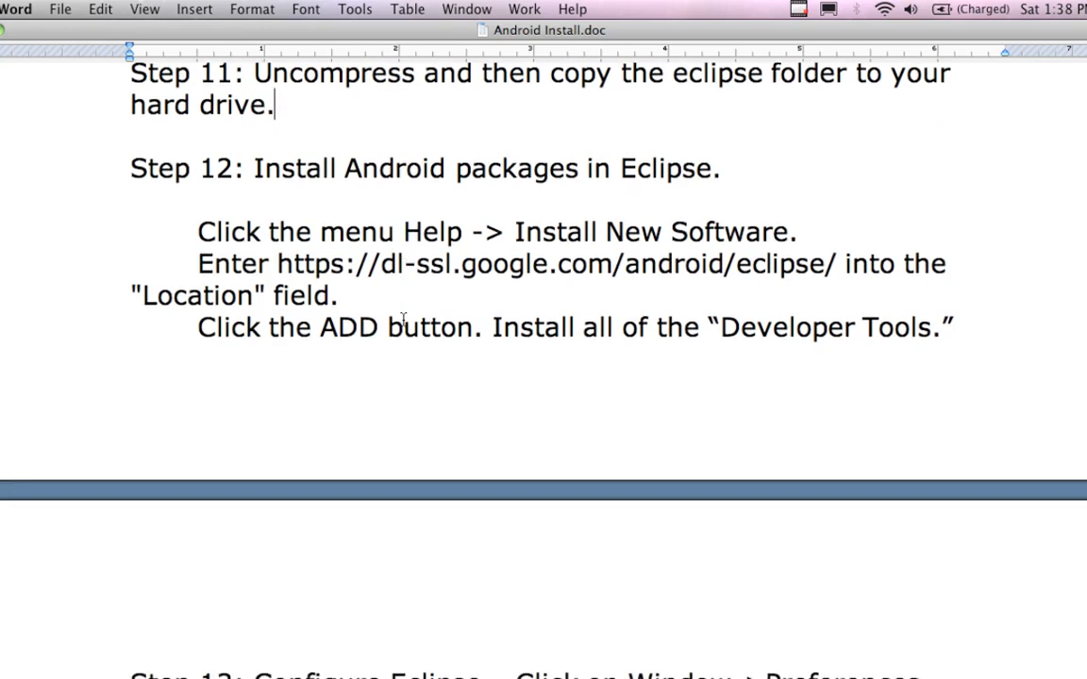
pyautogui.scroll(-3, 403, 319)
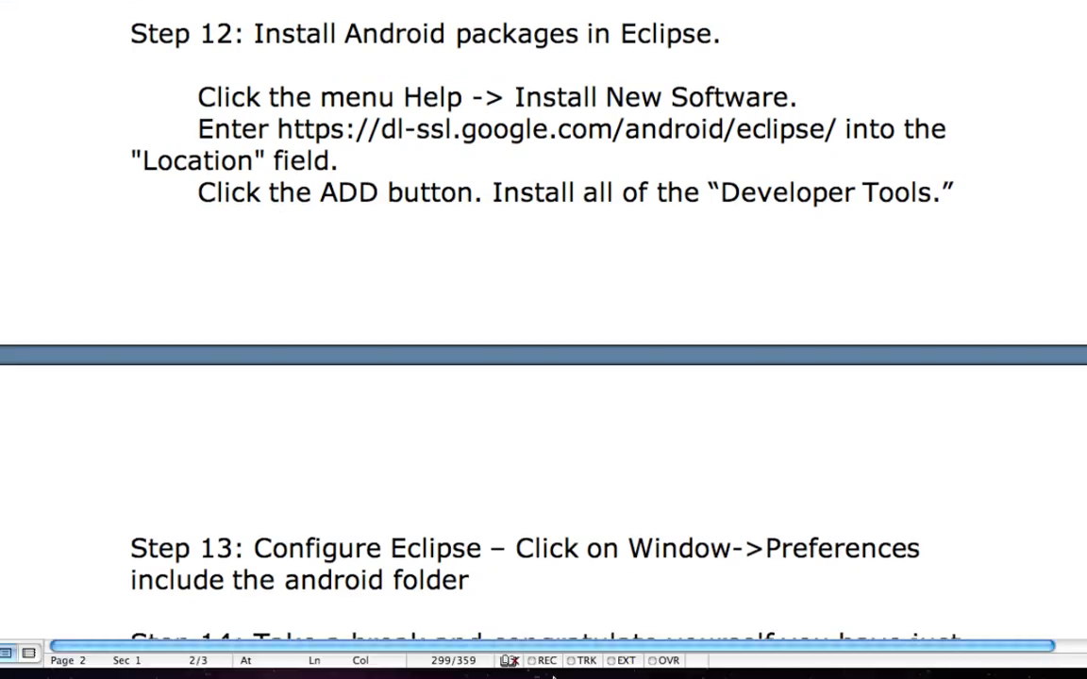
# Step: Return to Windows XP in Parallels Desktop, close the download dialog, and extract eclipse-java-indigo-SR1-win32.zip to the default desktop folder, showing the extracted files
pyautogui.click(543, 668)
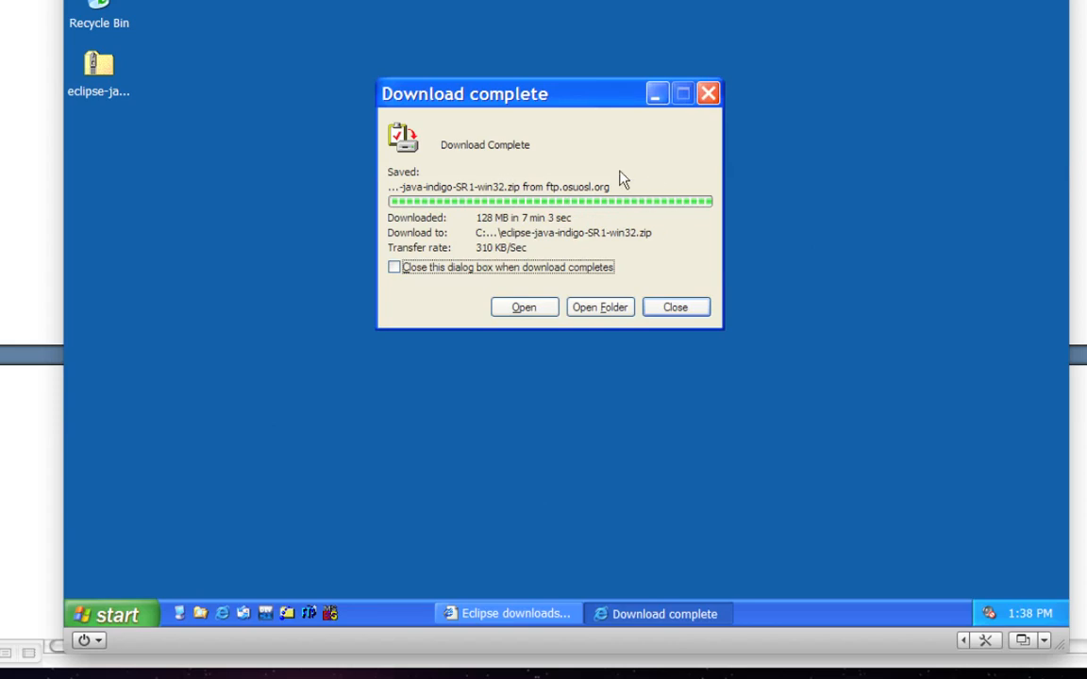
pyautogui.click(675, 309)
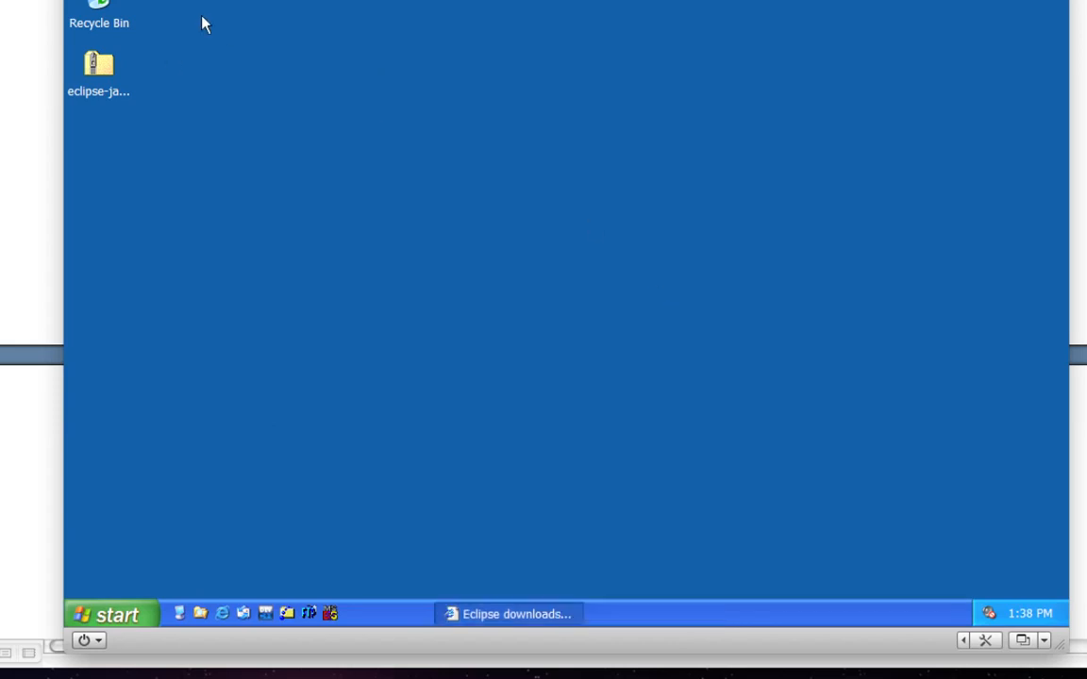
pyautogui.click(107, 113)
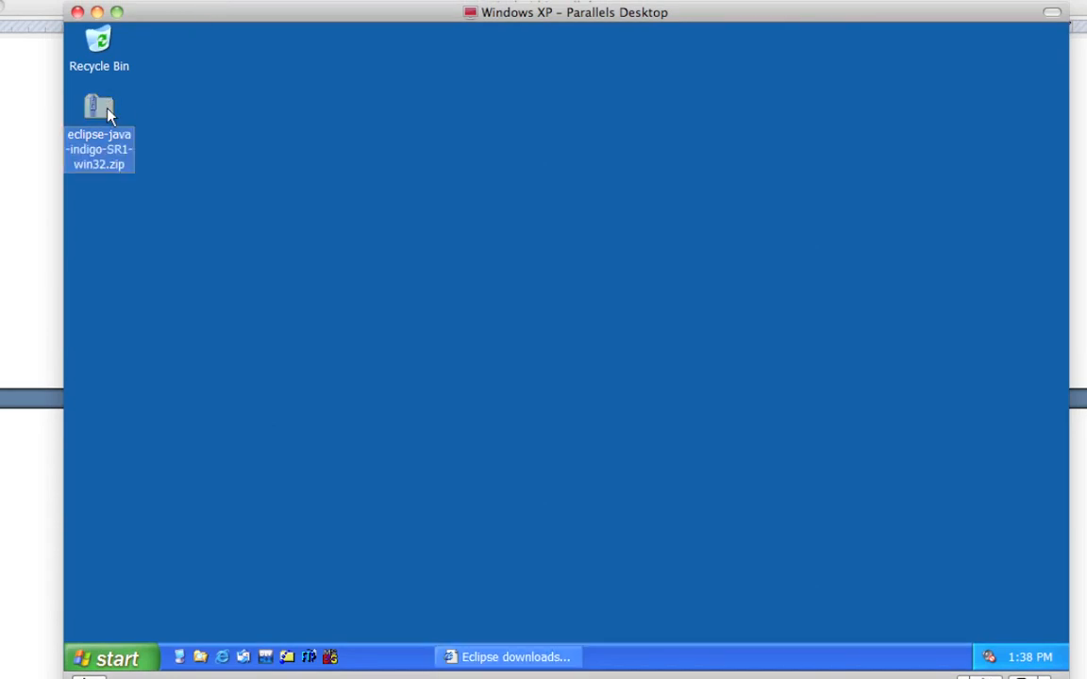
pyautogui.rightClick(108, 112)
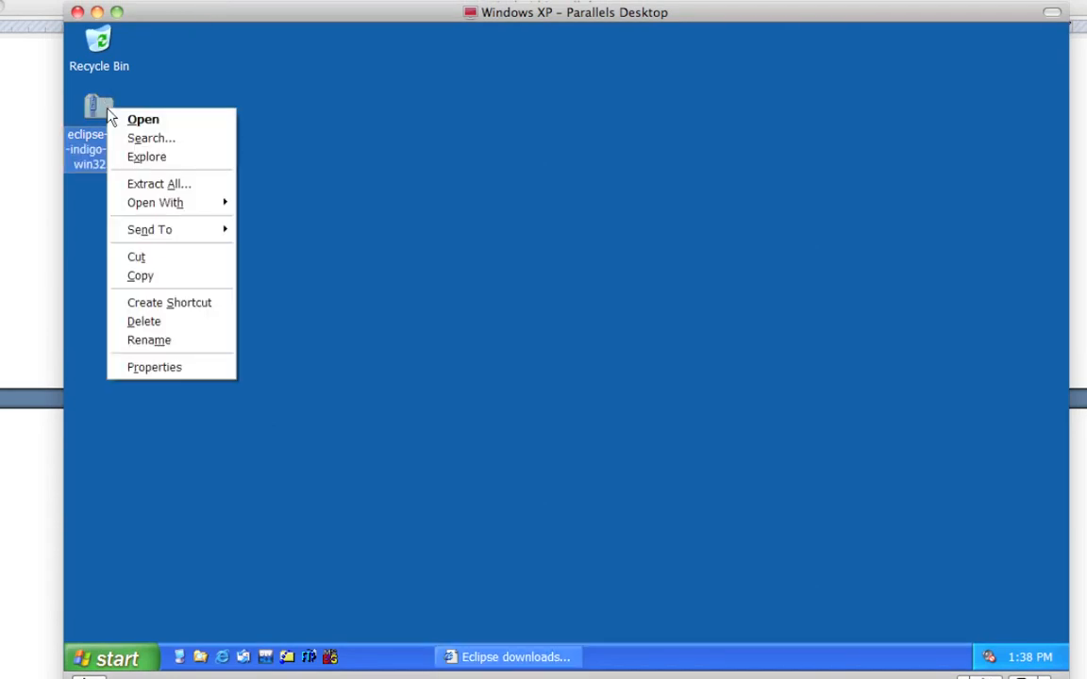
pyautogui.click(182, 187)
pyautogui.click(449, 486)
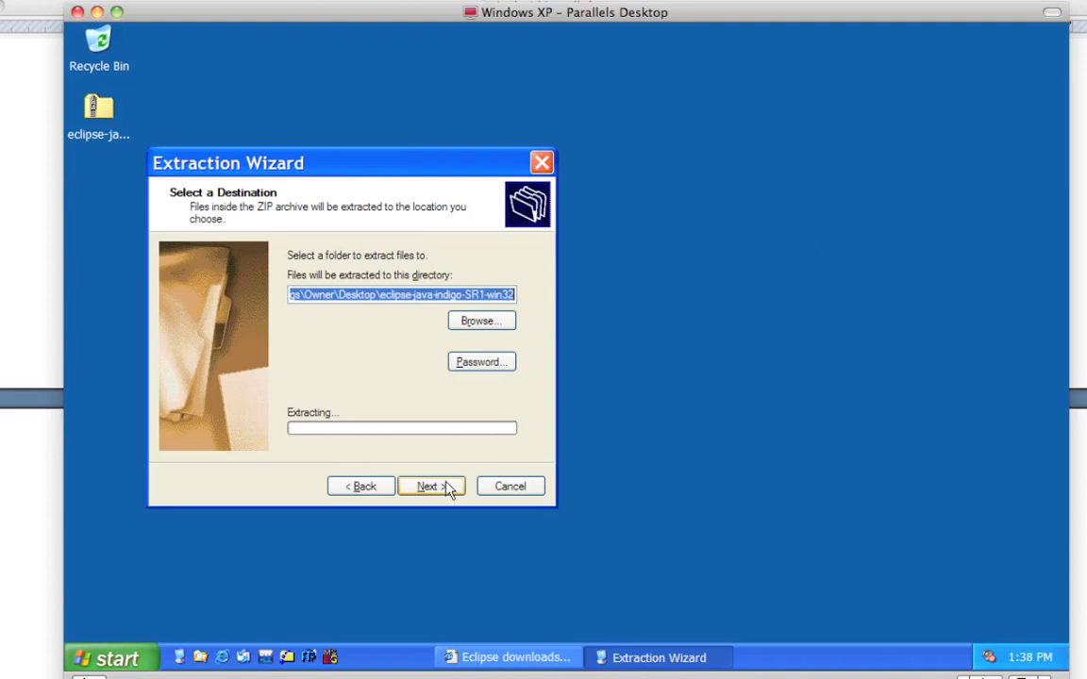
pyautogui.click(449, 486)
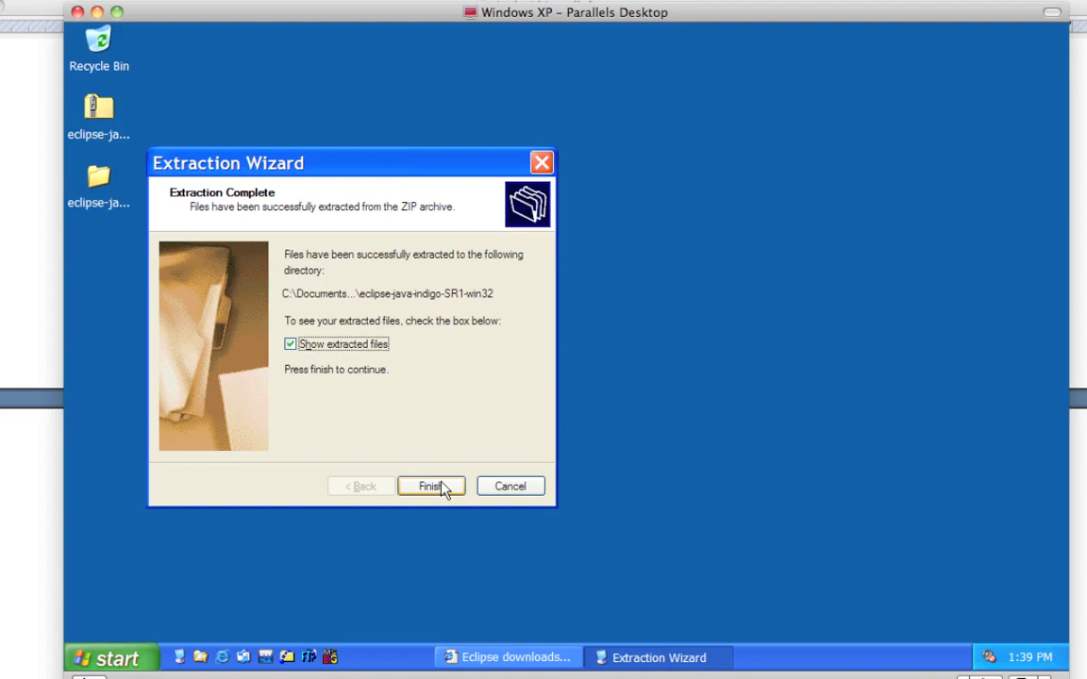
pyautogui.click(432, 486)
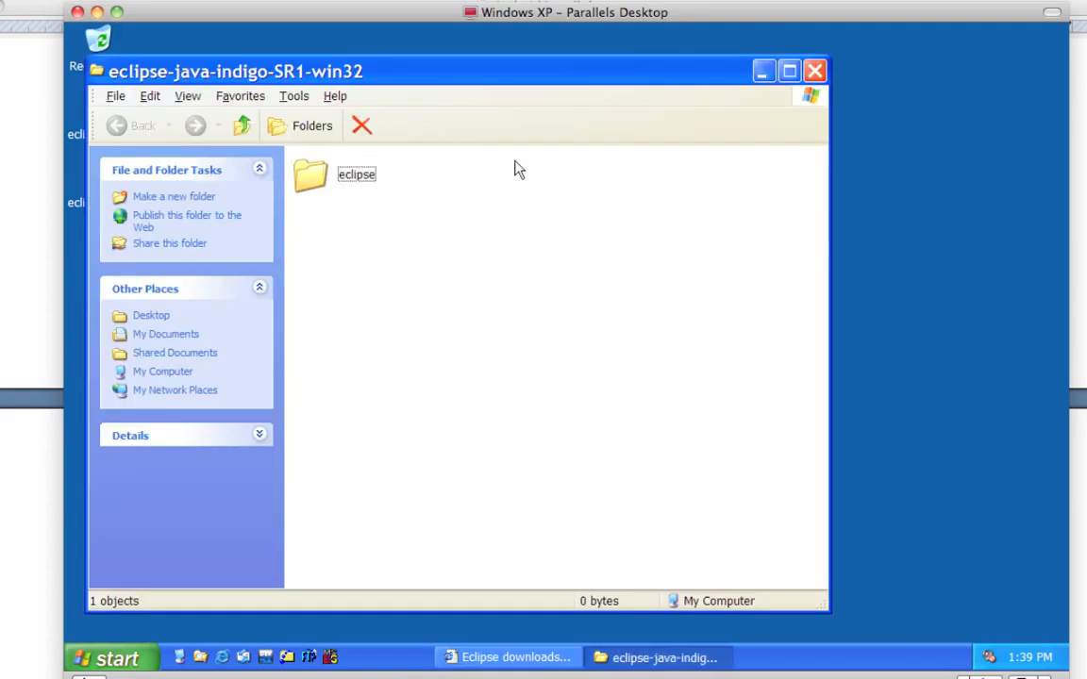
# Step: Move the eclipse folder out of the extracted eclipse-java-indigo-SR1-win32 folder onto the desktop and close the folder window
pyautogui.moveTo(486, 68); pyautogui.dragTo(698, 65)
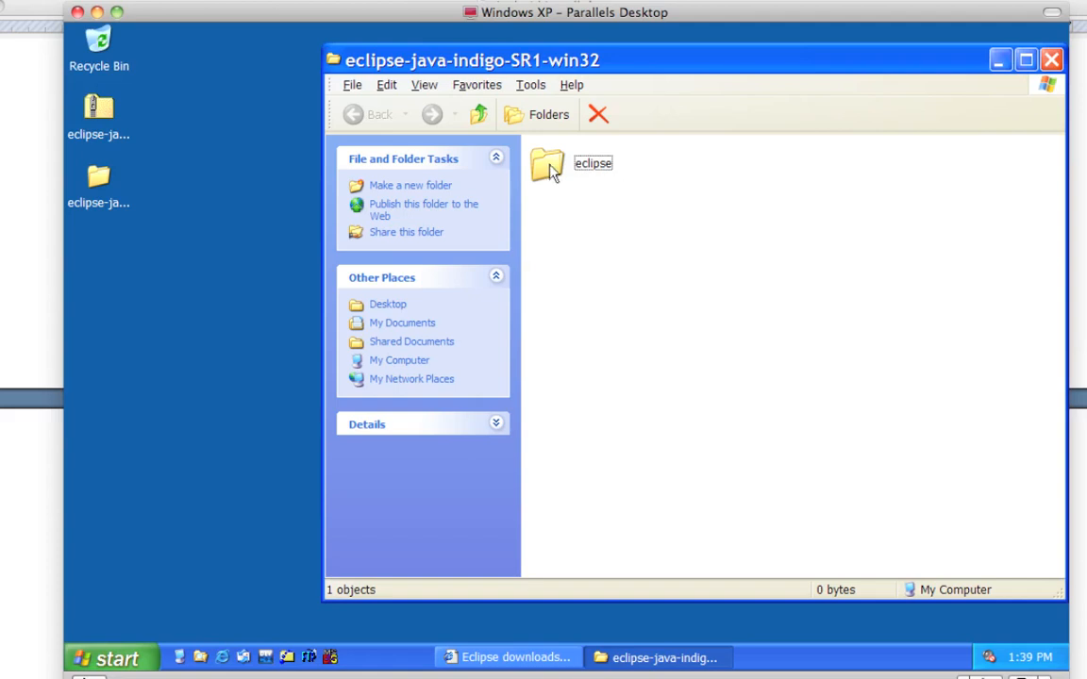
pyautogui.click(101, 181)
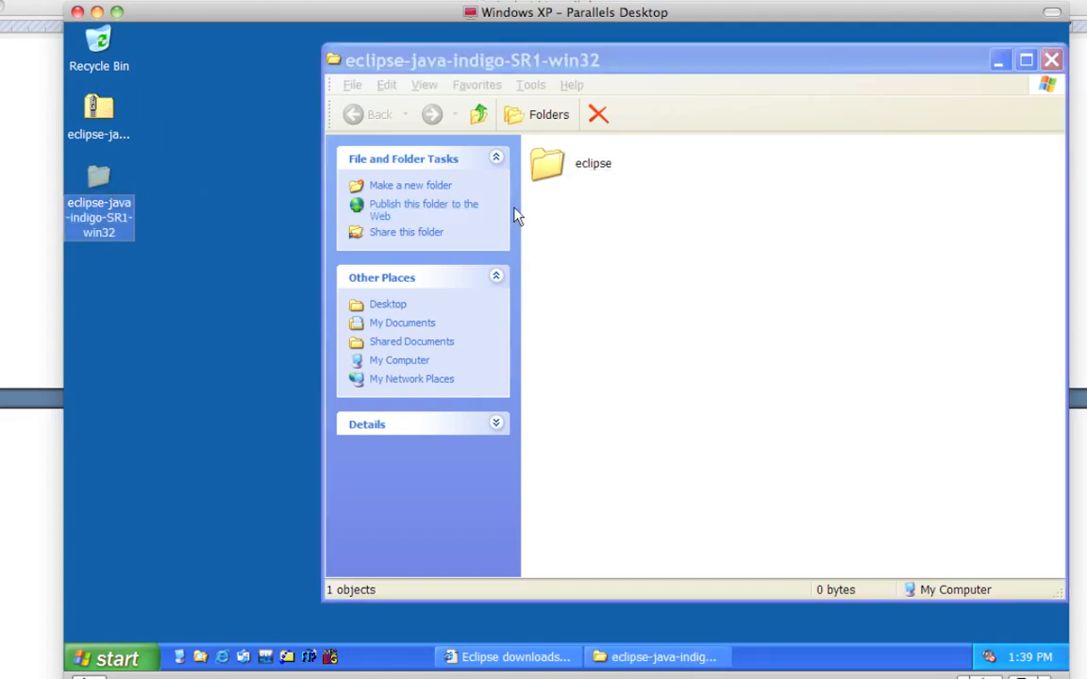
pyautogui.click(607, 213)
pyautogui.moveTo(555, 174); pyautogui.dragTo(170, 264)
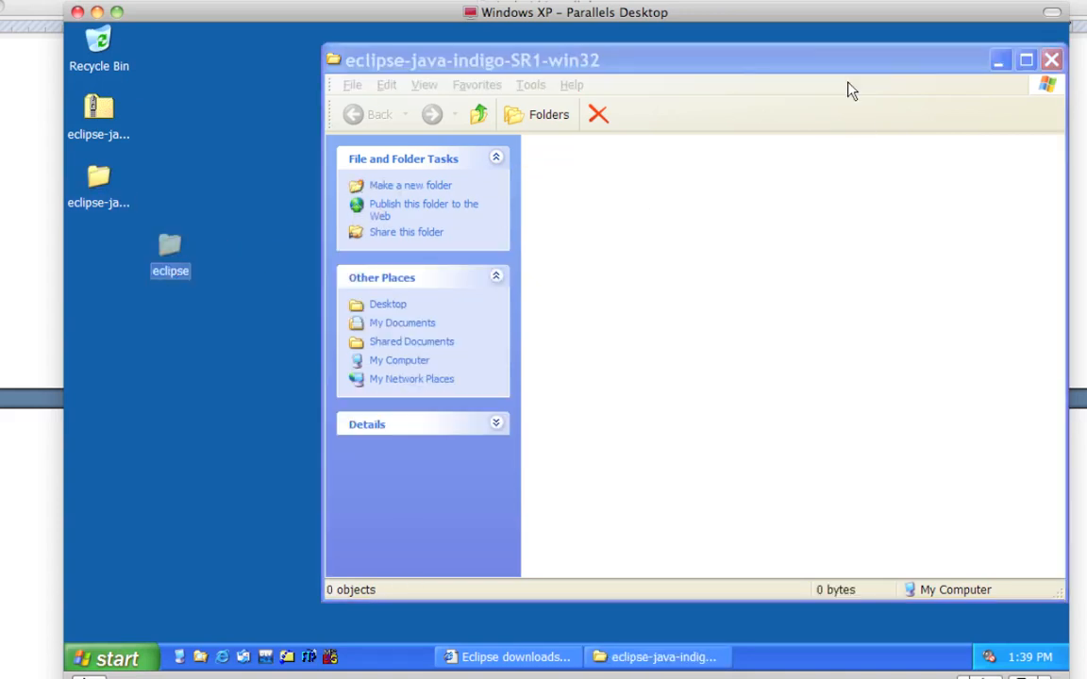
pyautogui.moveTo(842, 71); pyautogui.dragTo(777, 66)
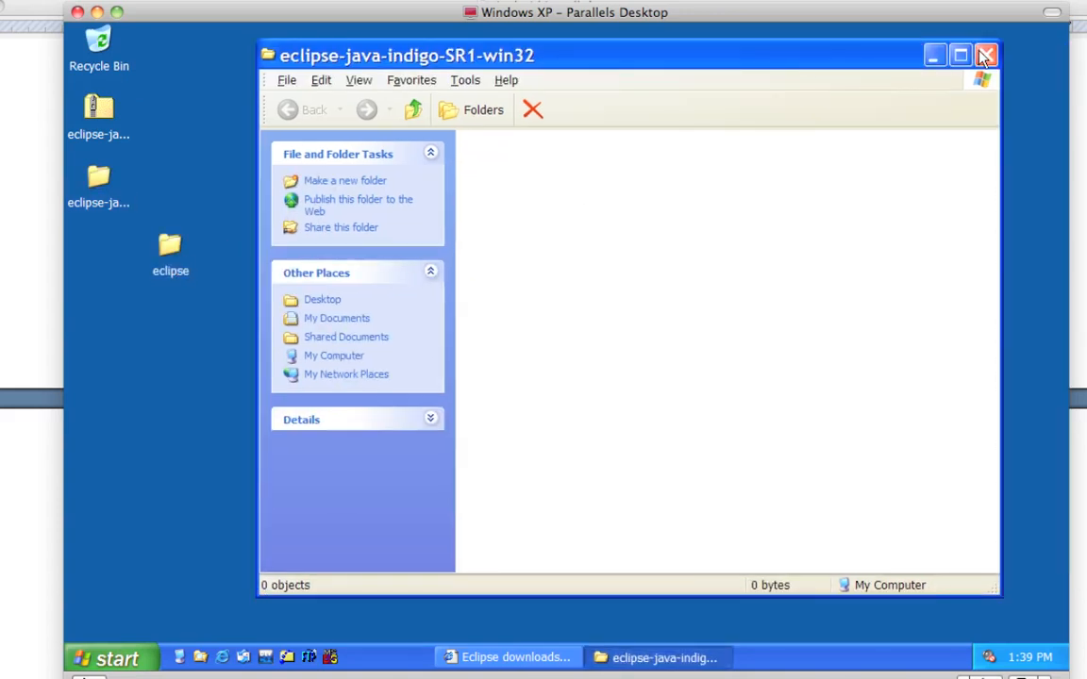
pyautogui.hotkey('alt', 'F4')
# Step: Move the emptied eclipse-java-indigo-SR1-win32 folder and the downloaded zip file to the Recycle Bin
pyautogui.moveTo(112, 181); pyautogui.dragTo(126, 39)
pyautogui.click(235, 105)
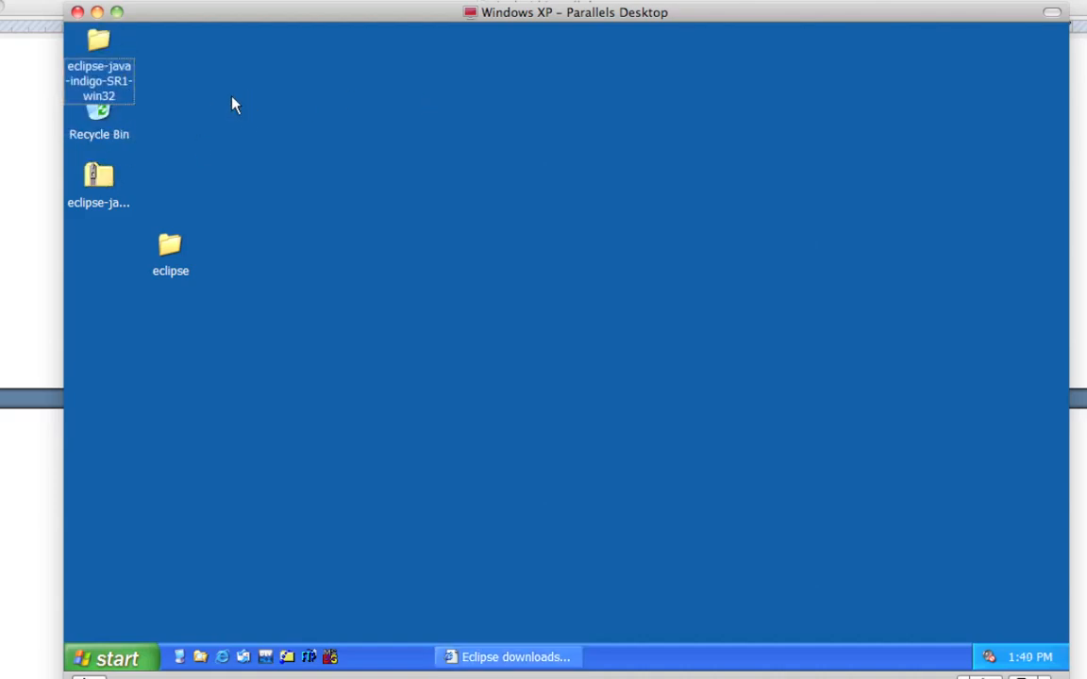
pyautogui.click(101, 47)
pyautogui.moveTo(112, 102); pyautogui.dragTo(115, 106)
pyautogui.moveTo(98, 195); pyautogui.dragTo(94, 105)
# Step: Open the eclipse folder on the desktop, locate eclipse.exe among its contents, and close the window
pyautogui.doubleClick(171, 247)
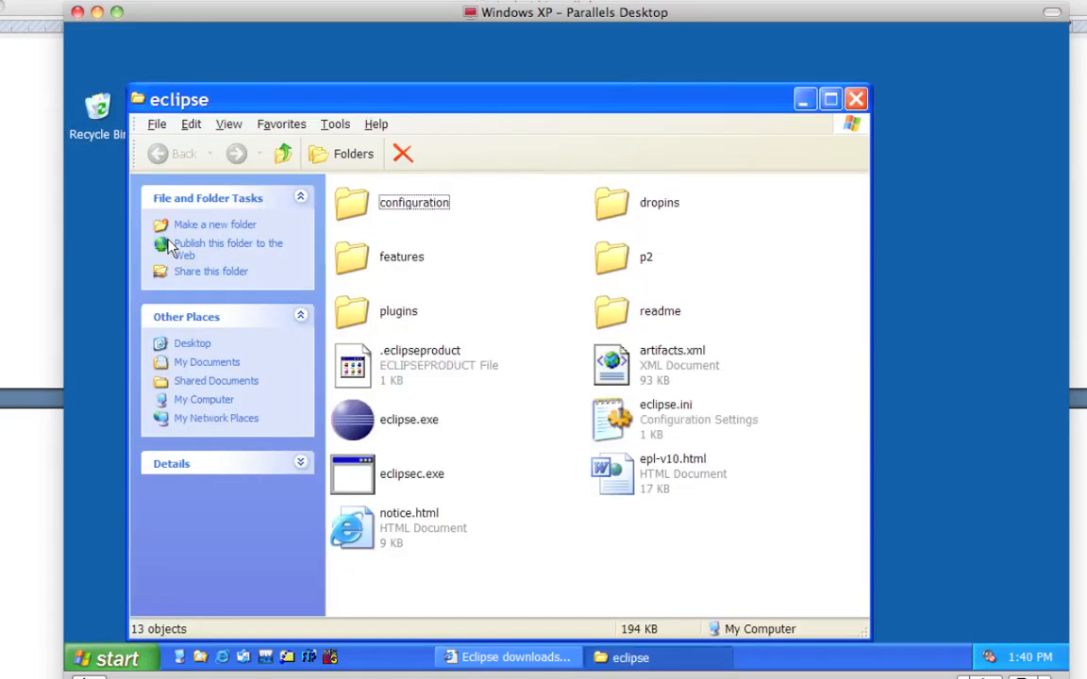
pyautogui.click(410, 426)
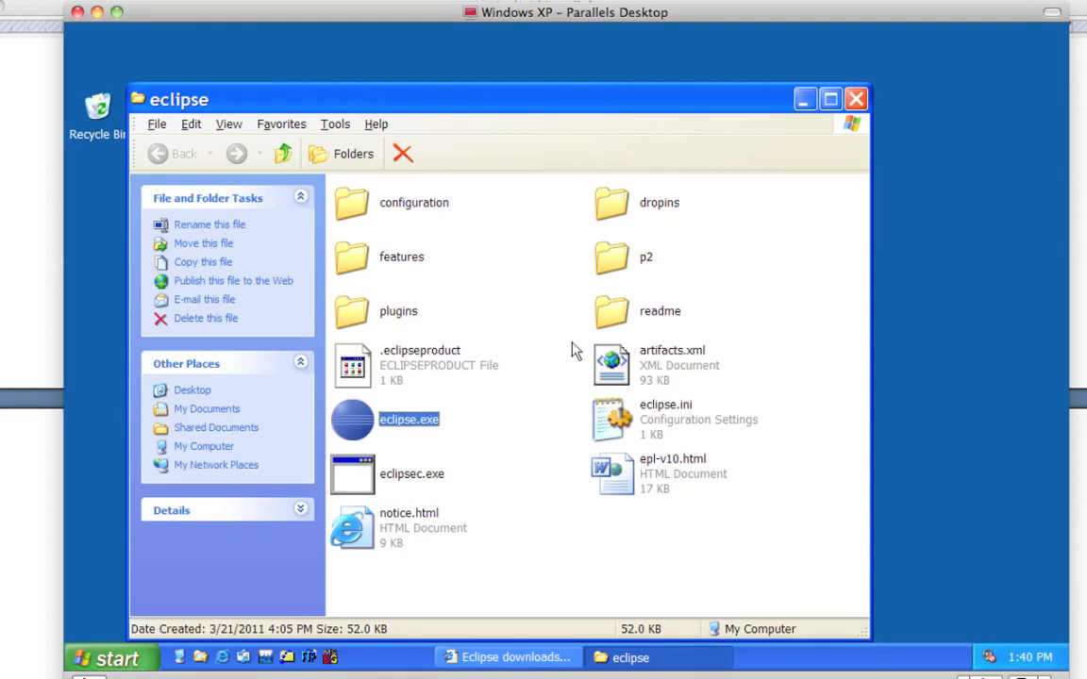
pyautogui.click(855, 100)
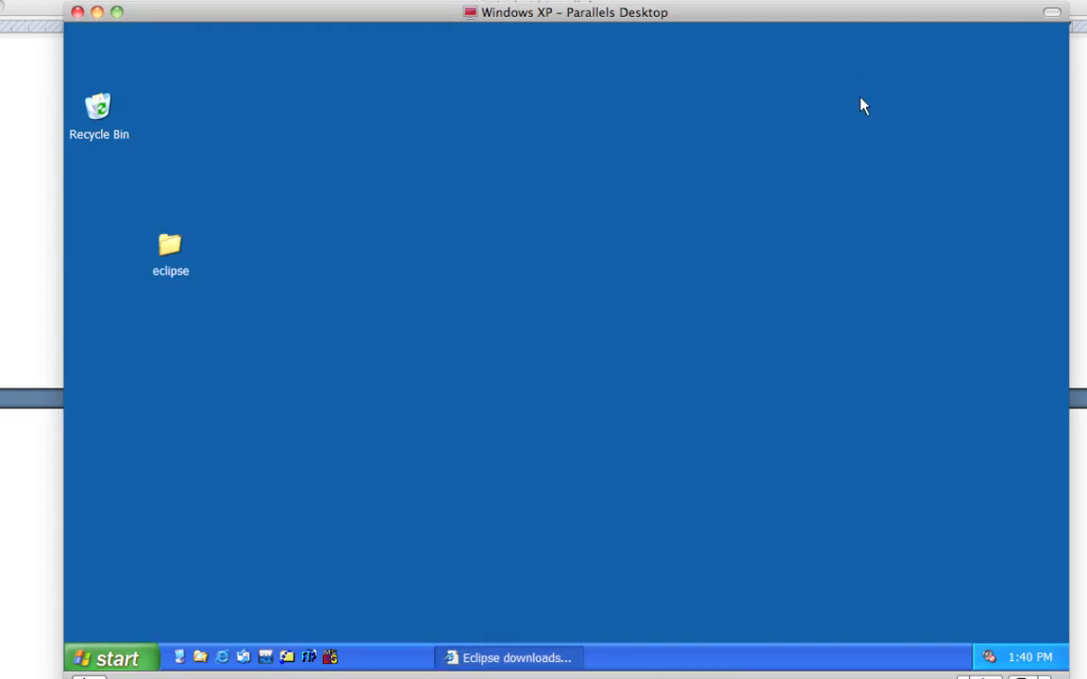
# Step: Open Windows Explorer beside the desktop's eclipse folder and browse to Program Files on Local Disk (C:)
pyautogui.click(111, 658)
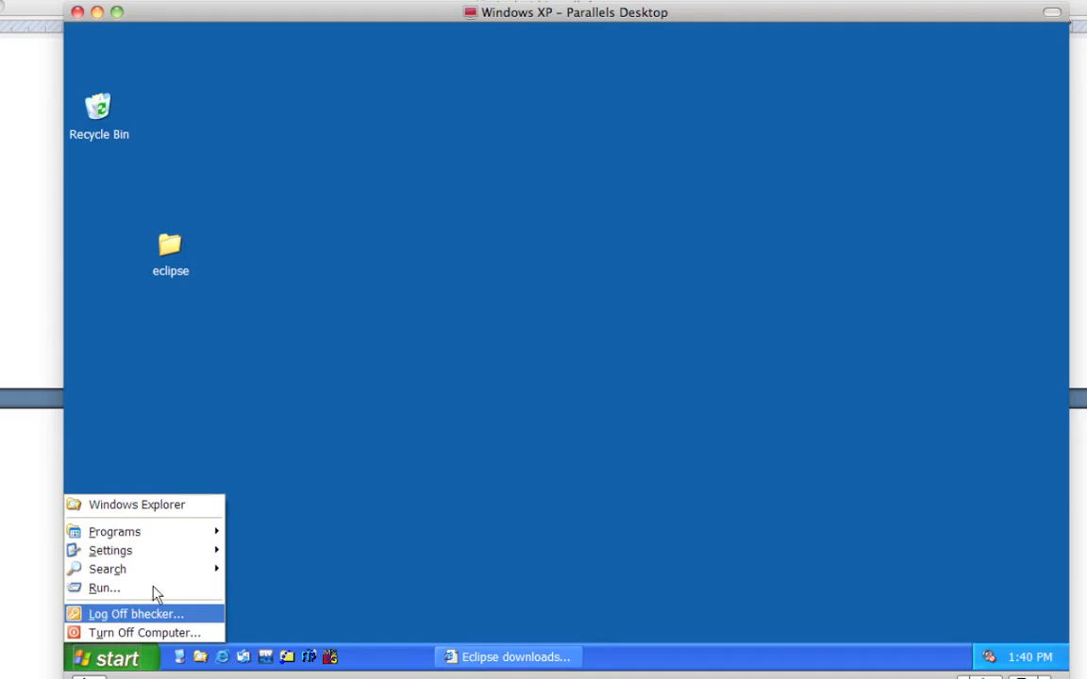
pyautogui.click(193, 507)
pyautogui.moveTo(496, 99); pyautogui.dragTo(608, 54)
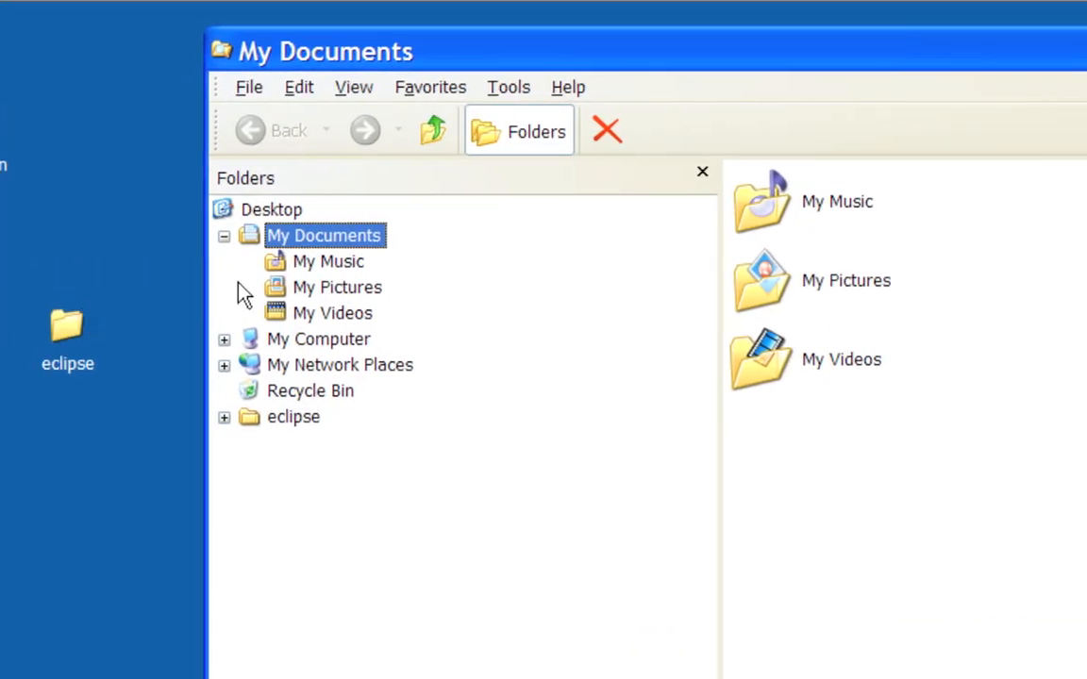
pyautogui.click(223, 339)
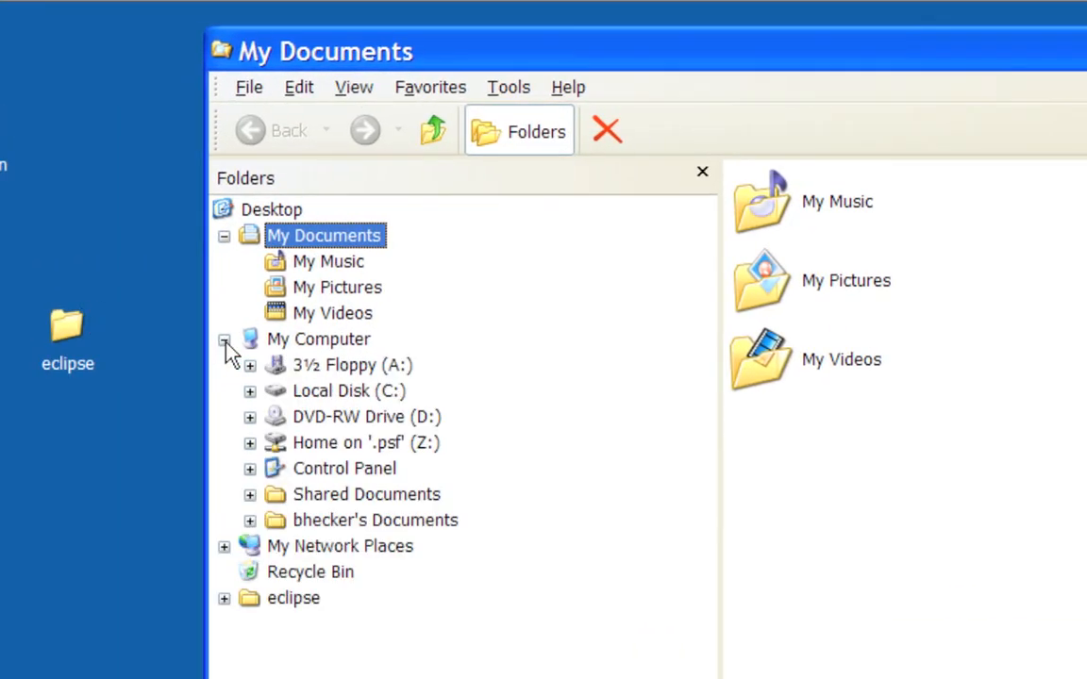
pyautogui.click(346, 394)
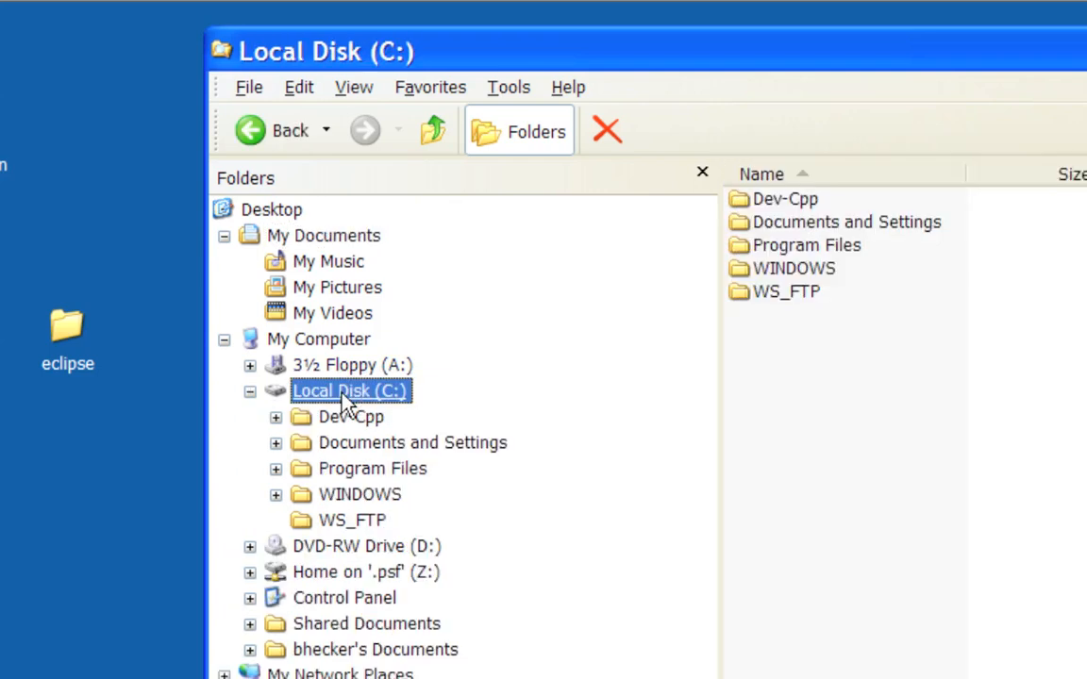
pyautogui.click(410, 469)
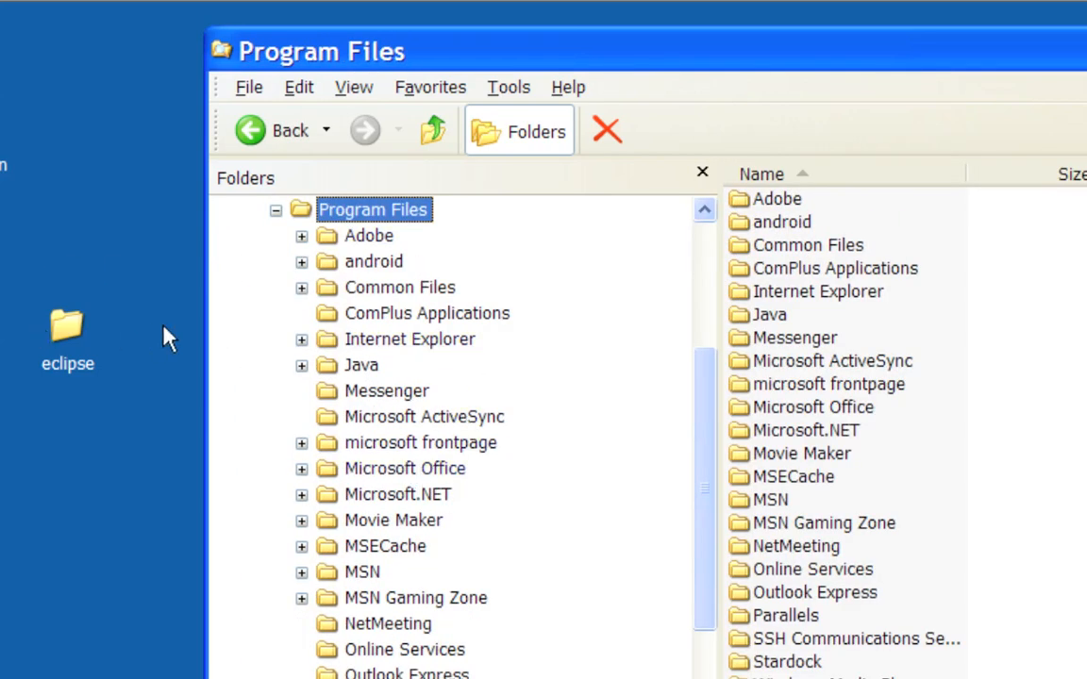
# Step: Move the eclipse folder from the desktop into Program Files and open it there
pyautogui.moveTo(852, 35); pyautogui.dragTo(808, 15)
pyautogui.moveTo(67, 315); pyautogui.dragTo(909, 300)
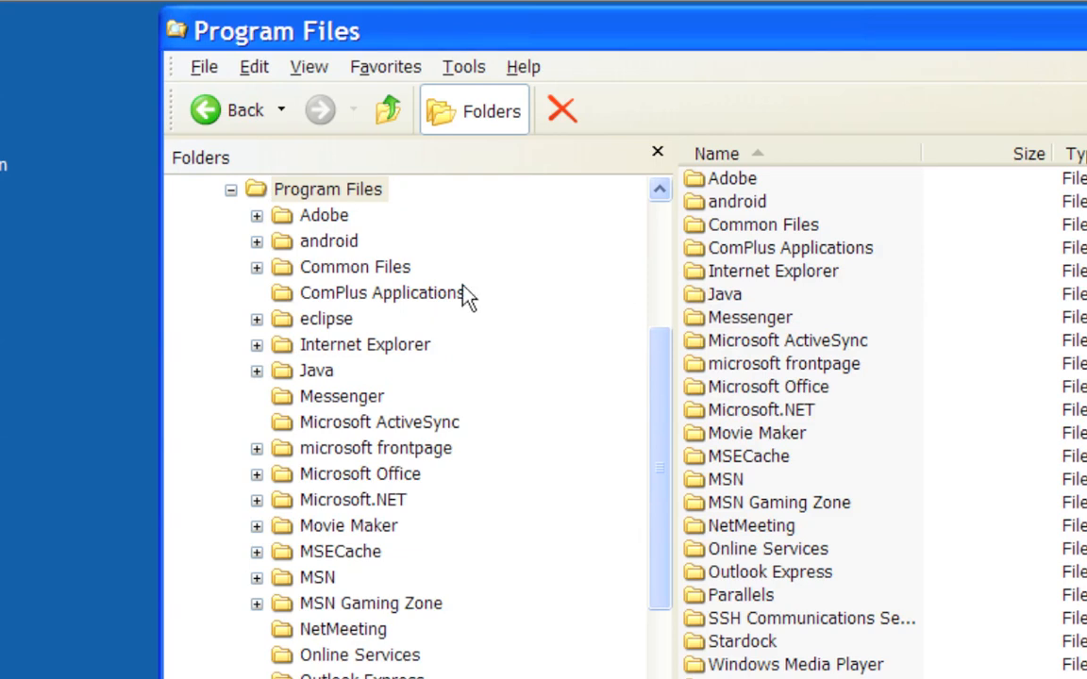
pyautogui.click(343, 320)
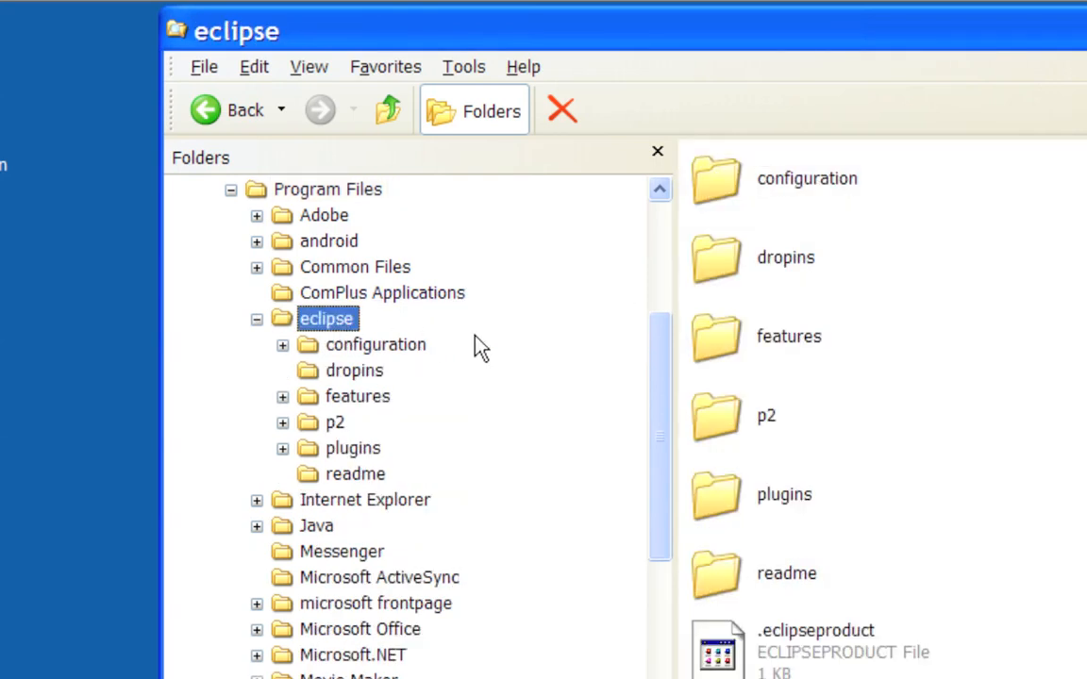
# Step: Create a shortcut to eclipse.exe in the Program Files eclipse folder and move the shortcut onto the desktop
pyautogui.moveTo(795, 39); pyautogui.dragTo(687, 31)
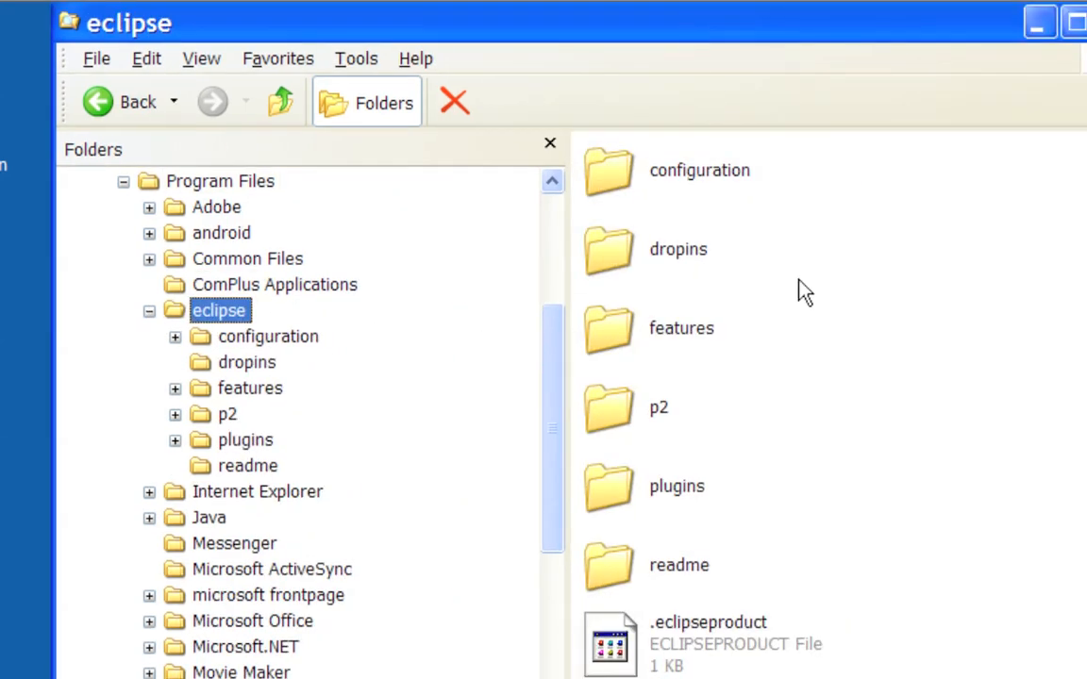
pyautogui.scroll(-3, 818, 354)
pyautogui.click(818, 354)
pyautogui.scroll(-3, 818, 354)
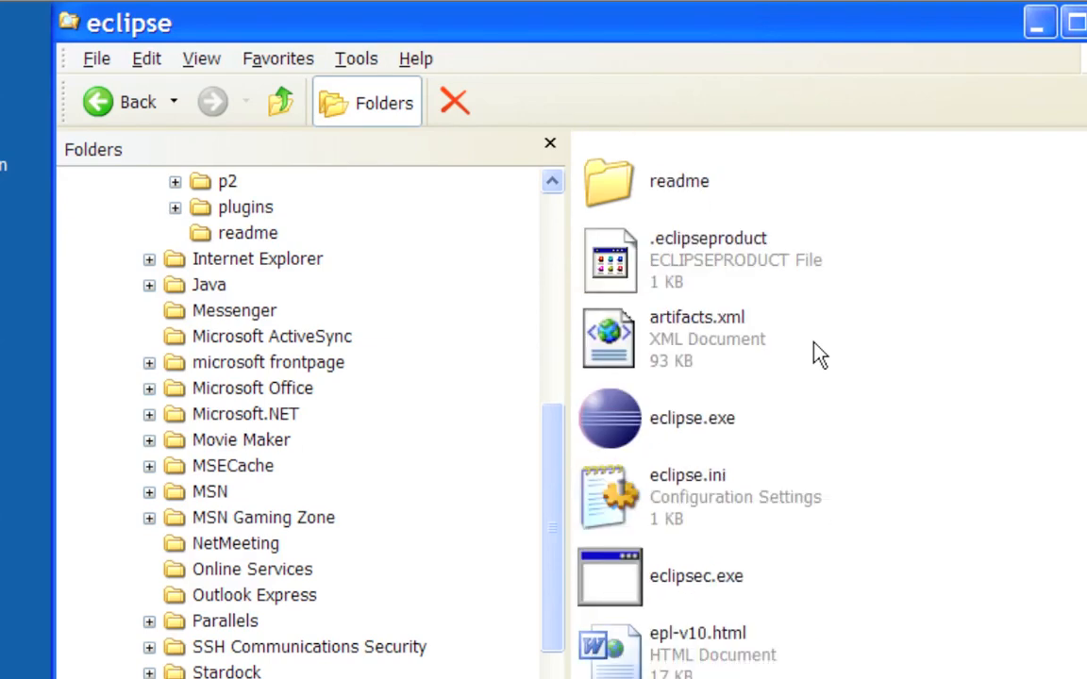
pyautogui.click(623, 420)
pyautogui.rightClick(623, 418)
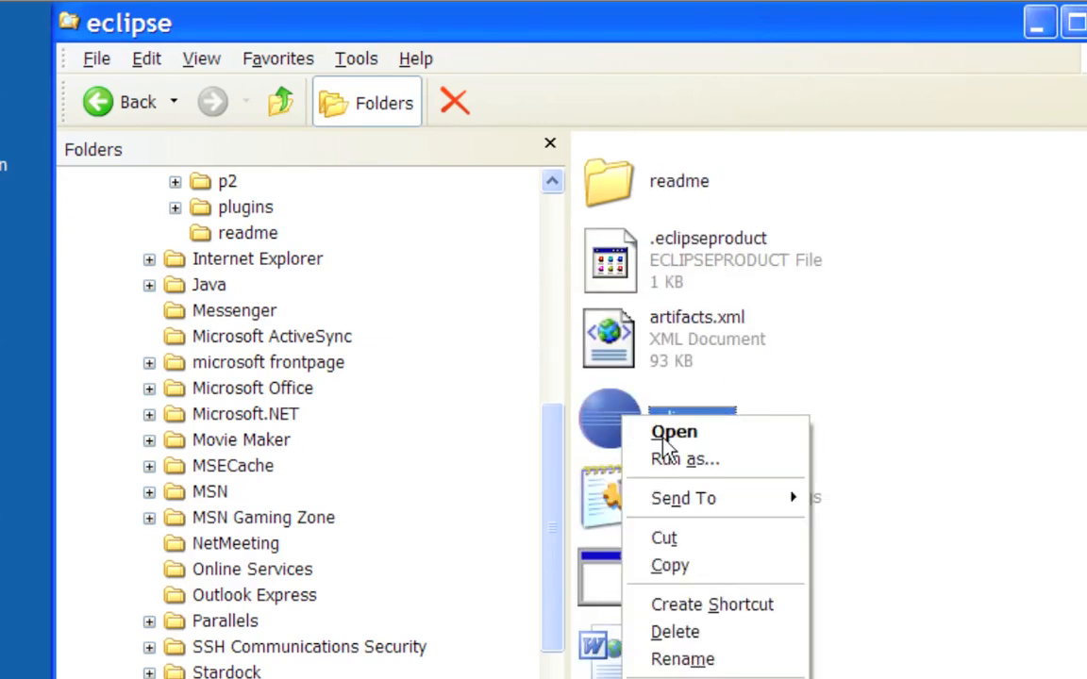
pyautogui.moveTo(693, 500)
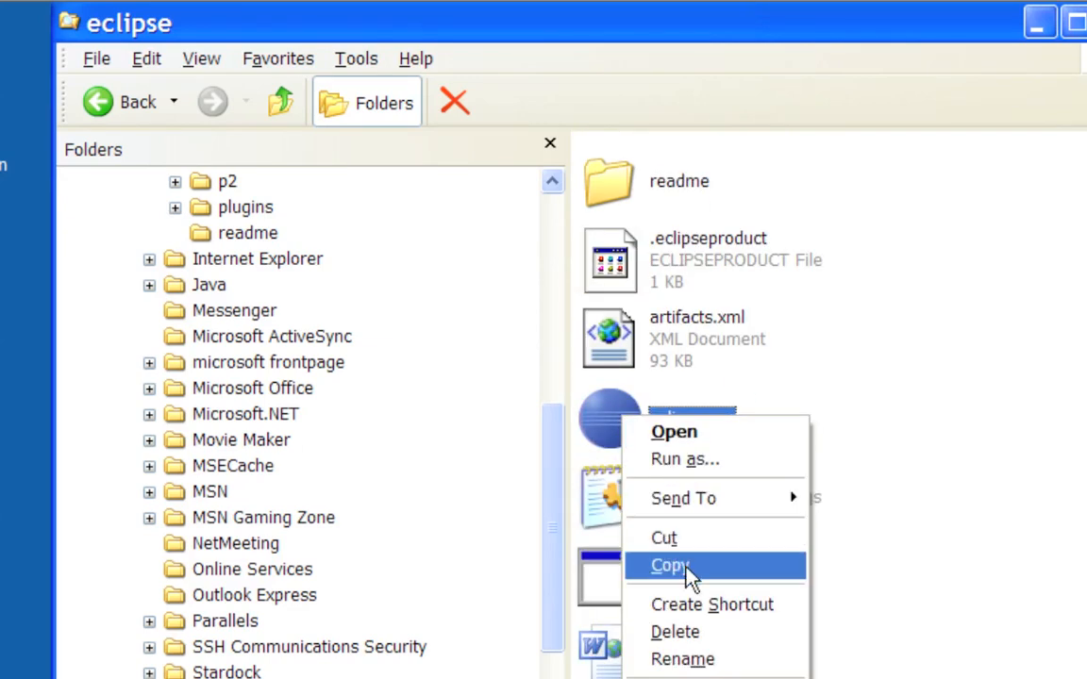
pyautogui.click(690, 606)
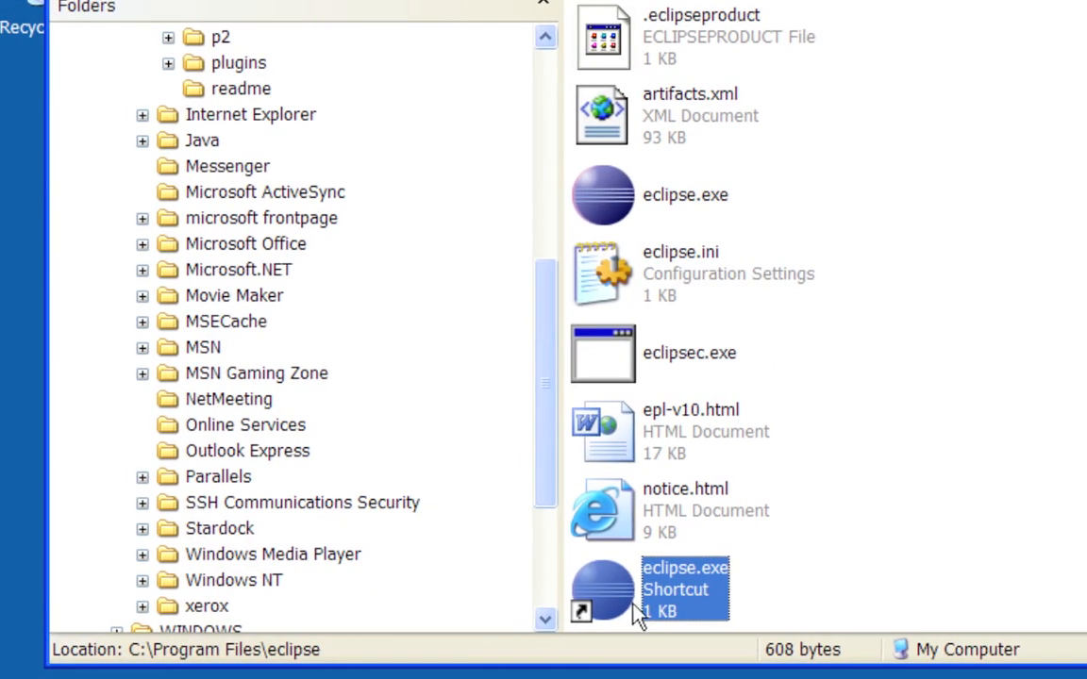
pyautogui.moveTo(639, 615); pyautogui.dragTo(29, 438)
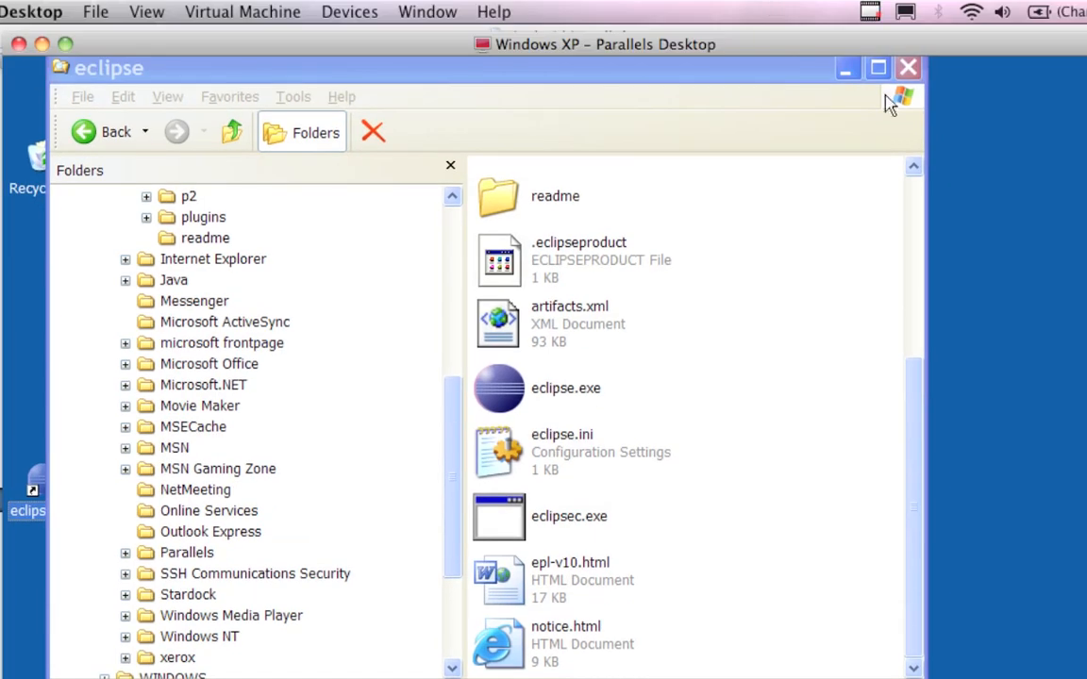
# Step: Close the eclipse folder window and empty the Recycle Bin
pyautogui.click(907, 68)
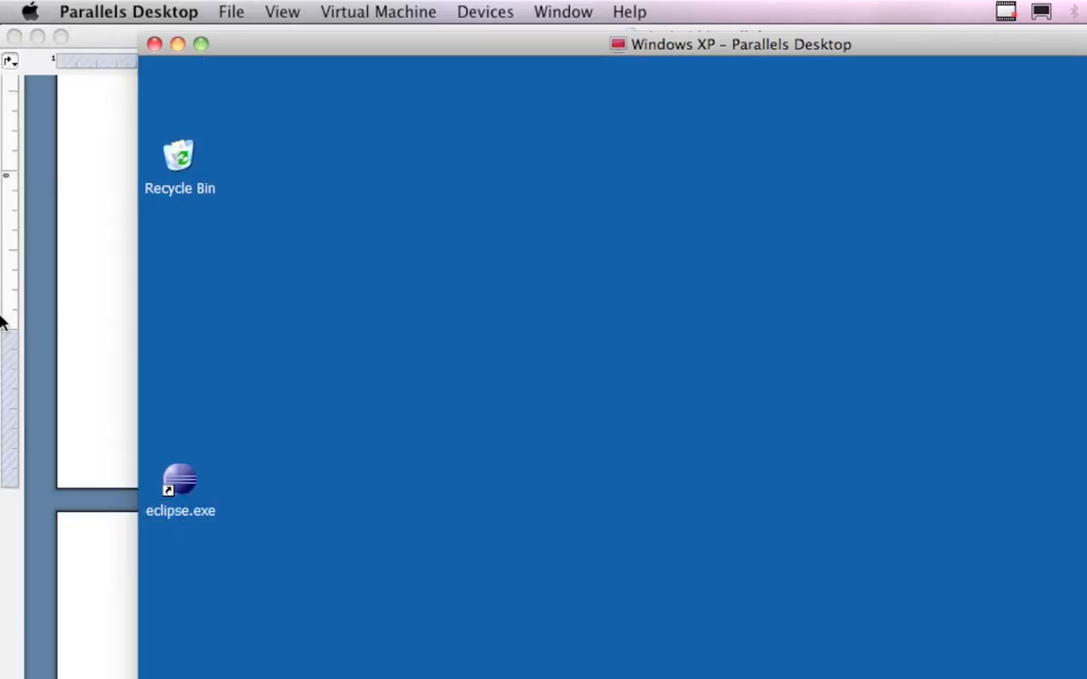
pyautogui.click(113, 439)
pyautogui.rightClick(177, 154)
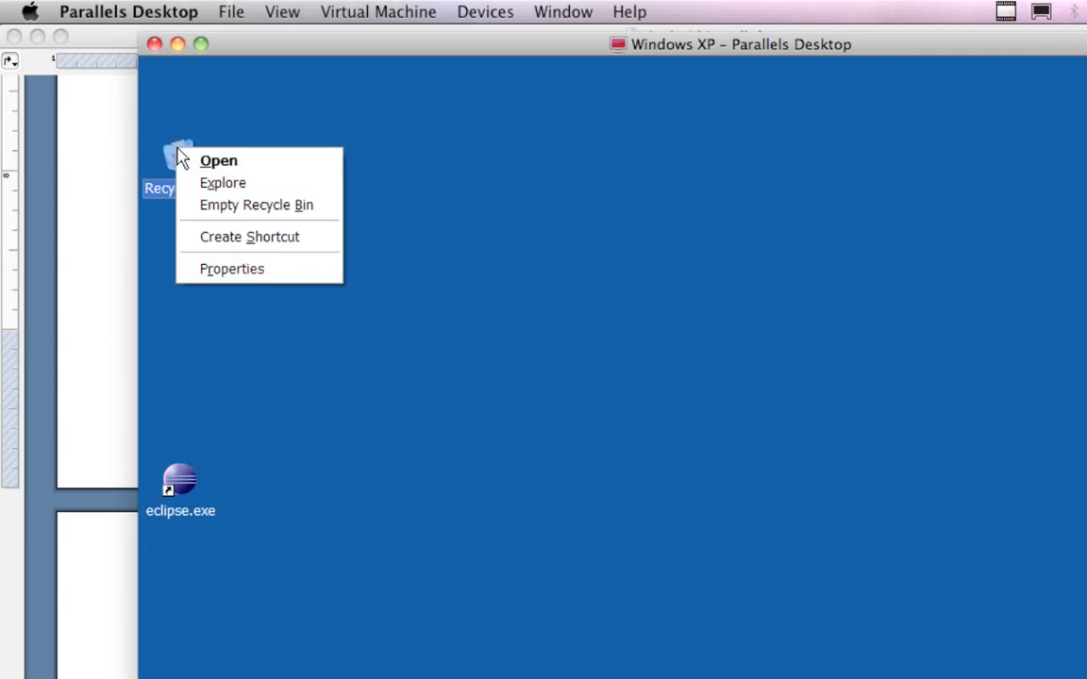
pyautogui.click(226, 207)
pyautogui.click(779, 475)
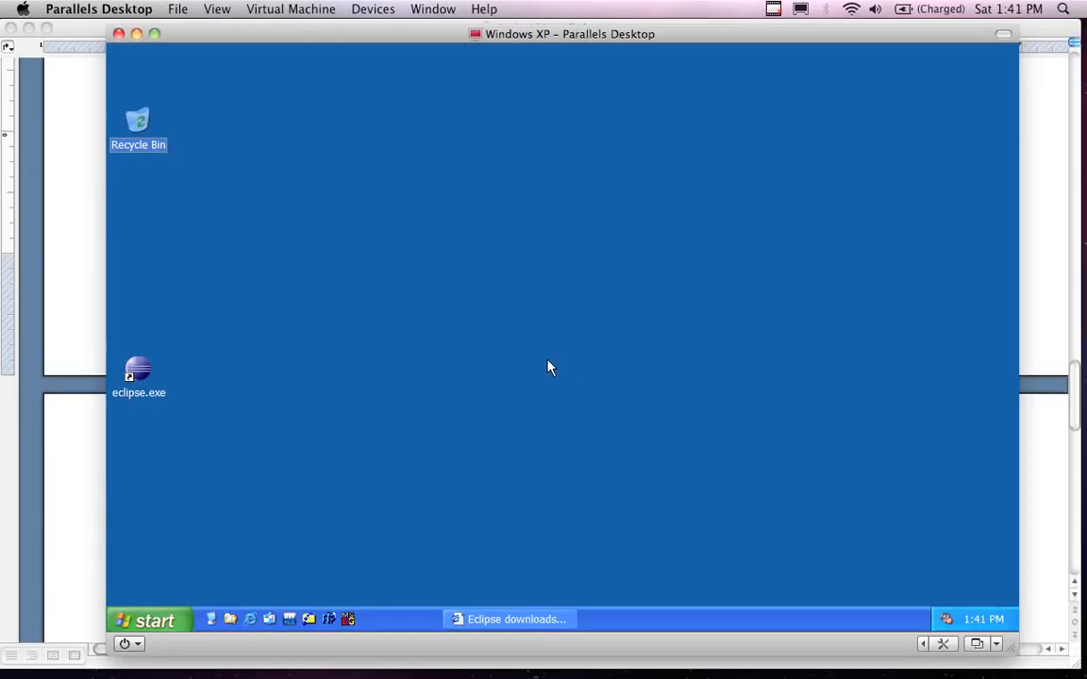
# Step: Unlock the taskbar, add the desktop's eclipse.exe shortcut to Quick Launch, and lock the taskbar again
pyautogui.rightClick(402, 620)
pyautogui.click(425, 587)
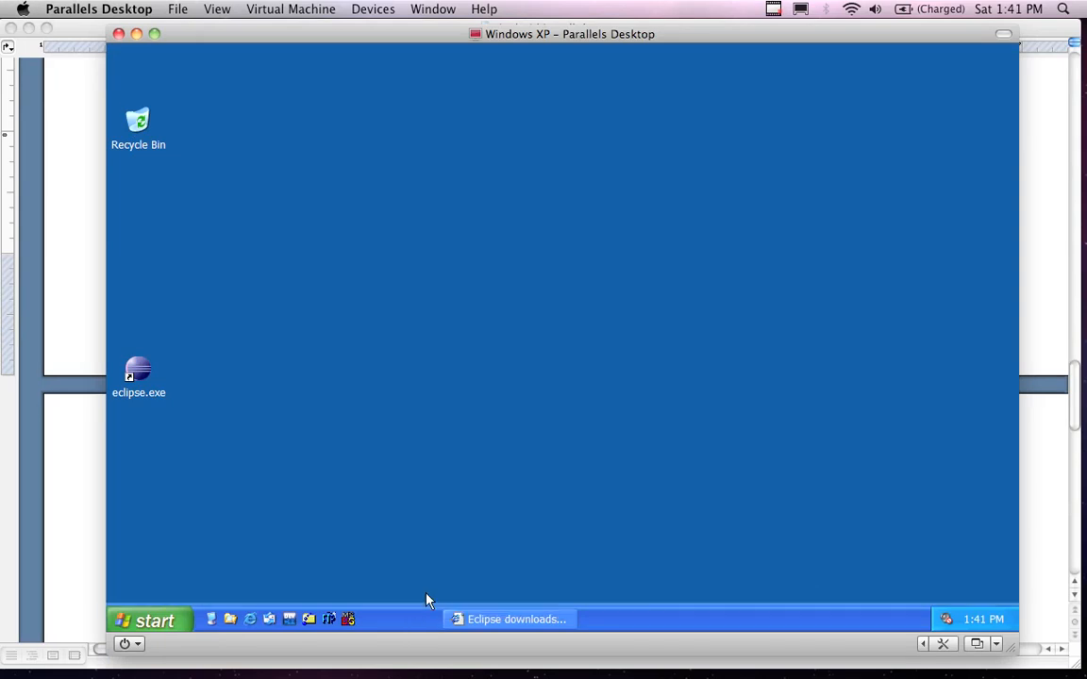
pyautogui.moveTo(133, 375); pyautogui.dragTo(412, 638)
pyautogui.rightClick(624, 620)
pyautogui.click(613, 585)
# Step: Delete the eclipse.exe shortcut from the desktop and empty the Recycle Bin
pyautogui.moveTo(130, 373); pyautogui.dragTo(125, 113)
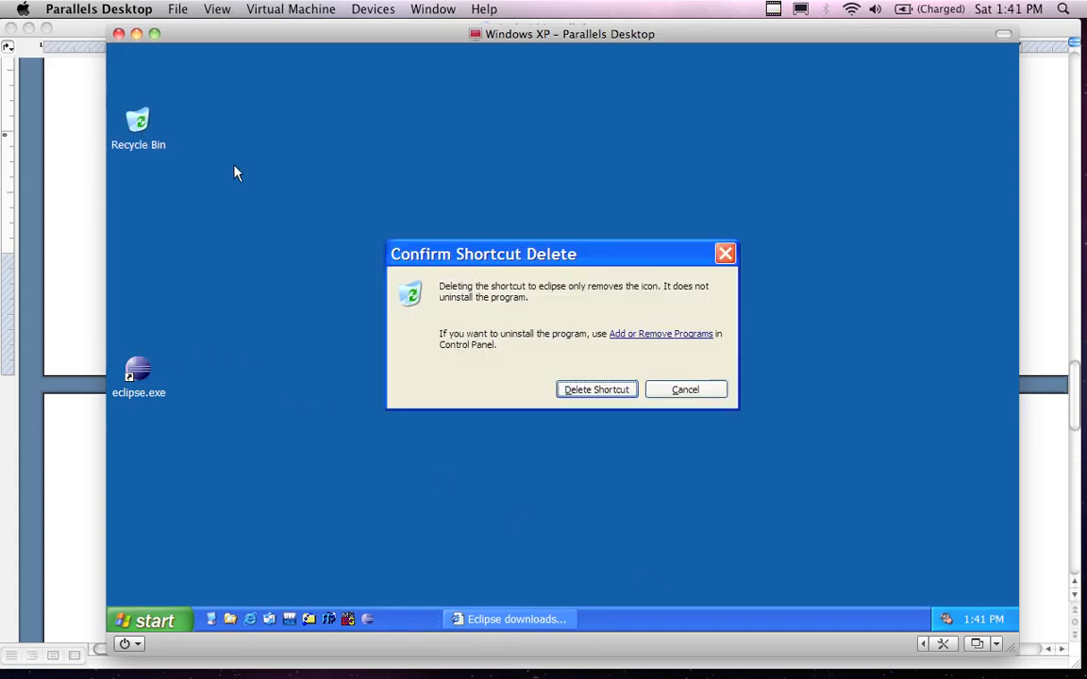
pyautogui.click(594, 390)
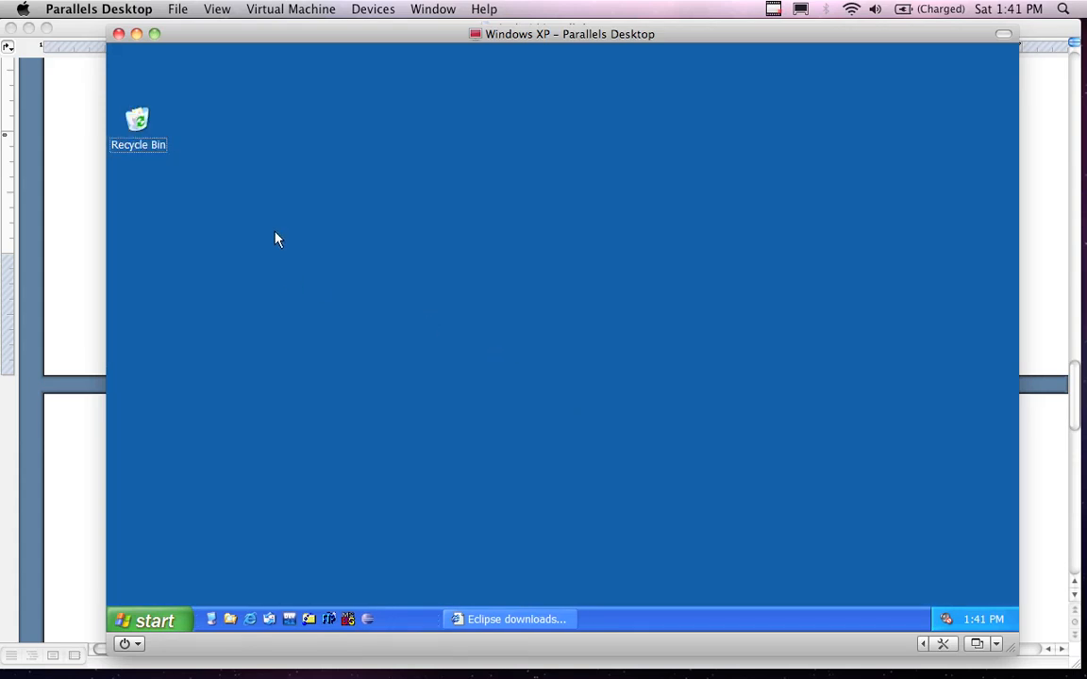
pyautogui.rightClick(142, 117)
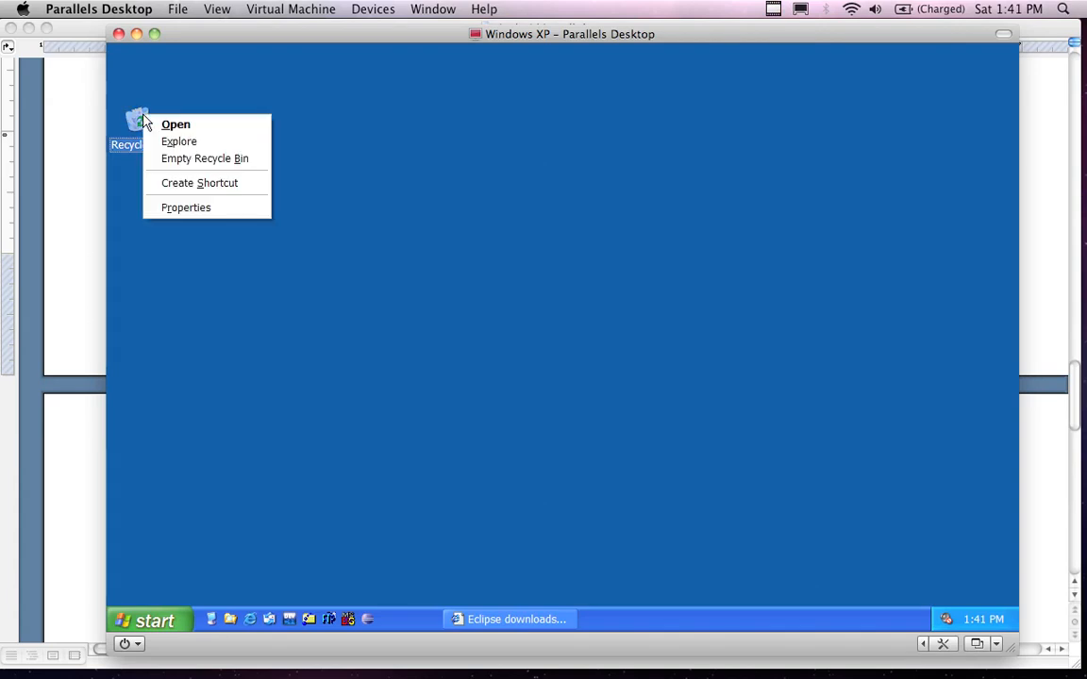
pyautogui.click(202, 160)
pyautogui.click(609, 359)
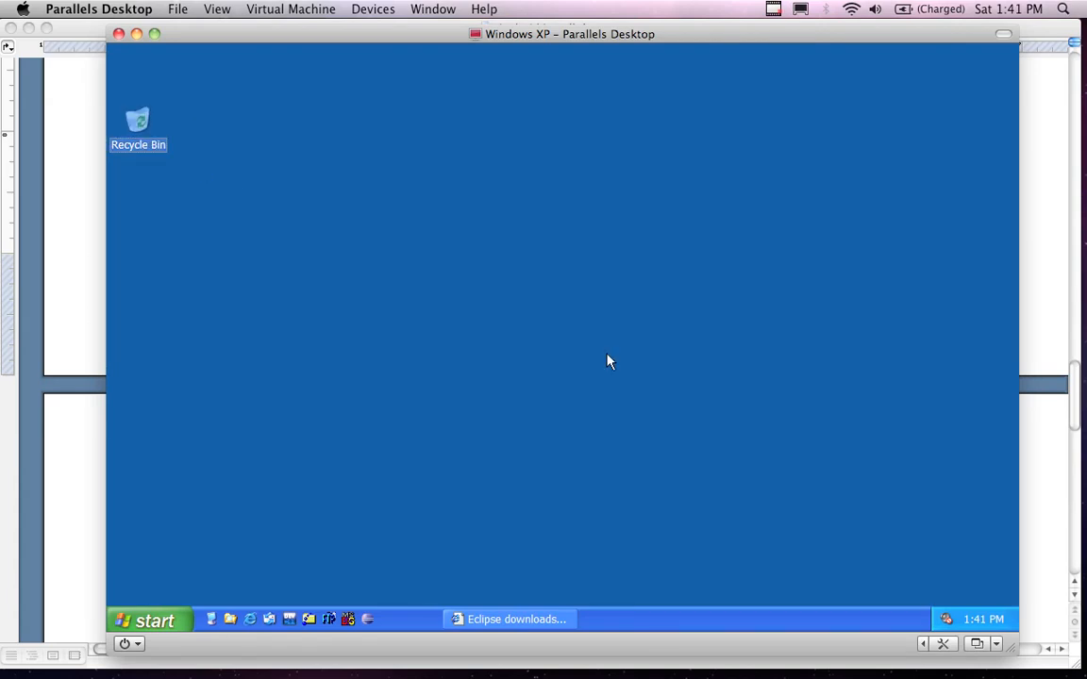
# Step: Move the Recycle Bin icon higher on the desktop and close the Eclipse downloads browser window
pyautogui.moveTo(132, 137); pyautogui.dragTo(132, 78)
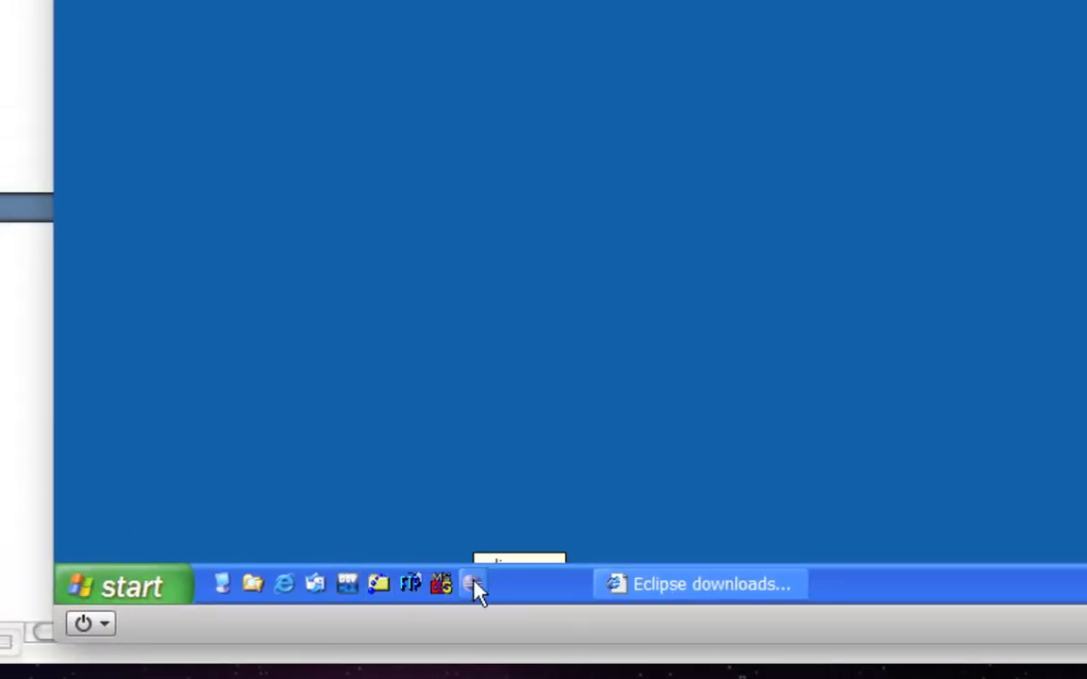
pyautogui.click(638, 587)
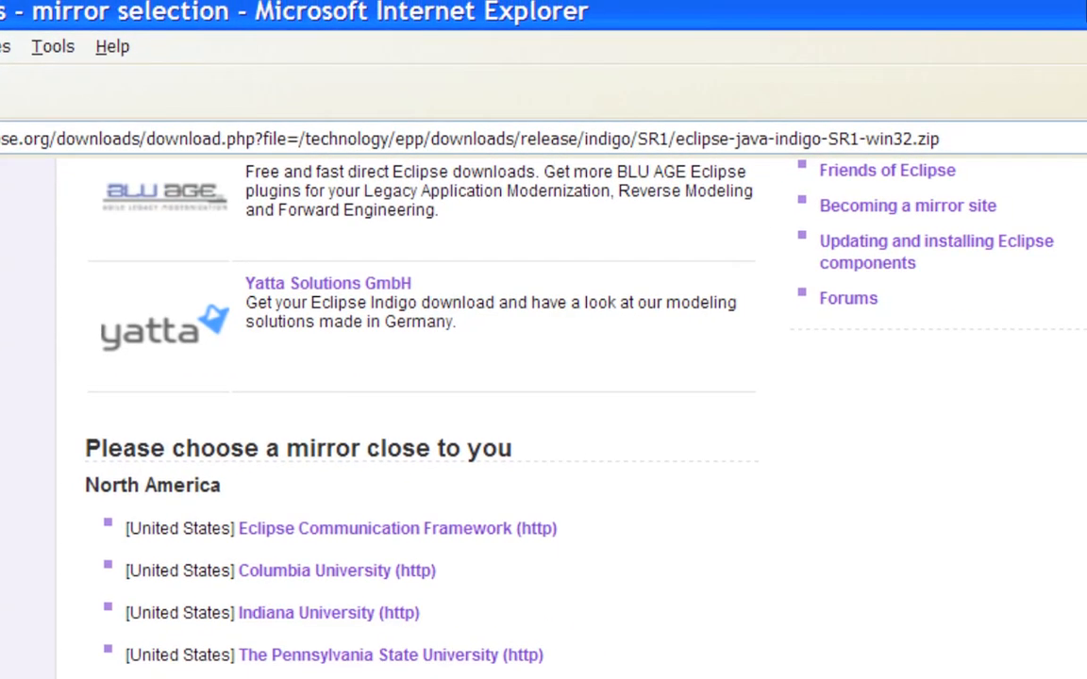
pyautogui.click(953, 13)
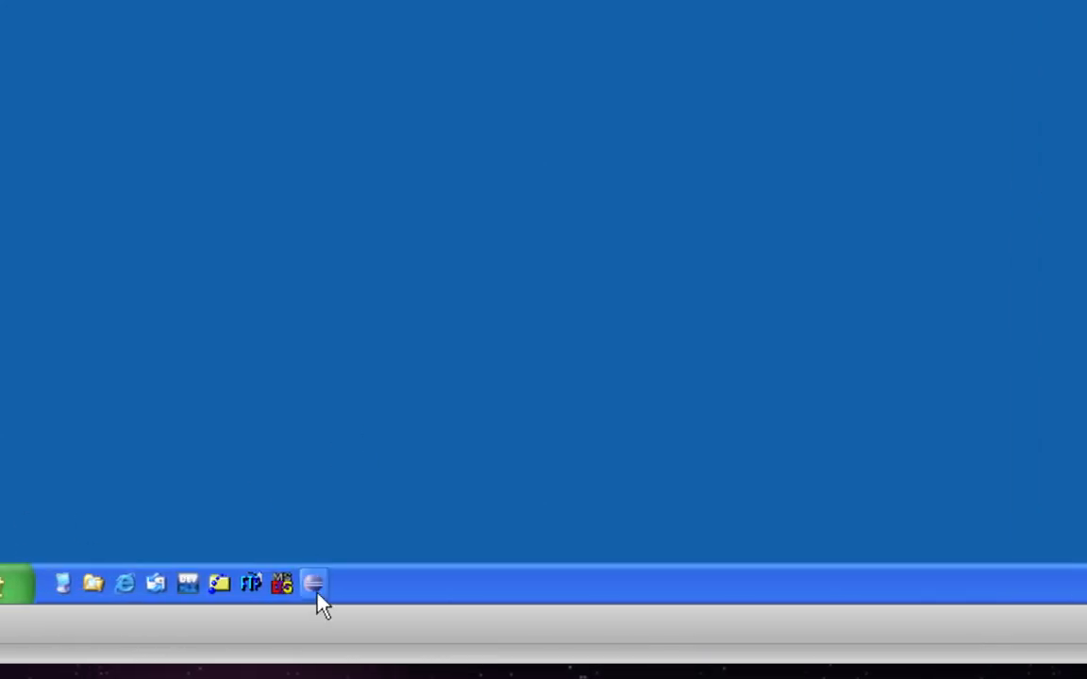
# Step: Launch Eclipse from its Quick Launch shortcut, allow it to run, and set the workspace to C:\Program Files\eclipse\workspace
pyautogui.click(315, 585)
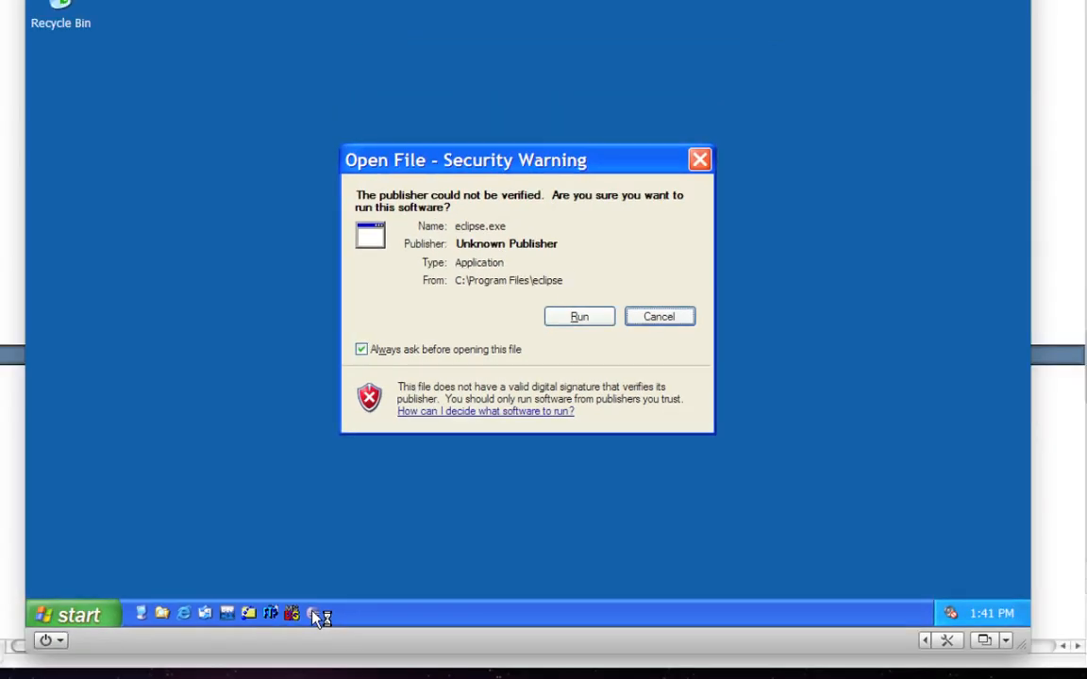
pyautogui.click(556, 321)
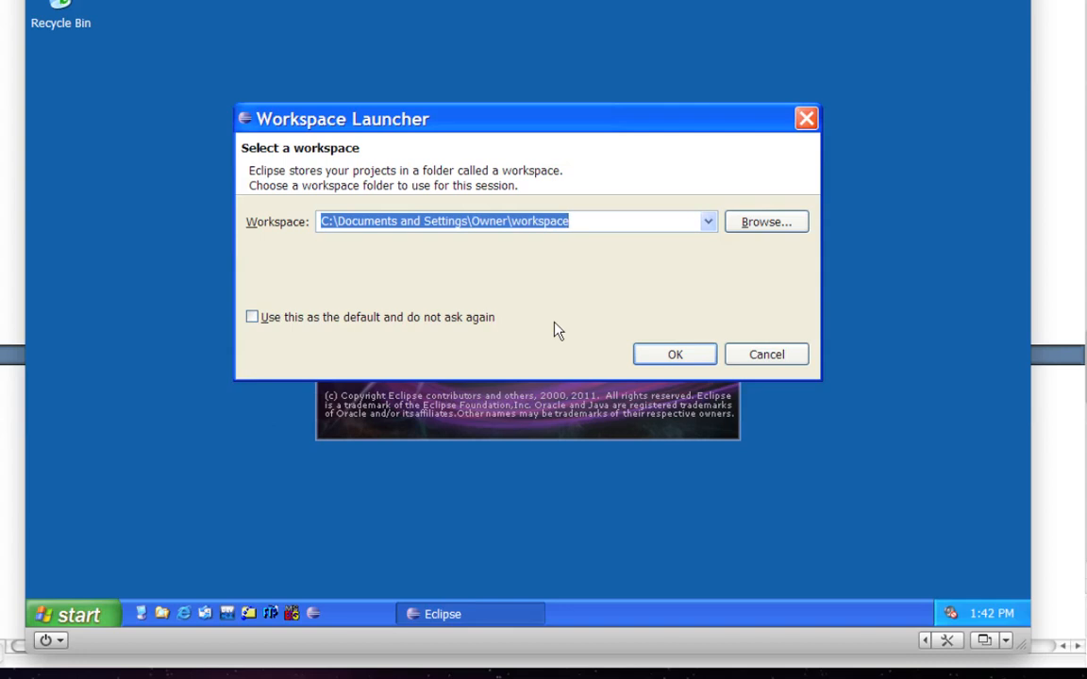
pyautogui.press('Left')
pyautogui.press('Left')
pyautogui.press('Left')
pyautogui.press('Left')
pyautogui.press('Left')
pyautogui.press('Left')
pyautogui.press('Left')
pyautogui.press('Left')
pyautogui.press('Left')
pyautogui.press('Left')
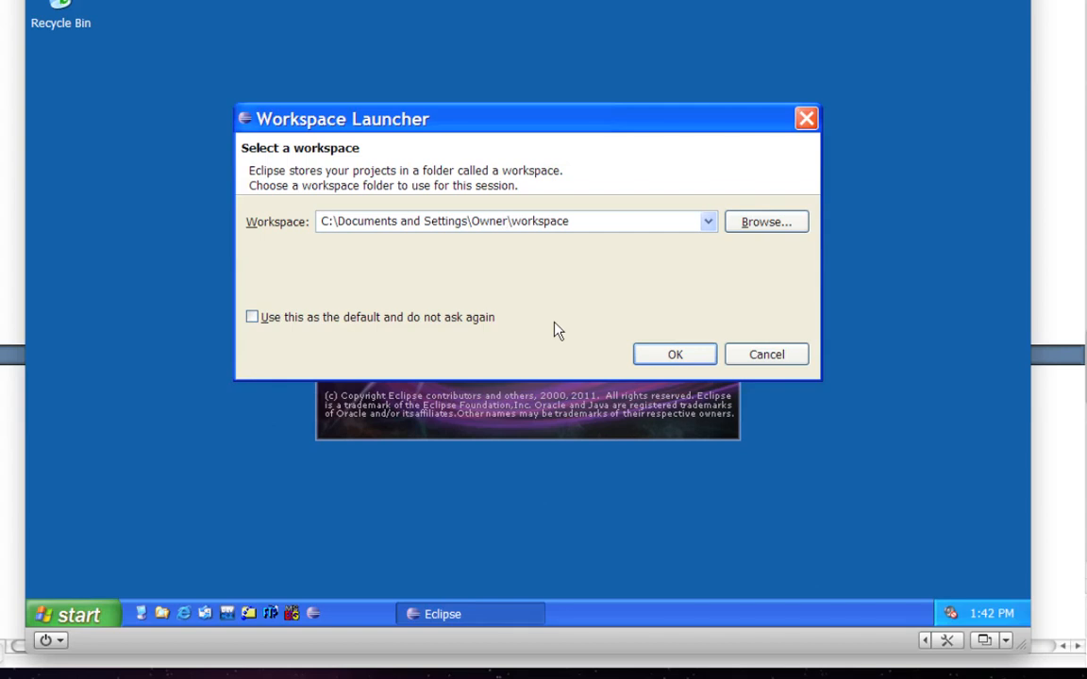
pyautogui.press('BackSpace')
pyautogui.press('BackSpace')
pyautogui.press('BackSpace')
pyautogui.press('BackSpace')
pyautogui.press('BackSpace')
pyautogui.press('BackSpace')
pyautogui.press('BackSpace')
pyautogui.press('BackSpace')
pyautogui.press('BackSpace')
pyautogui.press('BackSpace')
pyautogui.press('BackSpace')
pyautogui.press('BackSpace')
pyautogui.press('BackSpace')
pyautogui.press('BackSpace')
pyautogui.press('BackSpace')
pyautogui.press('BackSpace')
pyautogui.press('BackSpace')
pyautogui.press('BackSpace')
pyautogui.press('BackSpace')
pyautogui.press('BackSpace')
pyautogui.press('BackSpace')
pyautogui.press('BackSpace')
pyautogui.press('BackSpace')
pyautogui.press('BackSpace')
pyautogui.press('BackSpace')
pyautogui.write('Program Fil')
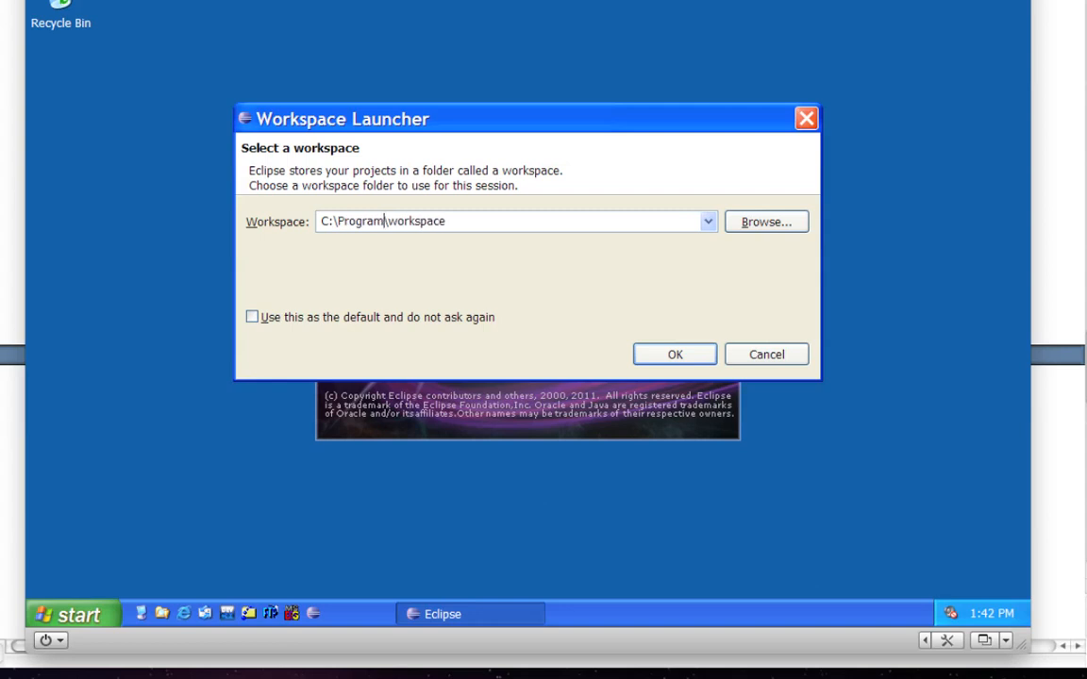
pyautogui.write('es\\')
pyautogui.press('Right')
pyautogui.press('Right')
pyautogui.press('Right')
pyautogui.press('Right')
pyautogui.press('Right')
pyautogui.press('Right')
pyautogui.press('Right')
pyautogui.press('Right')
pyautogui.press('Right')
pyautogui.press('Left')
pyautogui.press('Left')
pyautogui.press('Left')
pyautogui.press('Left')
pyautogui.press('Left')
pyautogui.press('Left')
pyautogui.press('Left')
pyautogui.press('Left')
pyautogui.press('Left')
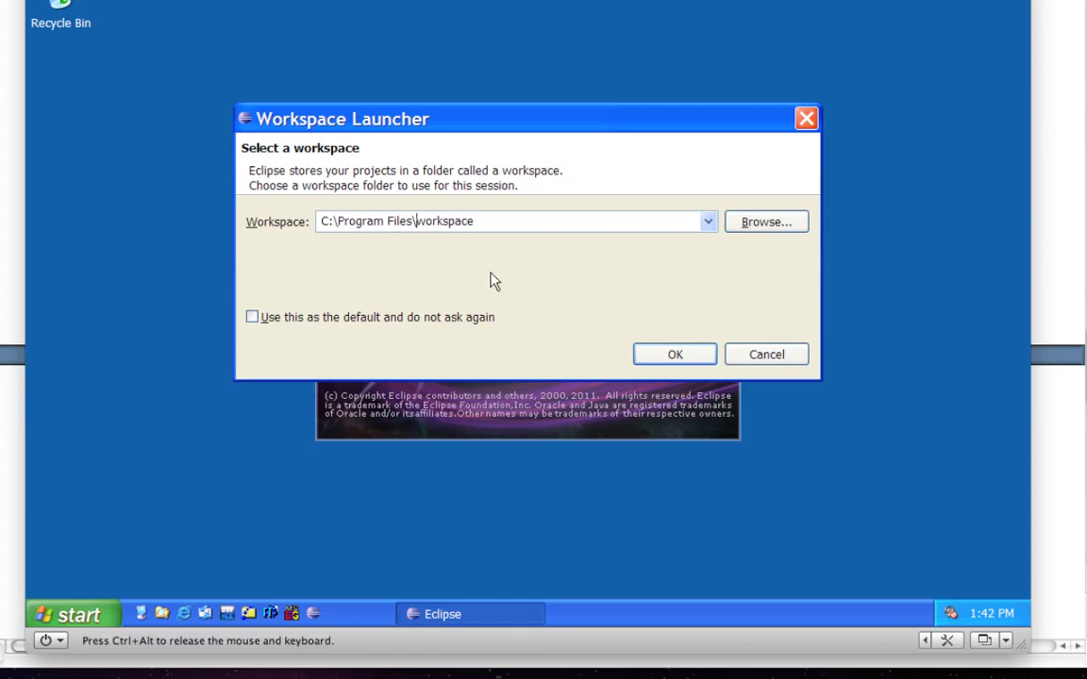
pyautogui.write('ecli')
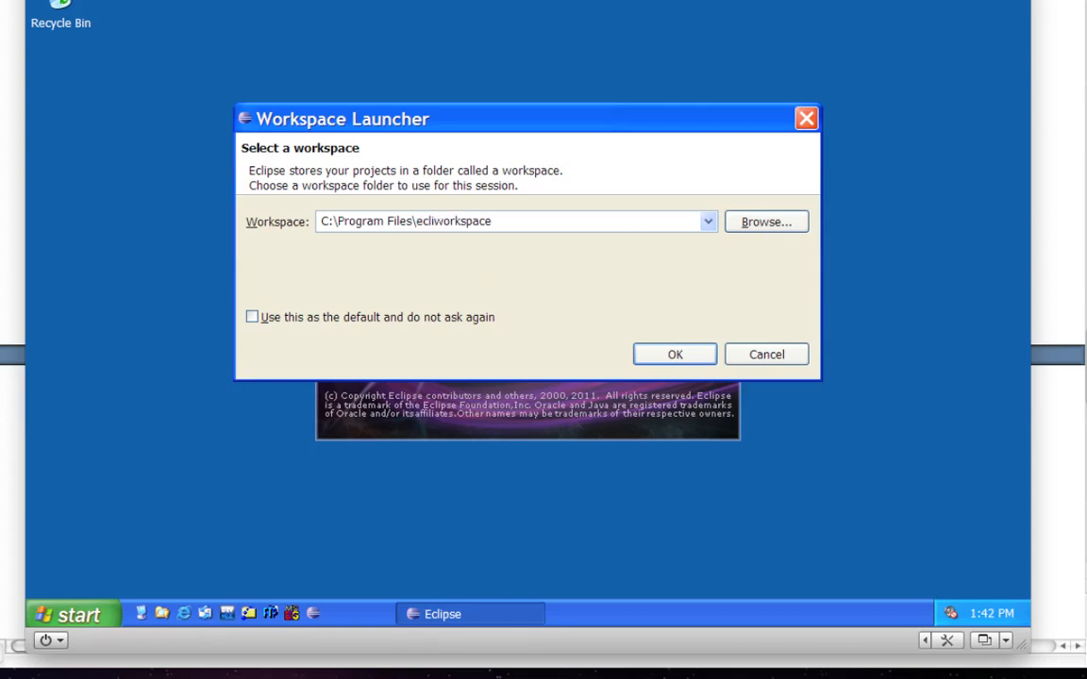
pyautogui.write('pse\\')
# Step: Examine the eclipse folder under Program Files in Windows Explorer, then close the Explorer window
pyautogui.click(78, 615)
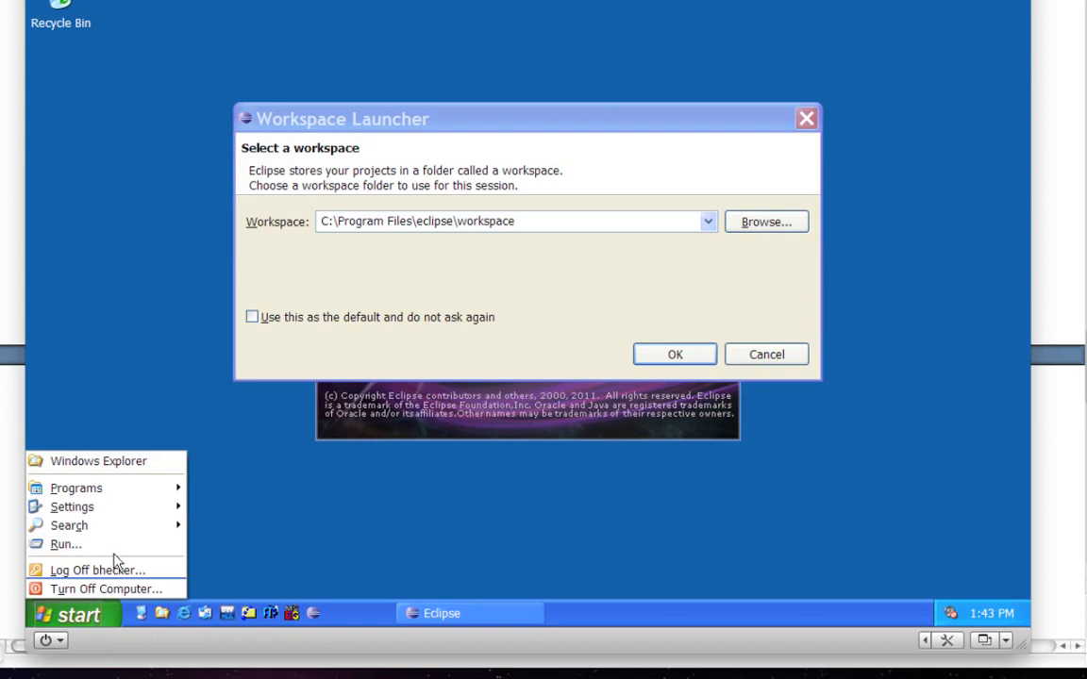
pyautogui.click(108, 462)
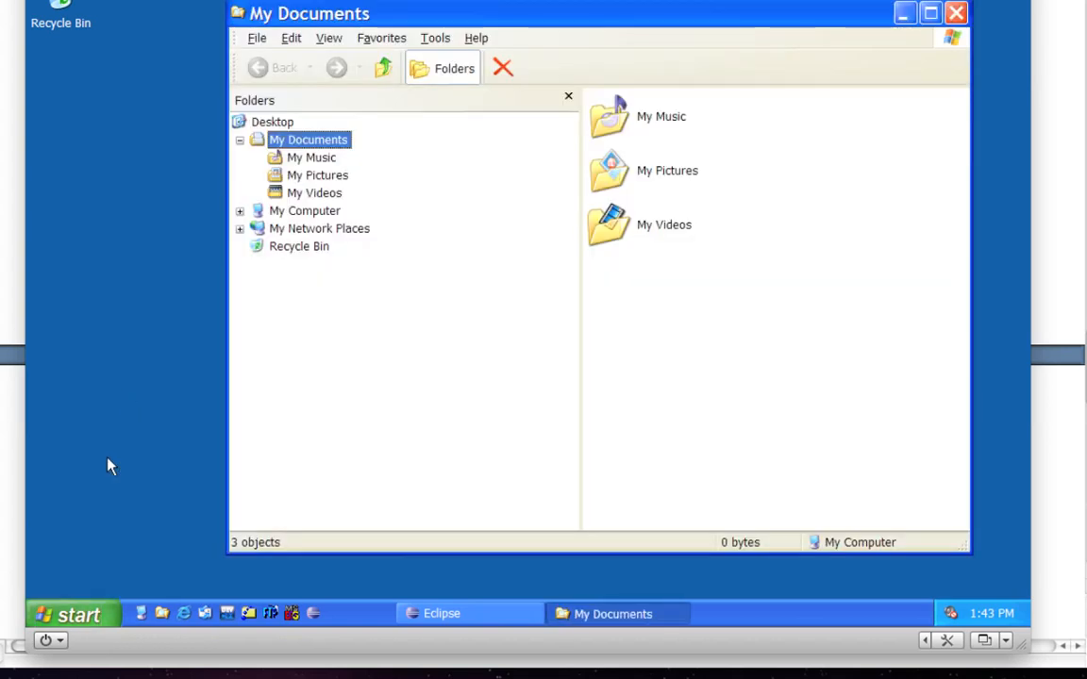
pyautogui.click(240, 211)
pyautogui.click(311, 247)
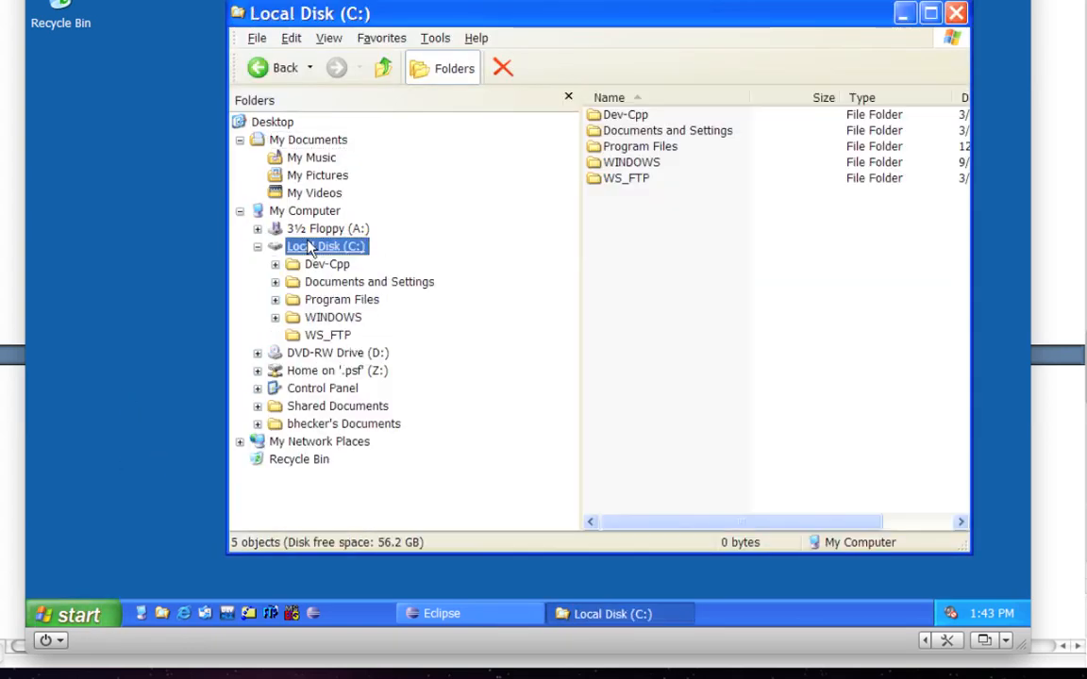
pyautogui.click(332, 300)
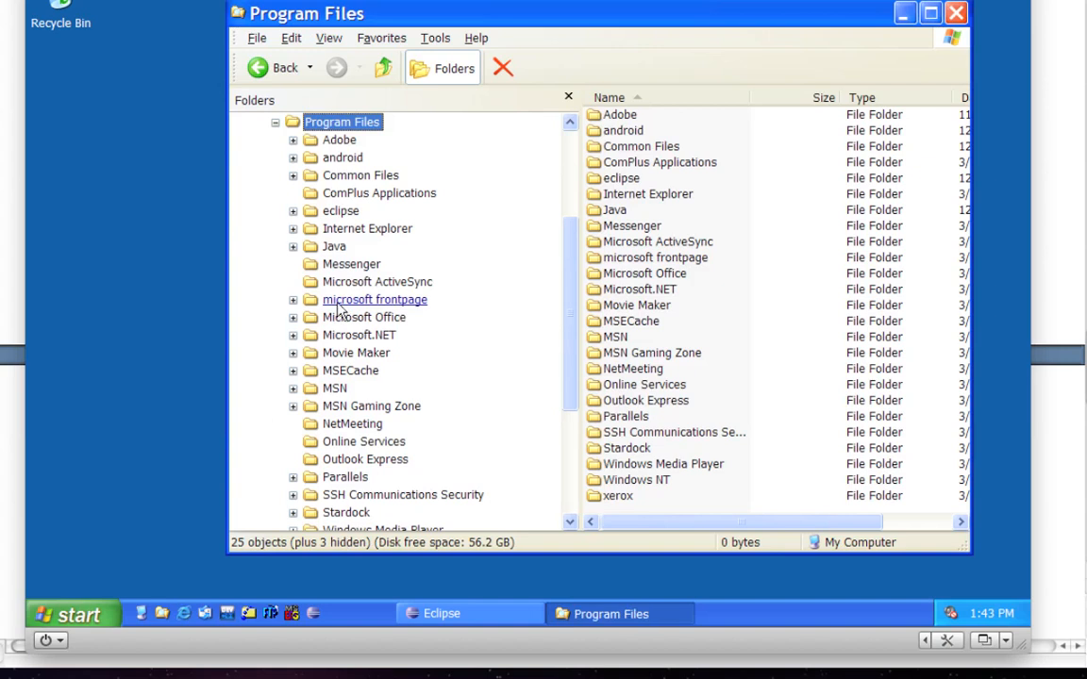
pyautogui.click(344, 213)
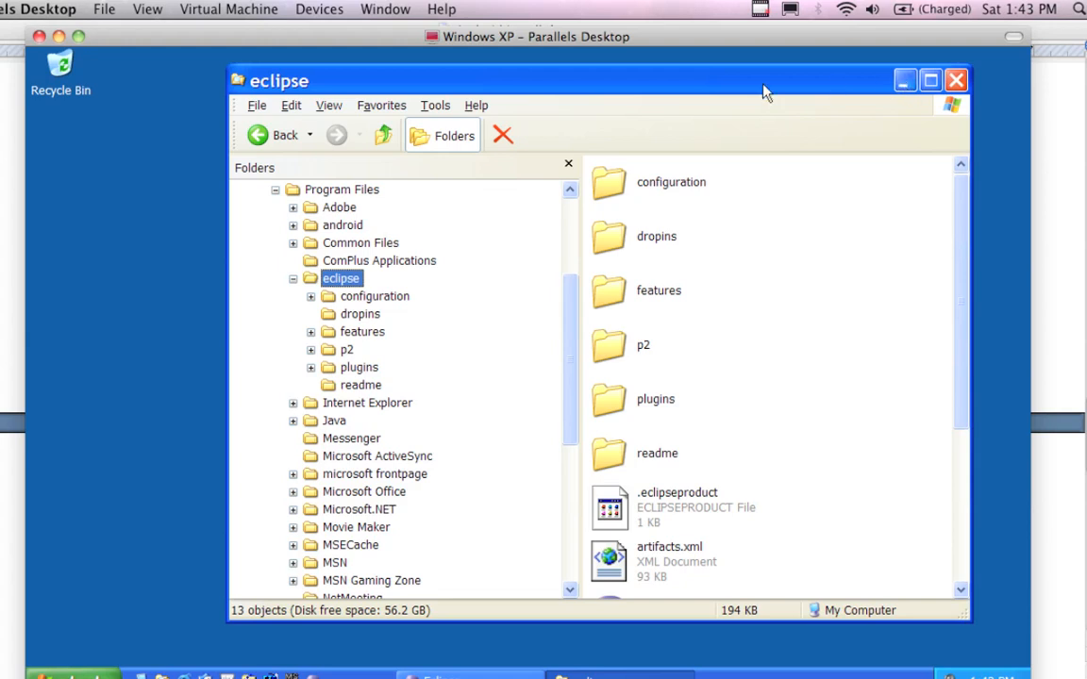
pyautogui.moveTo(764, 92); pyautogui.dragTo(655, 86)
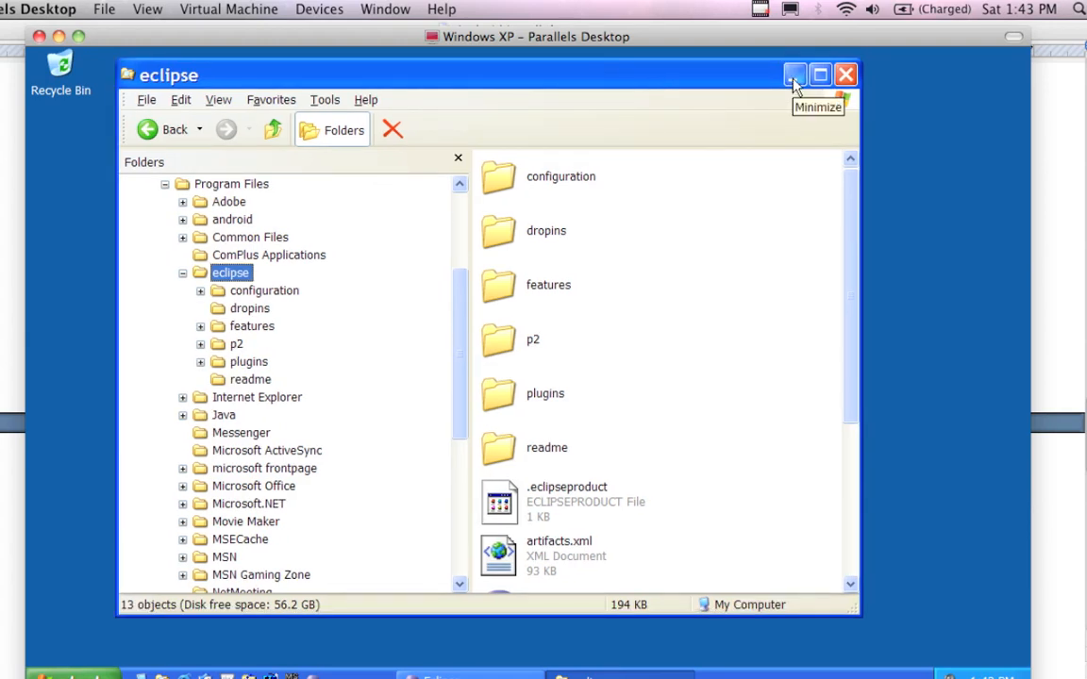
pyautogui.click(846, 76)
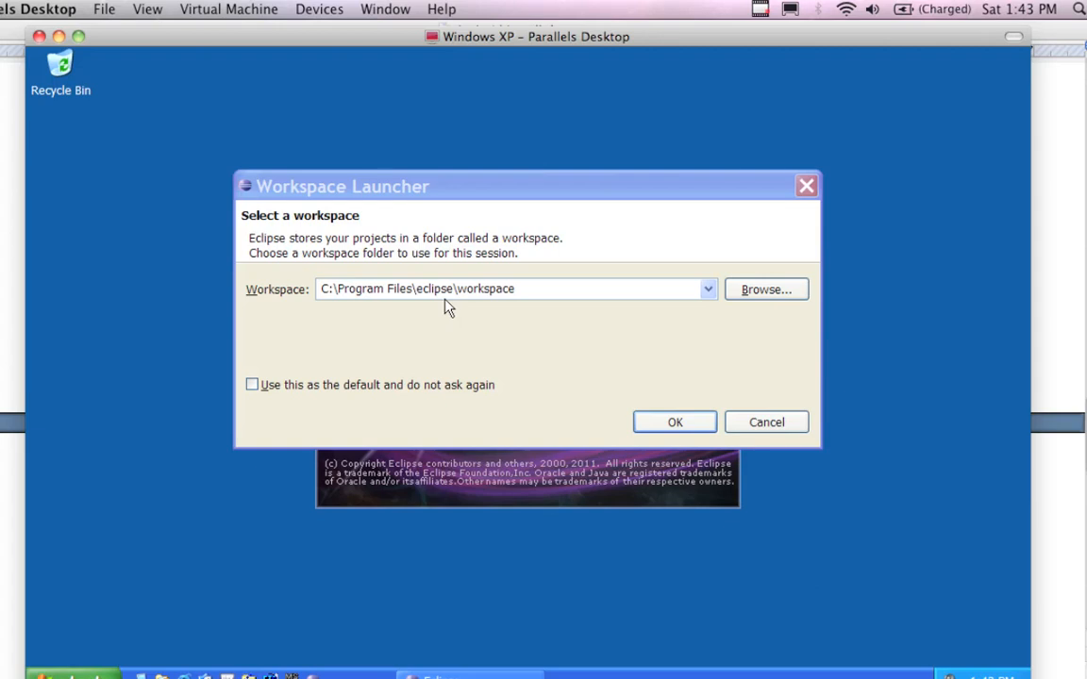
# Step: Make the chosen workspace the default without asking again, and check the folders in Program Files with Windows Explorer
pyautogui.click(475, 387)
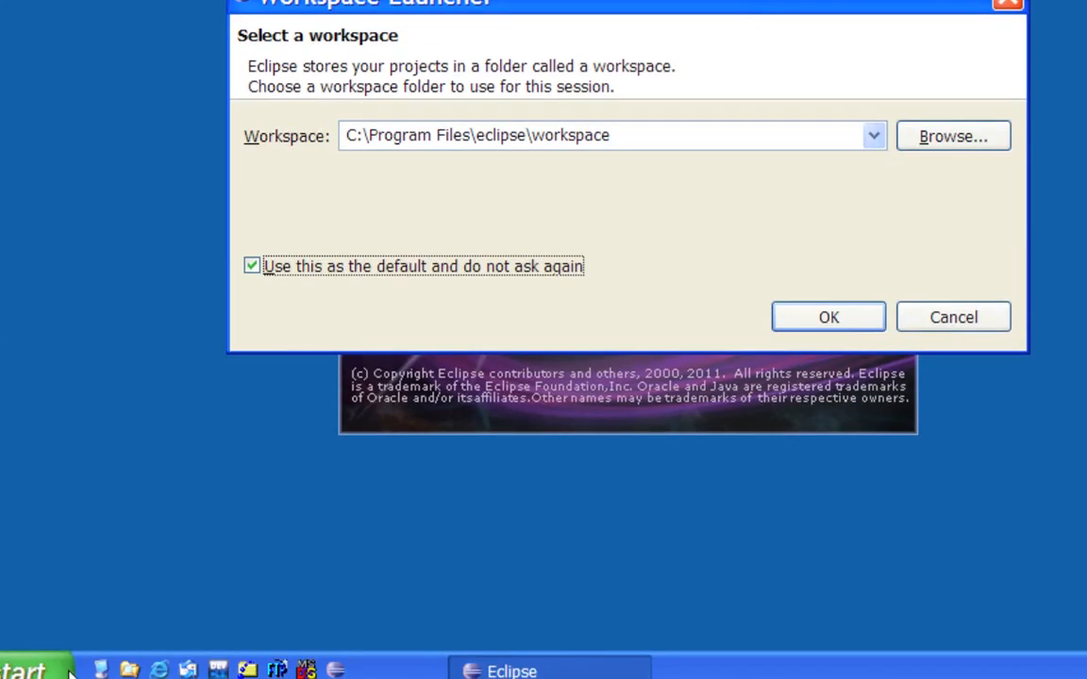
pyautogui.click(66, 671)
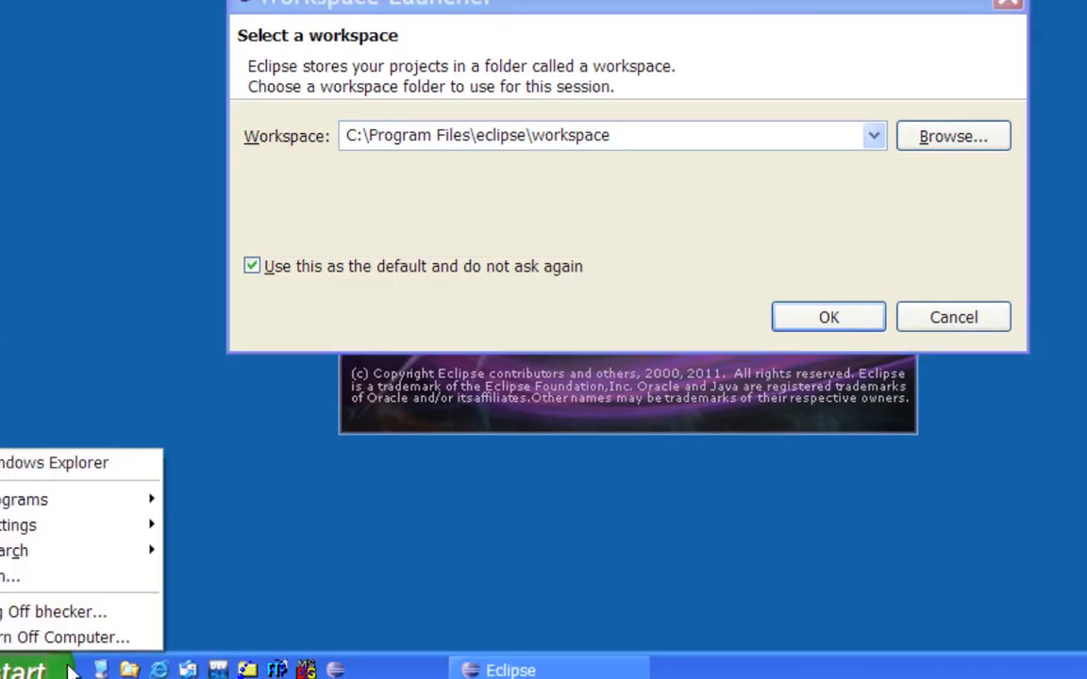
pyautogui.click(102, 463)
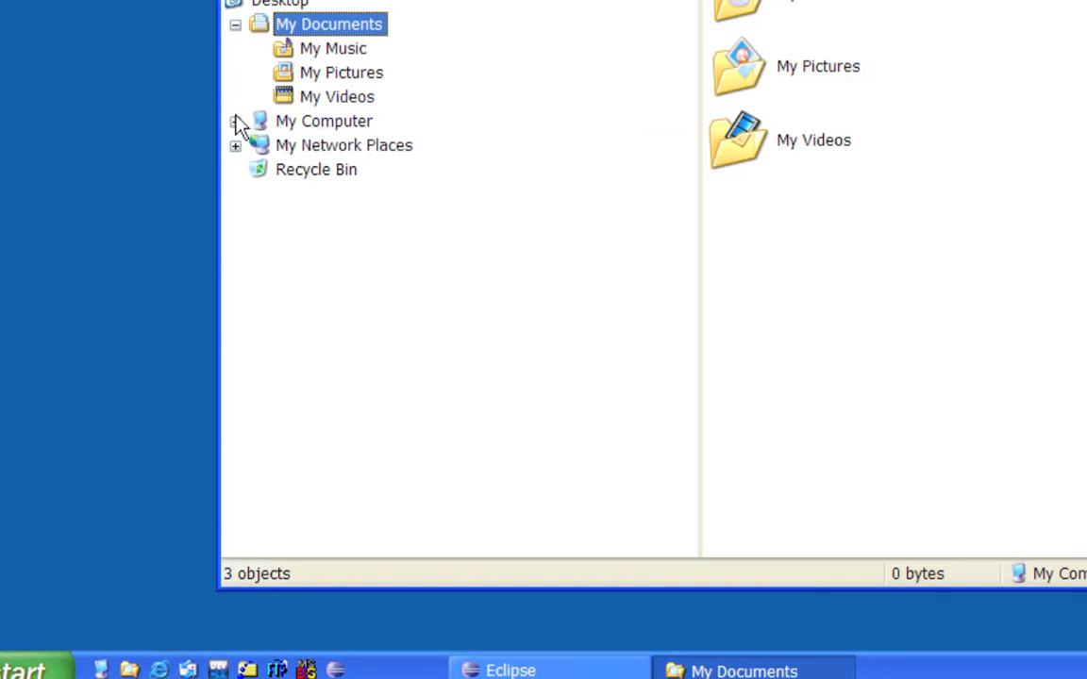
pyautogui.click(235, 120)
pyautogui.click(344, 172)
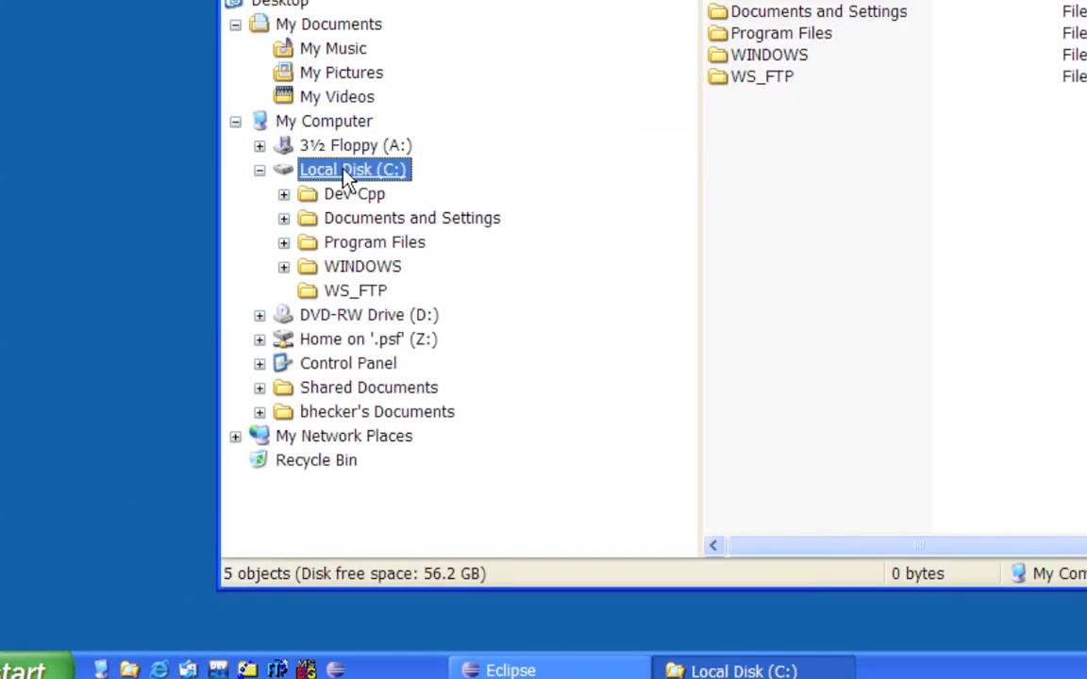
pyautogui.click(312, 239)
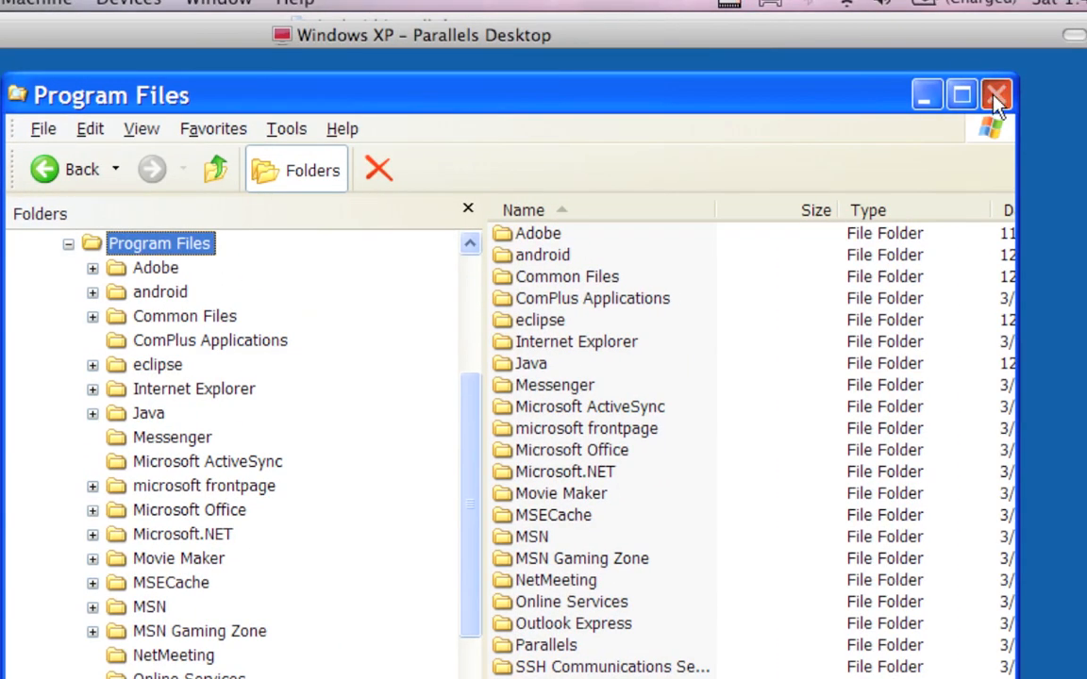
pyautogui.click(994, 94)
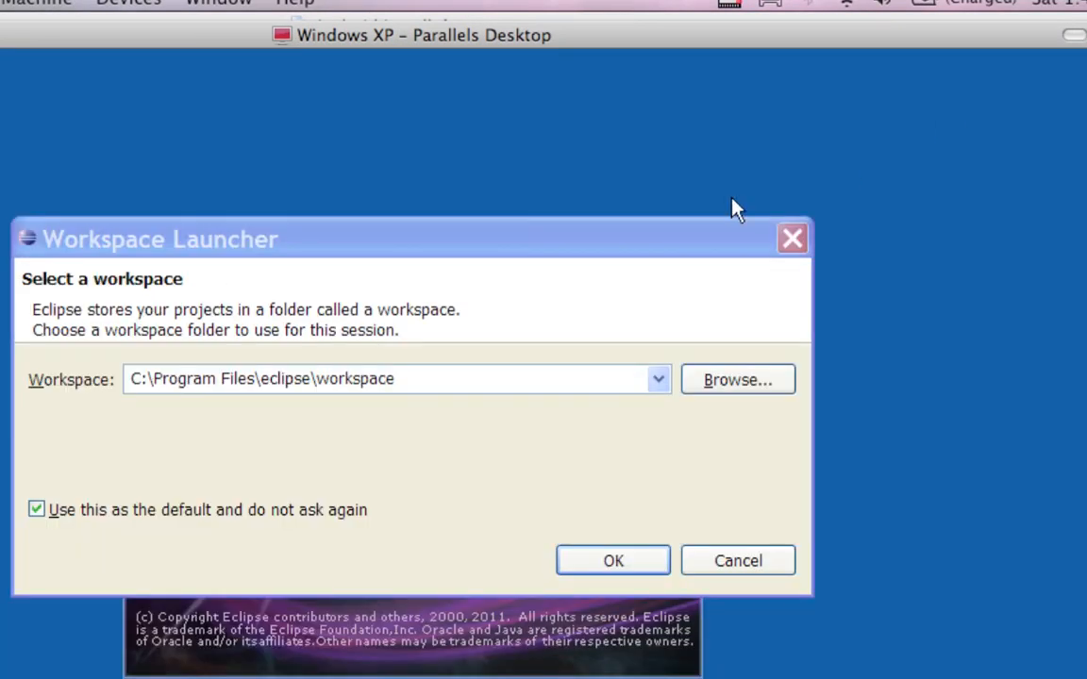
# Step: Accept the workspace selection and go from the Eclipse Welcome page to the workbench
pyautogui.moveTo(628, 229); pyautogui.dragTo(726, 143)
pyautogui.click(723, 474)
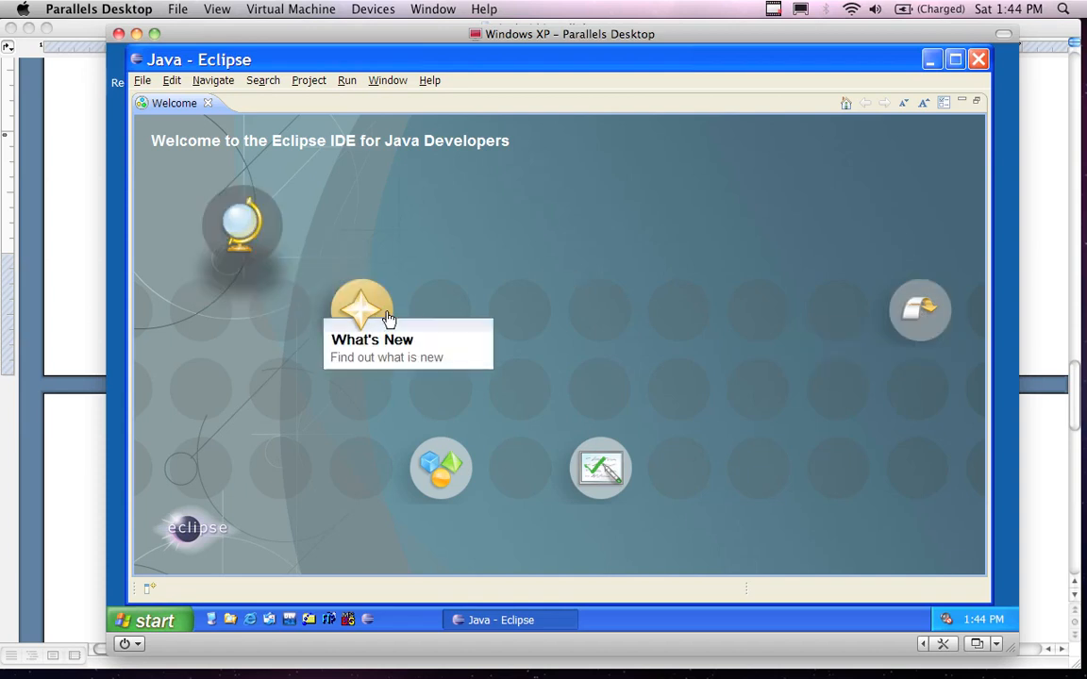
pyautogui.click(926, 314)
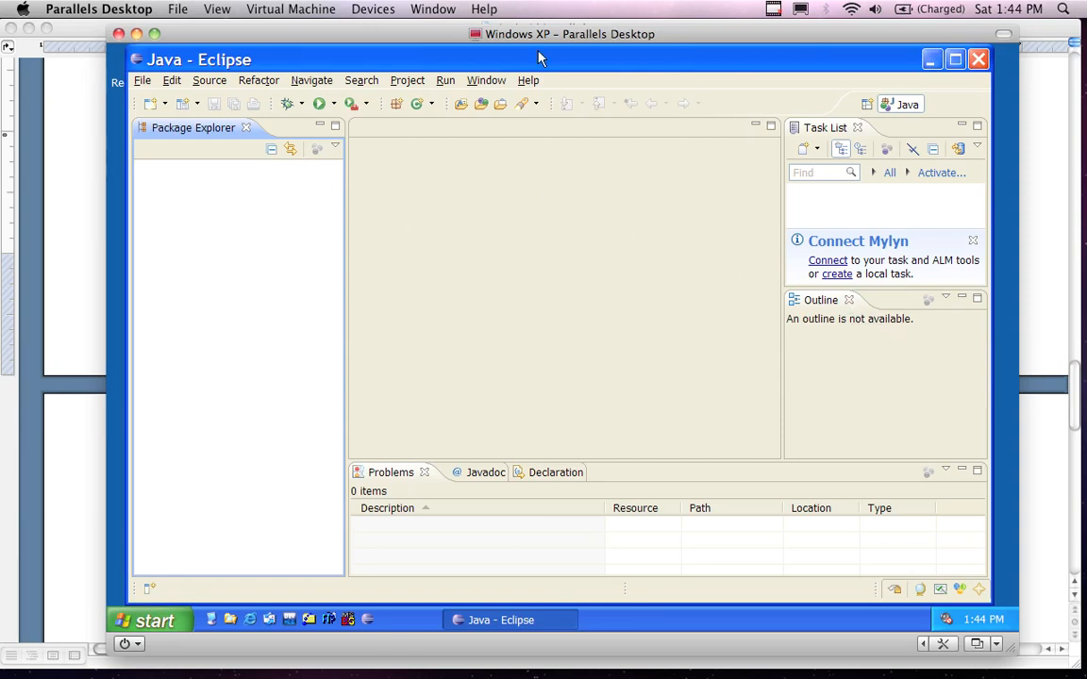
# Step: Shift the Eclipse window slightly down and close its Outline and Task List views
pyautogui.moveTo(541, 55); pyautogui.dragTo(541, 67)
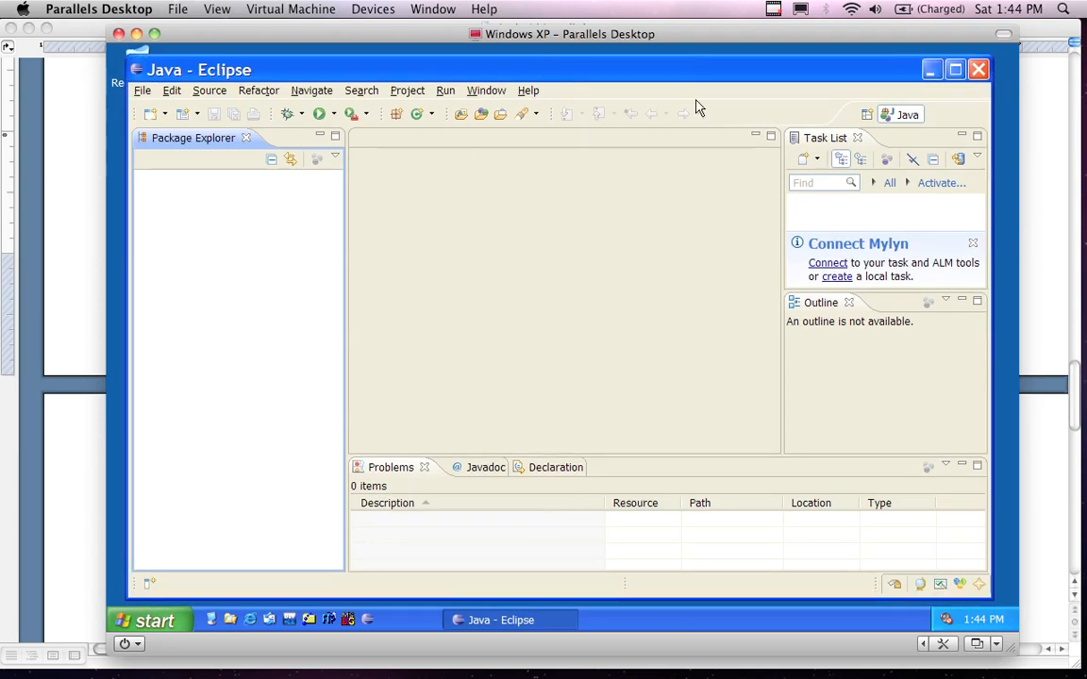
pyautogui.click(847, 303)
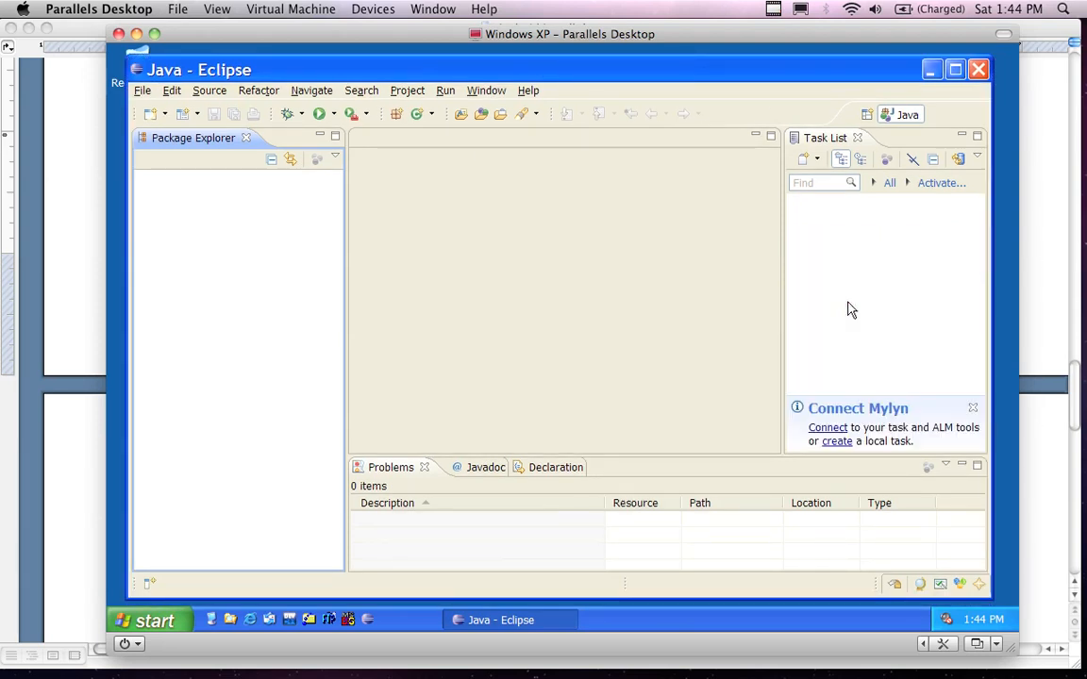
pyautogui.click(858, 138)
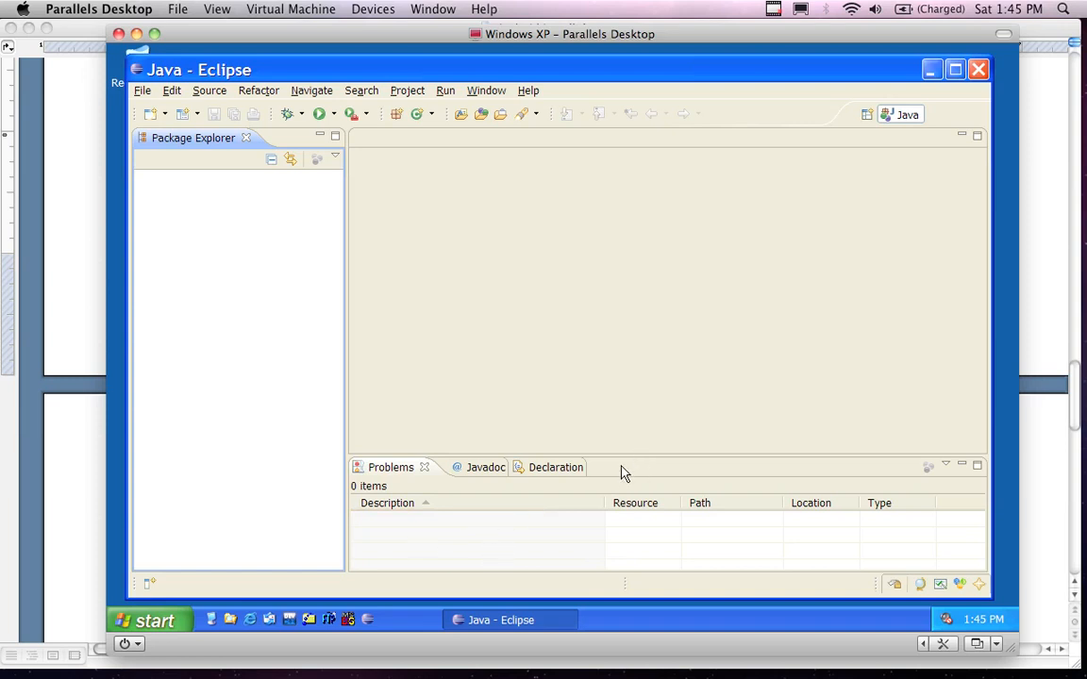
# Step: Exit Eclipse and set it to always exit without prompting
pyautogui.moveTo(647, 76); pyautogui.dragTo(645, 75)
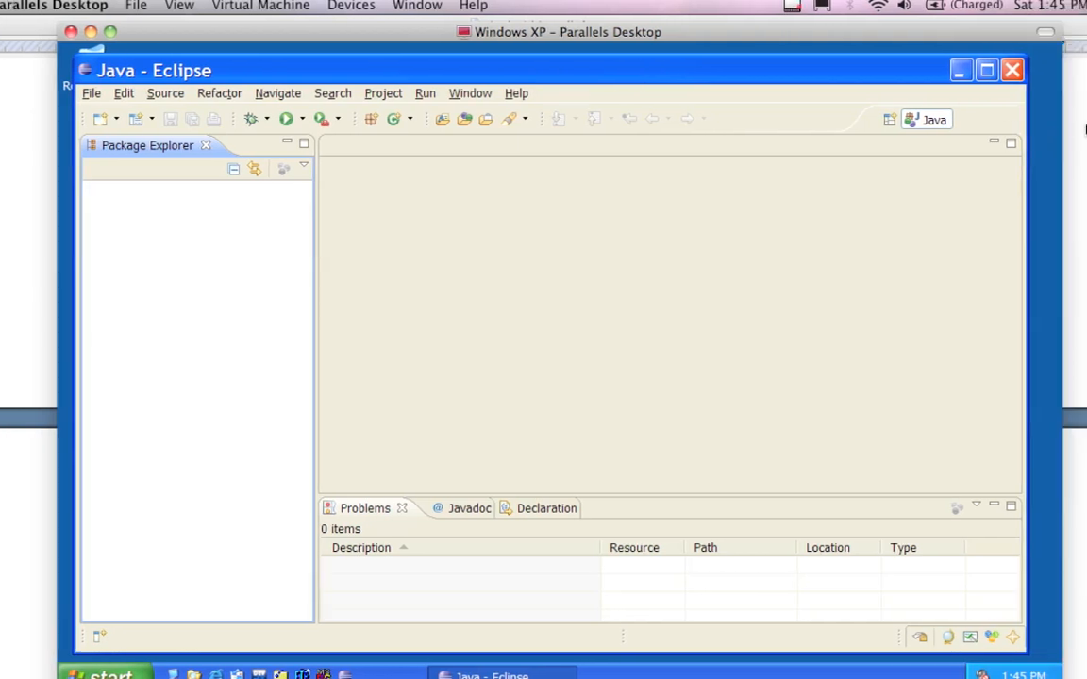
pyautogui.moveTo(914, 36); pyautogui.dragTo(905, 36)
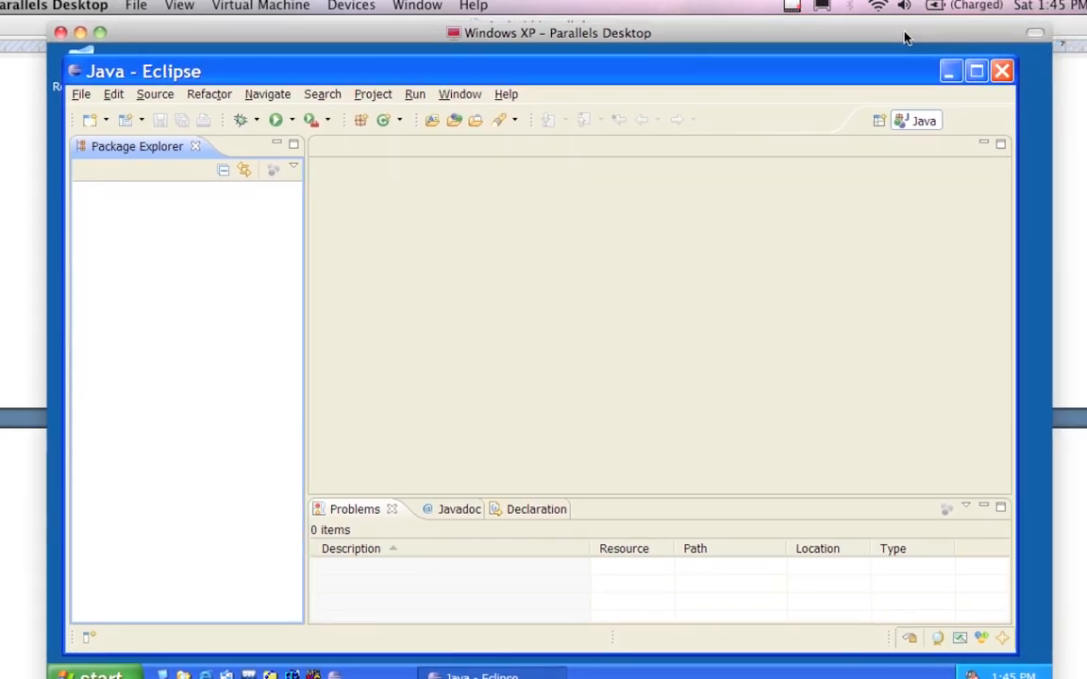
pyautogui.click(1002, 71)
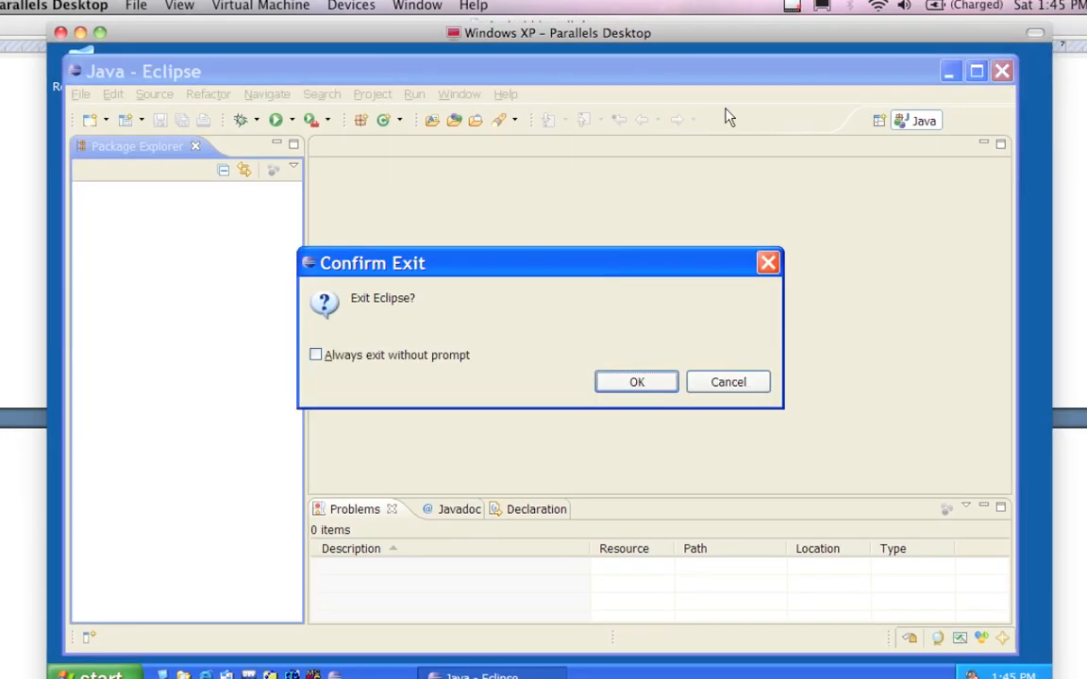
pyautogui.click(394, 360)
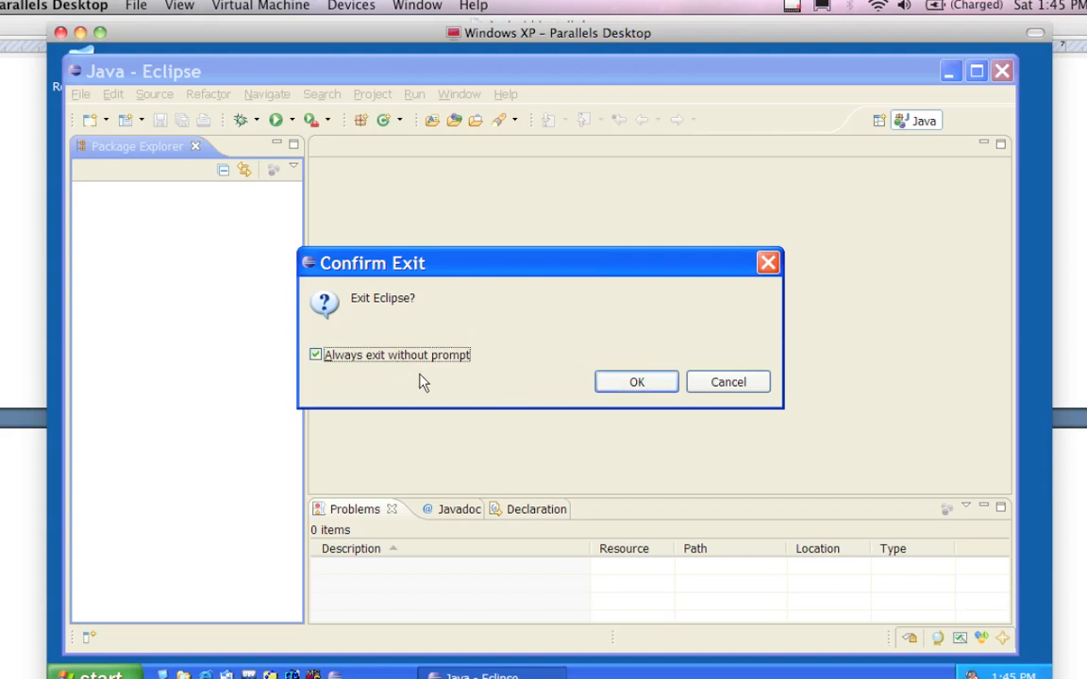
pyautogui.click(606, 382)
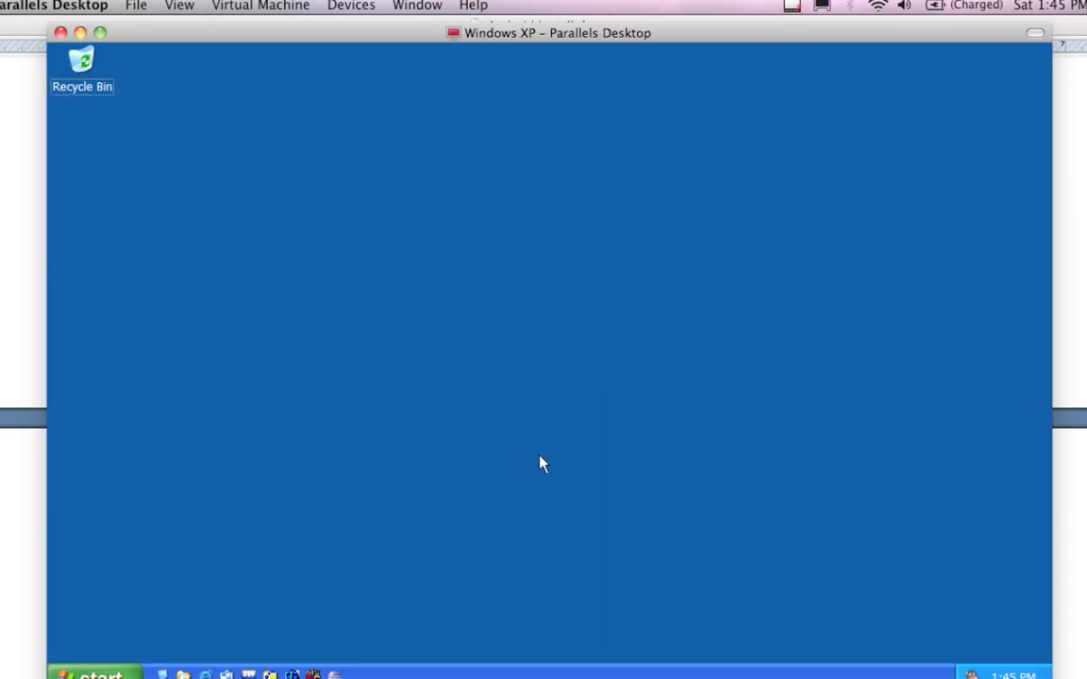
# Step: Relaunch Eclipse, turn off the security question asked before opening eclipse.exe, and reposition its window slightly
pyautogui.click(336, 615)
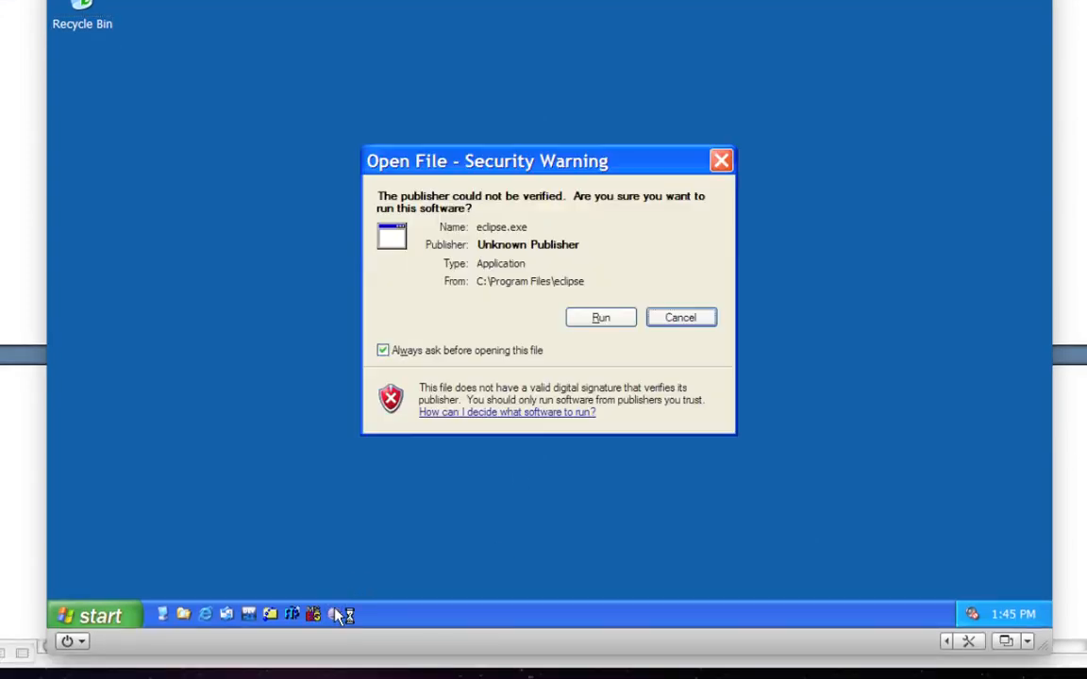
pyautogui.click(411, 353)
pyautogui.click(587, 322)
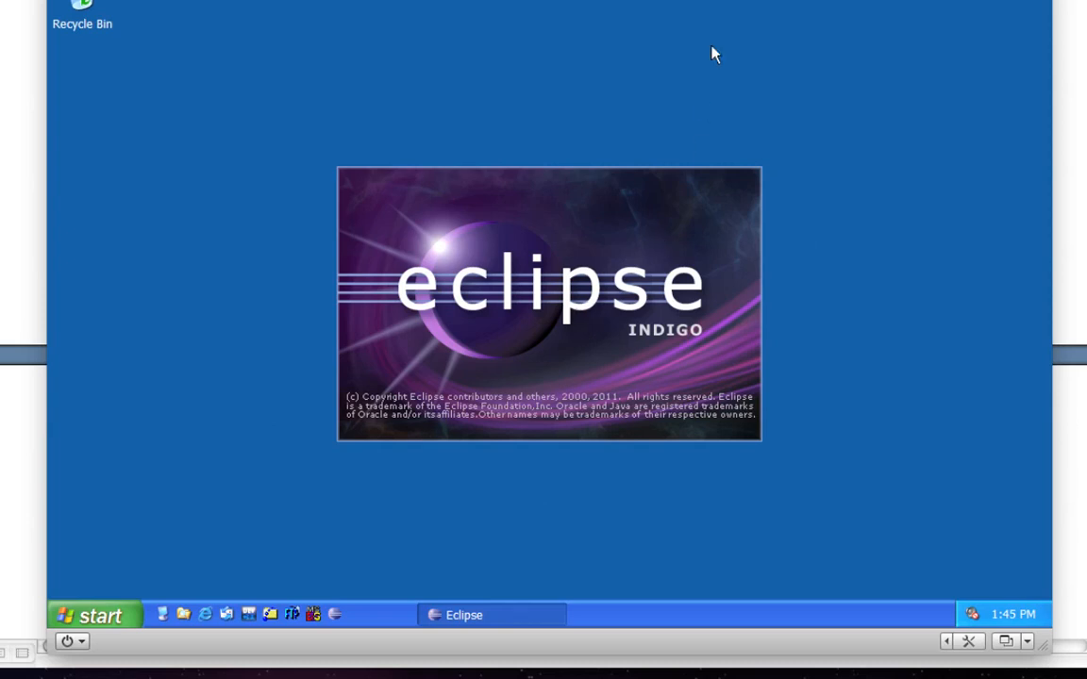
pyautogui.moveTo(737, 5)
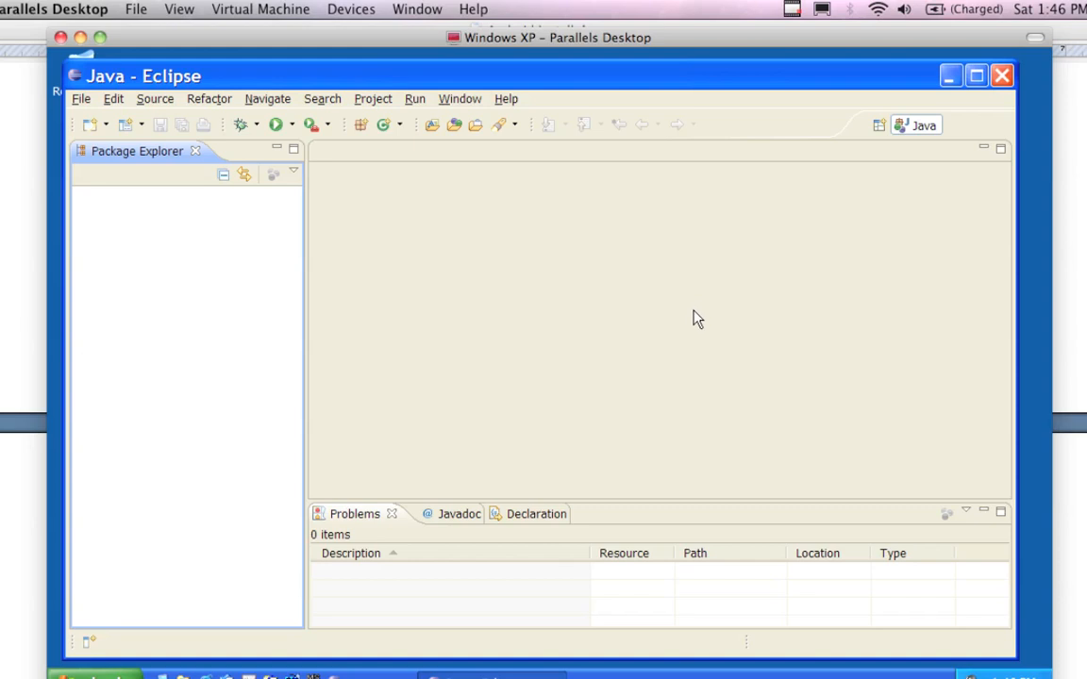
pyautogui.moveTo(675, 83); pyautogui.dragTo(685, 79)
pyautogui.click(13, 33)
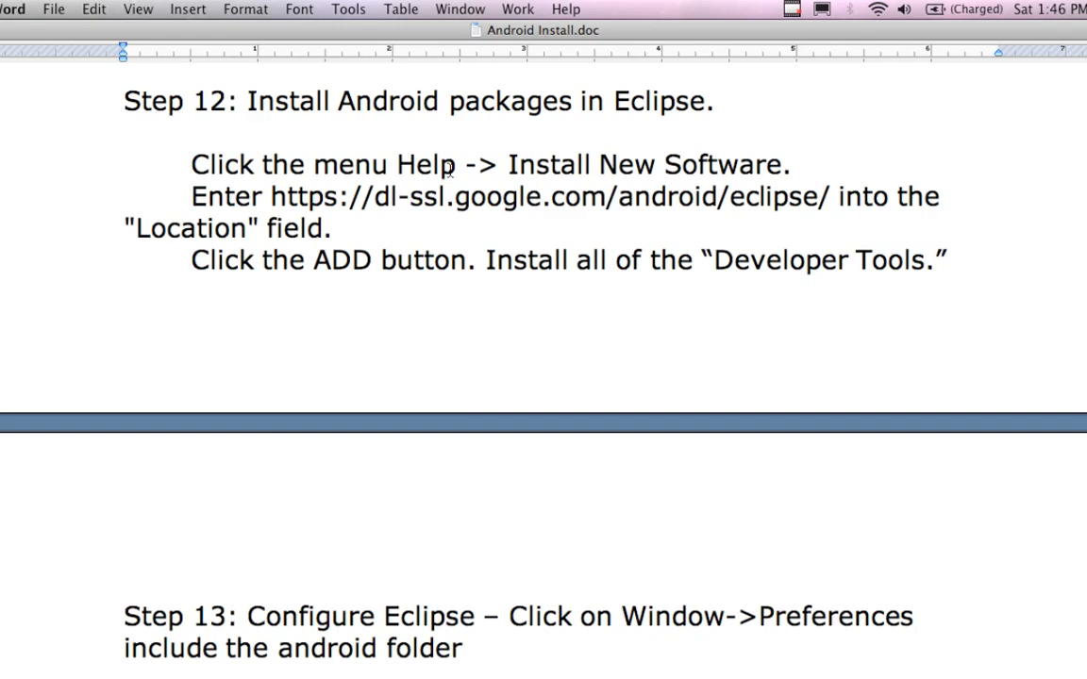
pyautogui.moveTo(270, 198); pyautogui.dragTo(828, 199)
pyautogui.rightClick(747, 194)
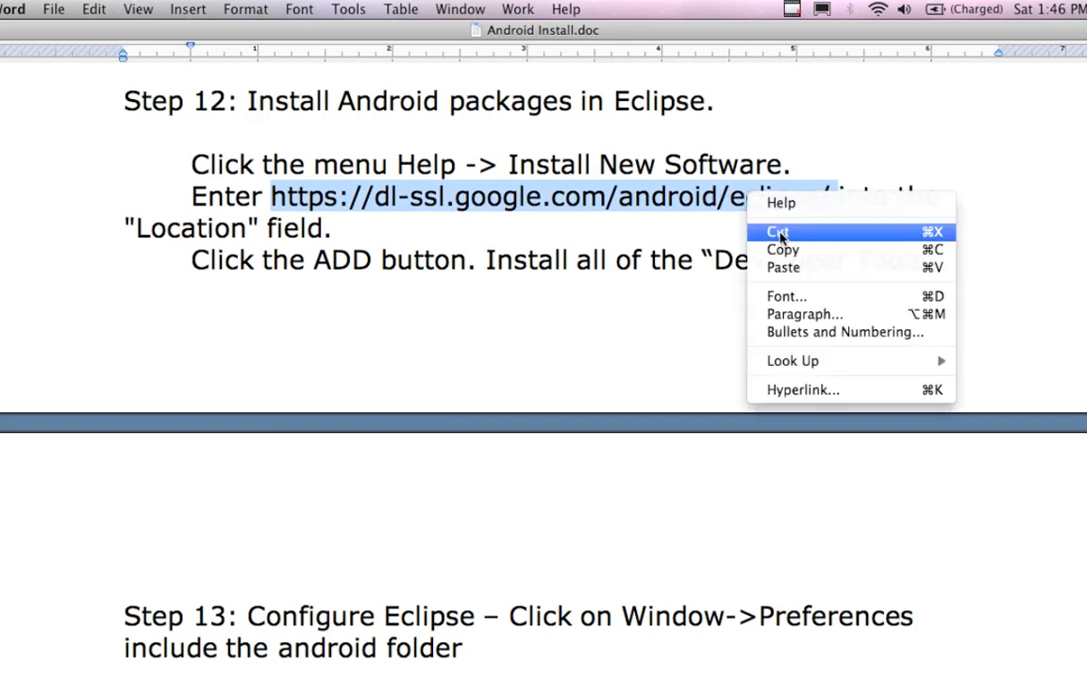
pyautogui.click(783, 250)
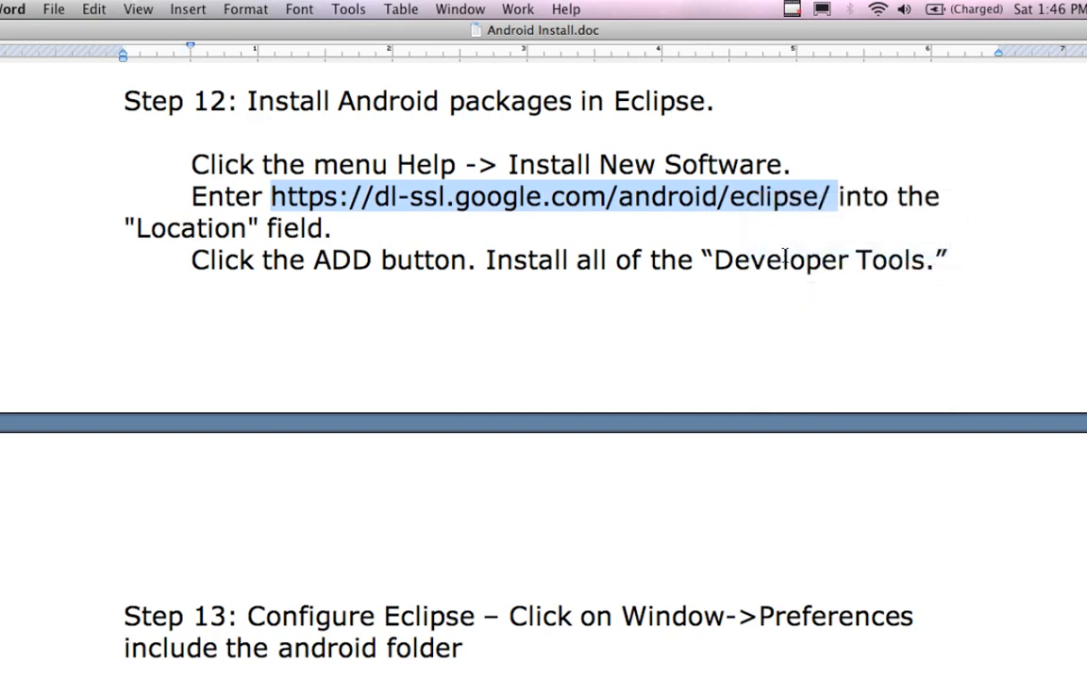
pyautogui.rightClick(679, 200)
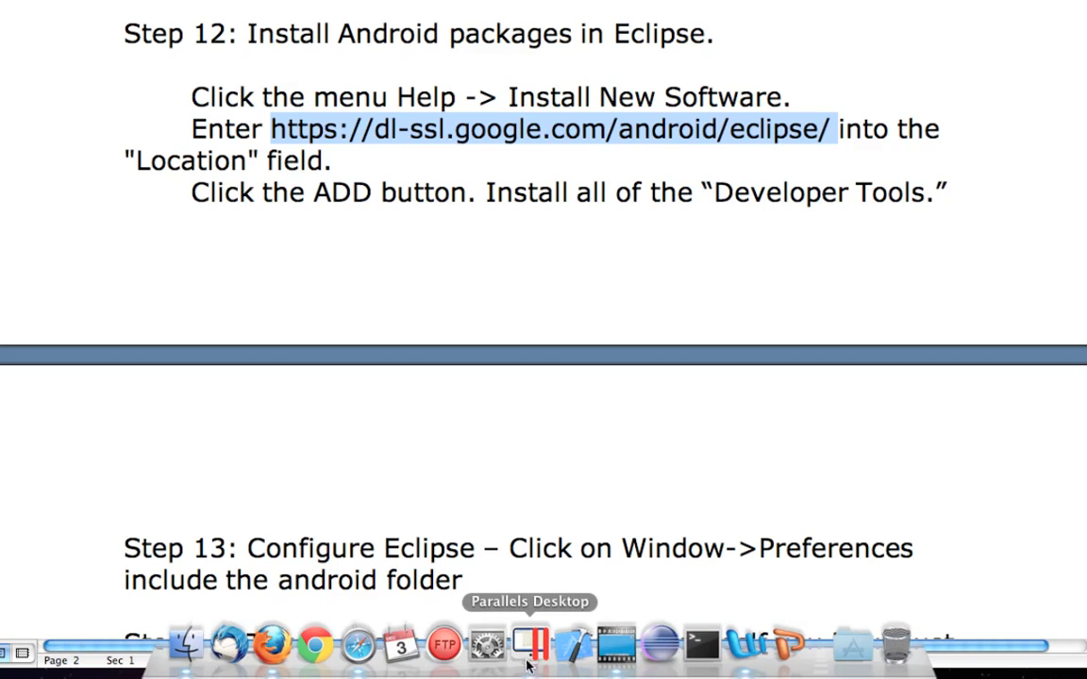
# Step: Return to Eclipse in the Parallels Windows XP machine and start installing new software
pyautogui.click(528, 651)
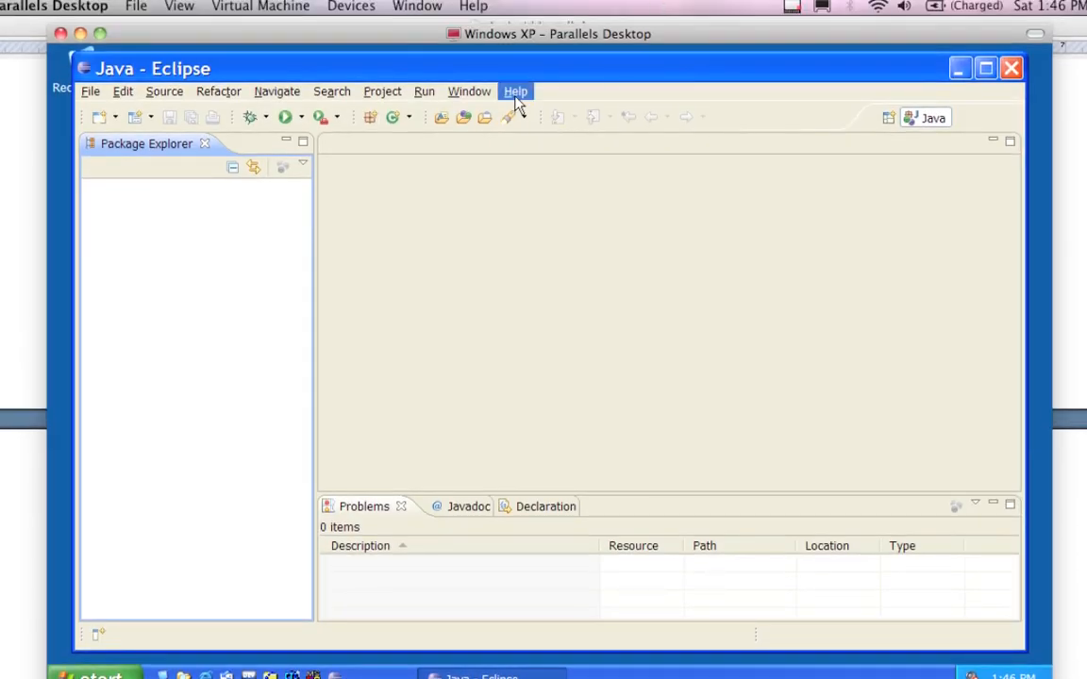
pyautogui.click(516, 94)
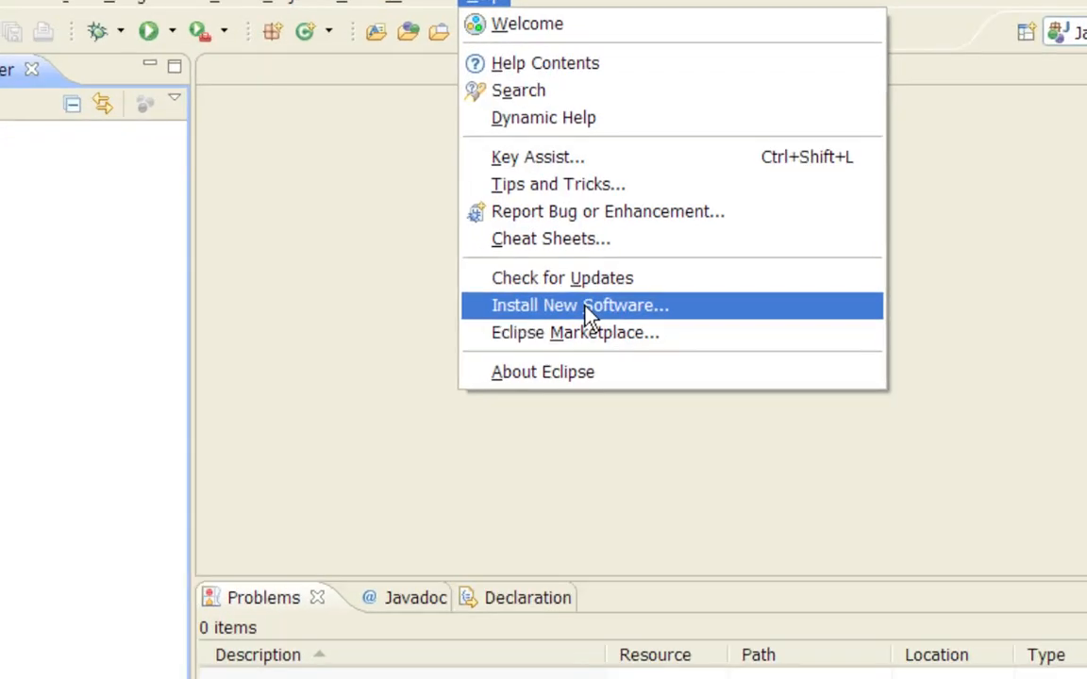
pyautogui.click(585, 307)
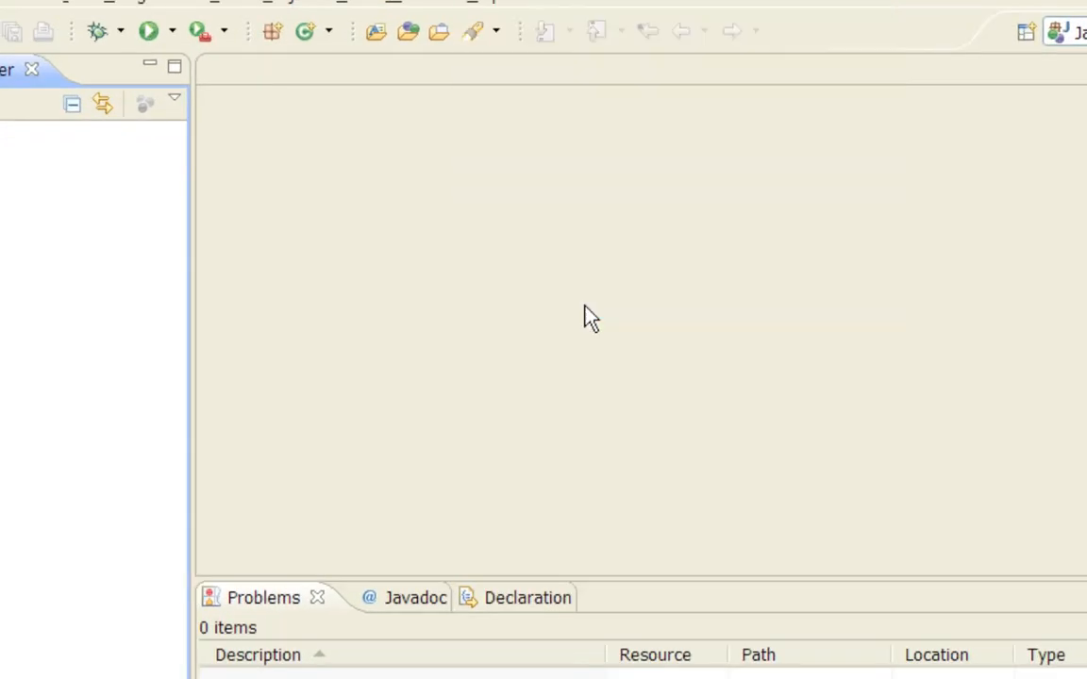
pyautogui.click(485, 100)
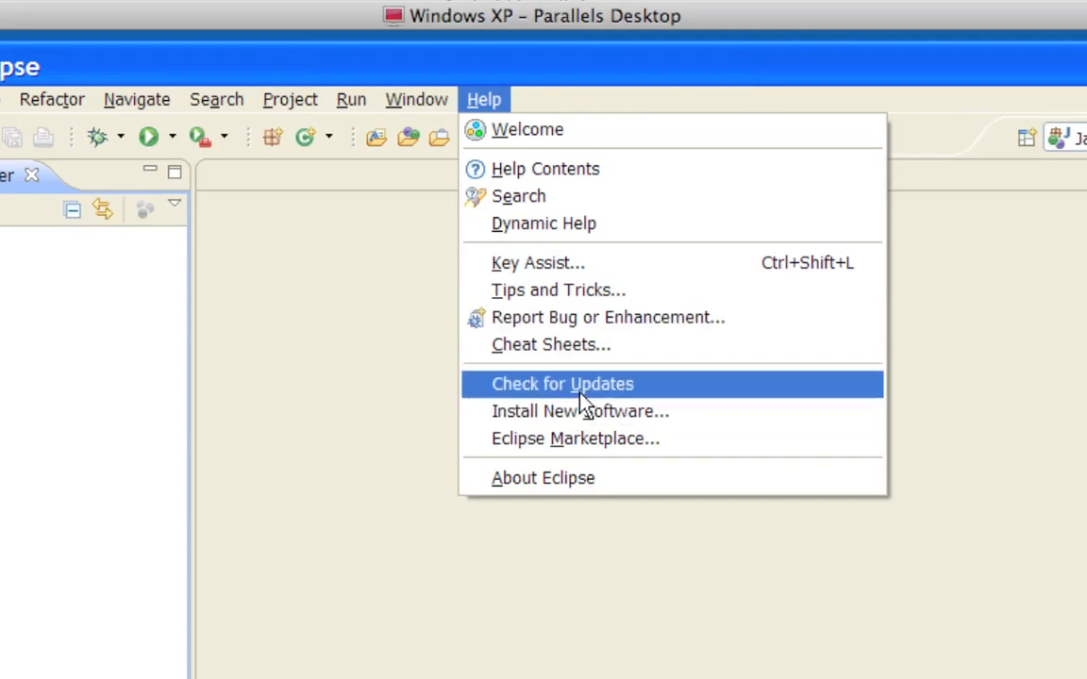
pyautogui.click(535, 415)
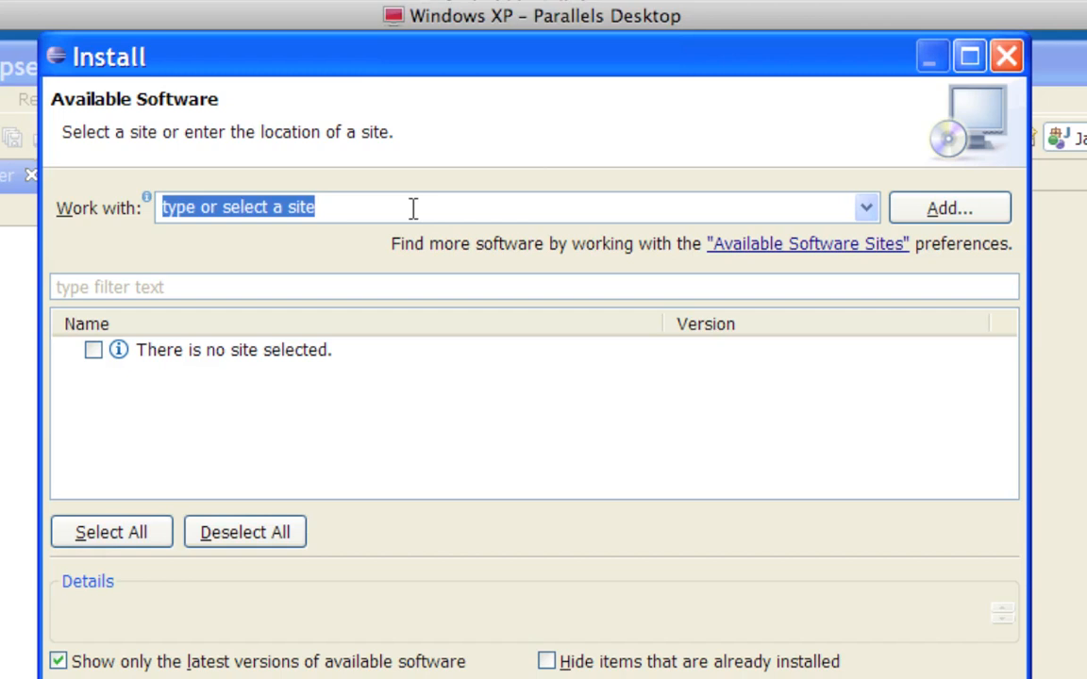
pyautogui.press('BackSpace')
pyautogui.rightClick(382, 205)
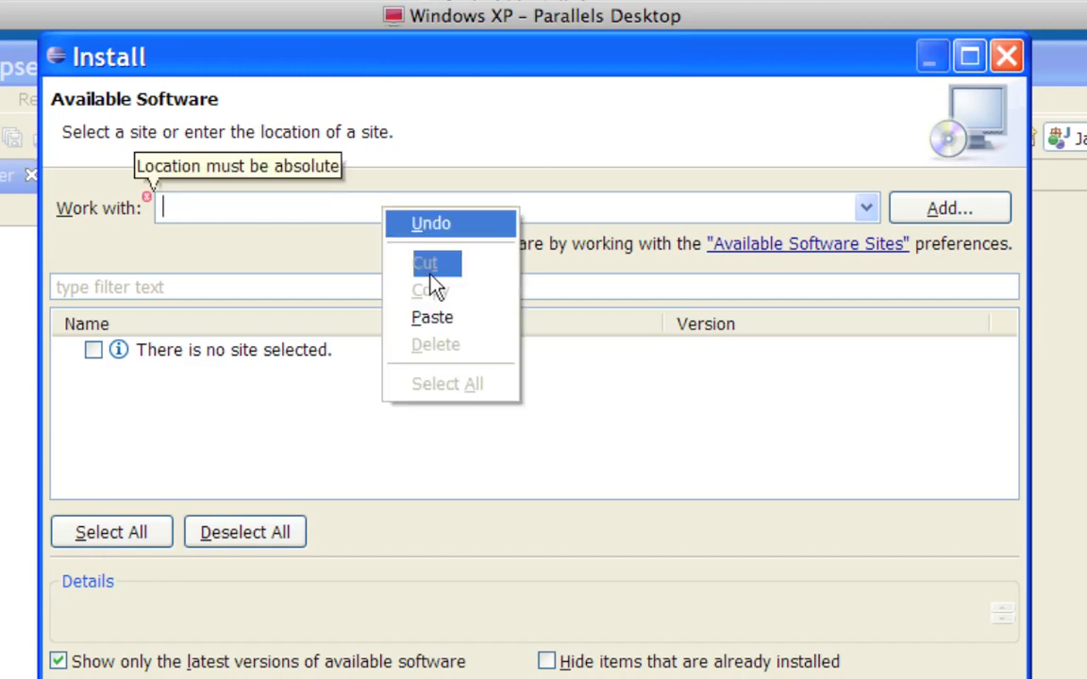
pyautogui.click(434, 317)
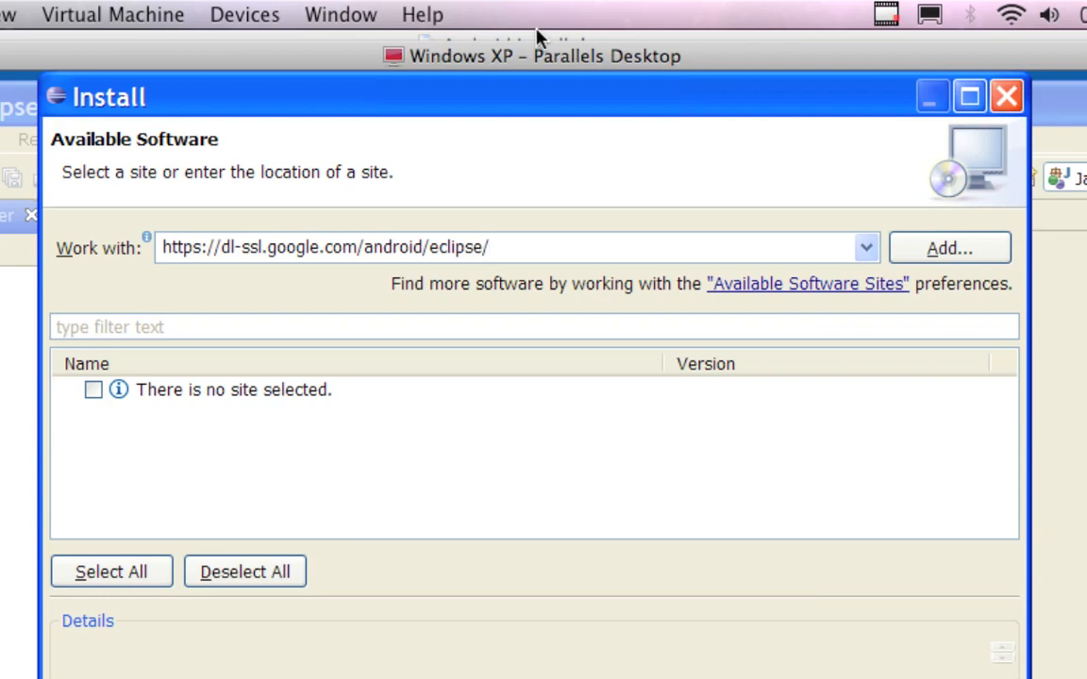
pyautogui.click(536, 42)
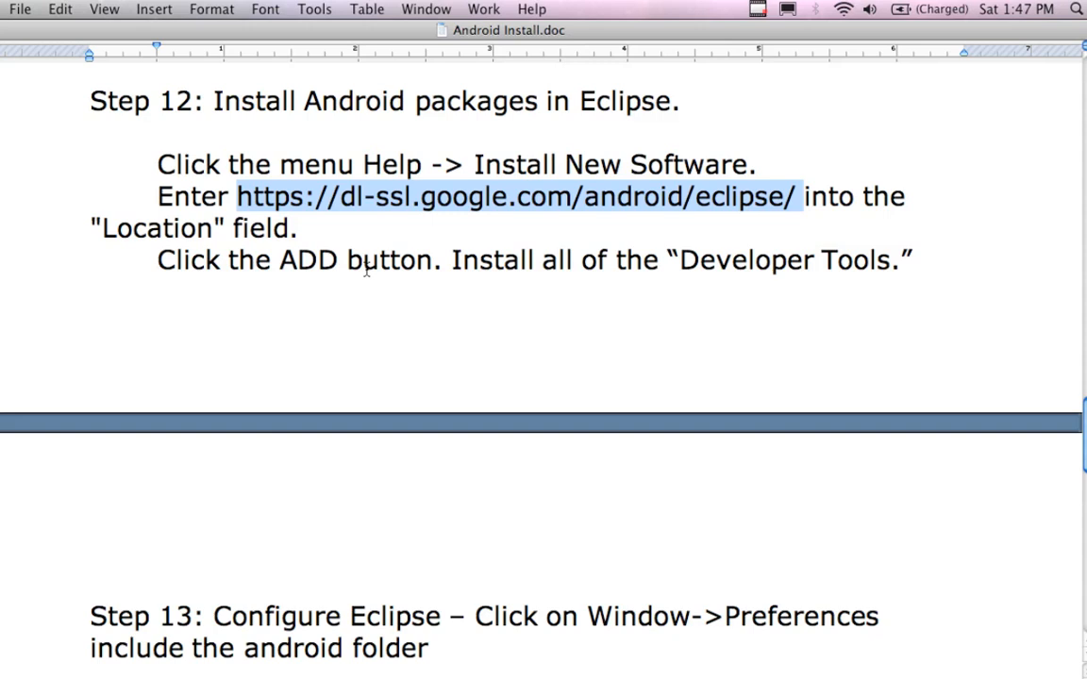
pyautogui.scroll(-1, 366, 268)
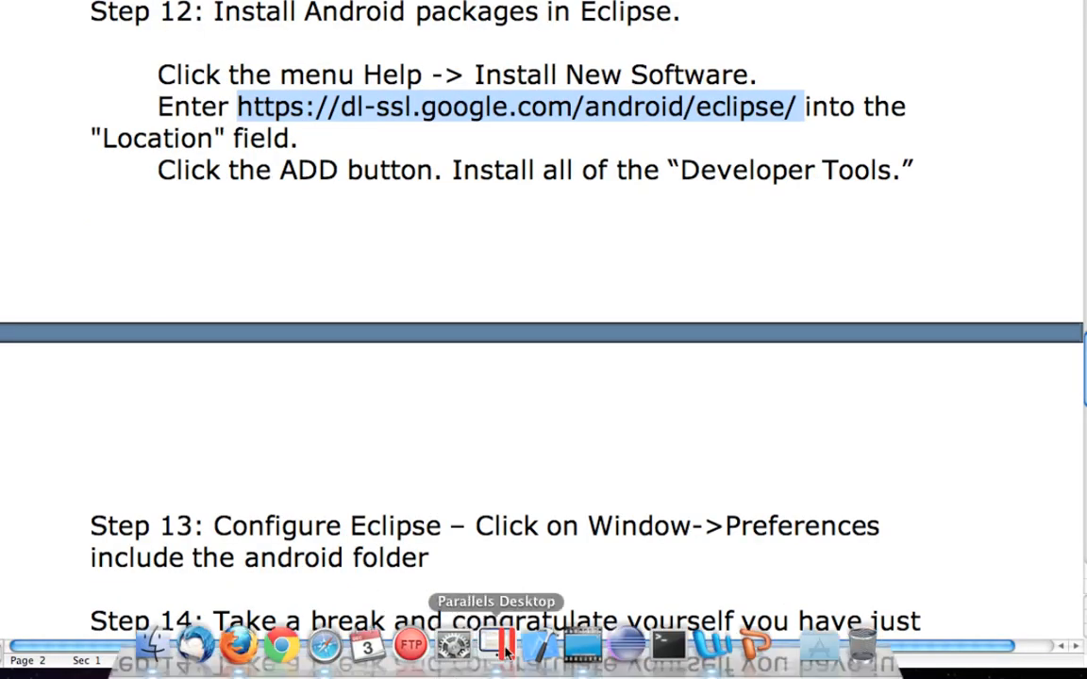
pyautogui.click(508, 652)
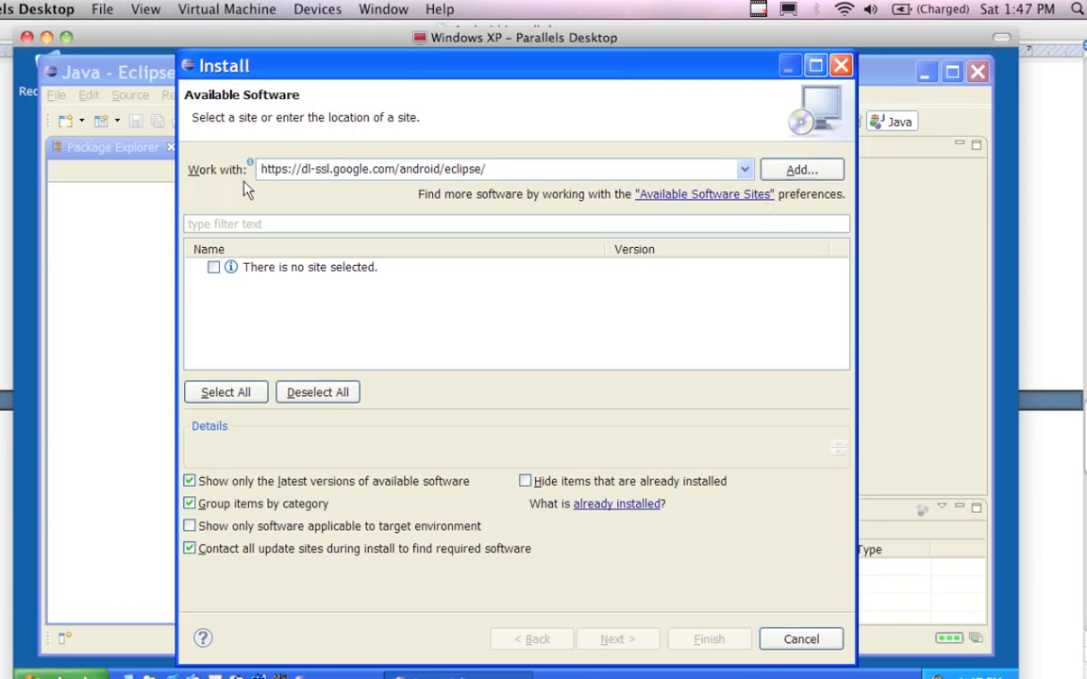
pyautogui.click(800, 170)
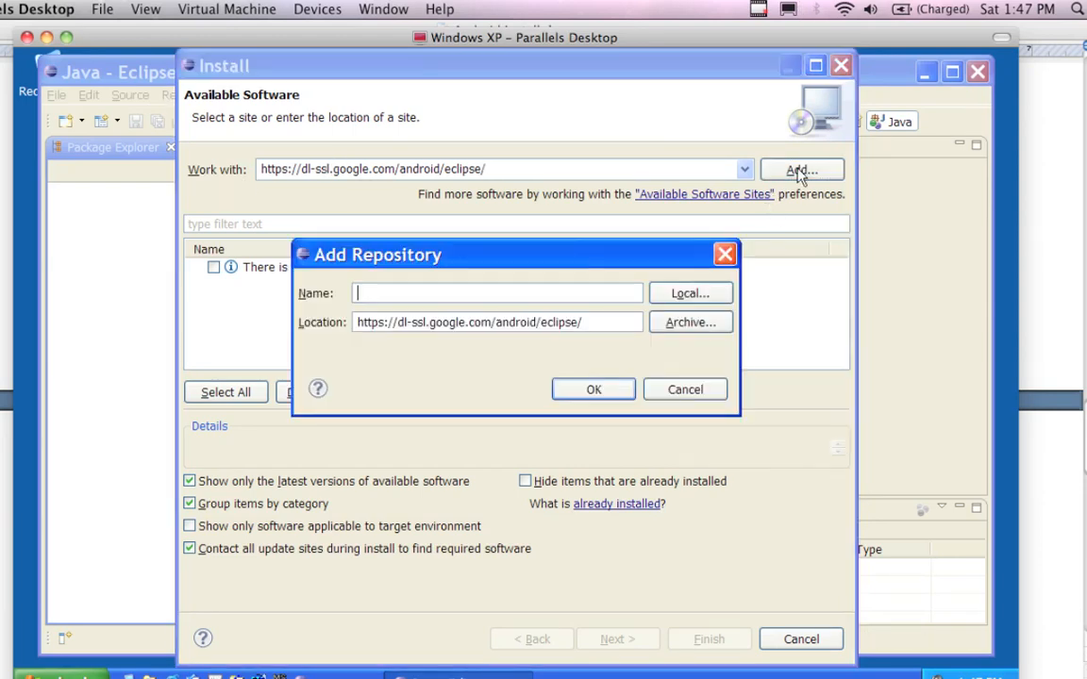
pyautogui.rightClick(387, 297)
pyautogui.click(418, 368)
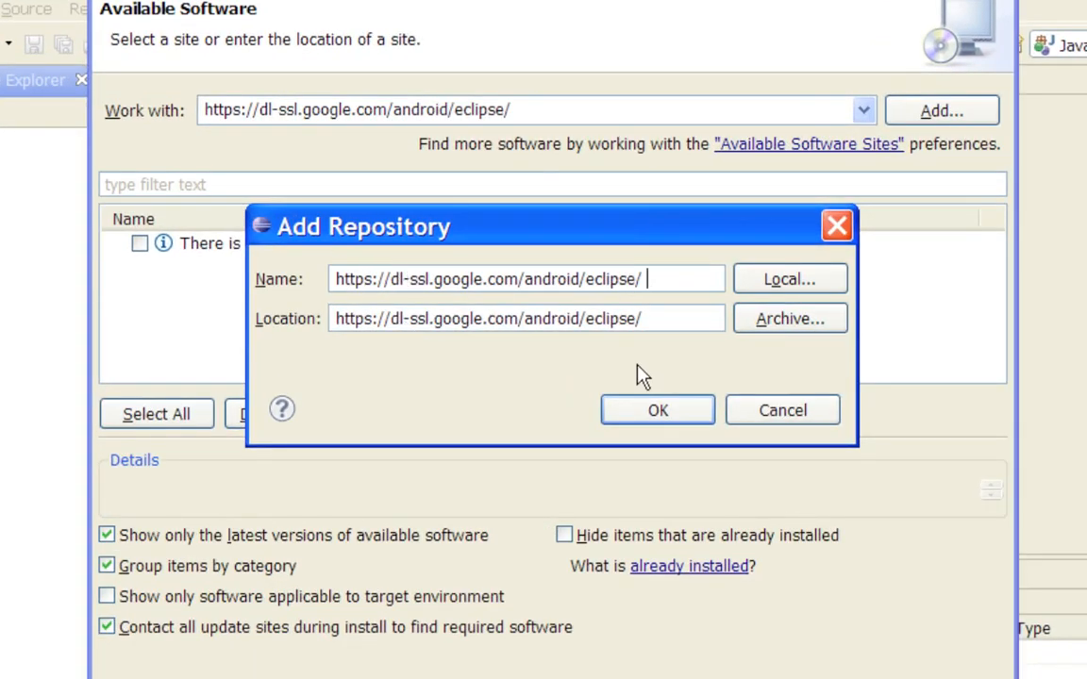
pyautogui.click(658, 411)
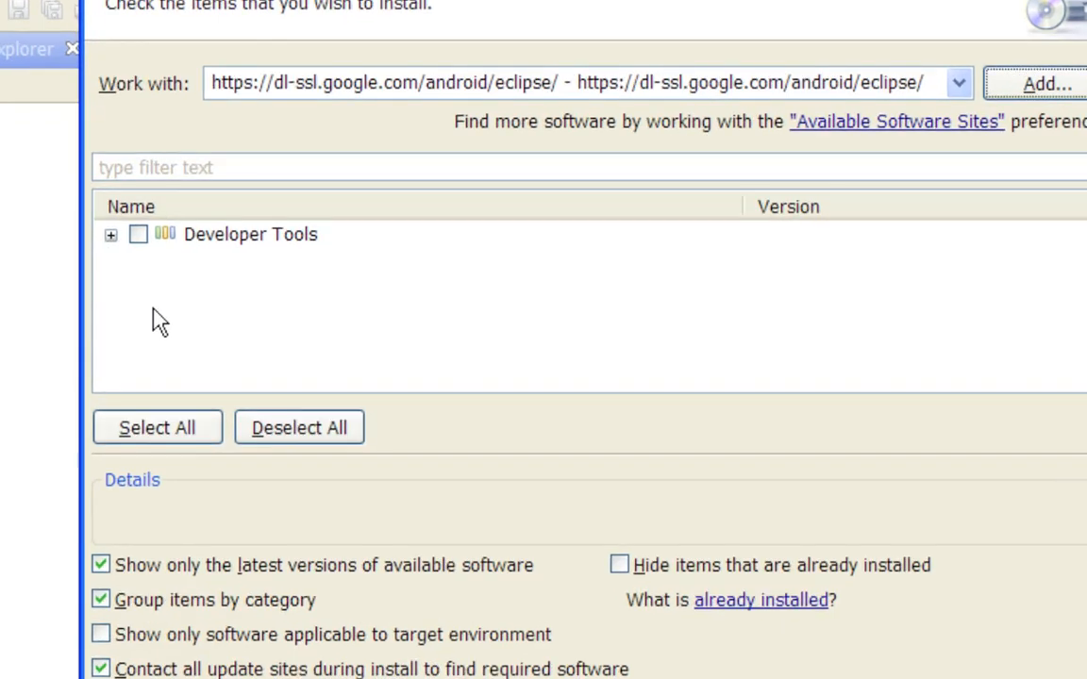
# Step: Select the whole Developer Tools category with all its Android packages for installation and proceed to the install details
pyautogui.click(111, 236)
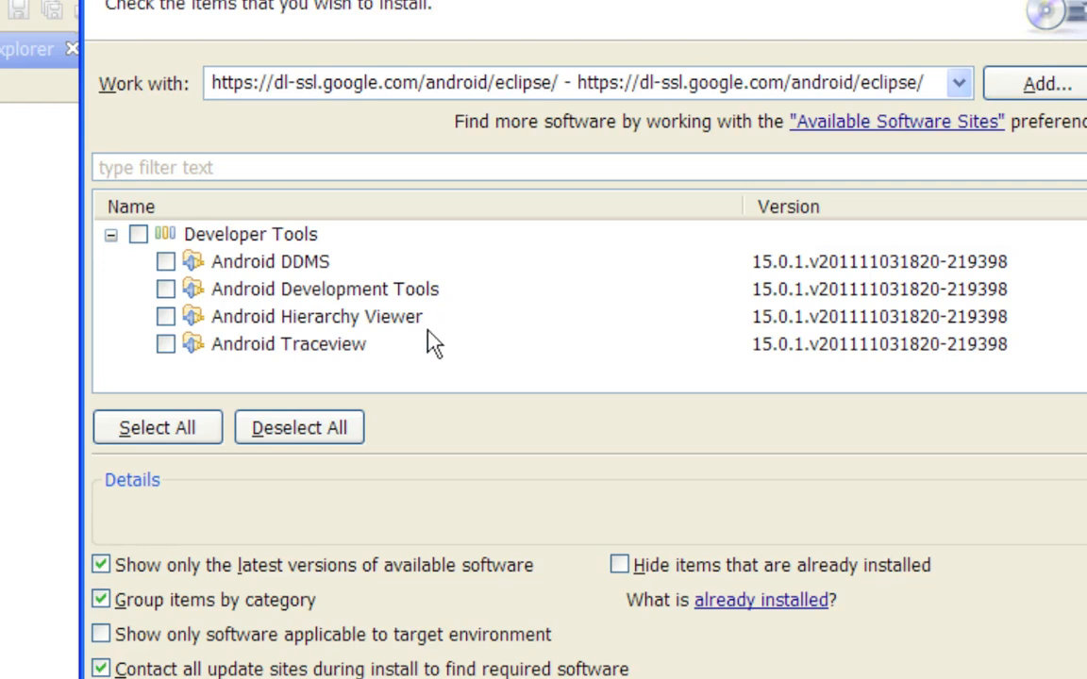
pyautogui.click(112, 236)
pyautogui.click(138, 235)
pyautogui.click(111, 236)
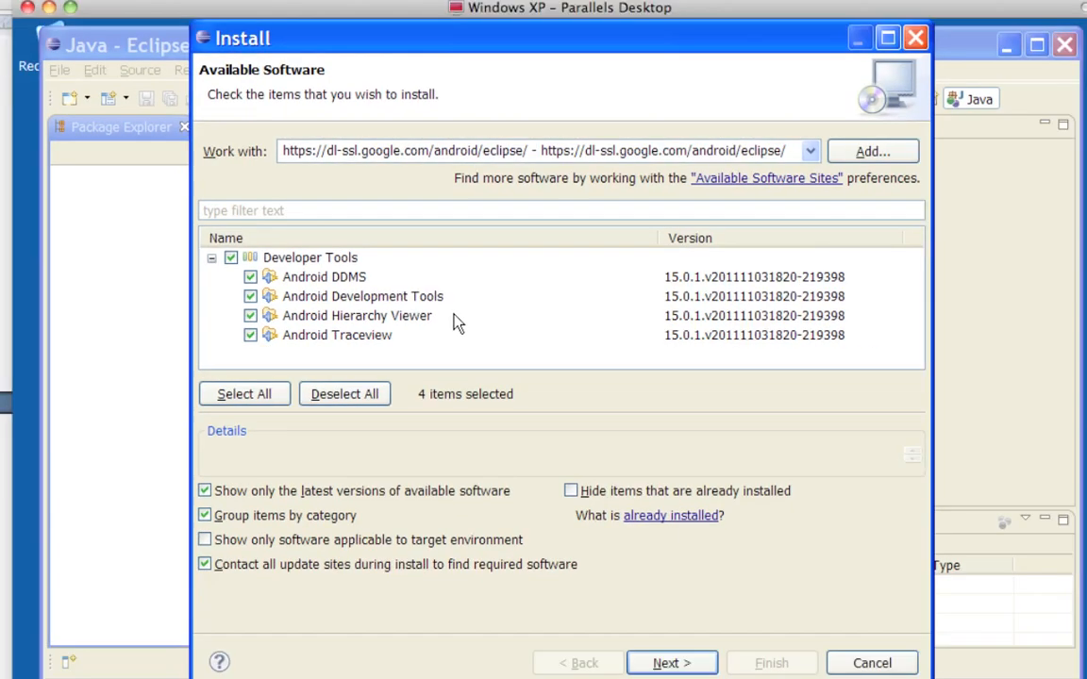
pyautogui.click(225, 388)
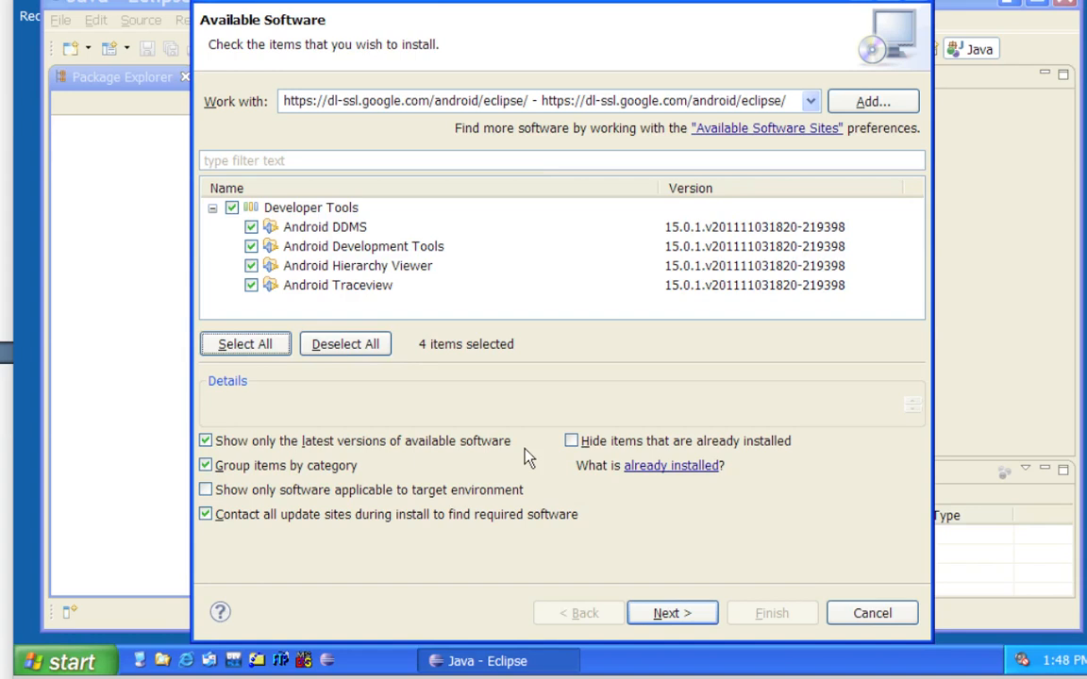
pyautogui.click(672, 616)
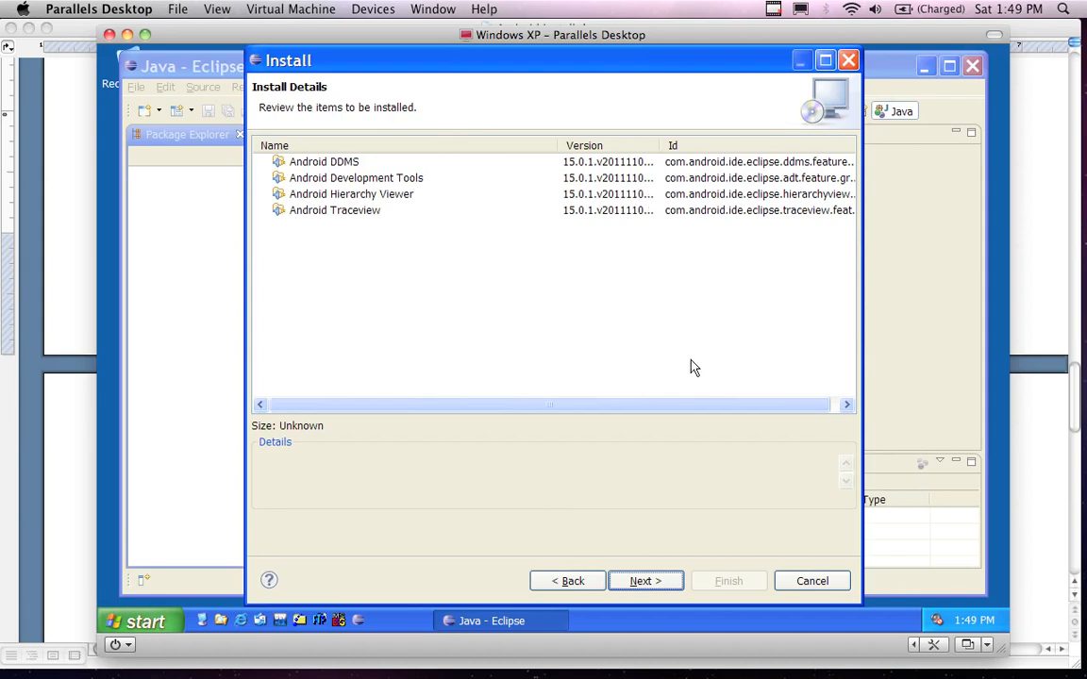
# Step: Accept the license agreements for the Android packages and run the installation, allowing the unsigned content
pyautogui.click(632, 584)
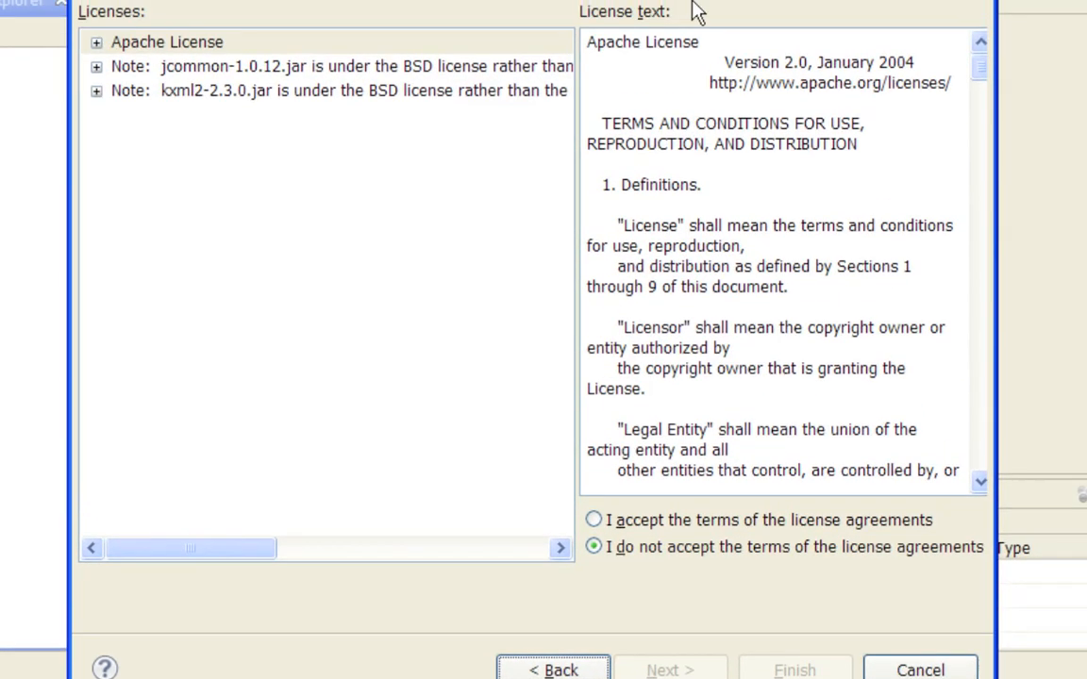
pyautogui.click(598, 525)
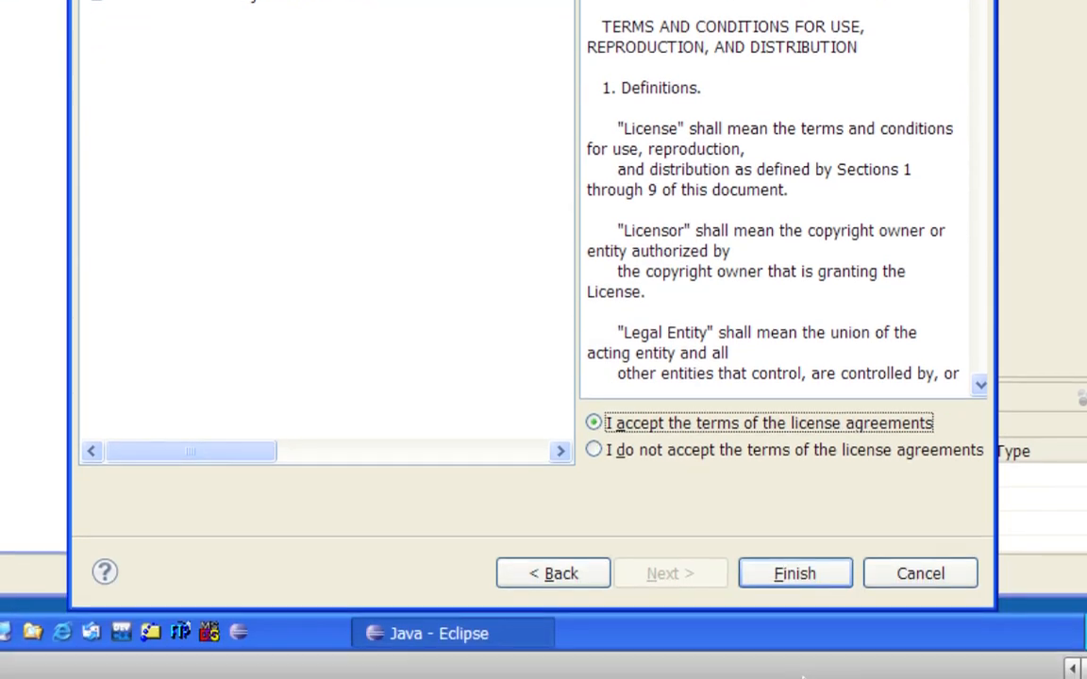
pyautogui.click(759, 674)
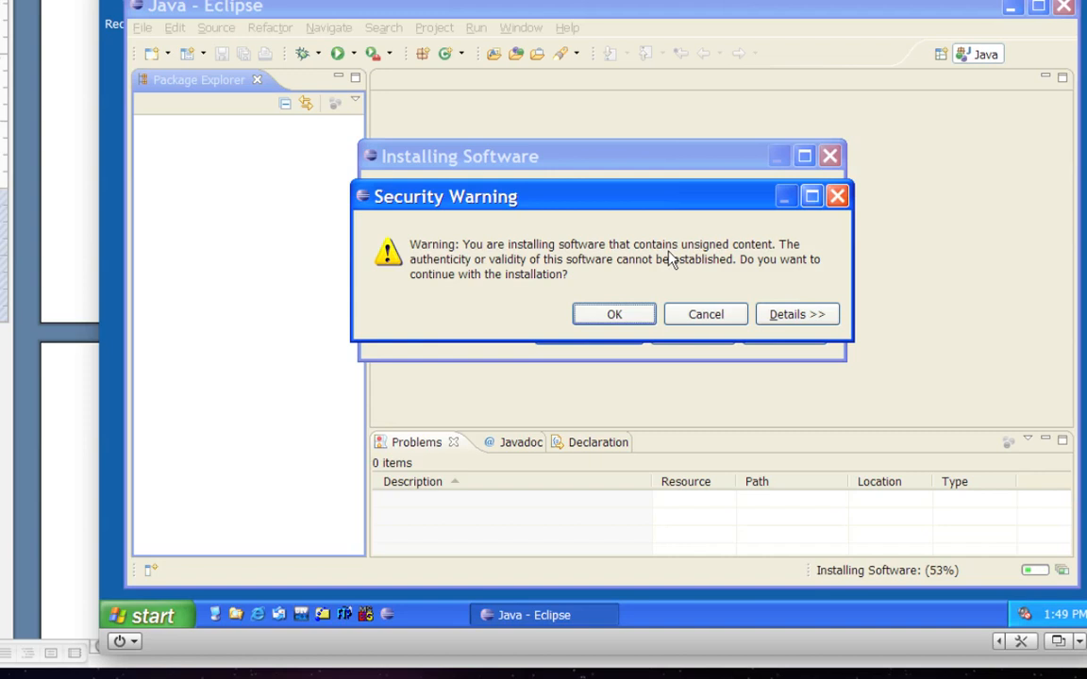
pyautogui.click(613, 316)
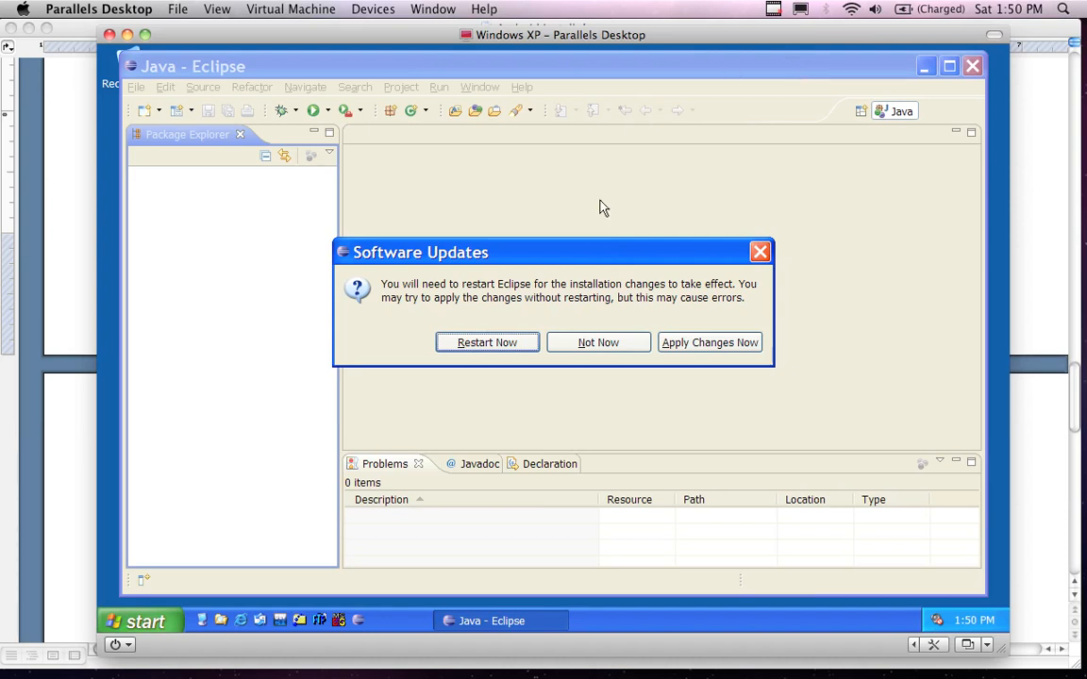
# Step: Restart Eclipse and complete the new SDK setup with the latest Android APIs, declining to send usage statistics to Google
pyautogui.click(487, 345)
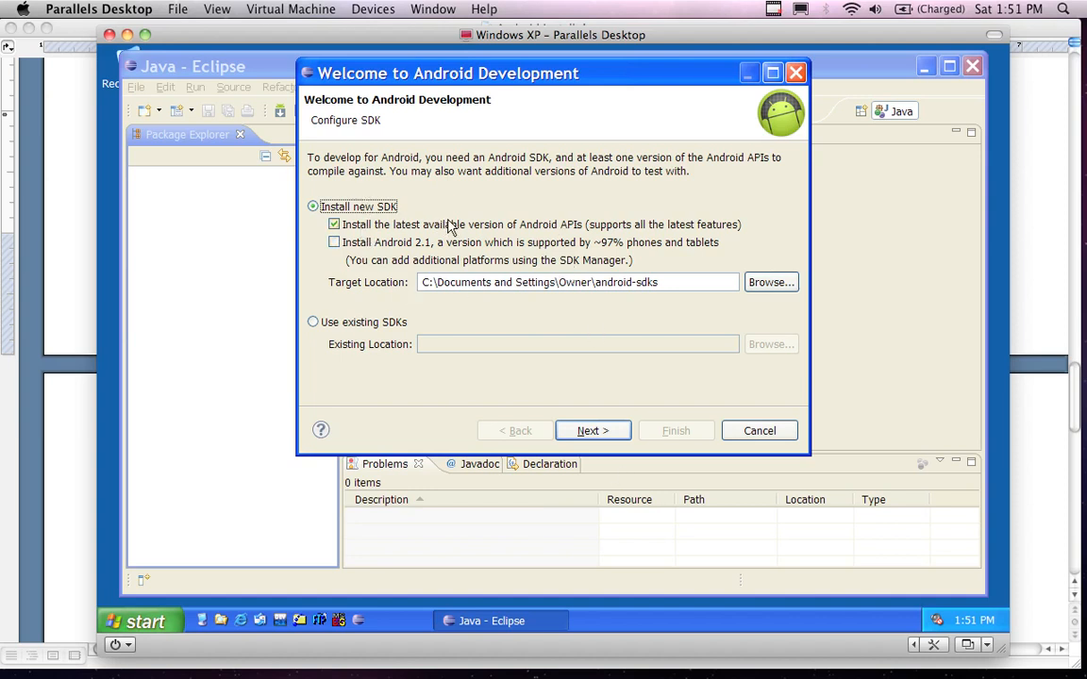
pyautogui.click(591, 434)
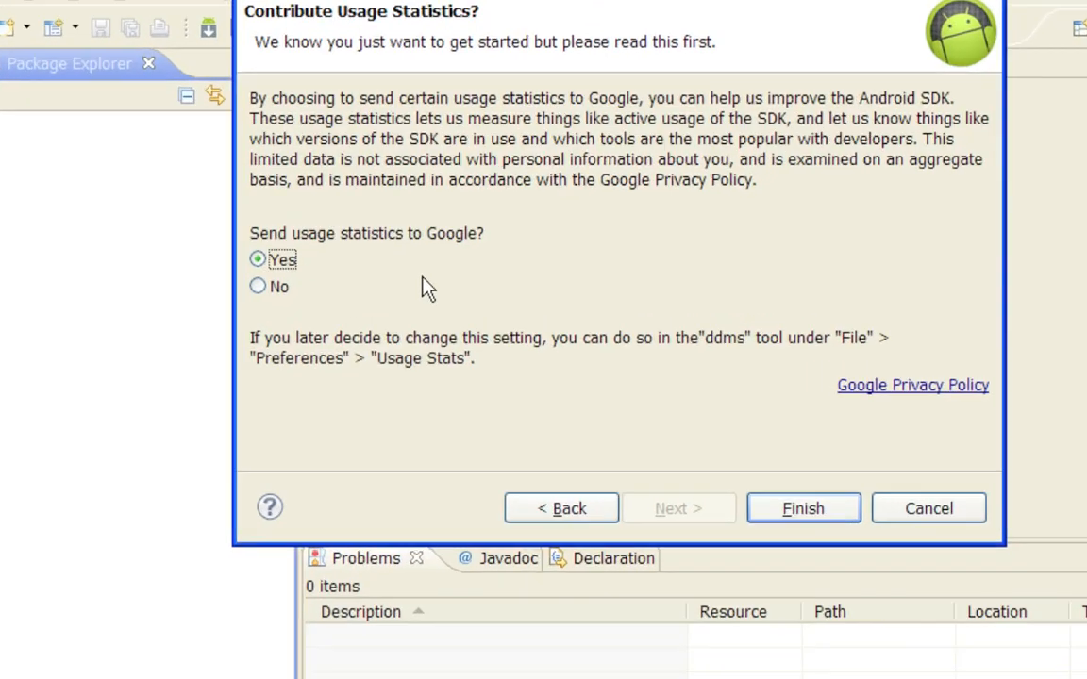
pyautogui.click(260, 289)
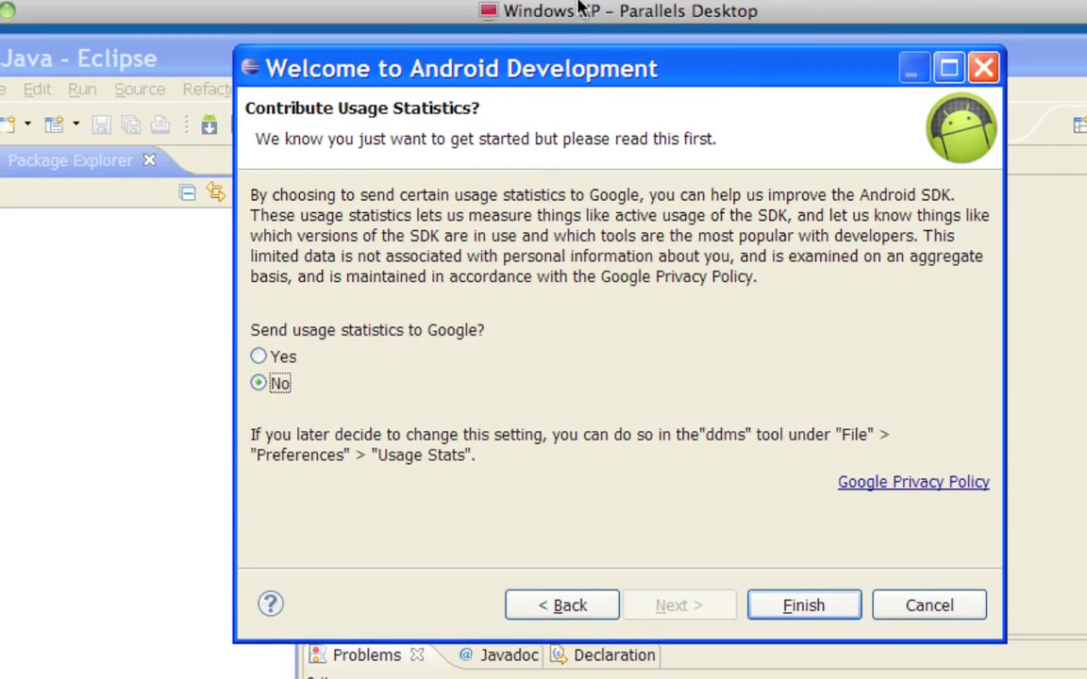
pyautogui.click(819, 611)
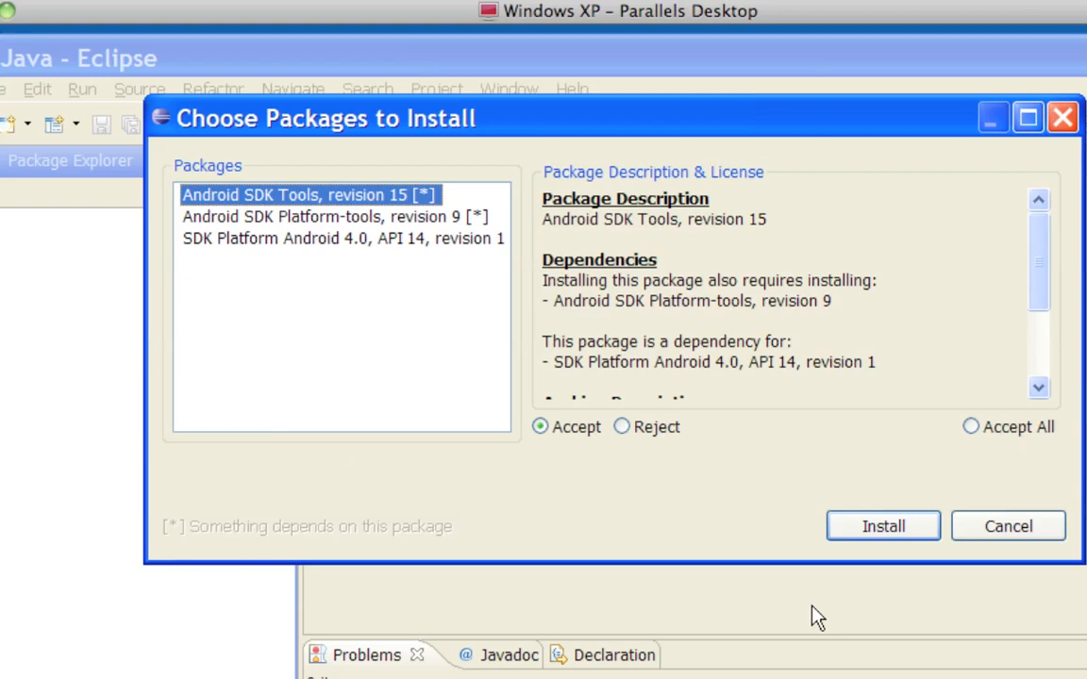
# Step: Accept all package licenses and install Android SDK Tools, Platform-tools and SDK Platform Android 4.0
pyautogui.moveTo(779, 126); pyautogui.dragTo(713, 120)
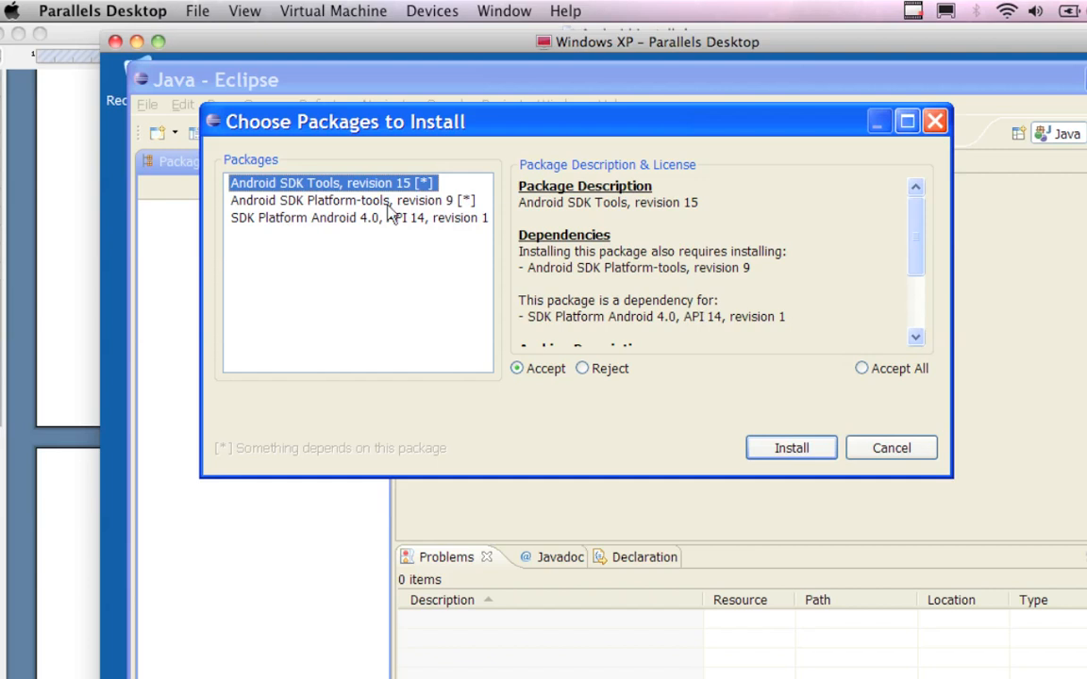
pyautogui.click(864, 369)
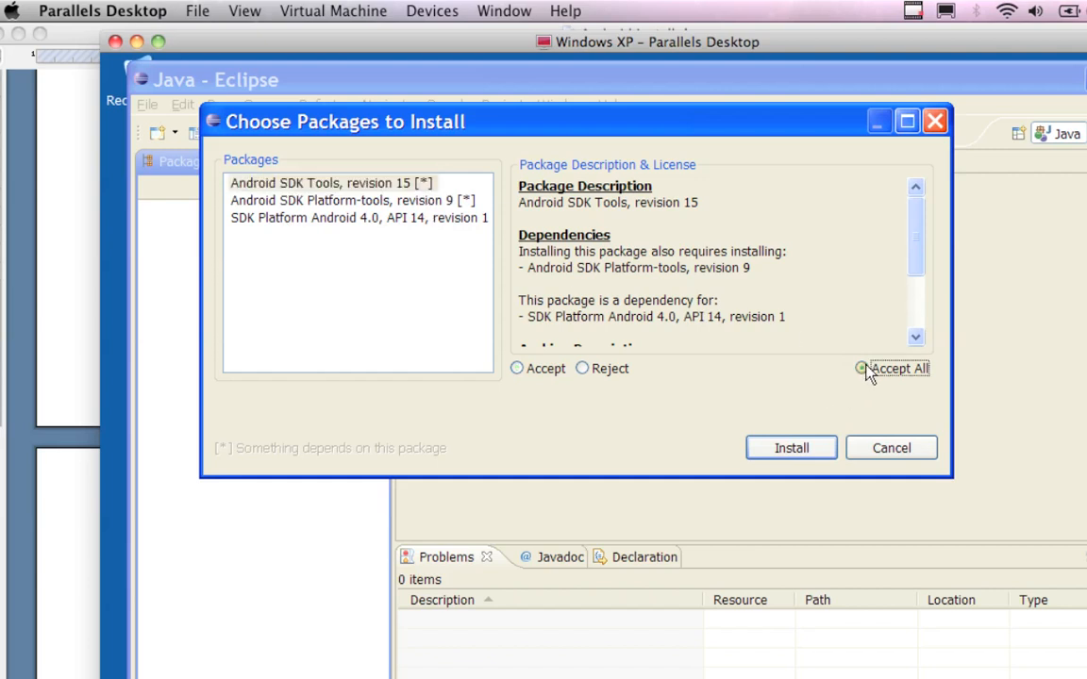
pyautogui.moveTo(917, 243)
pyautogui.mouseDown()
pyautogui.moveTo(930, 323)
pyautogui.moveTo(924, 245)
pyautogui.mouseUp()
pyautogui.click(801, 451)
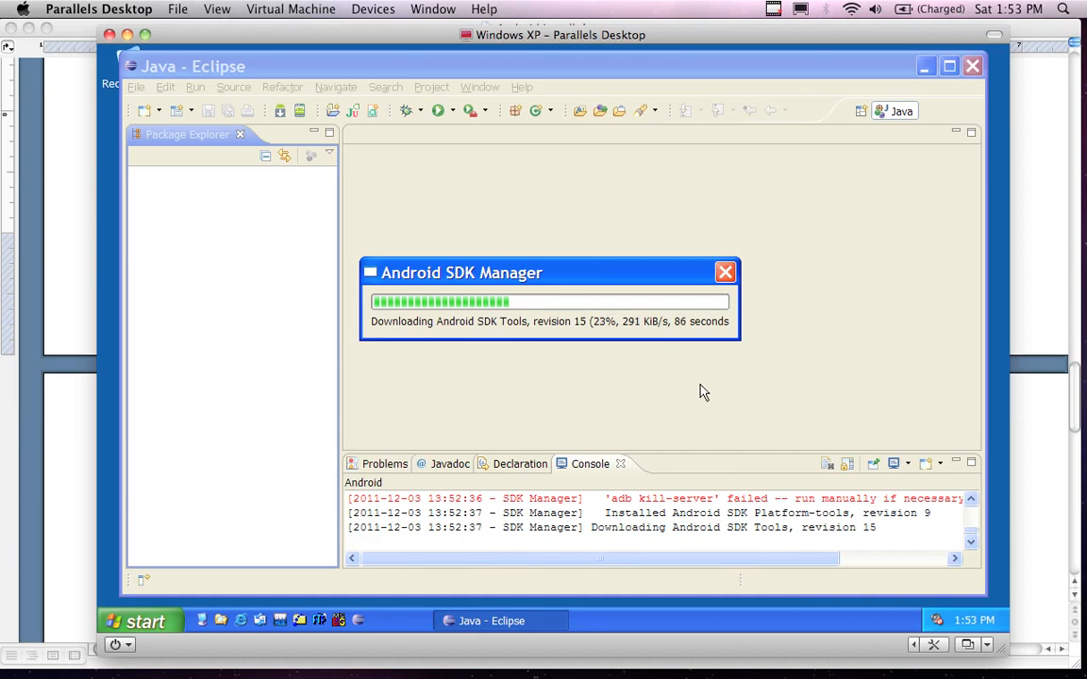
# Step: Switch to the Word document to read Steps 12 to 14, and return to Parallels Desktop to check the SDK download progress
pyautogui.click(832, 562)
pyautogui.click(64, 29)
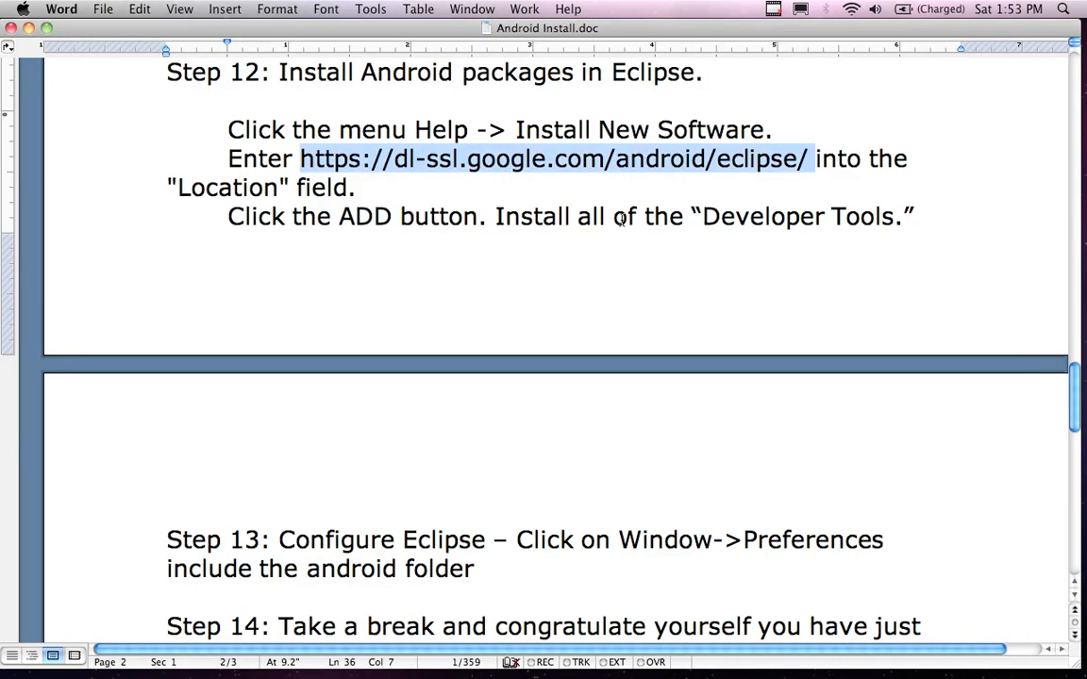
pyautogui.scroll(-10, 617, 224)
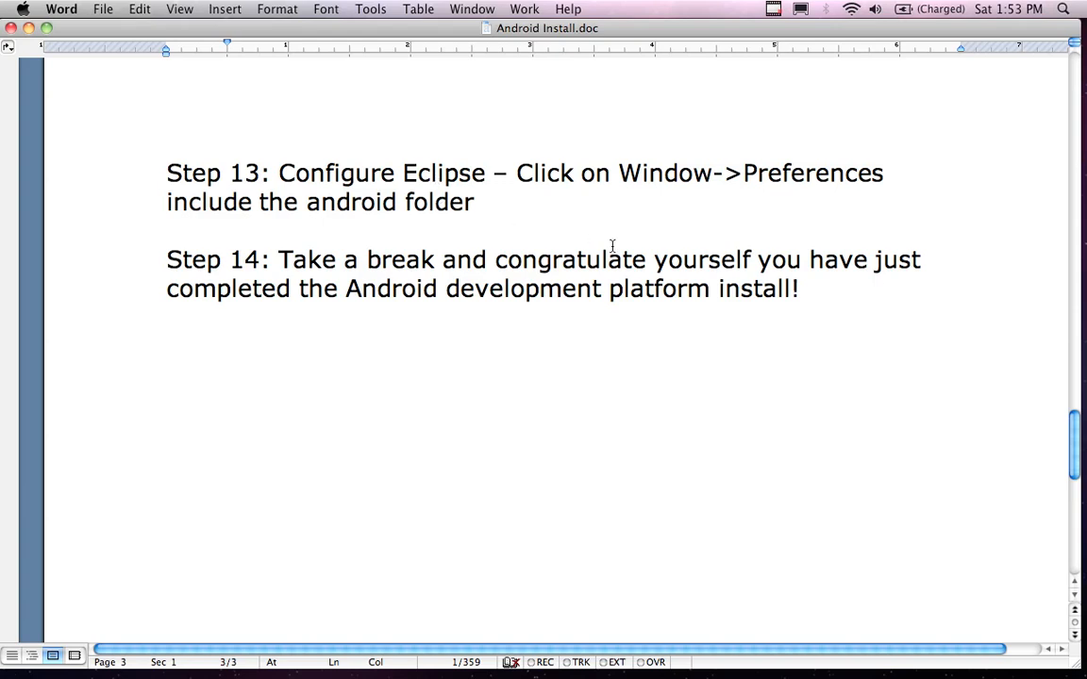
pyautogui.click(492, 203)
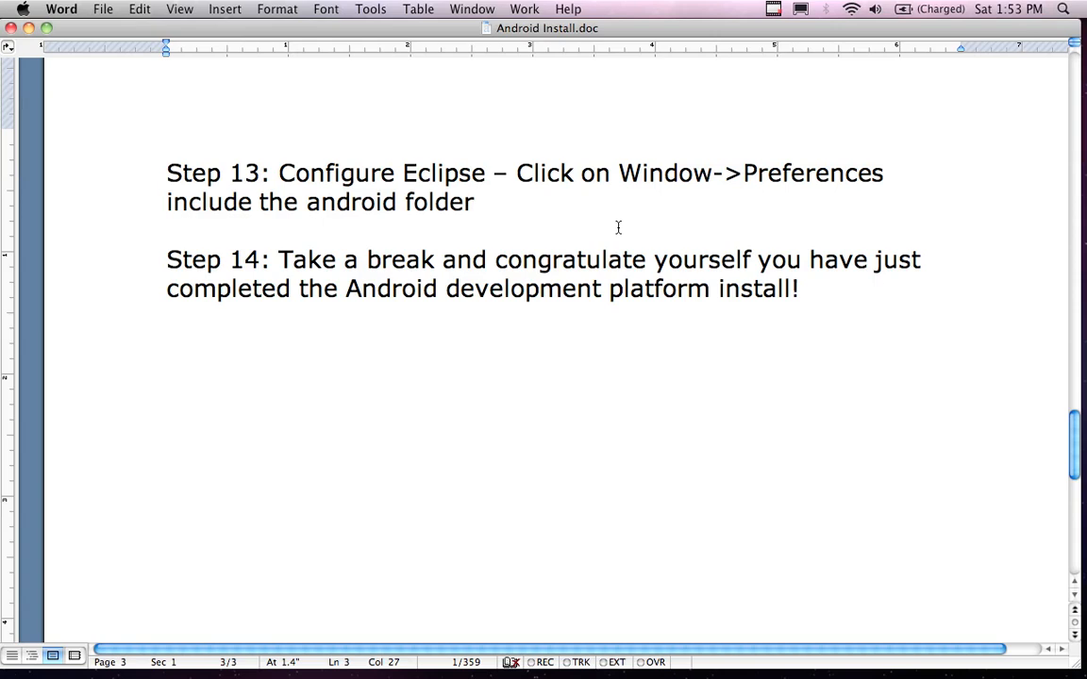
pyautogui.scroll(5, 618, 226)
pyautogui.scroll(5, 618, 226)
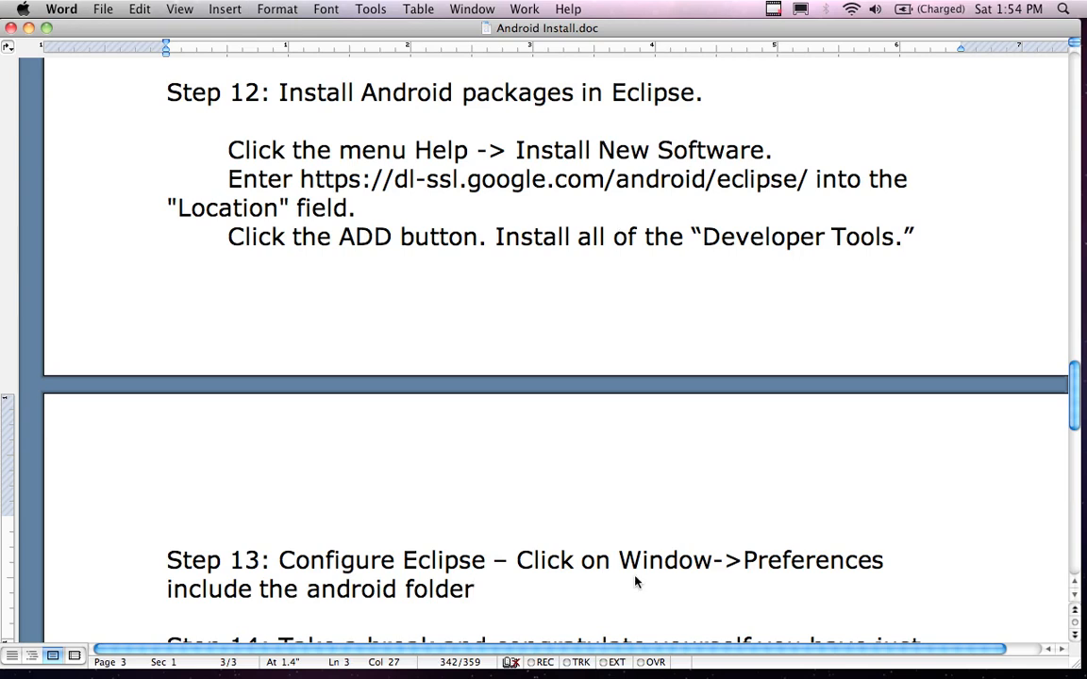
pyautogui.moveTo(575, 660)
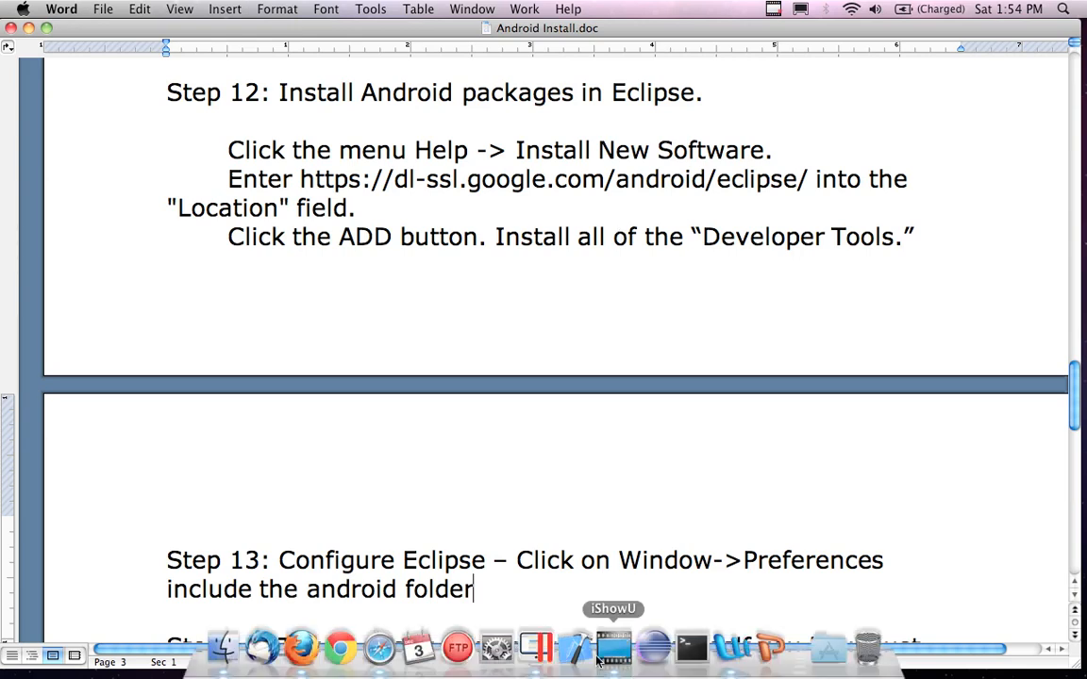
pyautogui.click(542, 655)
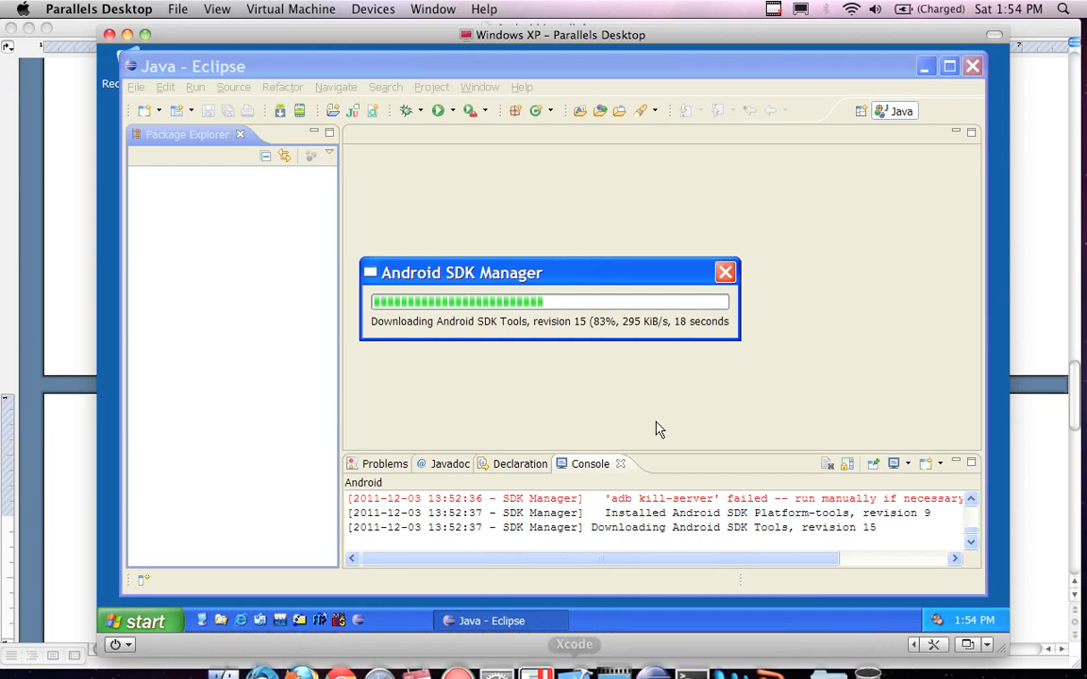
pyautogui.moveTo(611, 273); pyautogui.dragTo(615, 258)
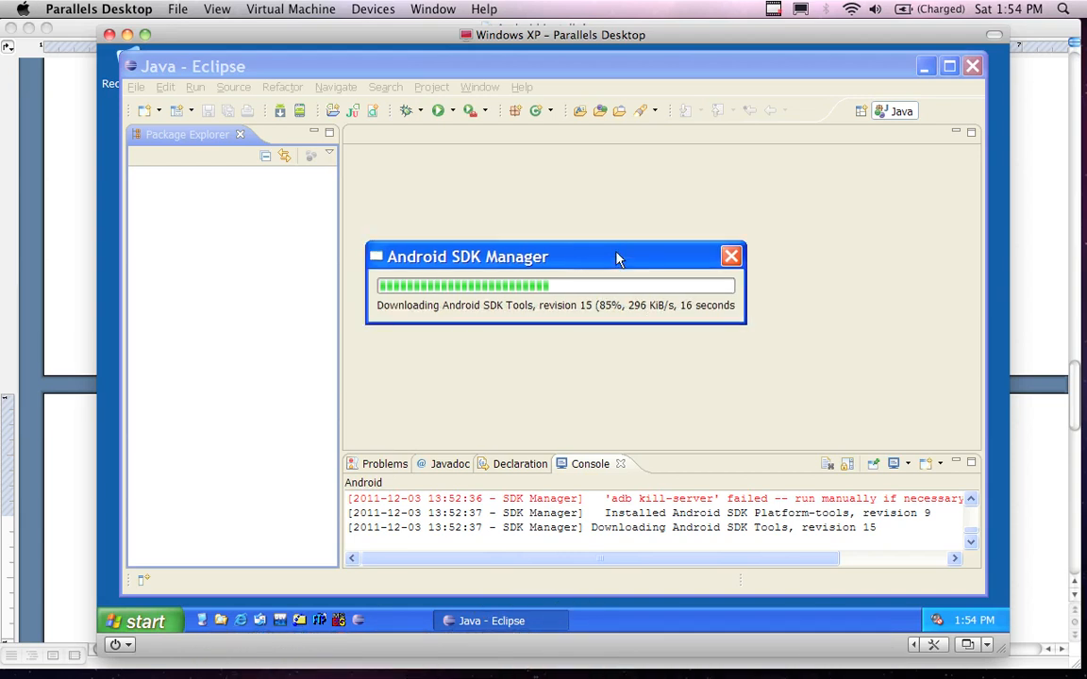
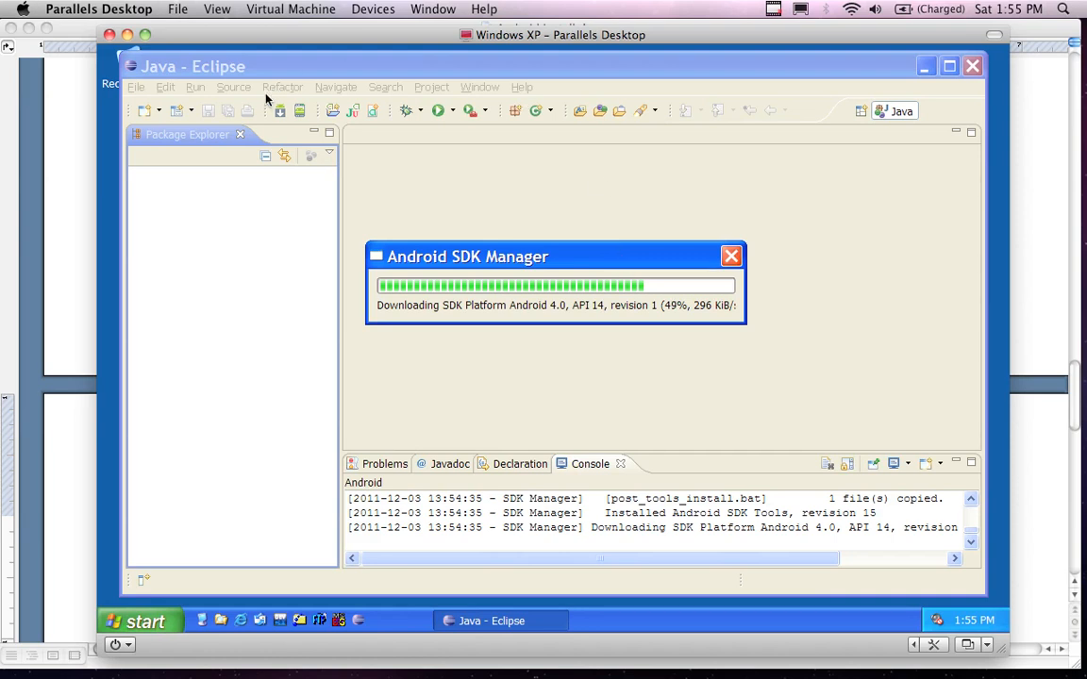
# Step: Glance at Step 13 in the Word document, return to Parallels Desktop and agree to restart ADB
pyautogui.click(81, 33)
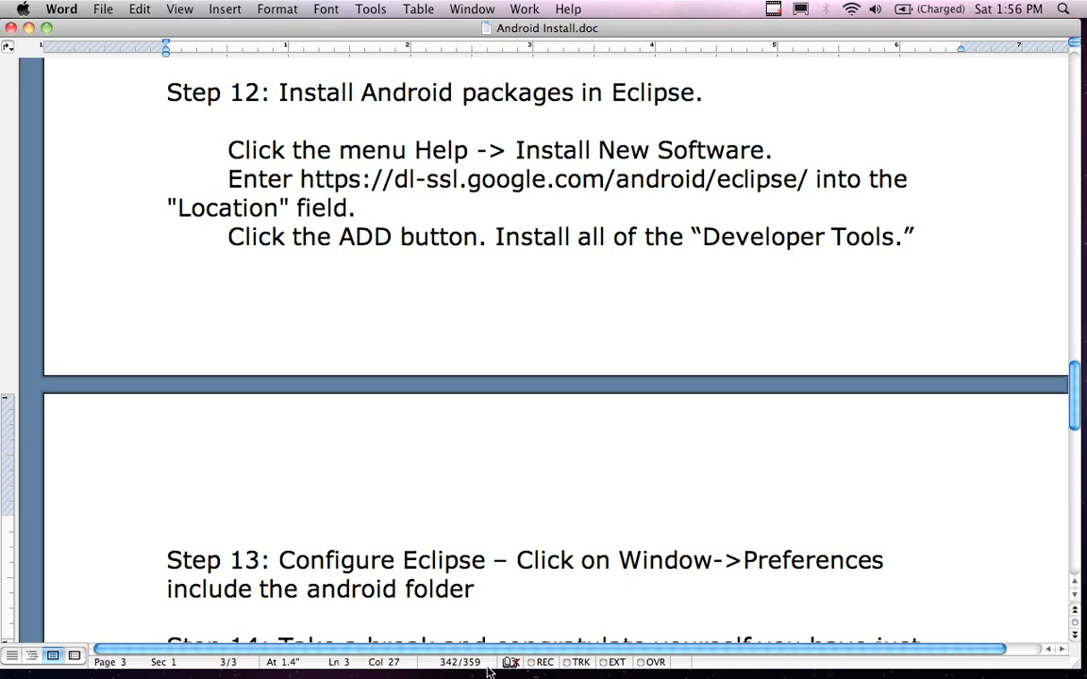
pyautogui.click(534, 657)
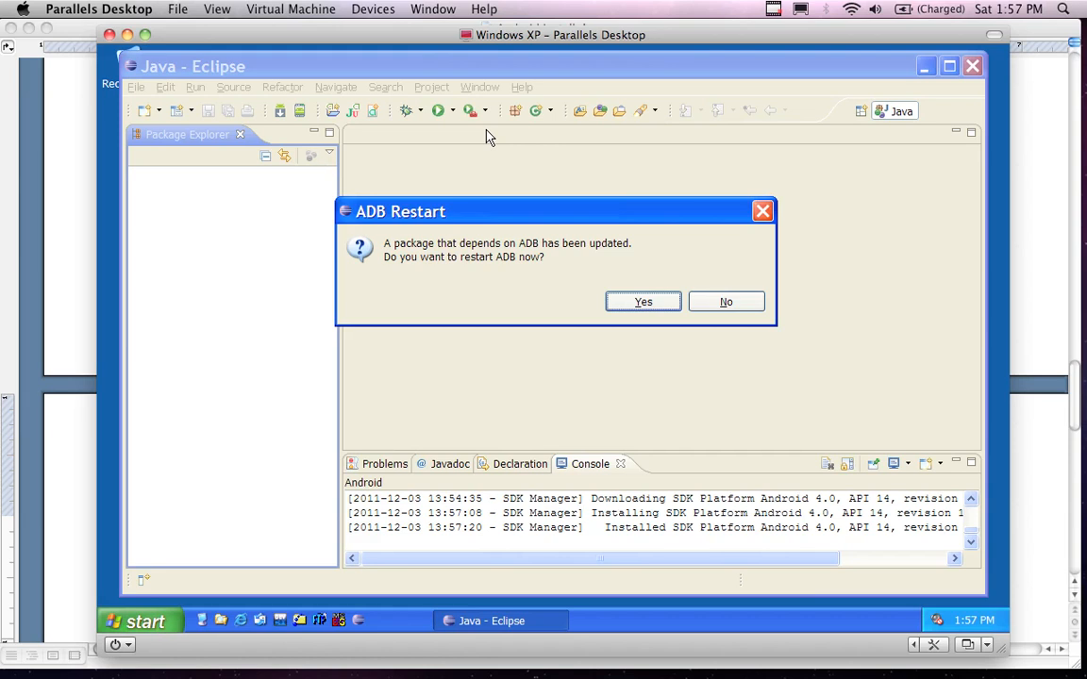
pyautogui.click(640, 304)
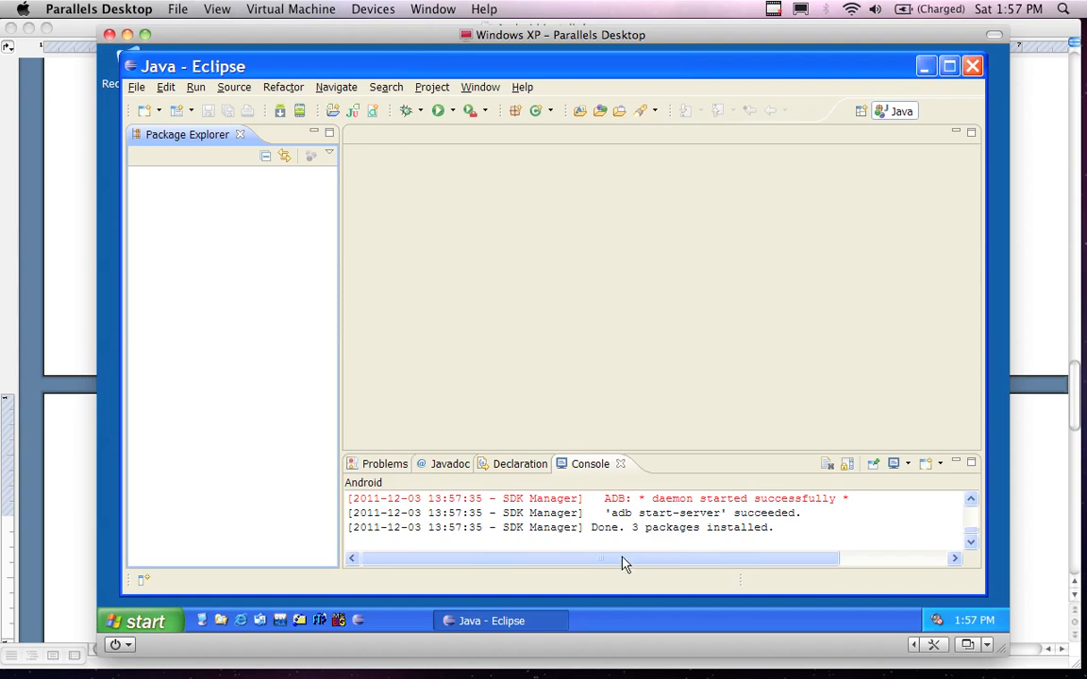
# Step: Open the Android page of the Eclipse preferences and select the Android 4.0 target to inspect it
pyautogui.click(483, 87)
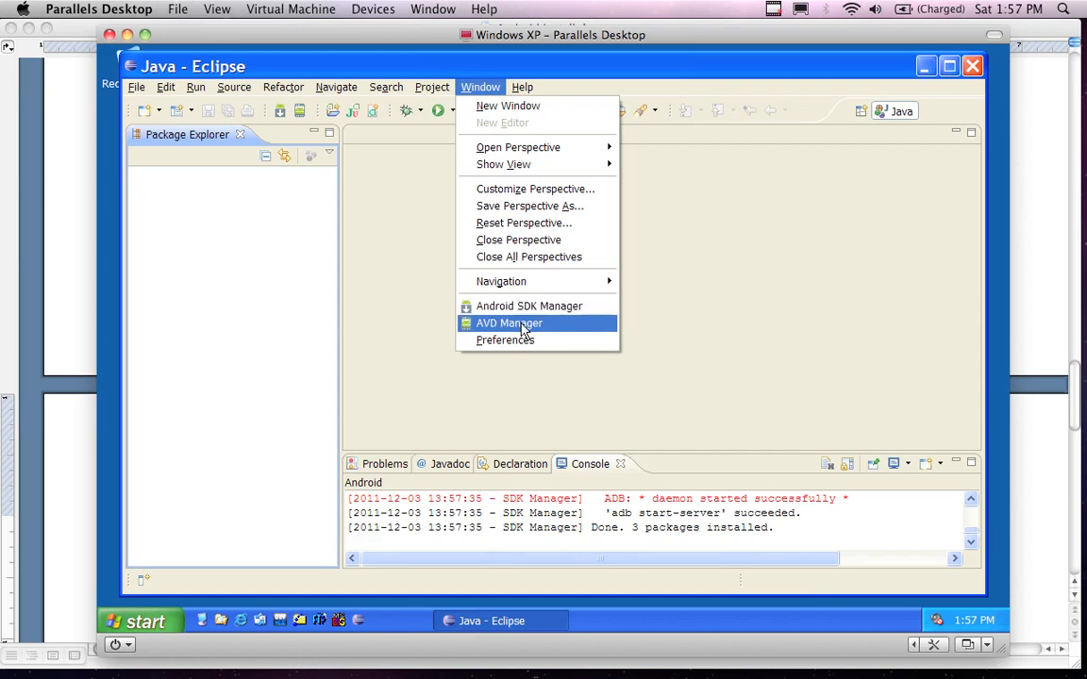
pyautogui.click(485, 342)
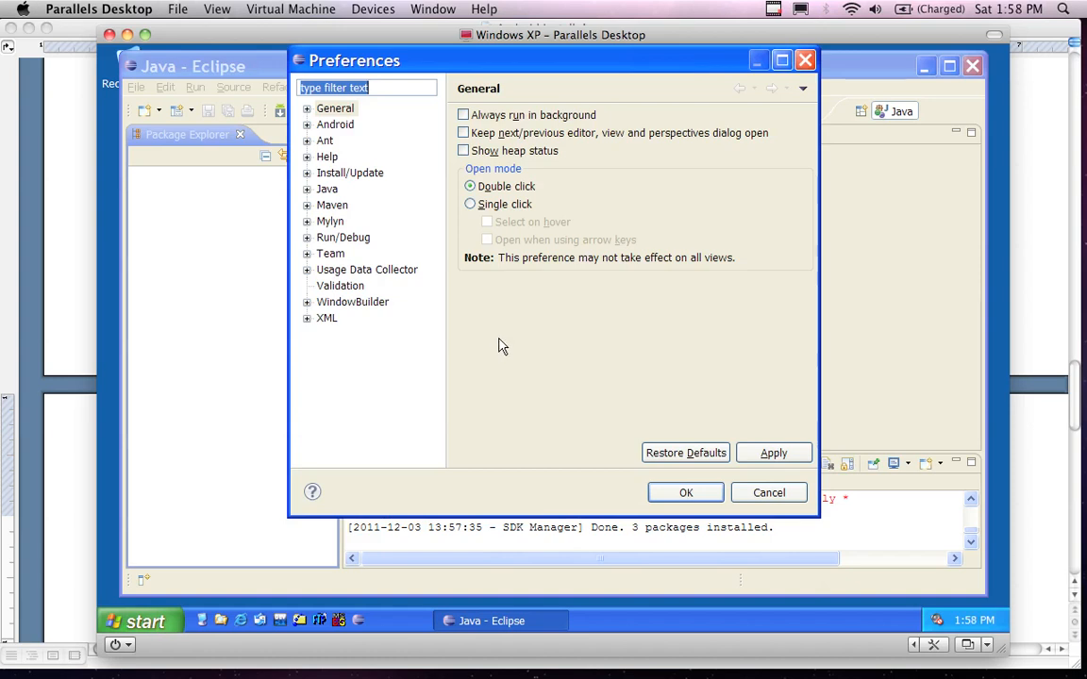
pyautogui.click(337, 126)
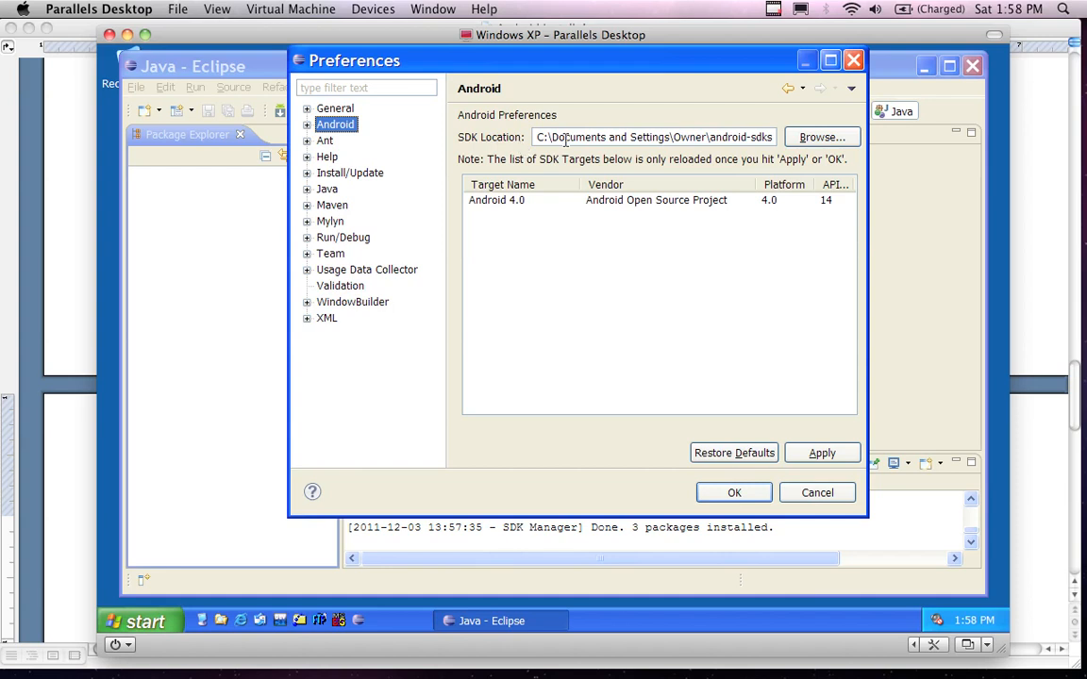
pyautogui.moveTo(539, 137); pyautogui.dragTo(796, 151)
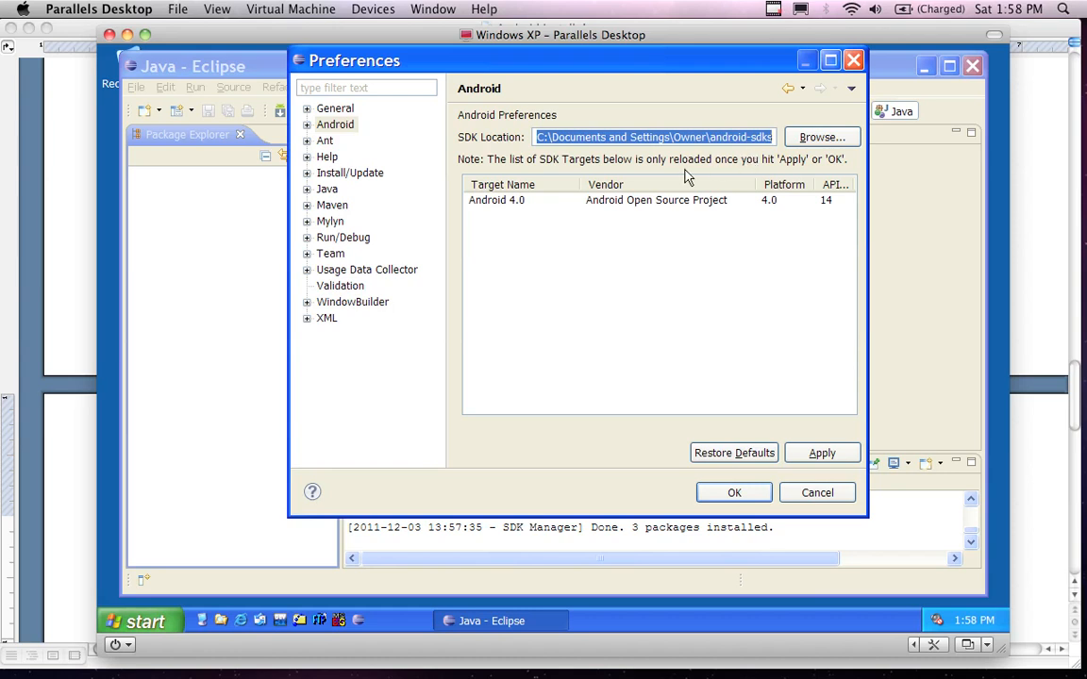
pyautogui.click(512, 202)
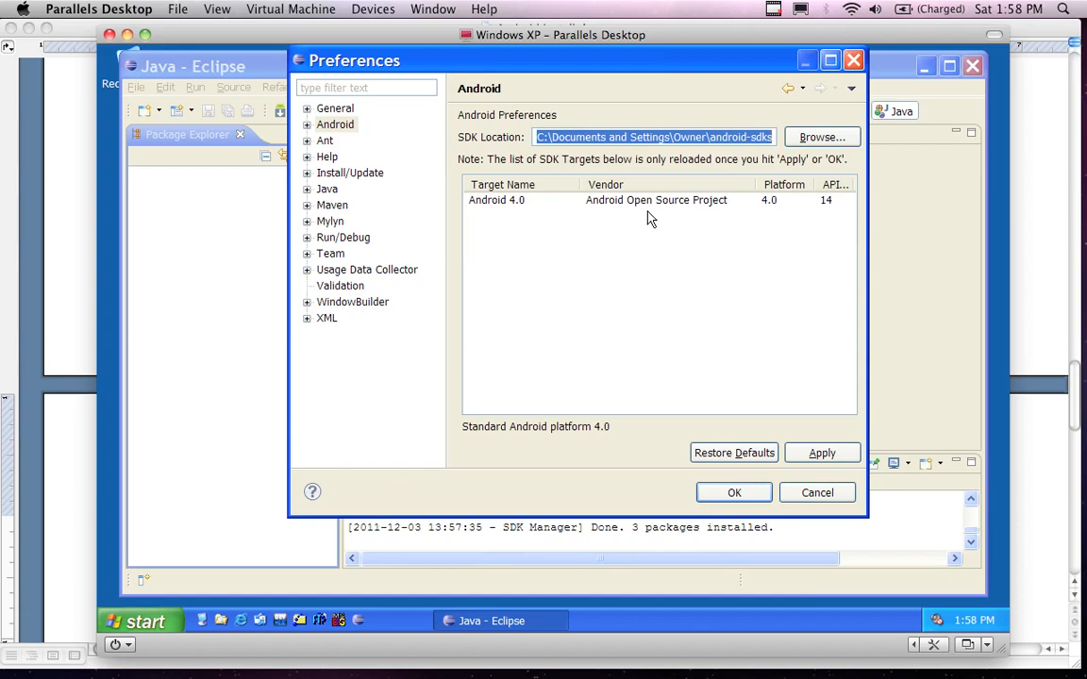
# Step: Change the SDK Location to C:\Program Files\android
pyautogui.click(760, 138)
pyautogui.press('BackSpace')
pyautogui.press('BackSpace')
pyautogui.press('BackSpace')
pyautogui.press('BackSpace')
pyautogui.press('BackSpace')
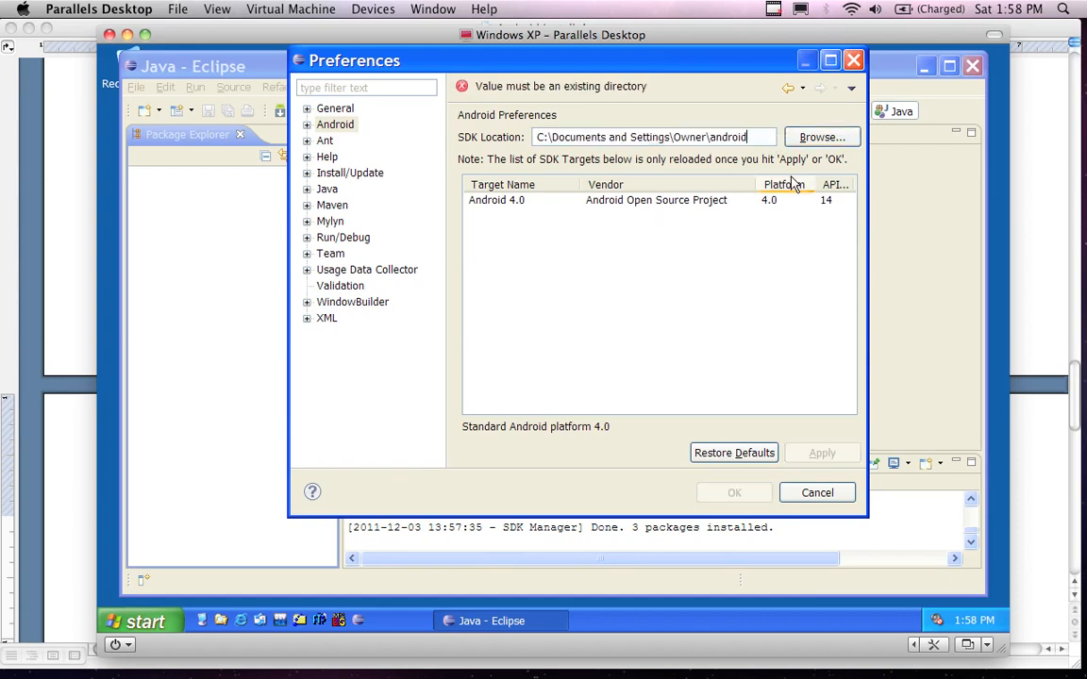
pyautogui.moveTo(706, 138); pyautogui.dragTo(553, 137)
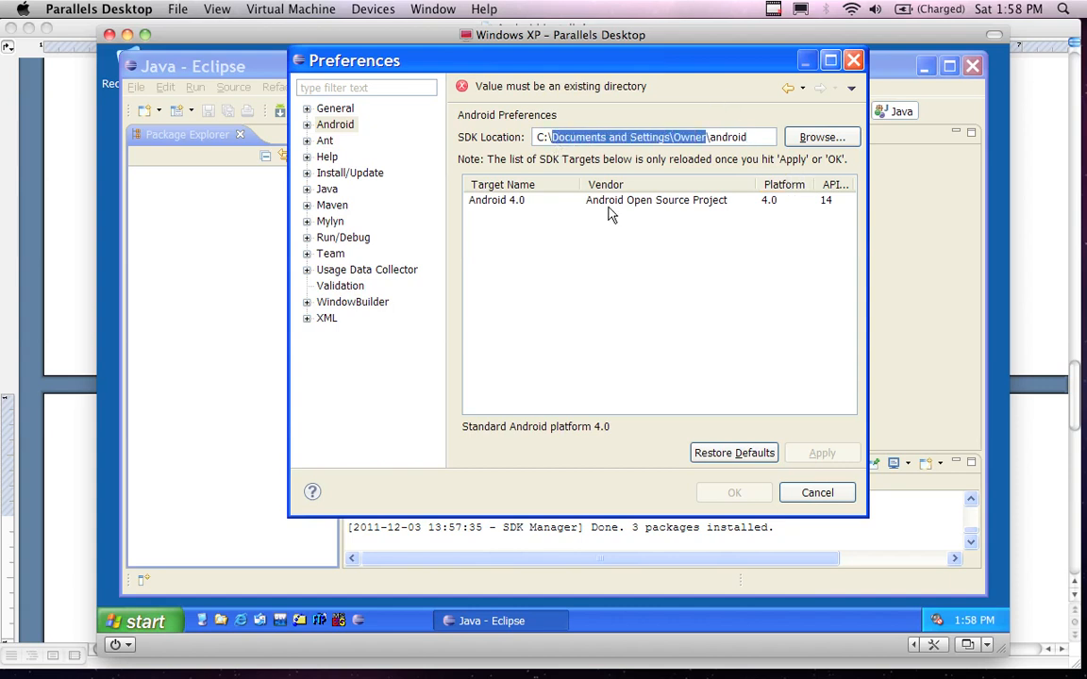
pyautogui.write('Progr')
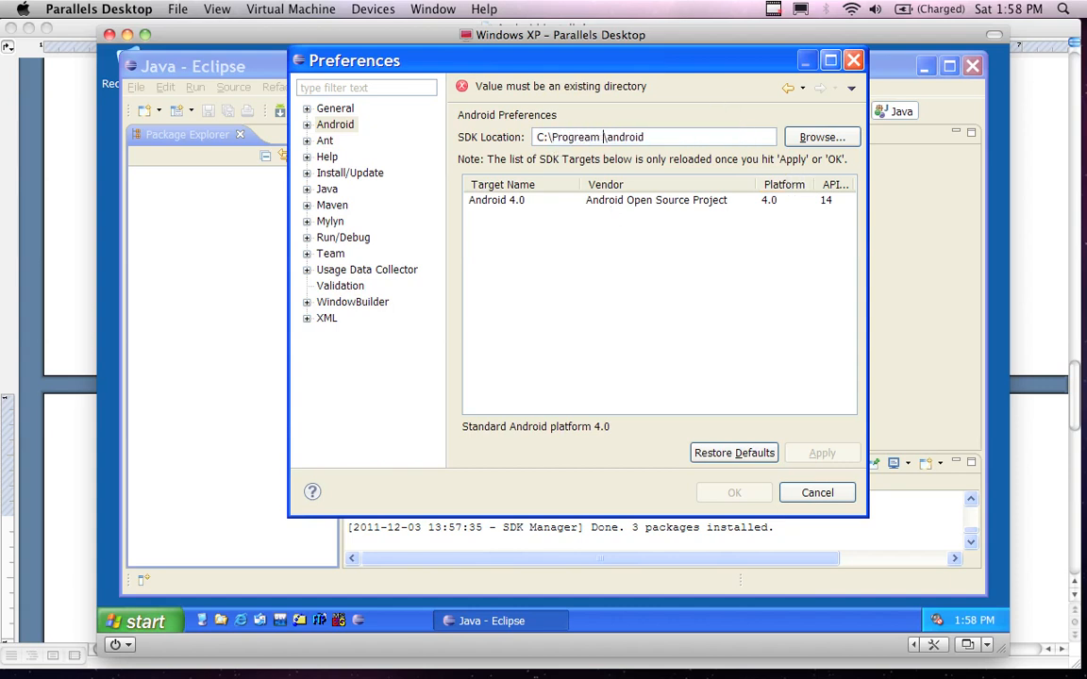
pyautogui.write('am Files\\')
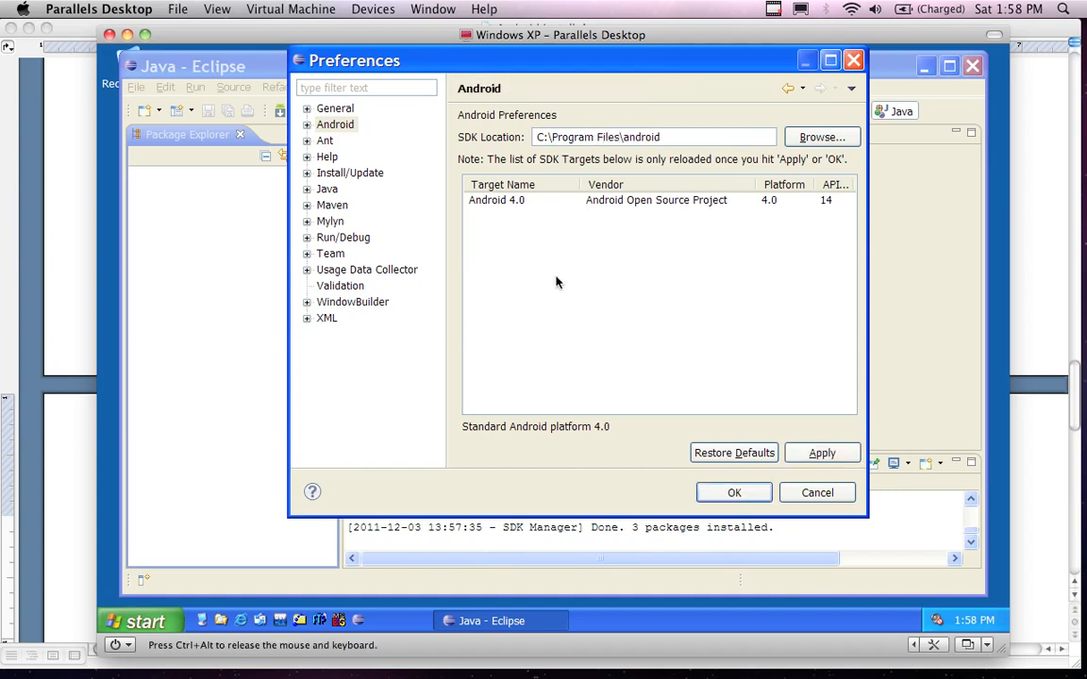
# Step: Check the contents of the android folder under Program Files on Local Disk (C:) in Windows Explorer
pyautogui.click(143, 622)
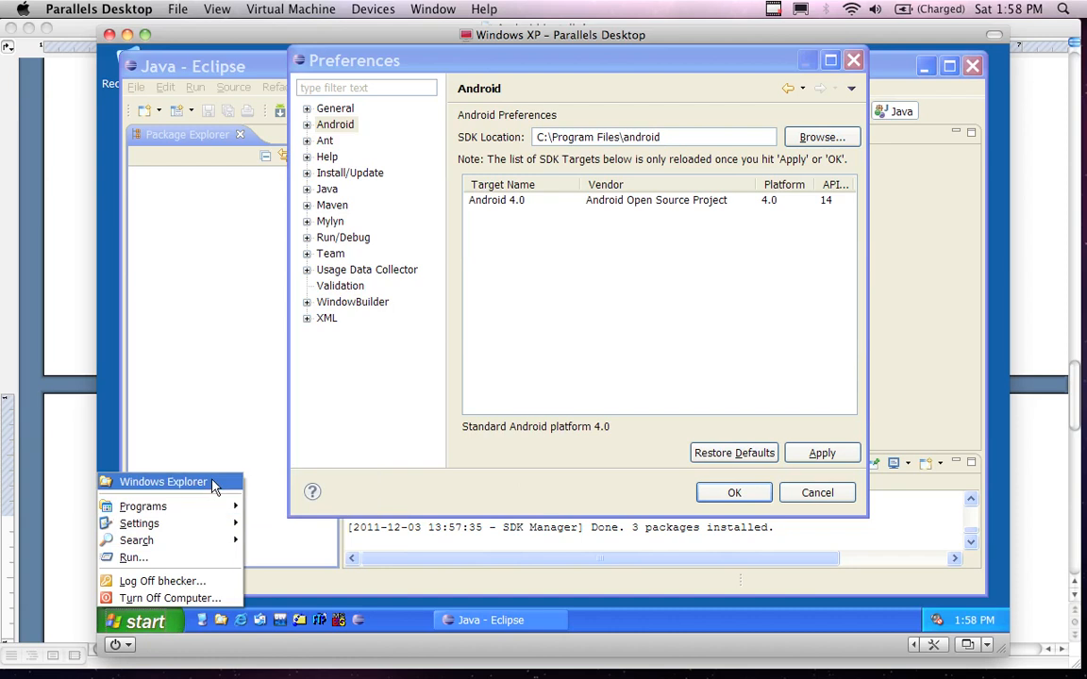
pyautogui.click(151, 482)
pyautogui.click(291, 255)
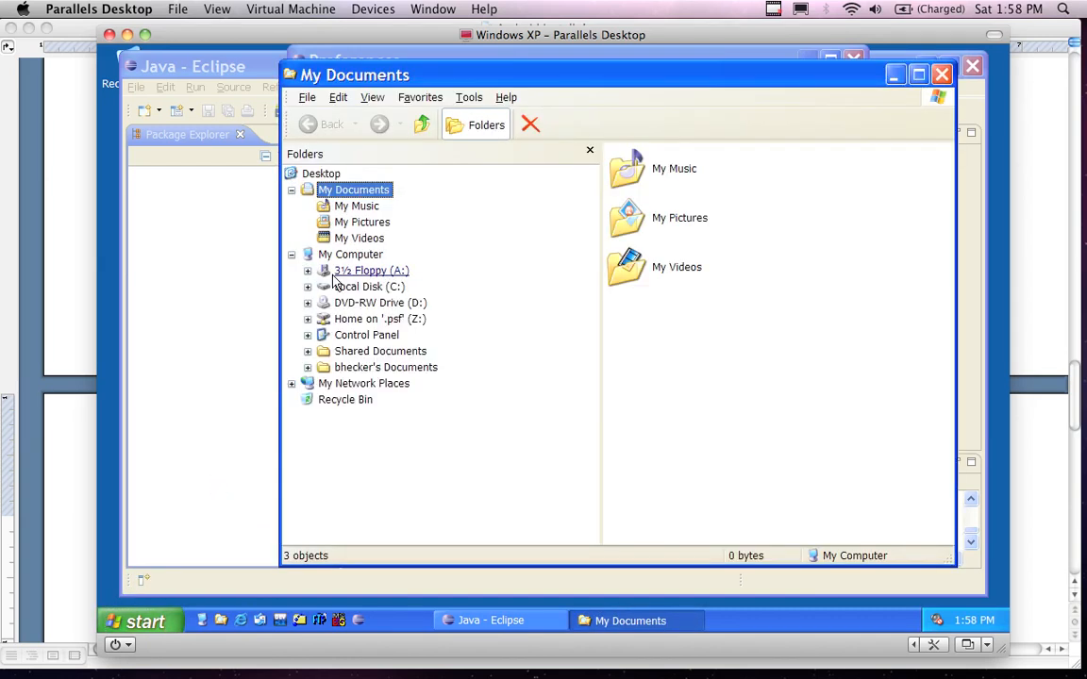
pyautogui.click(347, 287)
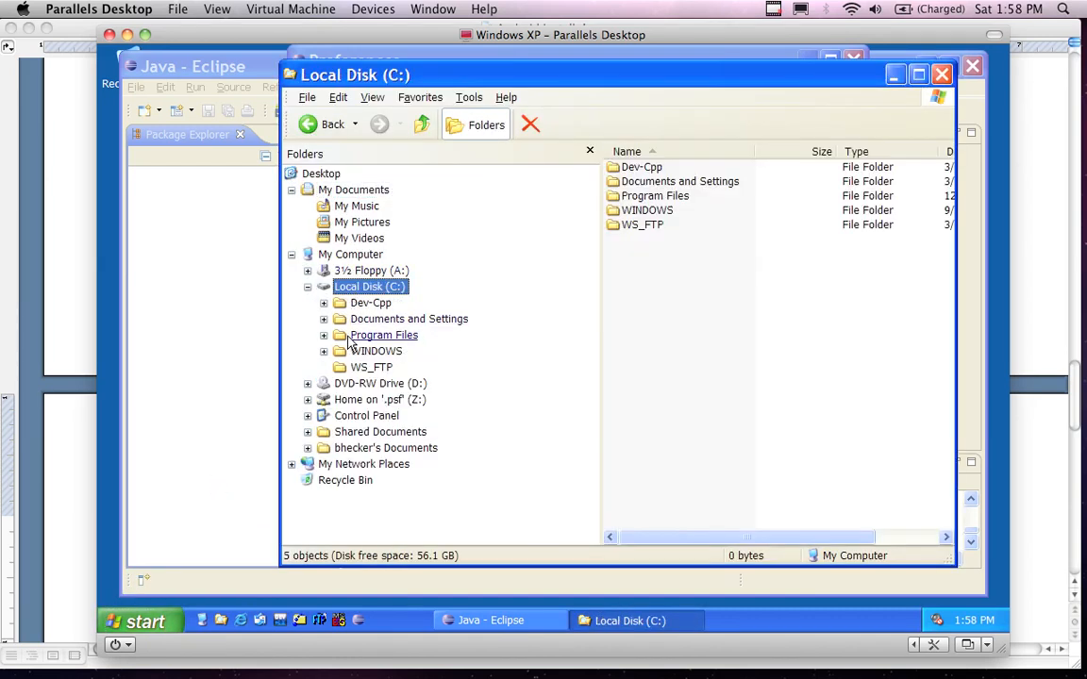
pyautogui.click(384, 336)
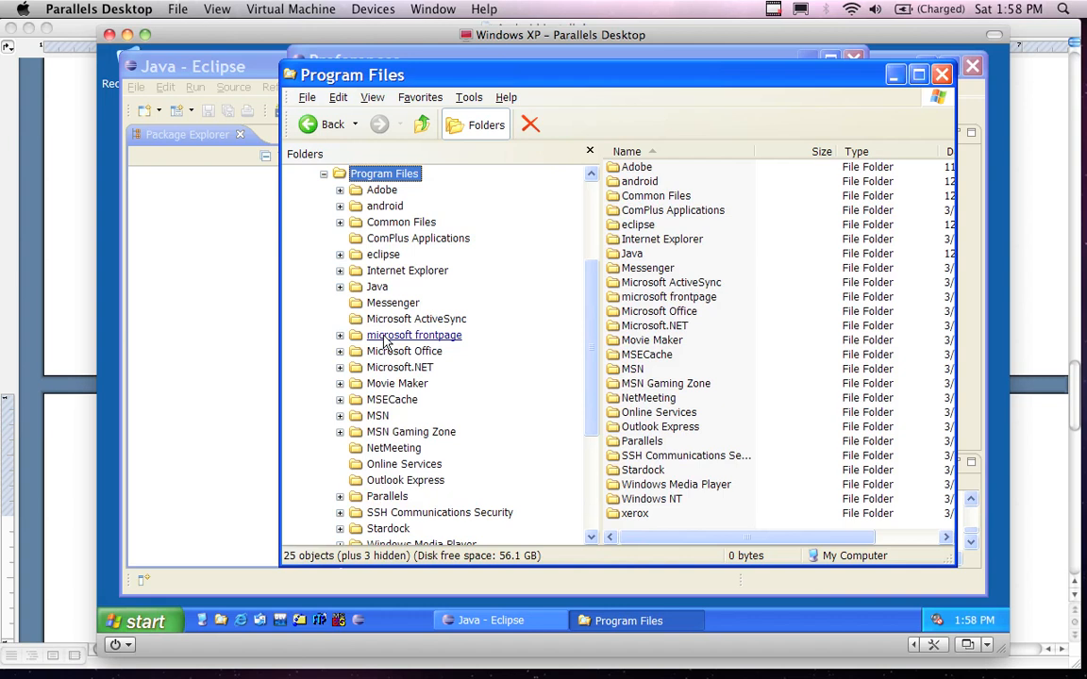
pyautogui.click(385, 209)
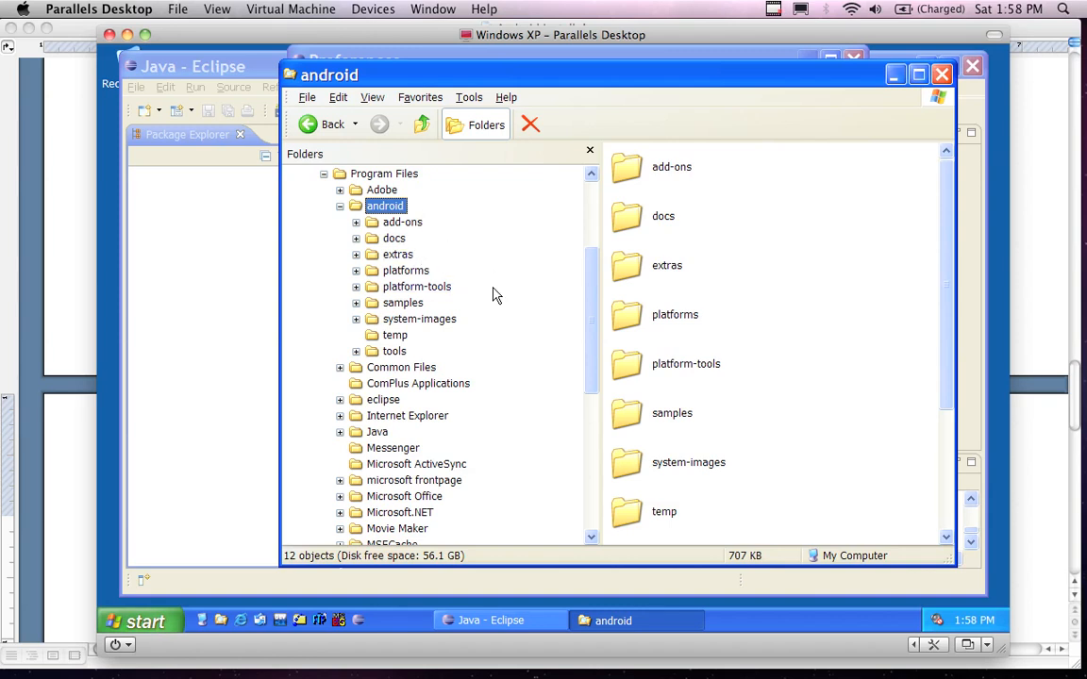
pyautogui.click(340, 206)
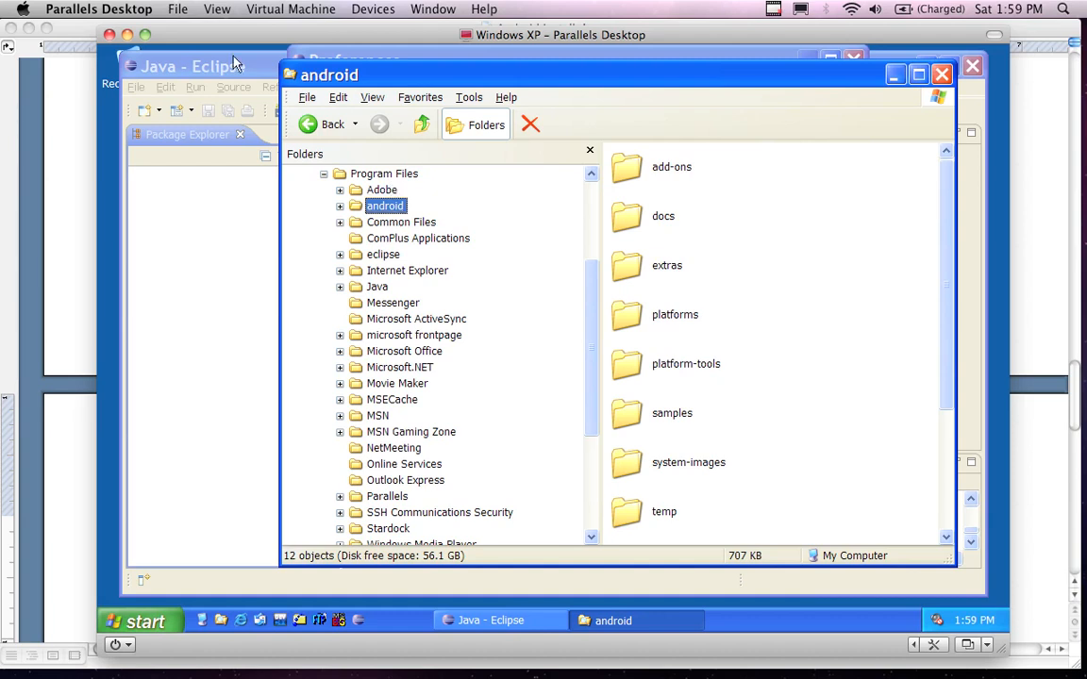
# Step: Return to the Eclipse preferences and apply the new SDK location to reload the list of SDK targets
pyautogui.click(236, 65)
pyautogui.click(619, 138)
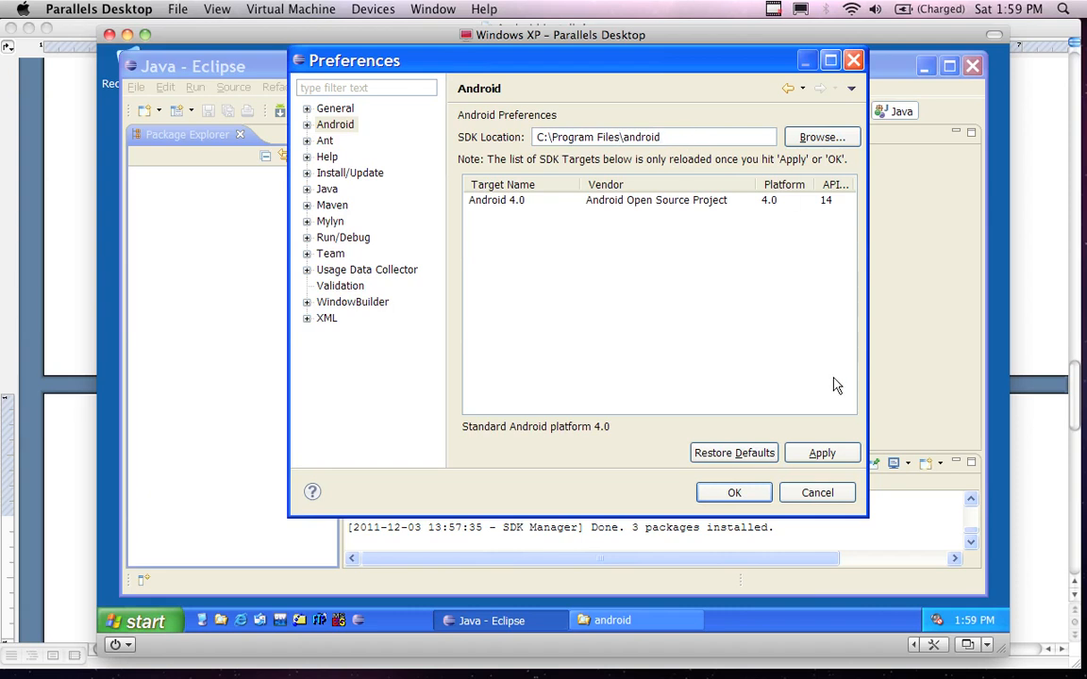
pyautogui.click(818, 457)
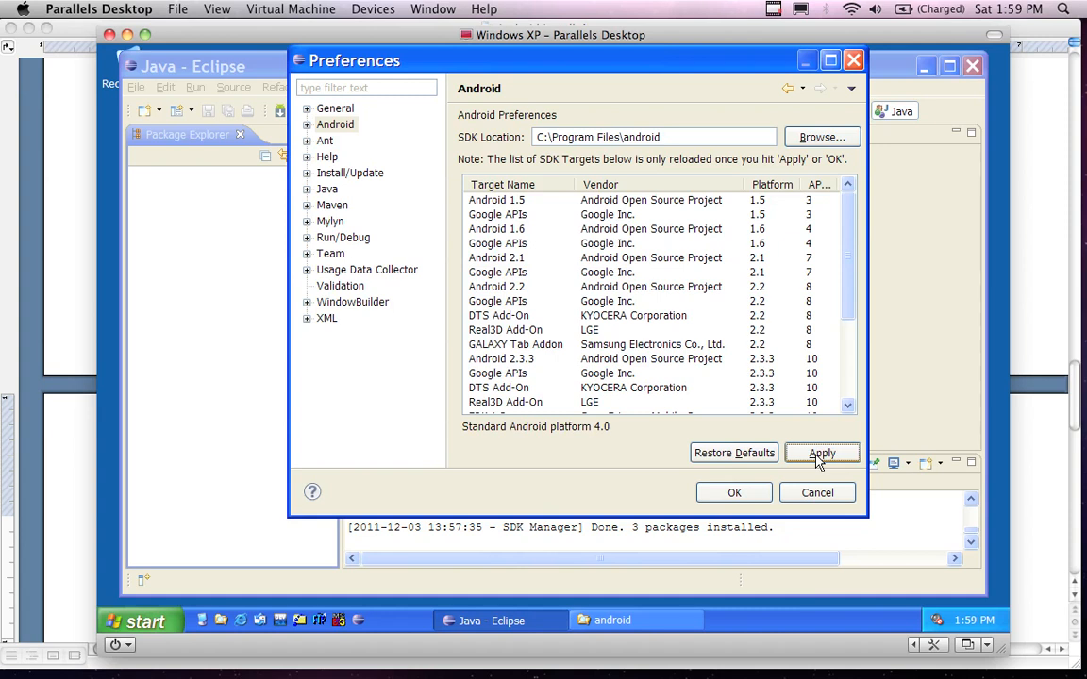
# Step: Check the listed SDK targets, apply the Android preferences with SDK location C:\Program Files\android, and close the preferences
pyautogui.click(818, 457)
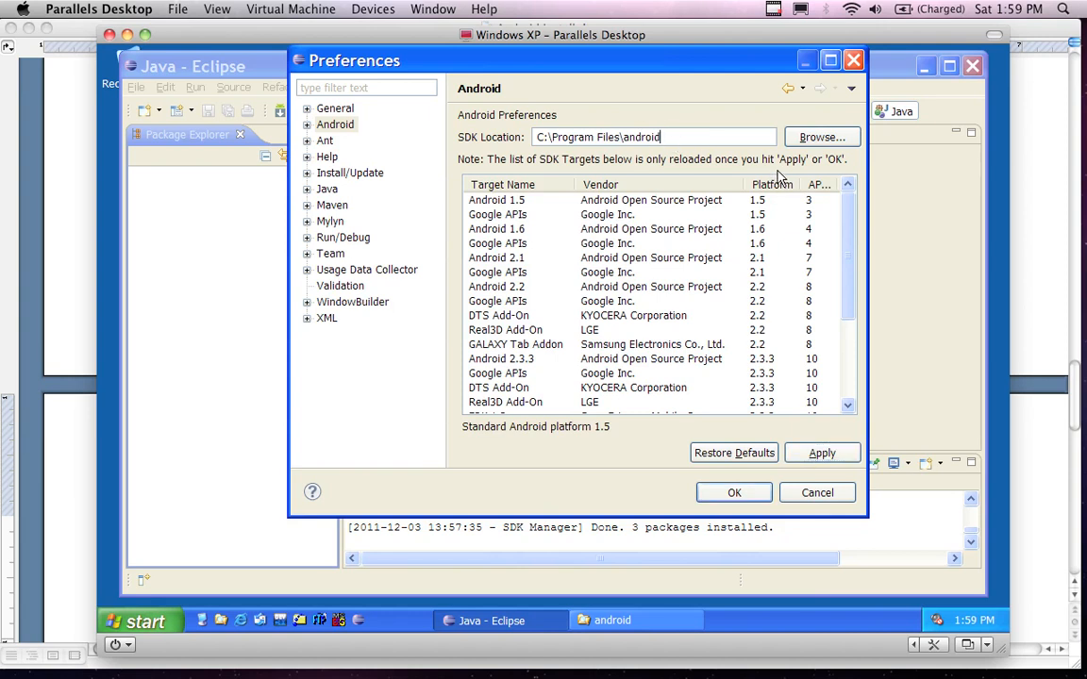
pyautogui.moveTo(845, 218); pyautogui.dragTo(844, 191)
pyautogui.moveTo(847, 218)
pyautogui.mouseDown()
pyautogui.moveTo(861, 316)
pyautogui.moveTo(854, 216)
pyautogui.mouseUp()
pyautogui.moveTo(662, 60); pyautogui.dragTo(579, 86)
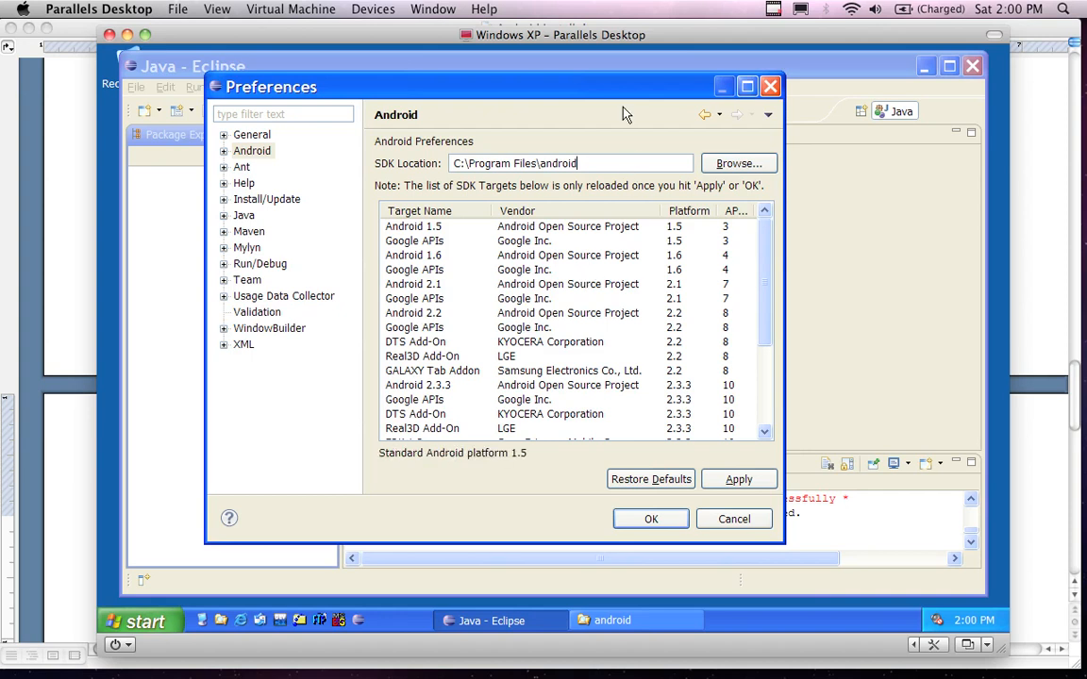
pyautogui.moveTo(630, 90); pyautogui.dragTo(644, 85)
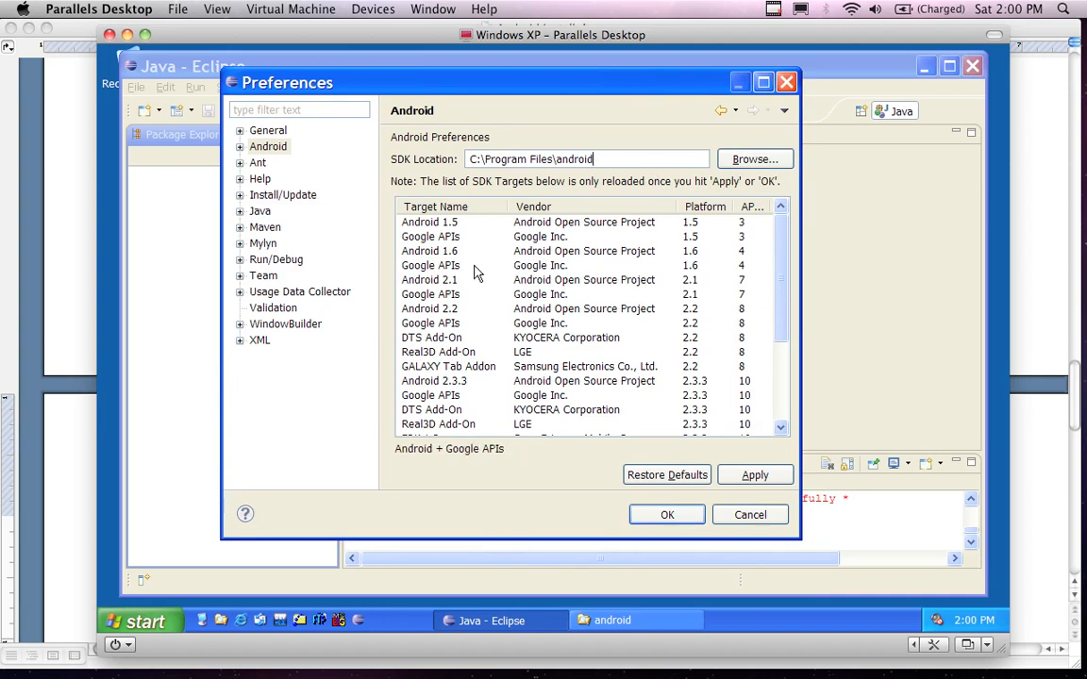
pyautogui.scroll(-3, 783, 242)
pyautogui.scroll(3, 783, 242)
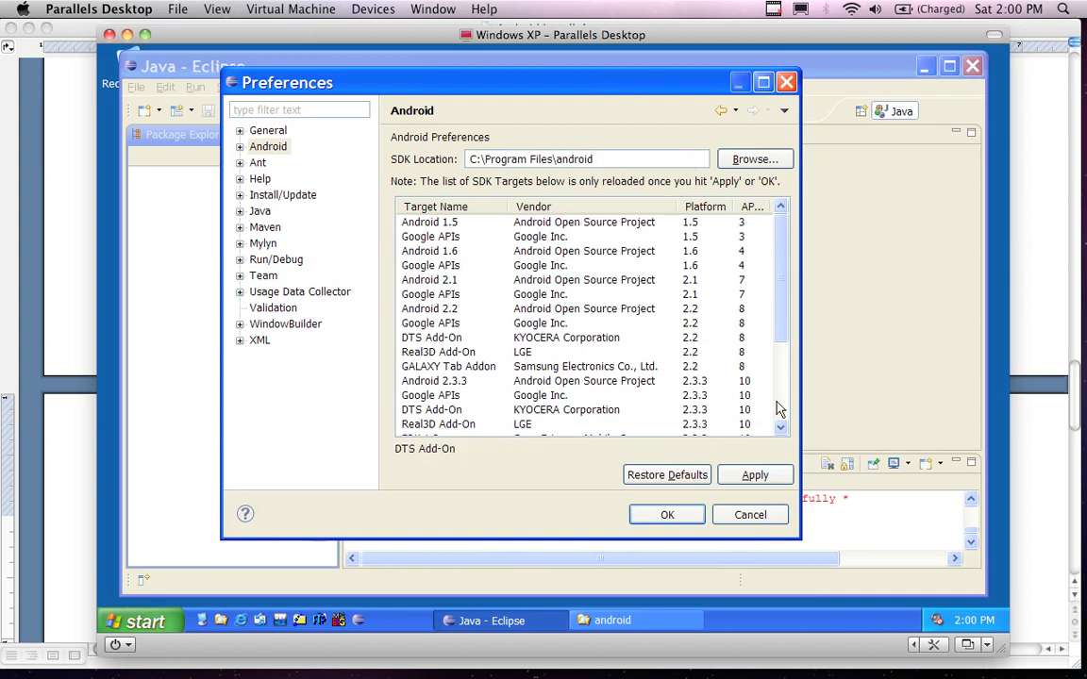
pyautogui.click(745, 482)
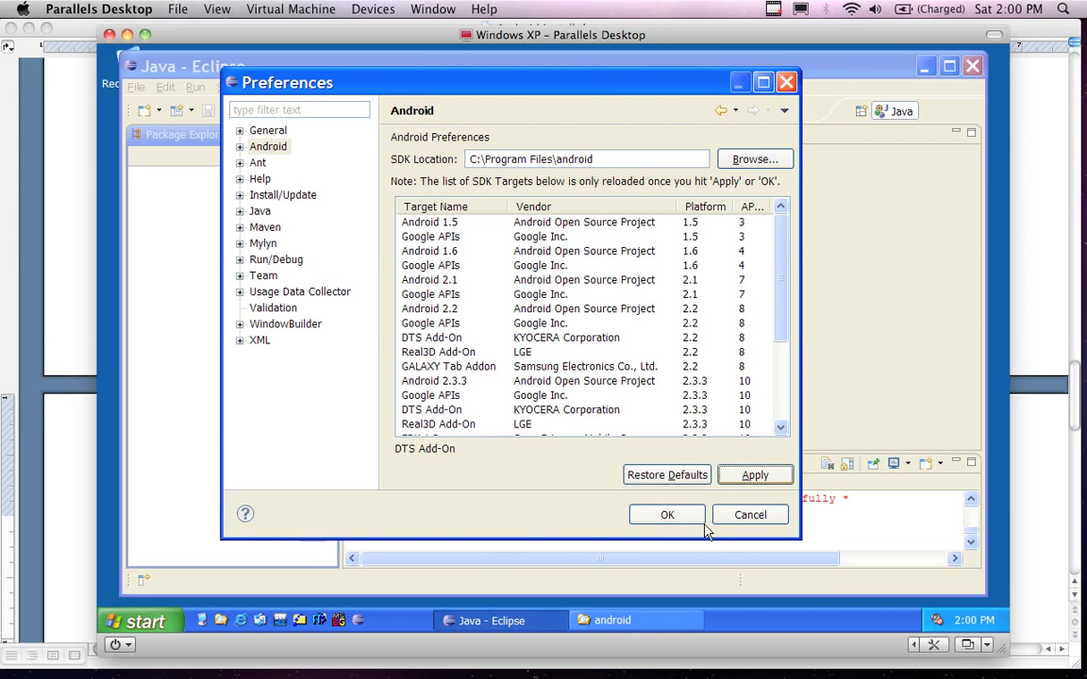
pyautogui.click(674, 517)
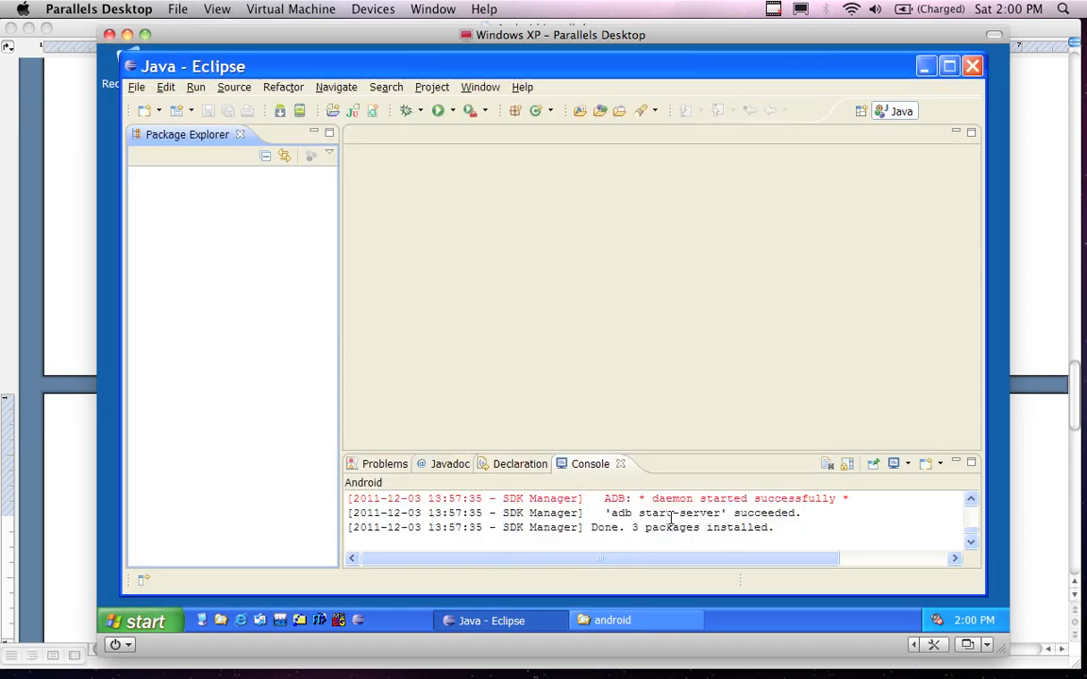
# Step: Start a new project of the Android Sample Project type and continue to the build target selection
pyautogui.click(137, 87)
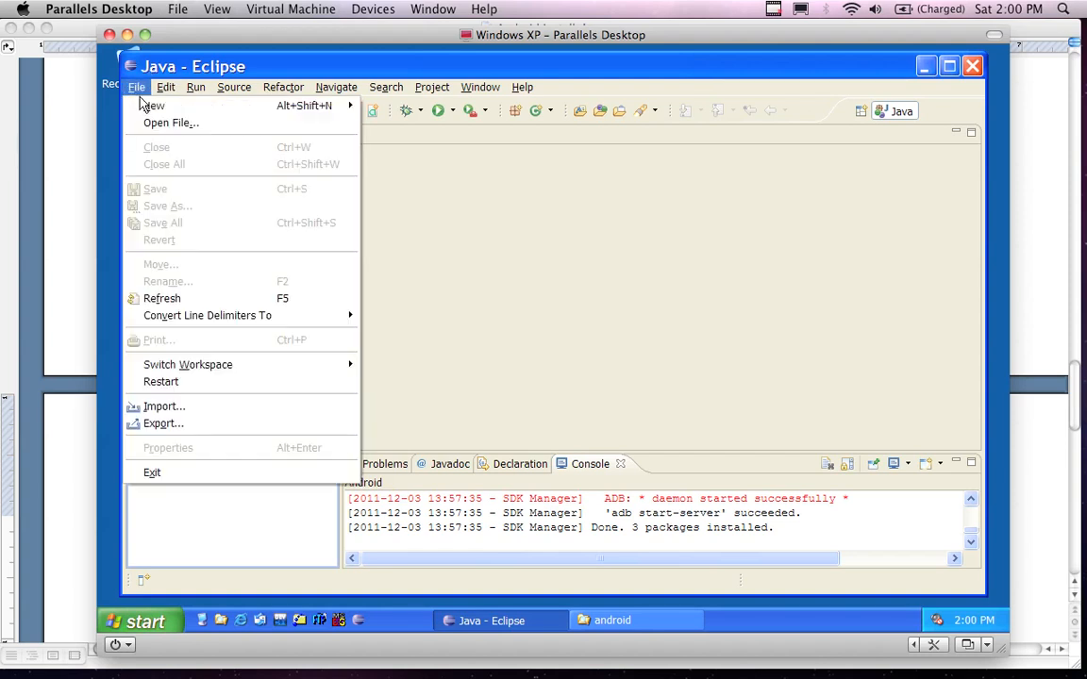
pyautogui.moveTo(142, 110)
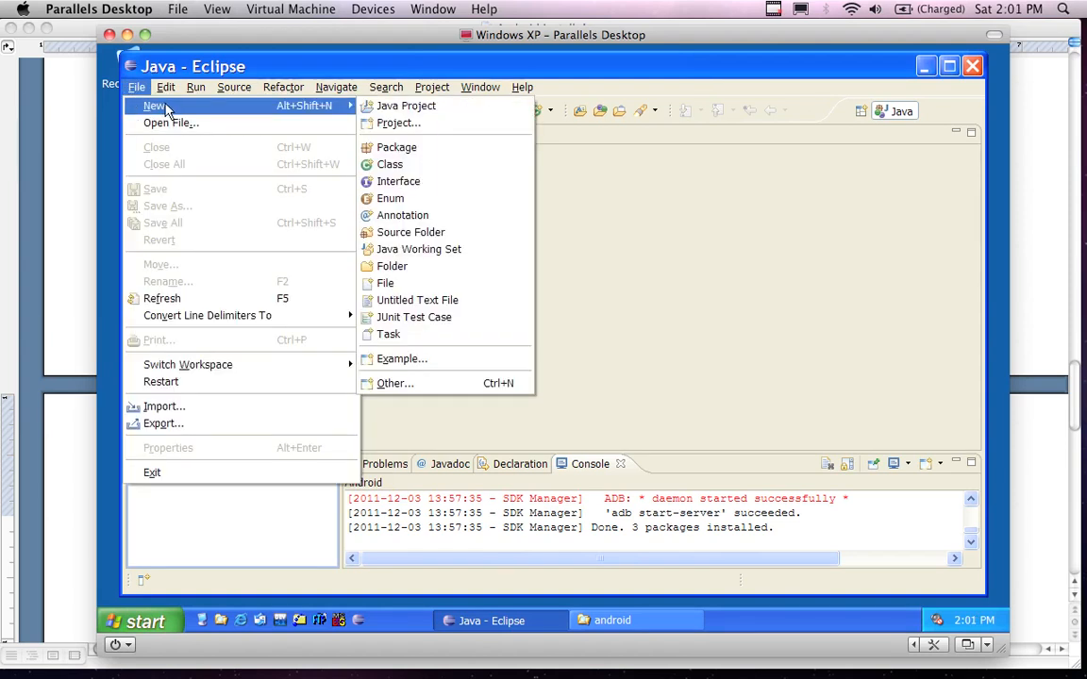
pyautogui.click(389, 124)
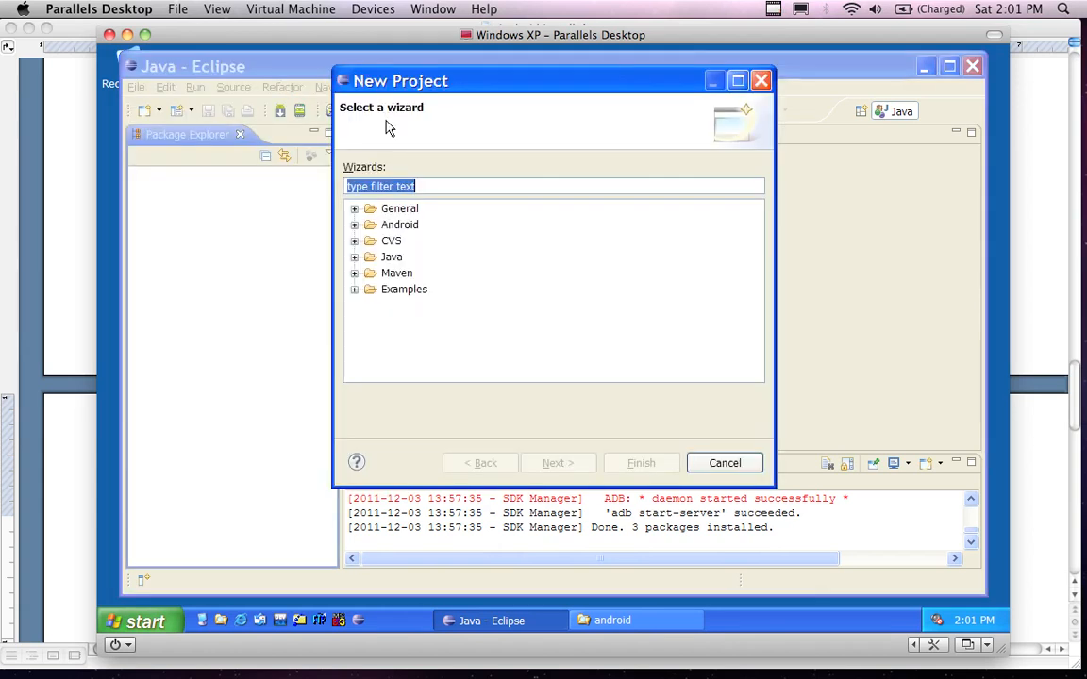
pyautogui.click(354, 225)
pyautogui.click(399, 224)
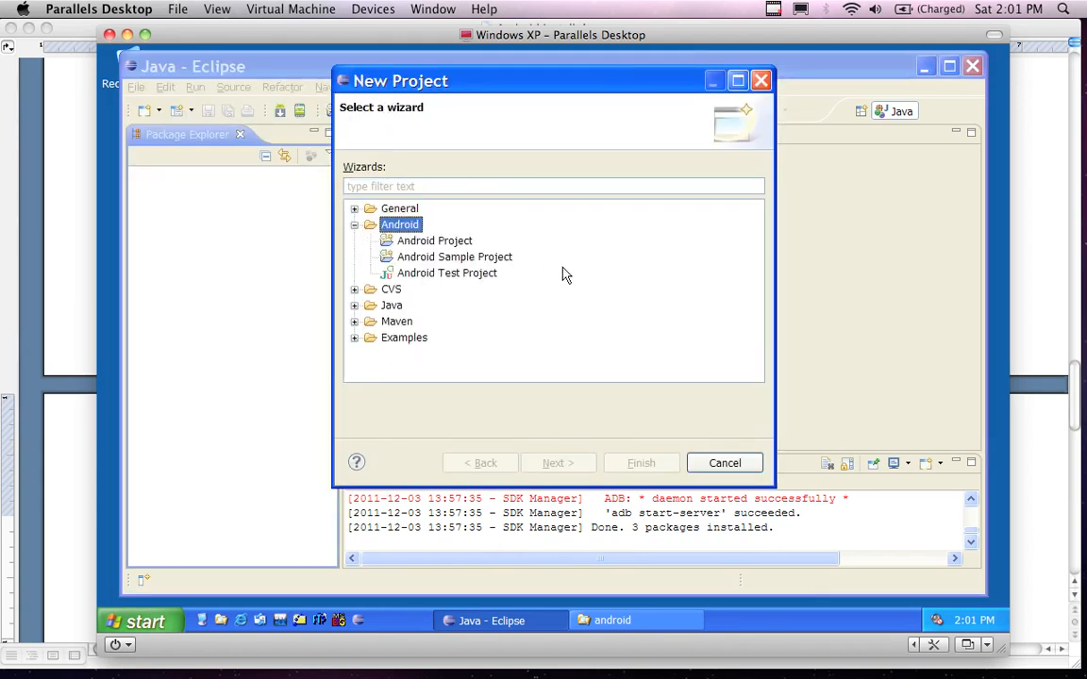
pyautogui.click(483, 258)
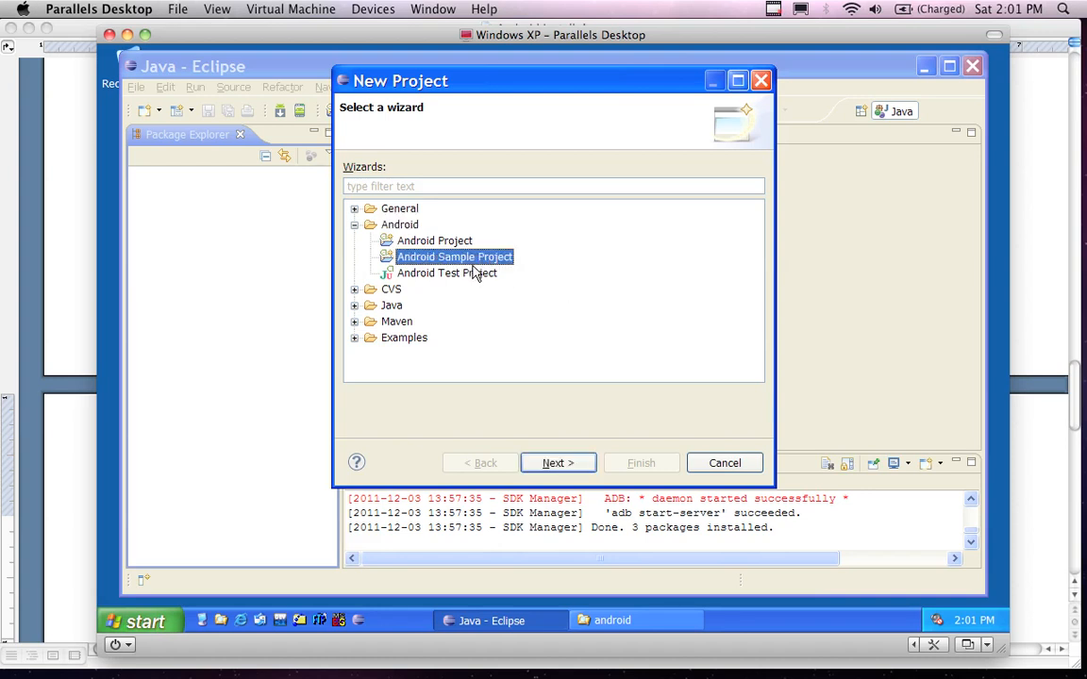
pyautogui.click(449, 245)
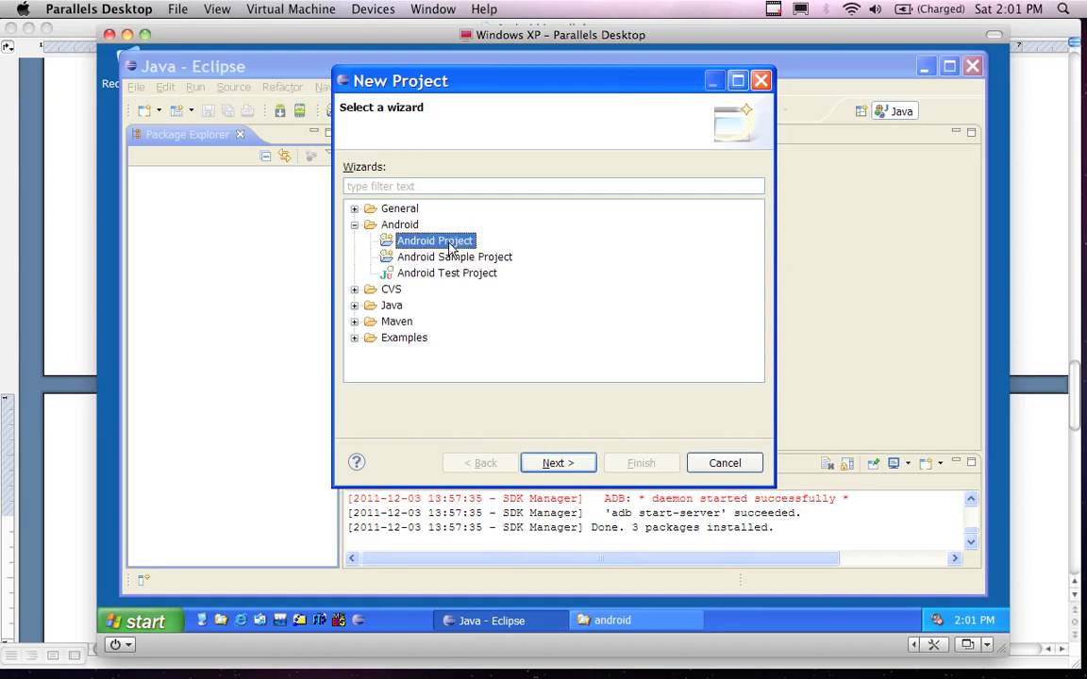
pyautogui.click(478, 259)
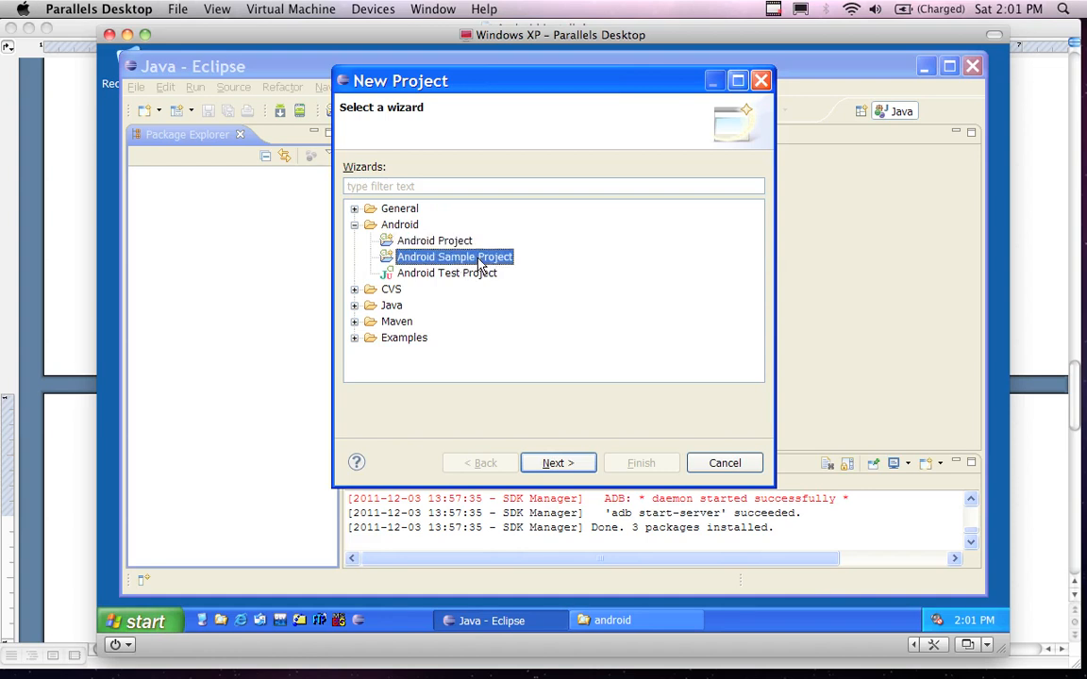
pyautogui.click(556, 462)
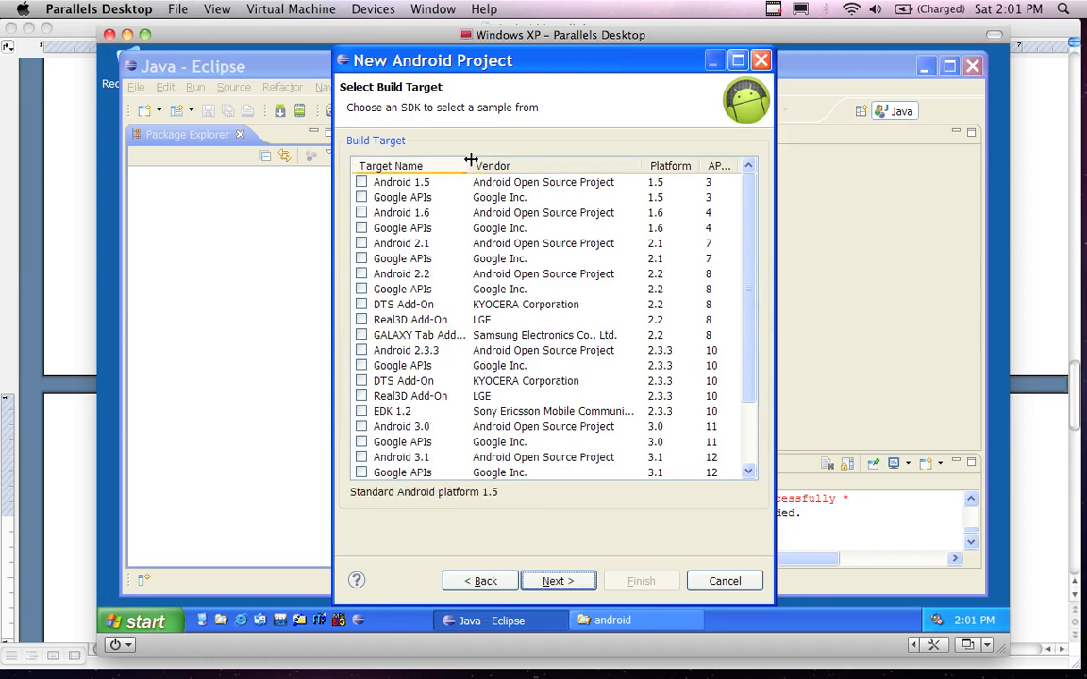
# Step: Widen the target name column and choose Android 4.0 from Android Open Source Project as the sample's build target
pyautogui.moveTo(469, 162); pyautogui.dragTo(556, 168)
pyautogui.click(433, 340)
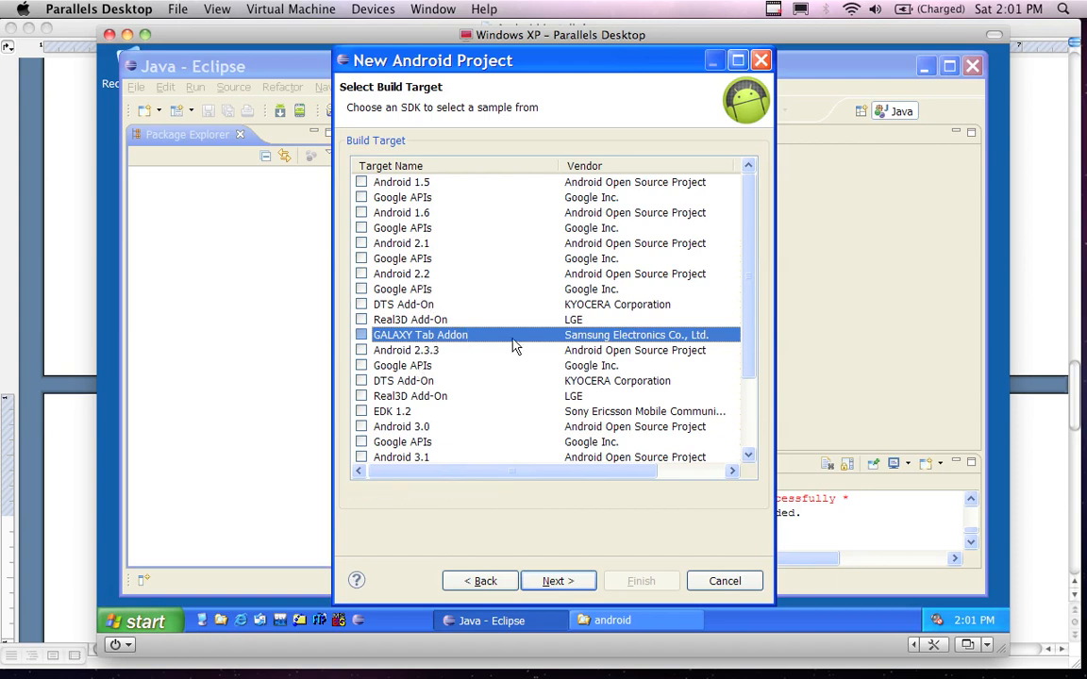
pyautogui.scroll(-2, 515, 346)
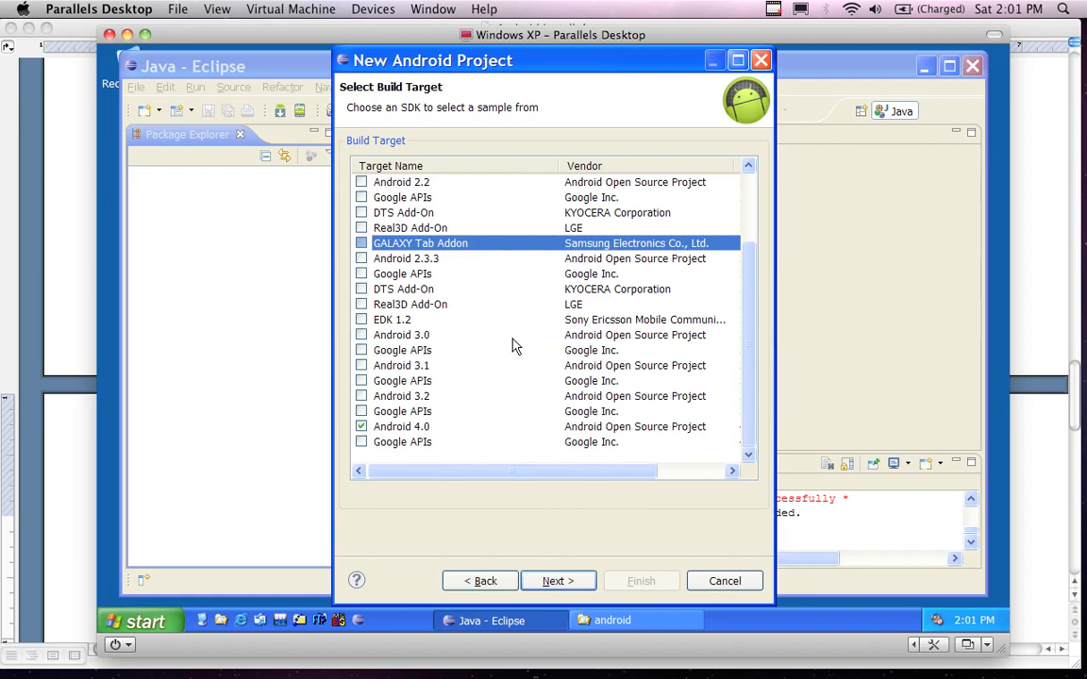
pyautogui.scroll(2, 515, 346)
pyautogui.scroll(-2, 514, 347)
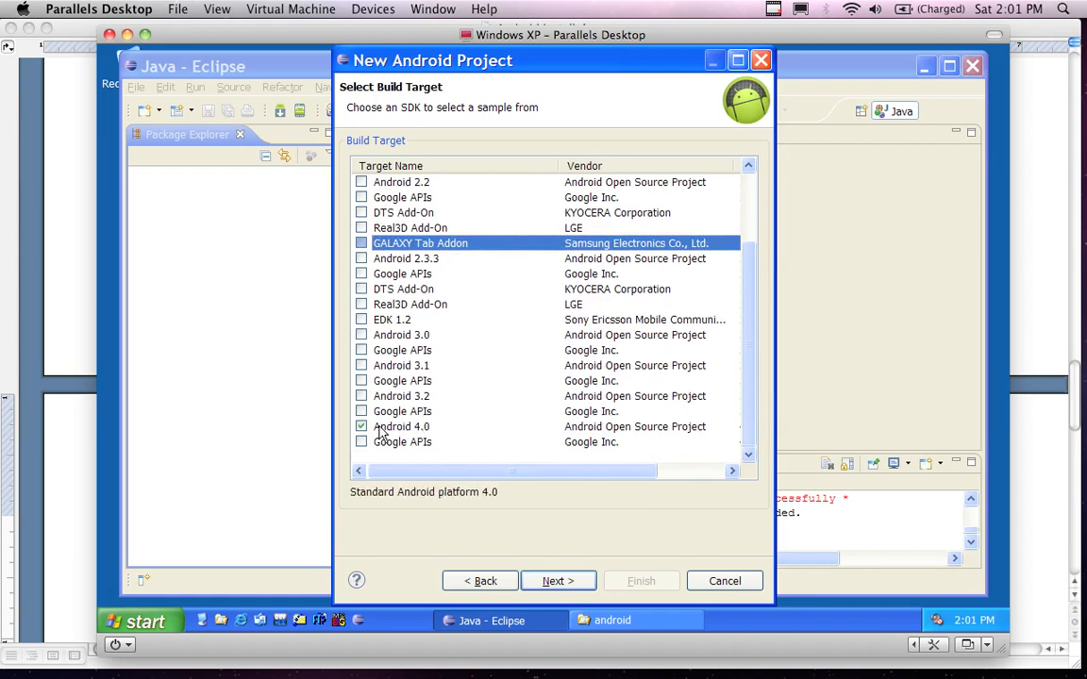
pyautogui.click(409, 432)
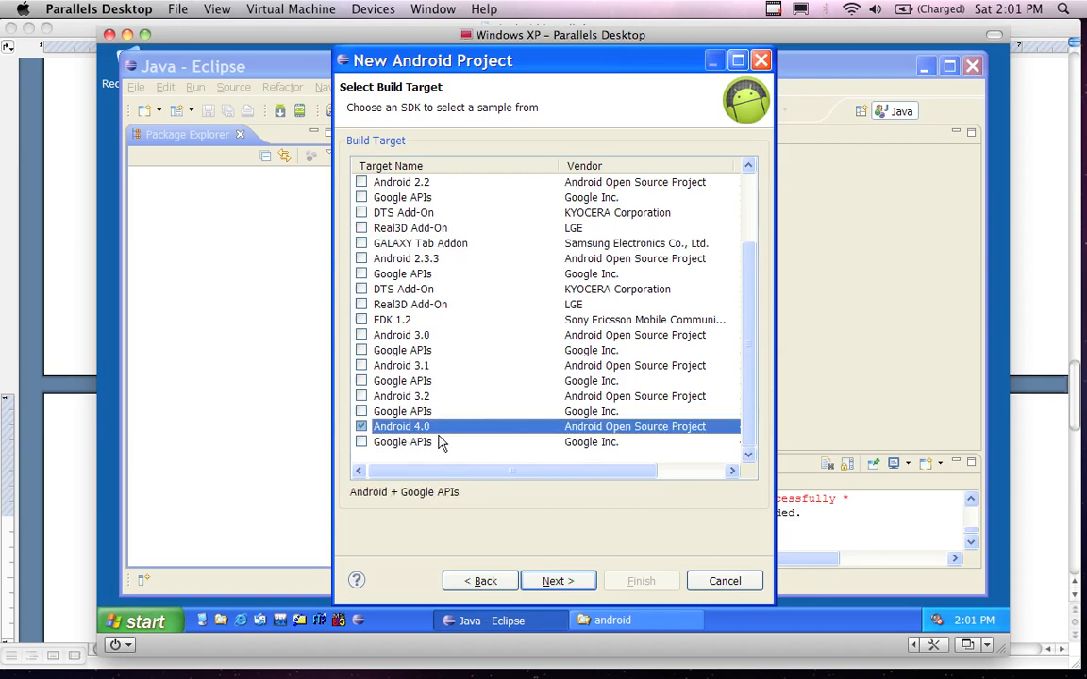
pyautogui.click(557, 581)
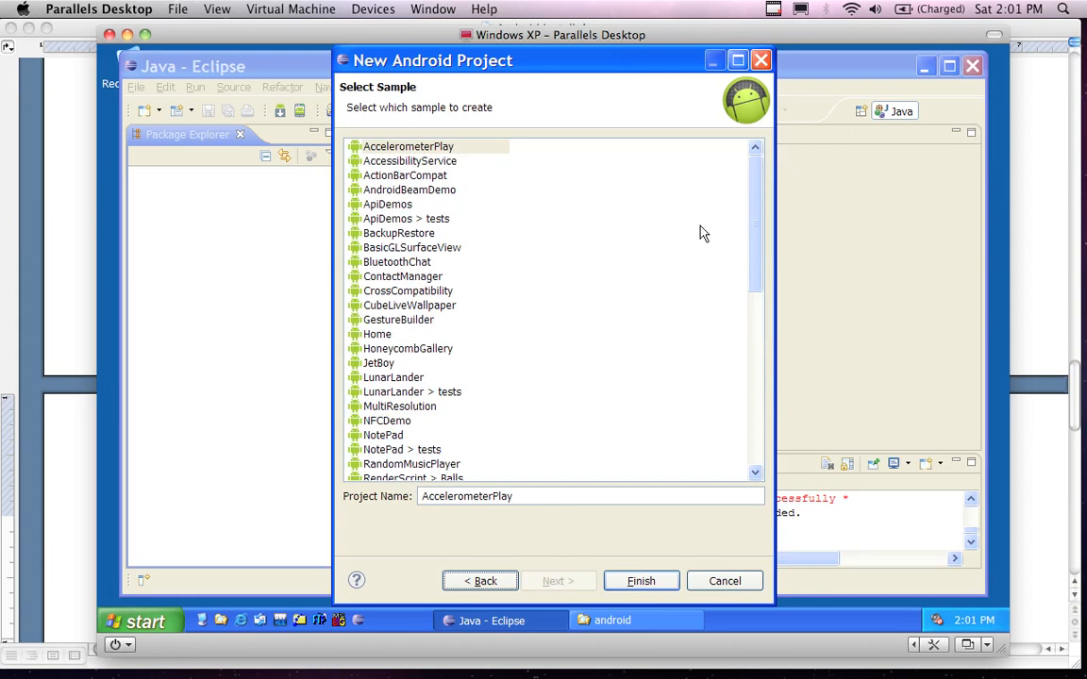
# Step: Choose the TicTacToeMain sample, keep TicTacToeMain as the project name, and create the project
pyautogui.moveTo(755, 178); pyautogui.dragTo(762, 332)
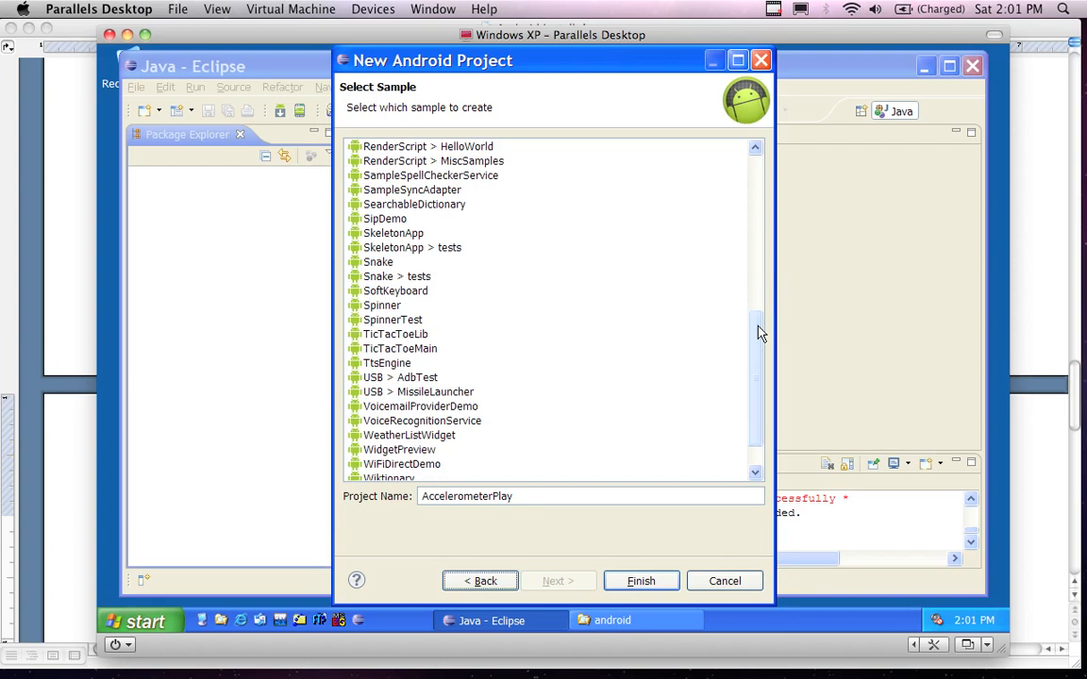
pyautogui.click(415, 349)
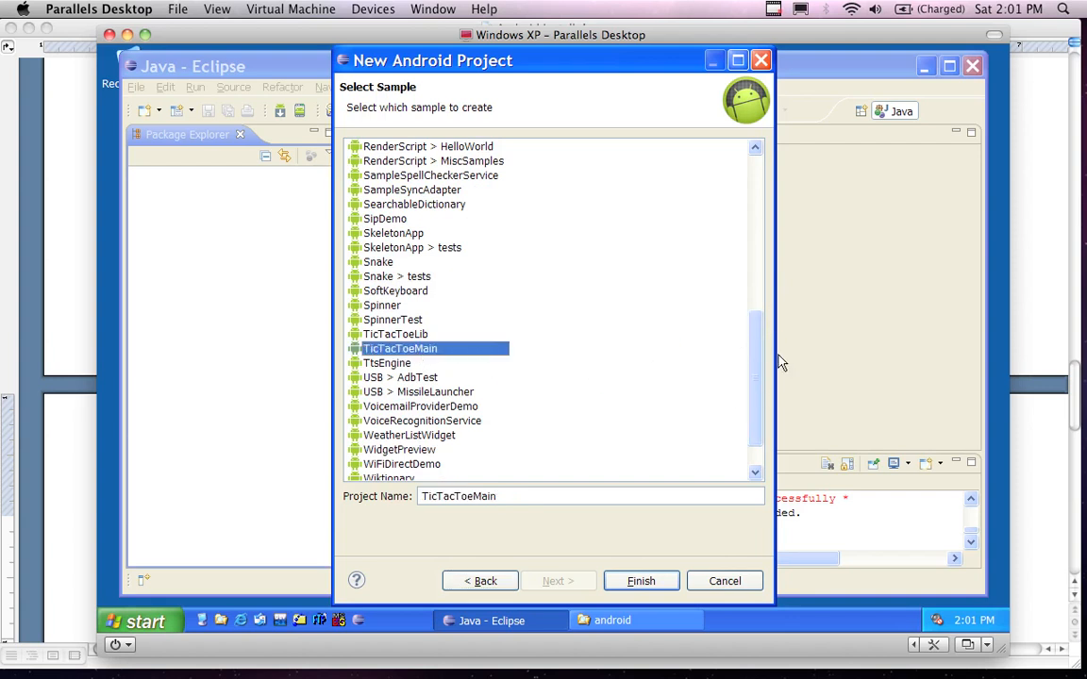
pyautogui.moveTo(752, 359); pyautogui.dragTo(757, 226)
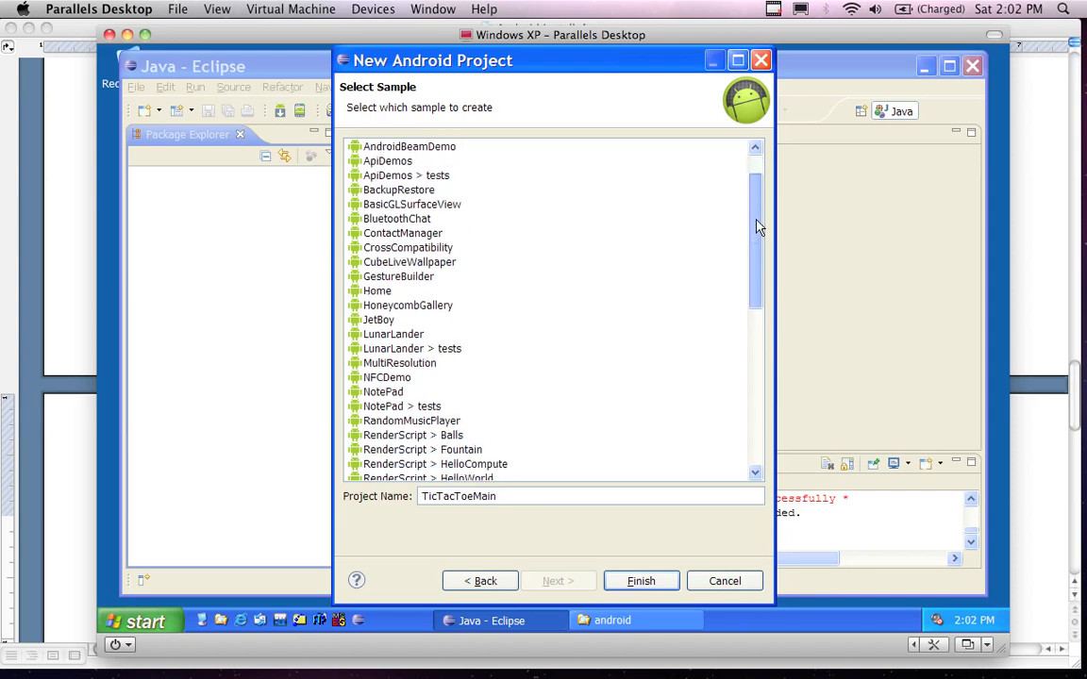
pyautogui.moveTo(760, 227); pyautogui.dragTo(755, 396)
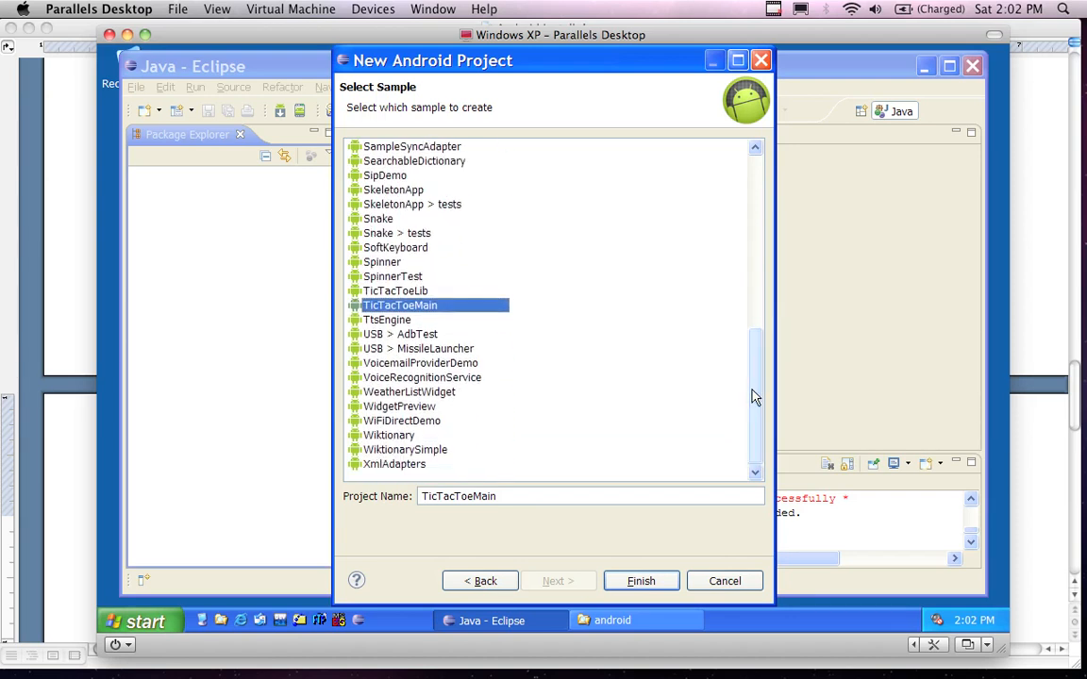
pyautogui.click(642, 582)
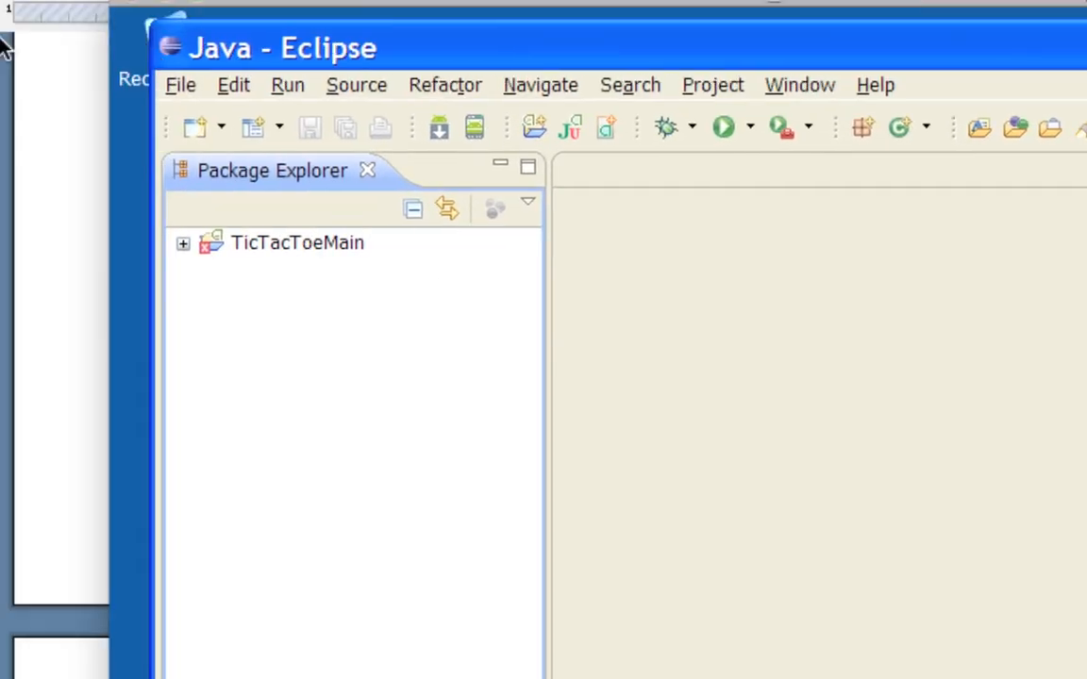
# Step: Open the wizard for creating another new project and reposition it to show the wizard list
pyautogui.click(182, 87)
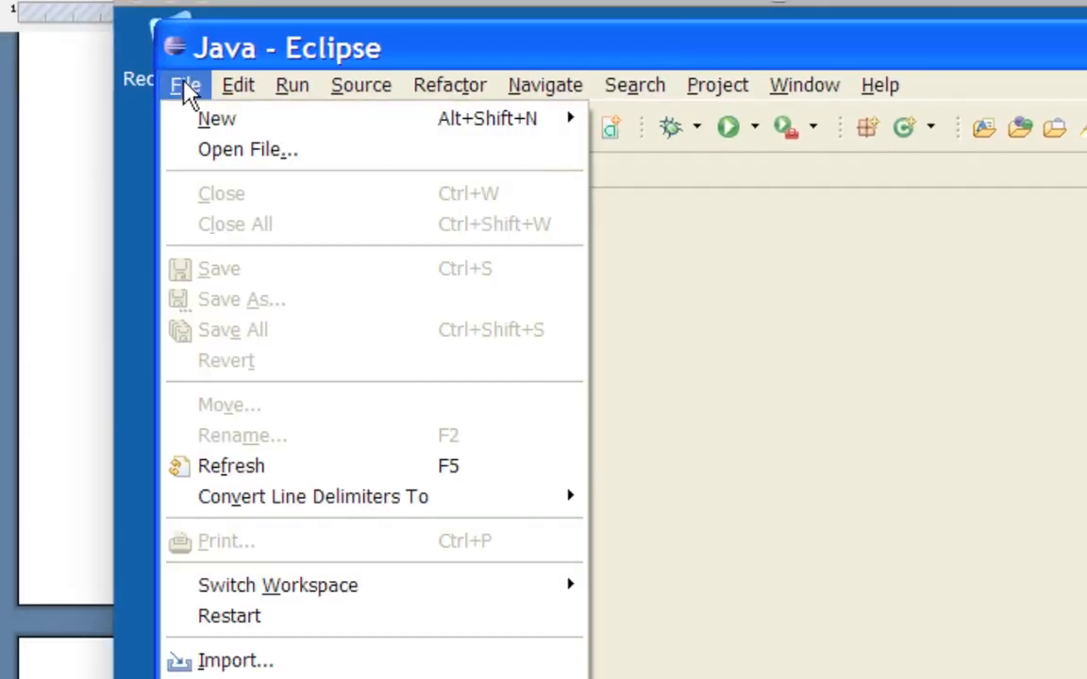
pyautogui.moveTo(211, 121)
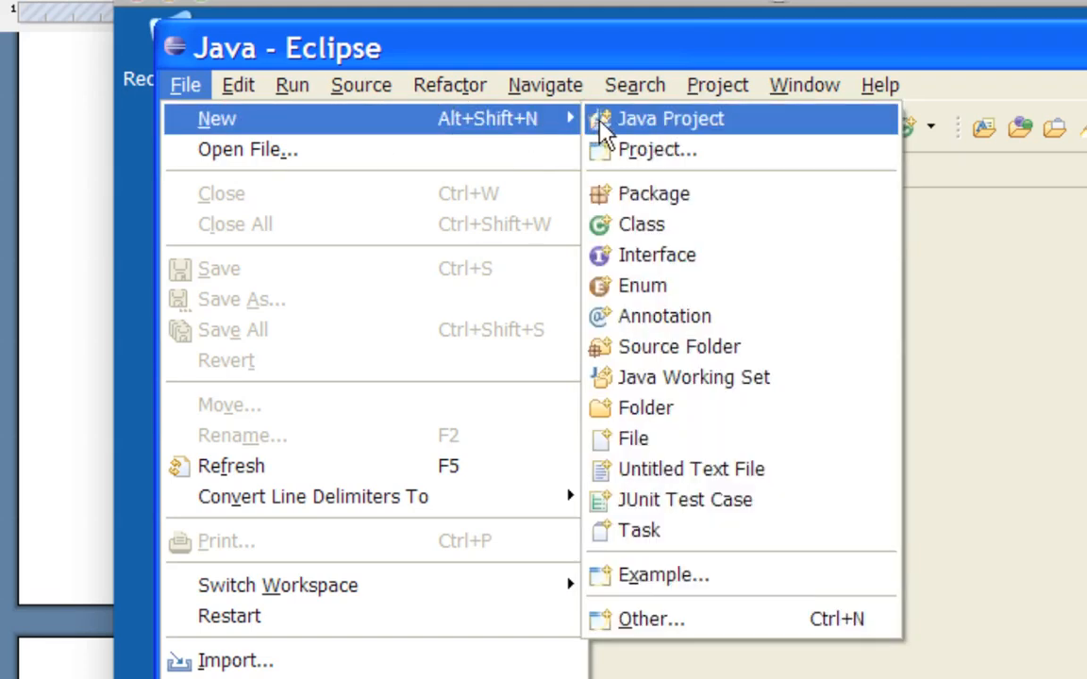
pyautogui.click(655, 151)
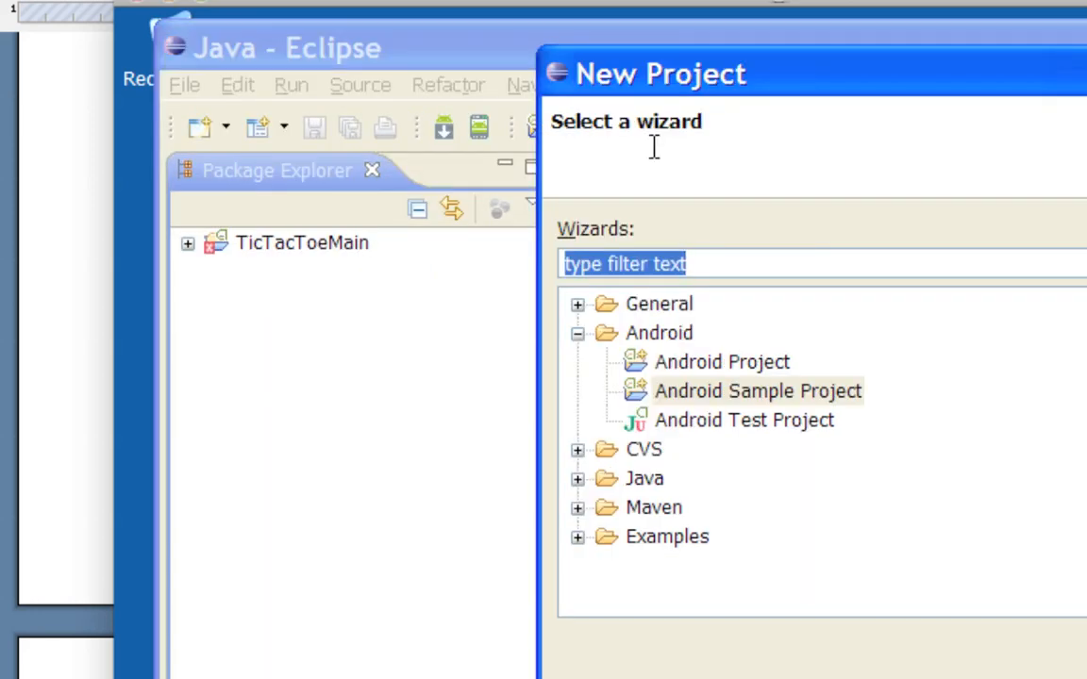
pyautogui.moveTo(760, 80); pyautogui.dragTo(550, 56)
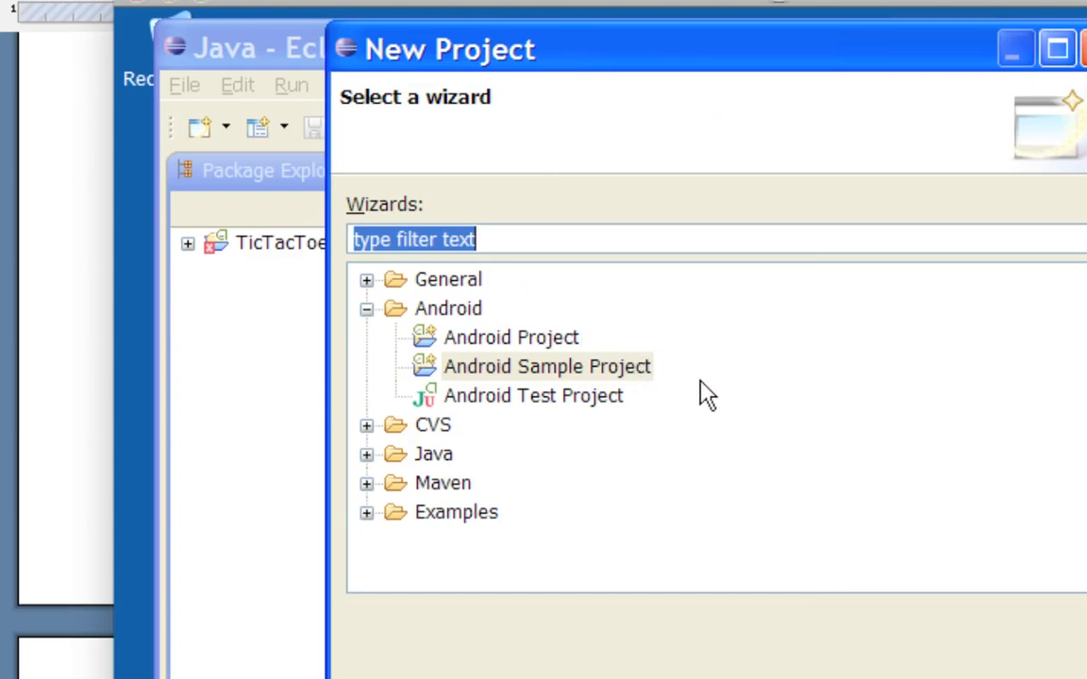
# Step: Examine the project types offered in the Android, Java and Maven categories of the new project wizard
pyautogui.click(487, 340)
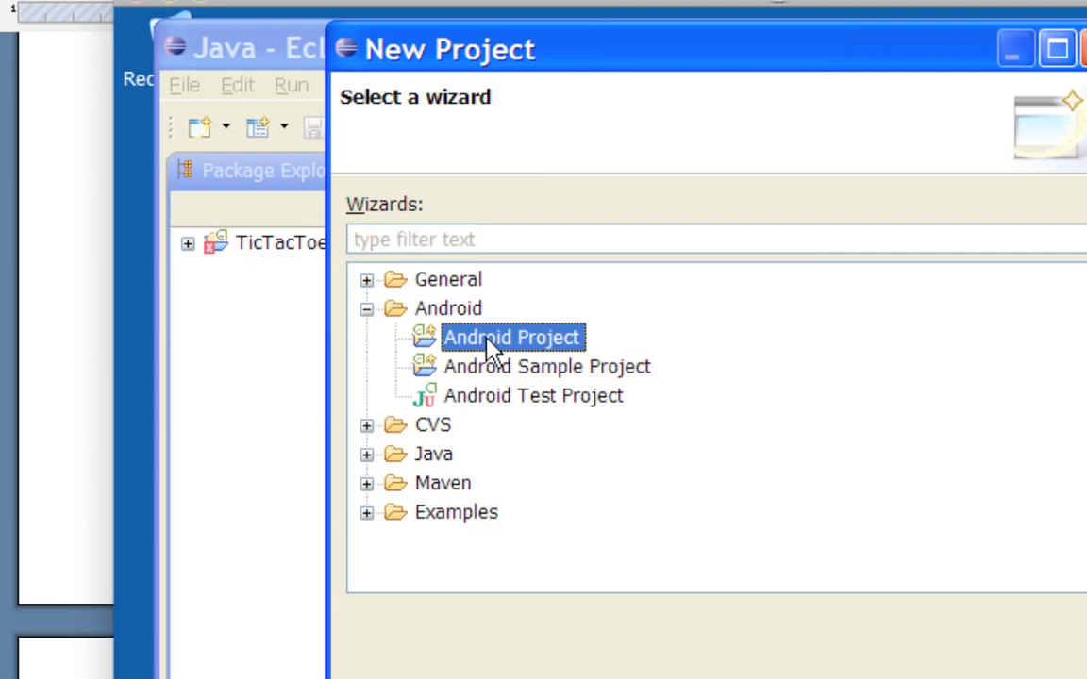
pyautogui.click(366, 309)
pyautogui.click(366, 309)
pyautogui.click(366, 308)
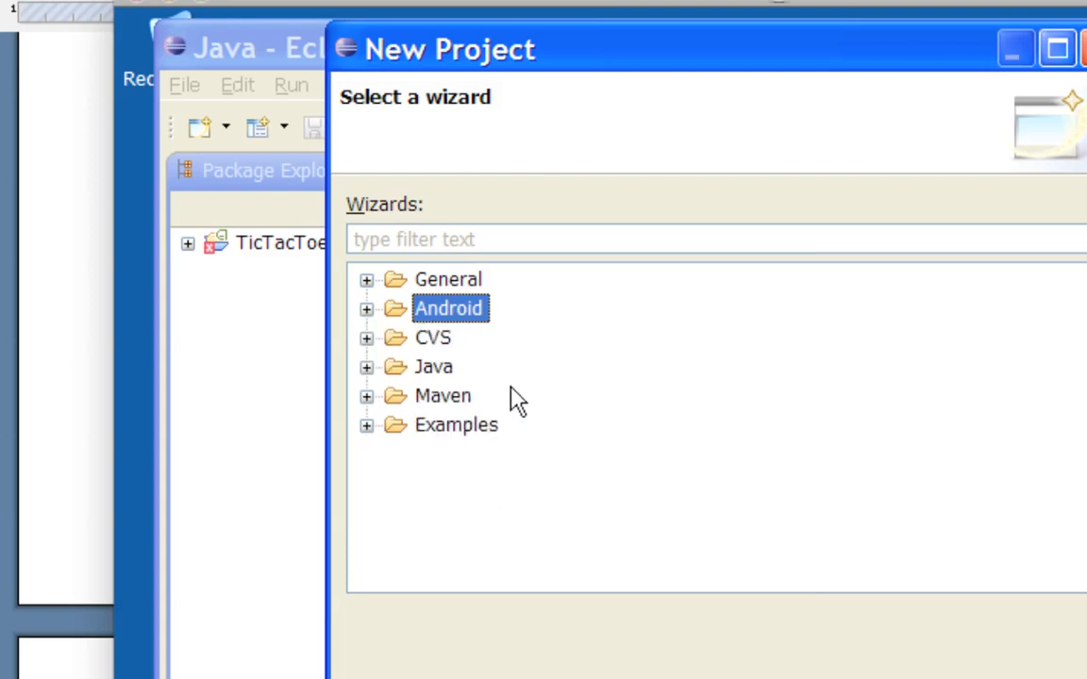
pyautogui.click(367, 368)
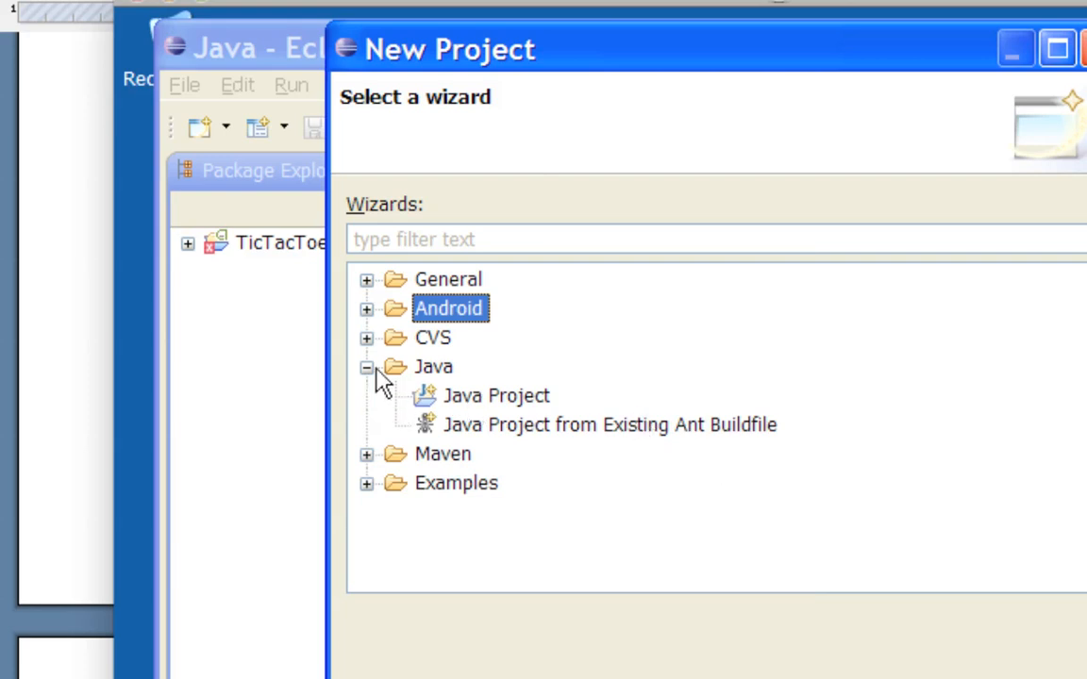
pyautogui.click(367, 368)
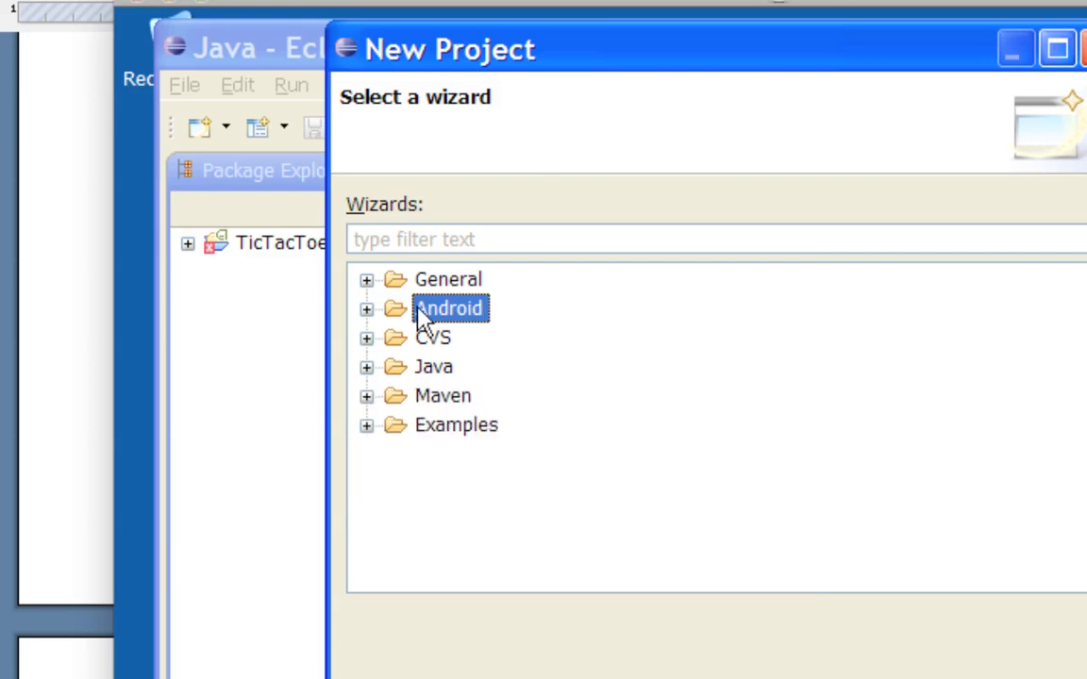
pyautogui.click(367, 398)
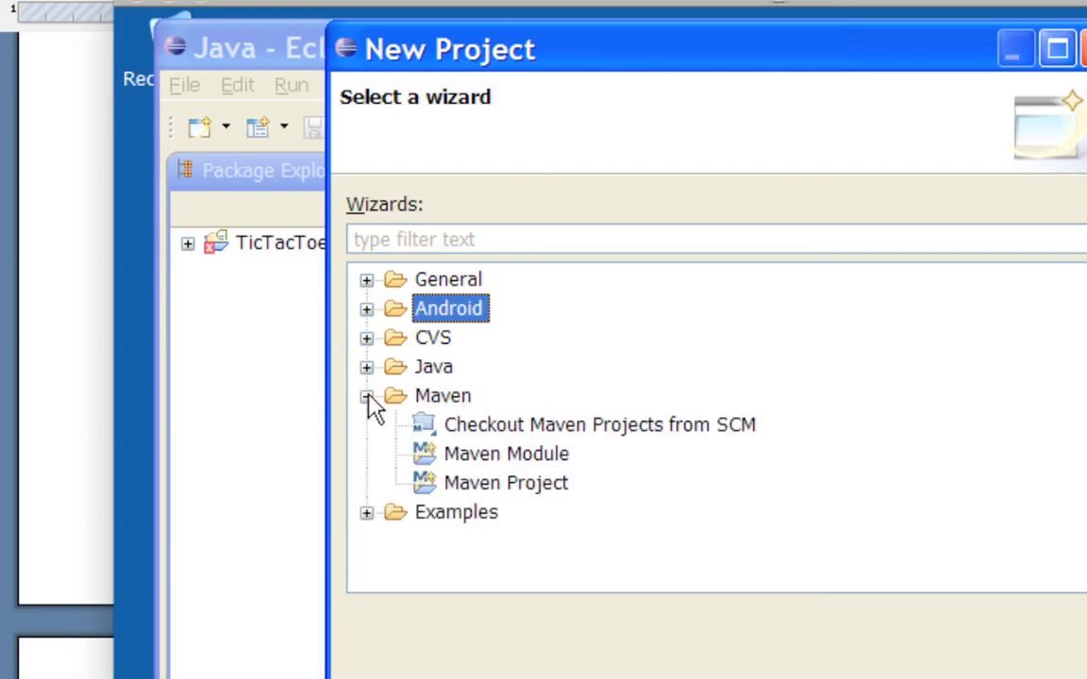
pyautogui.click(367, 397)
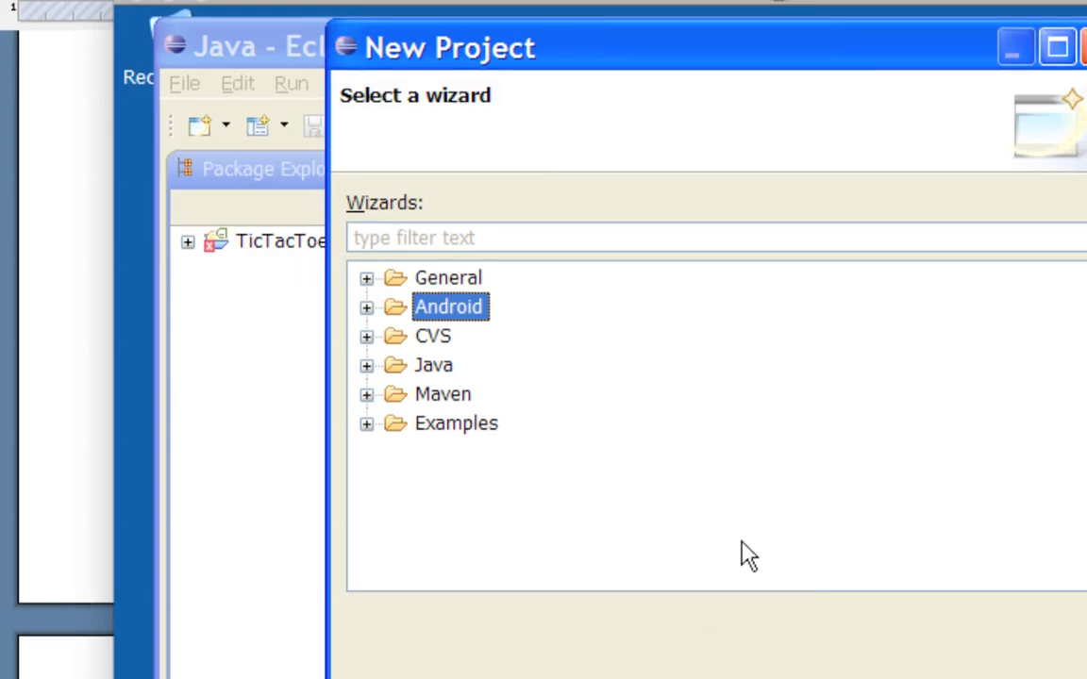
pyautogui.moveTo(852, 46); pyautogui.dragTo(746, 41)
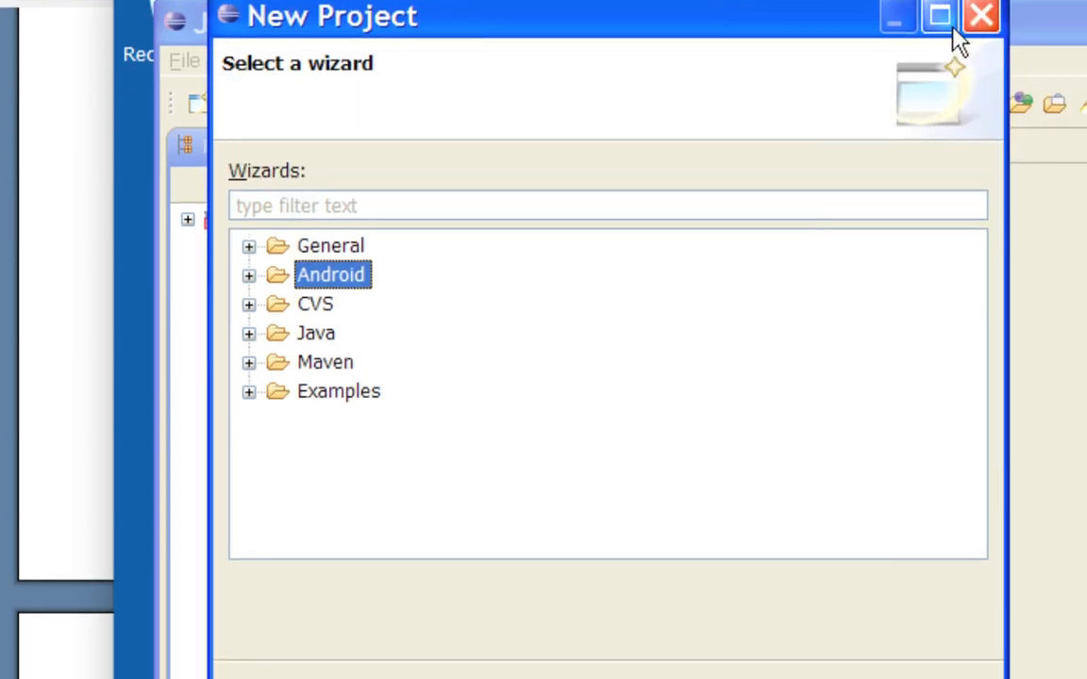
# Step: Close the new project wizard and expand TicTacToeMain's src folder down to the methods of the MainActivity class
pyautogui.click(984, 15)
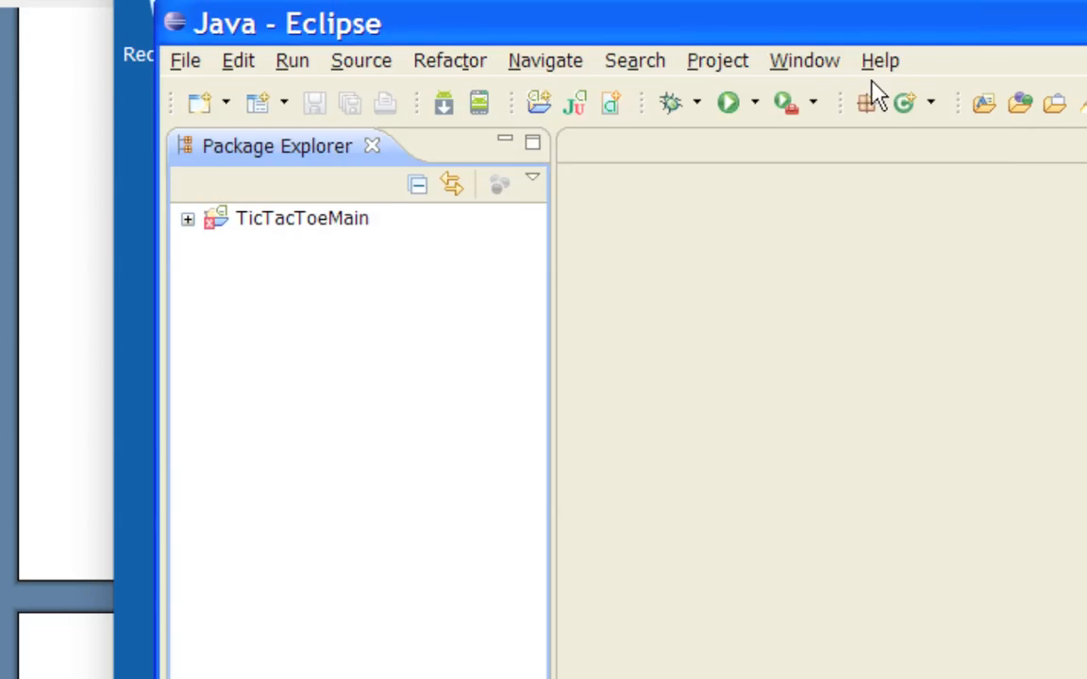
pyautogui.click(213, 229)
pyautogui.click(187, 220)
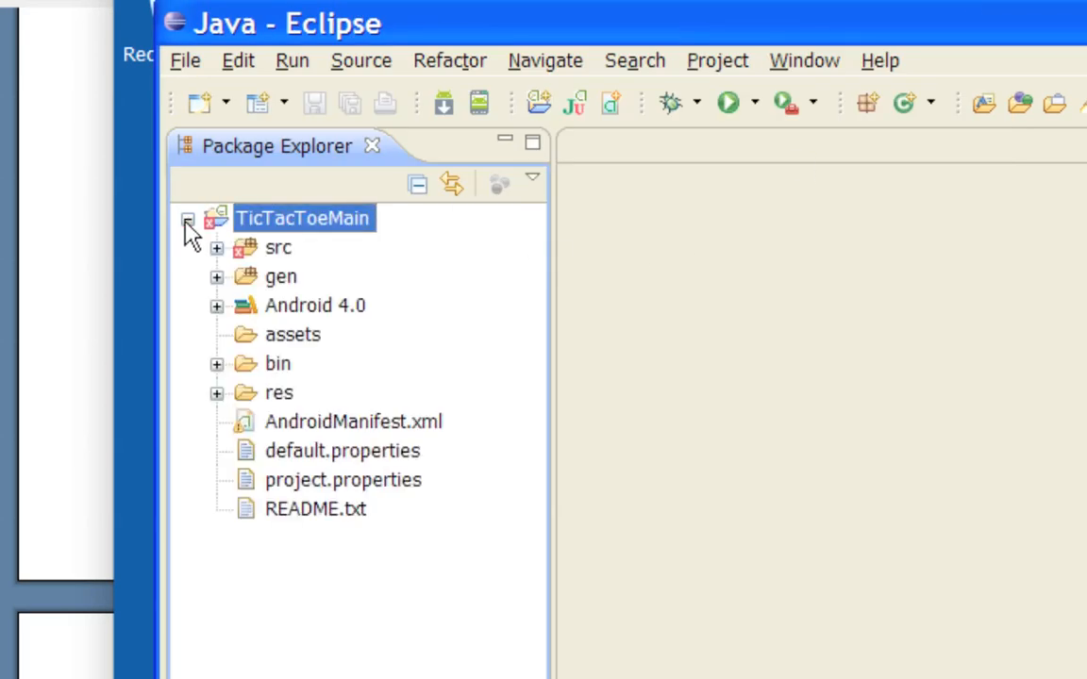
pyautogui.click(217, 248)
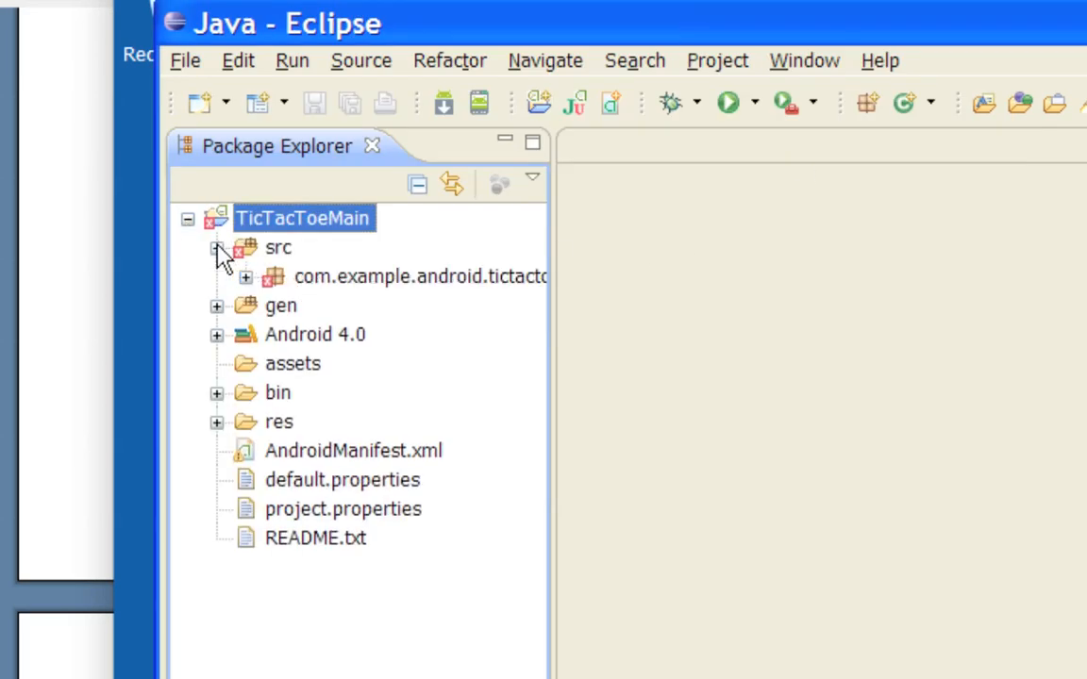
pyautogui.click(245, 277)
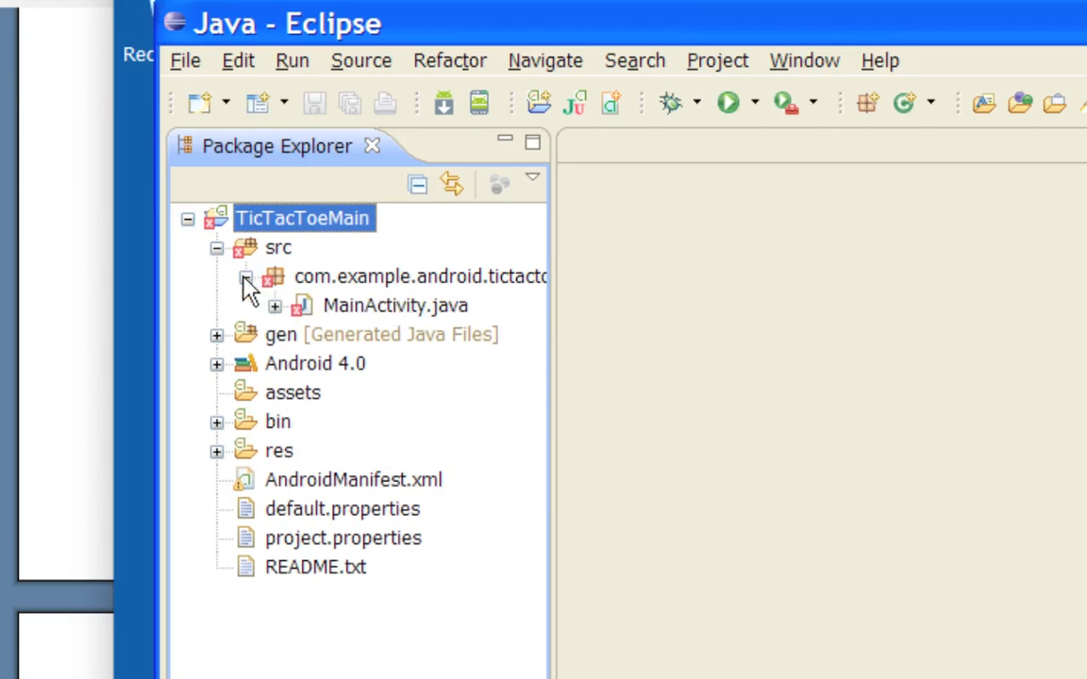
pyautogui.click(275, 306)
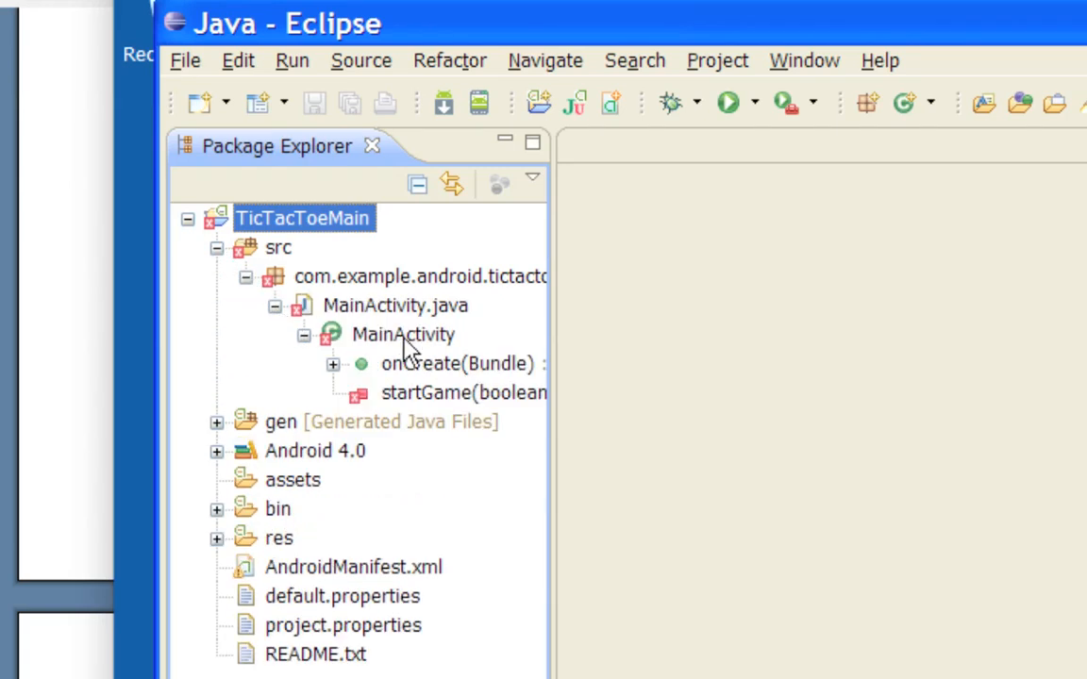
pyautogui.click(503, 409)
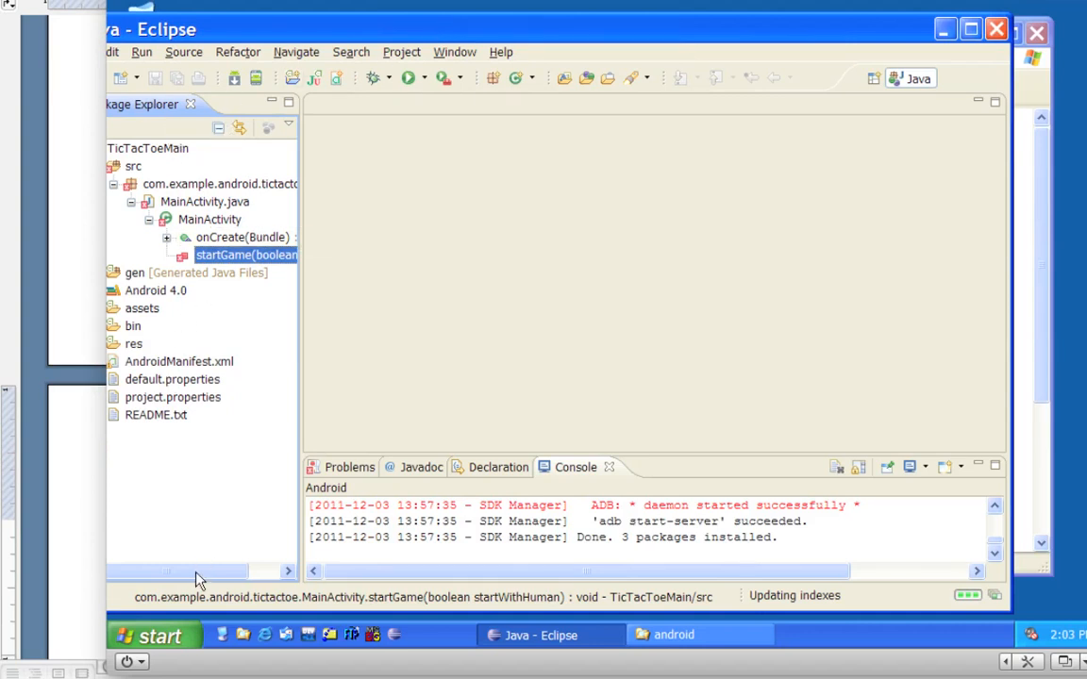
# Step: Open MainActivity.java from the tictactoe package in the editor and expand its folded import statements
pyautogui.moveTo(519, 28); pyautogui.dragTo(575, 33)
pyautogui.click(234, 204)
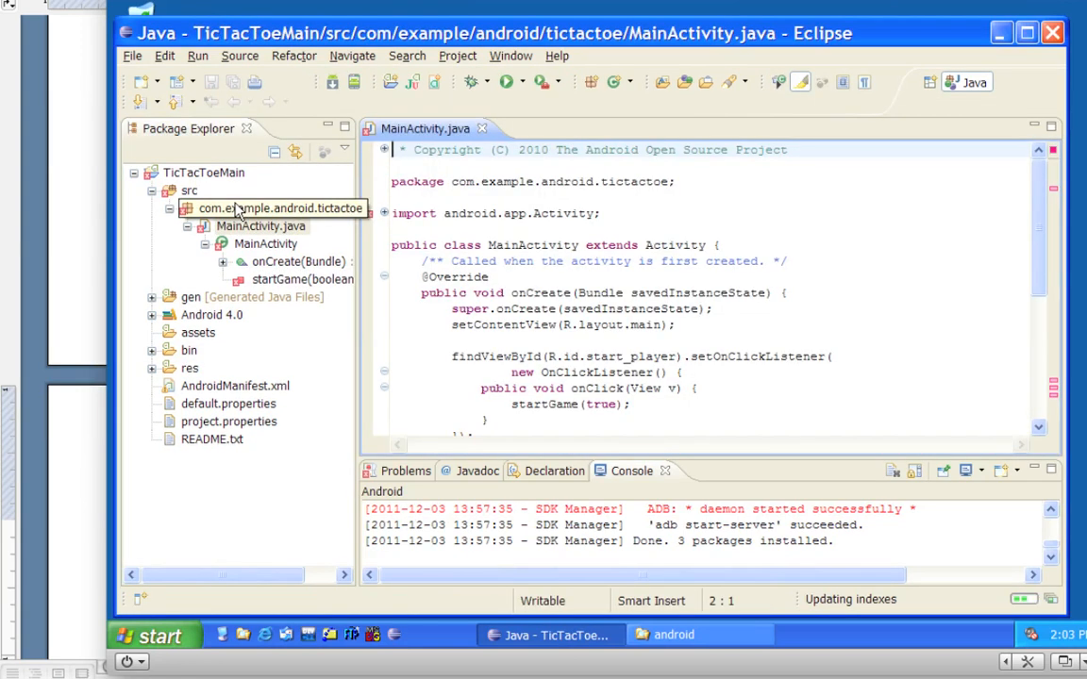
pyautogui.moveTo(557, 236)
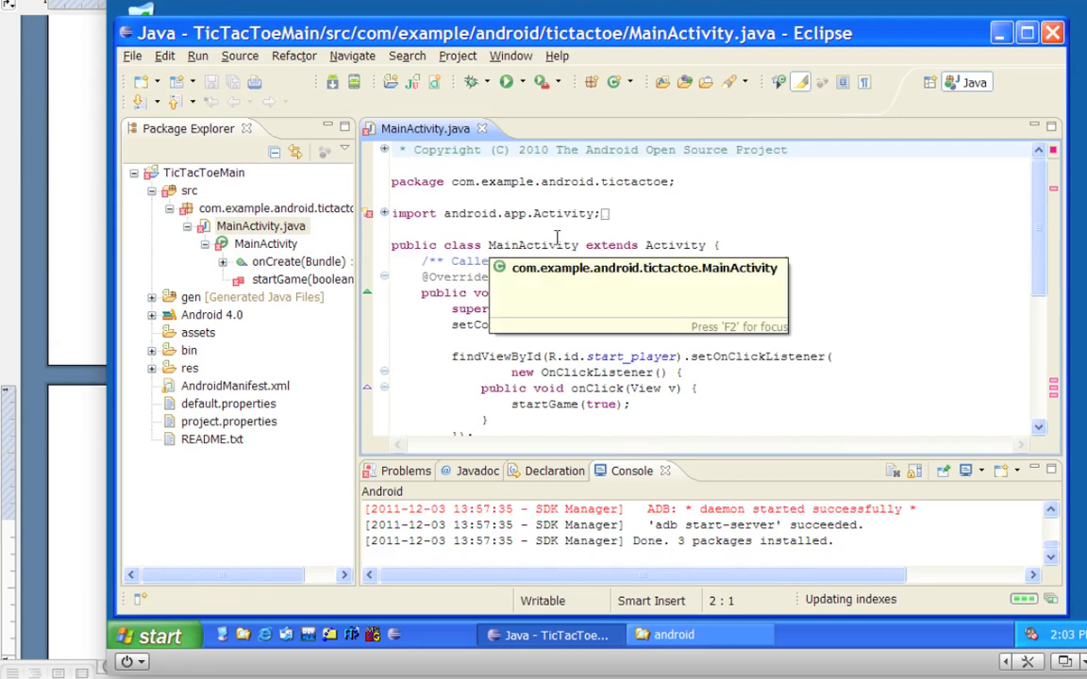
pyautogui.moveTo(386, 216)
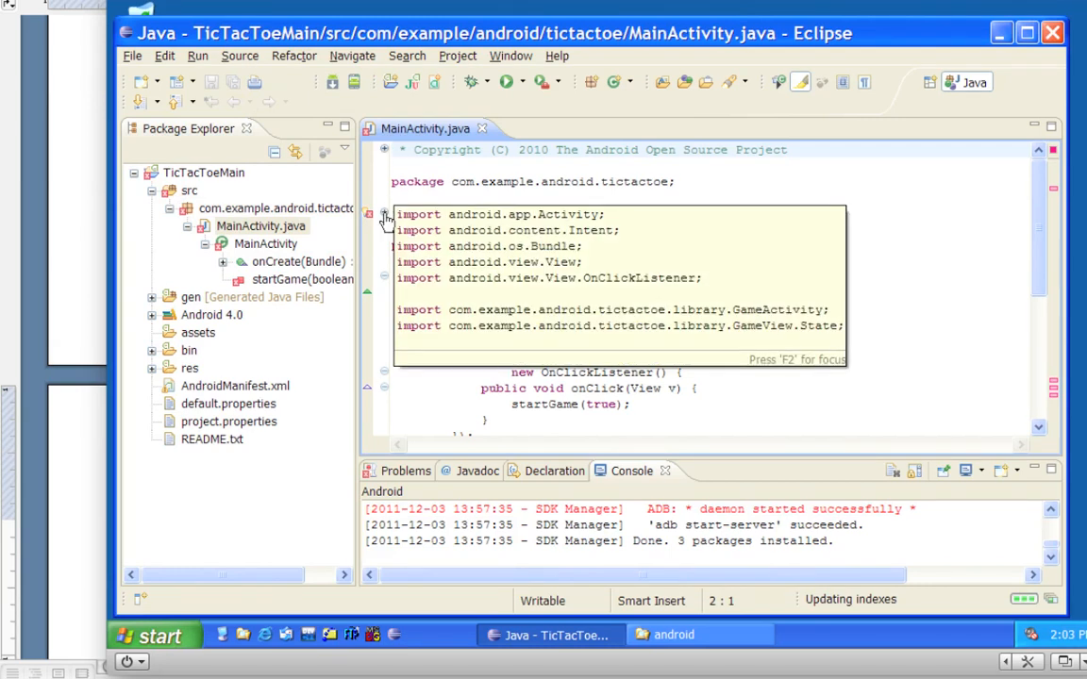
pyautogui.click(385, 215)
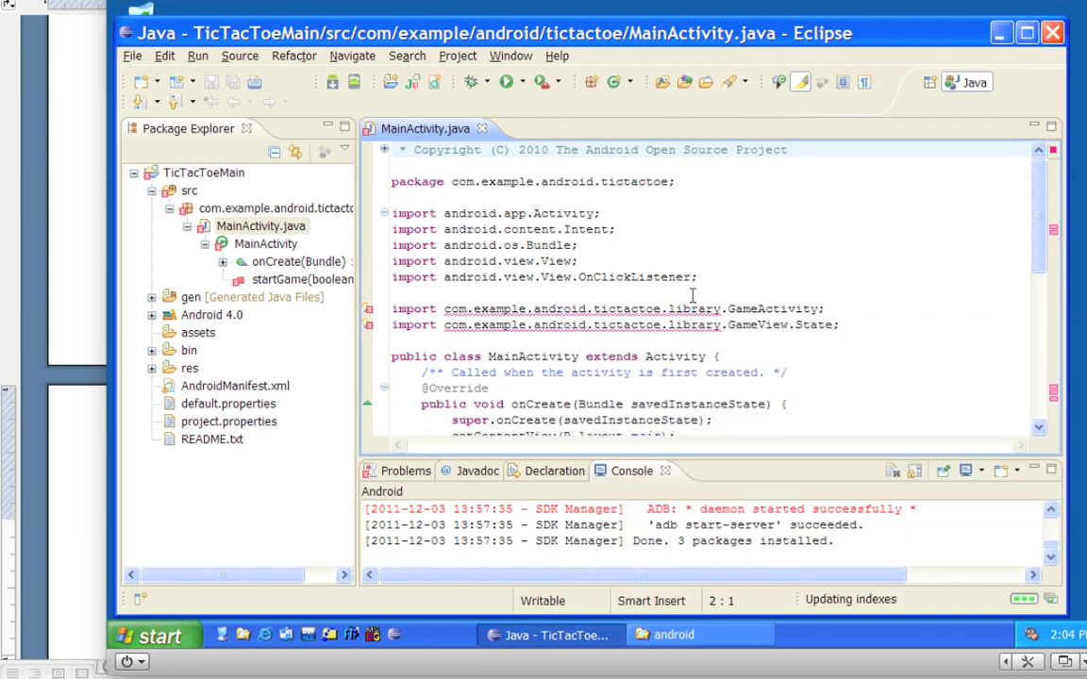
# Step: Apply the quick fix for the unresolved GameActivity import, creating class GameActivity in package com.example.android.tictactoe.library with the default options
pyautogui.moveTo(367, 315)
pyautogui.moveTo(455, 314)
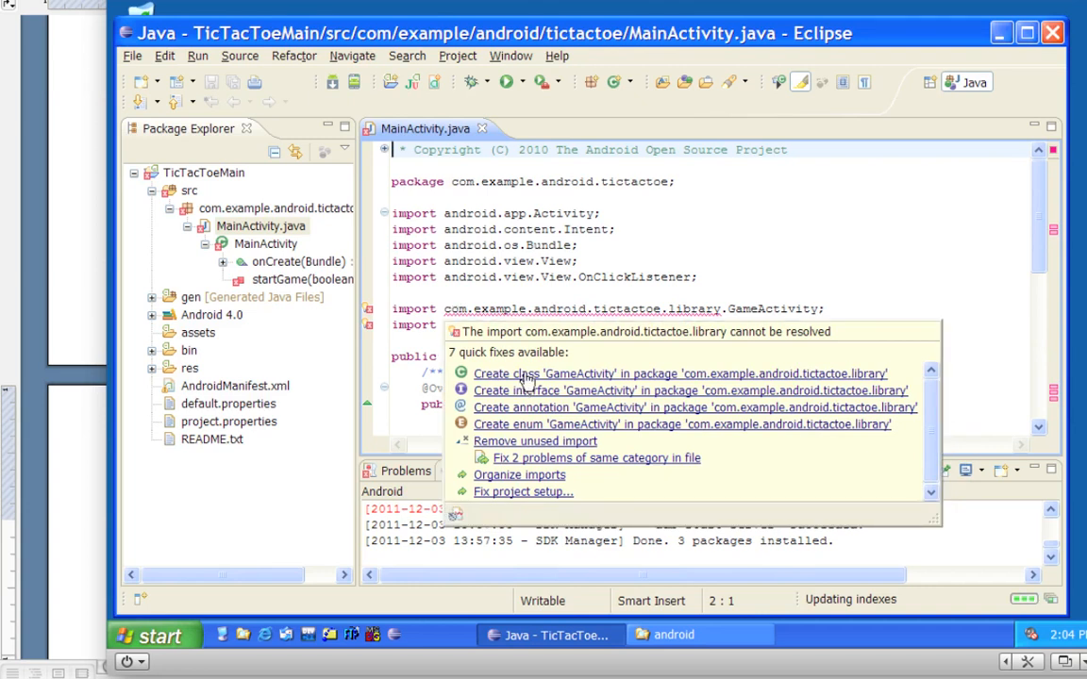
pyautogui.click(527, 374)
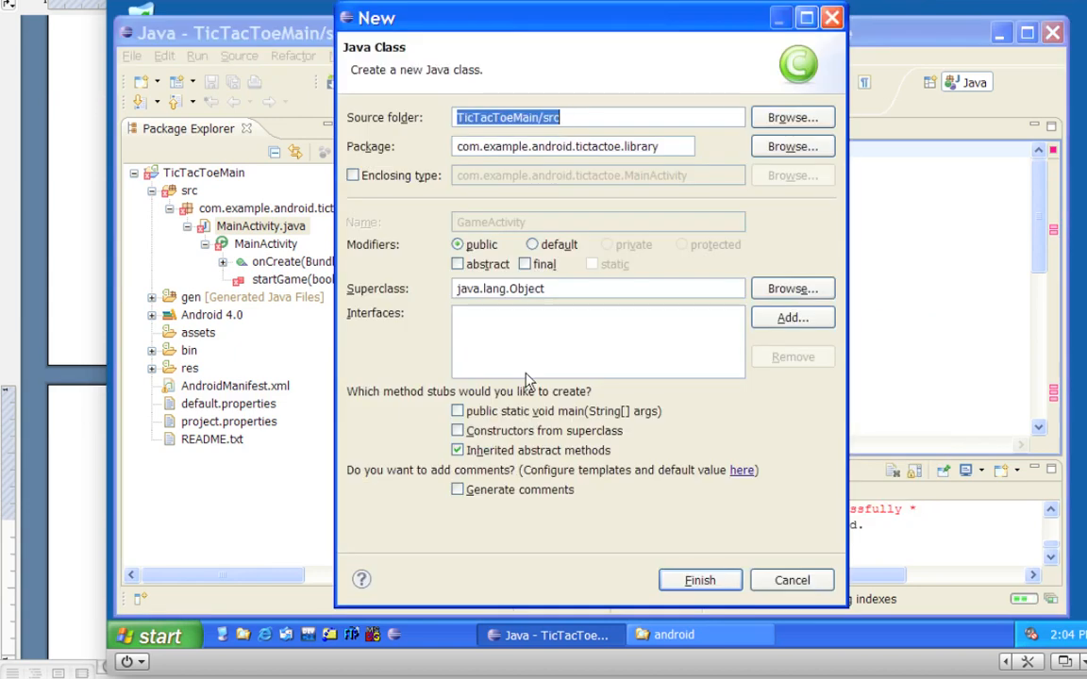
pyautogui.click(701, 582)
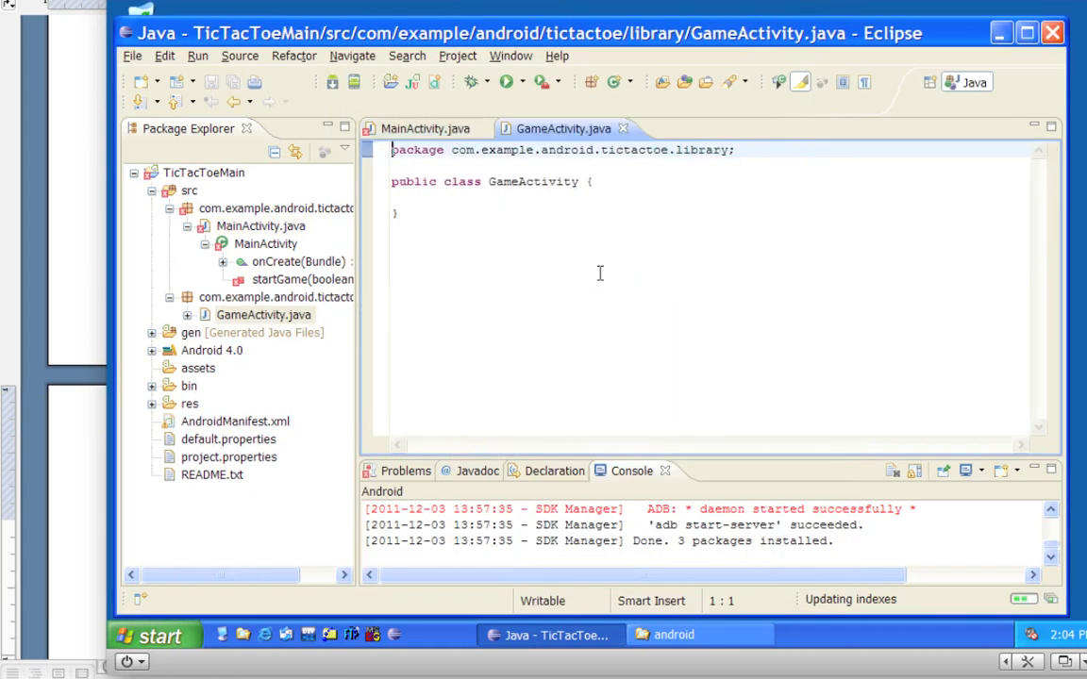
# Step: Expand the new GameActivity.java file in the project tree to view the class it contains
pyautogui.click(188, 315)
pyautogui.click(256, 337)
pyautogui.click(258, 322)
pyautogui.doubleClick(260, 326)
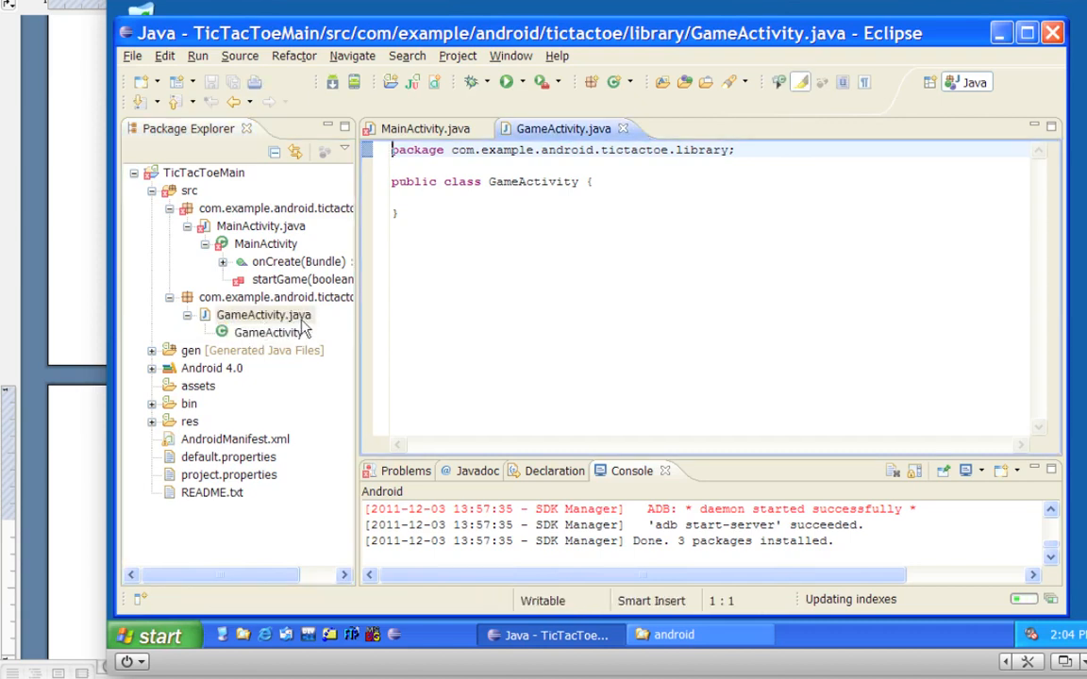
# Step: Return to MainActivity.java and review the quick fixes offered for the unresolved GameView.State import
pyautogui.click(419, 129)
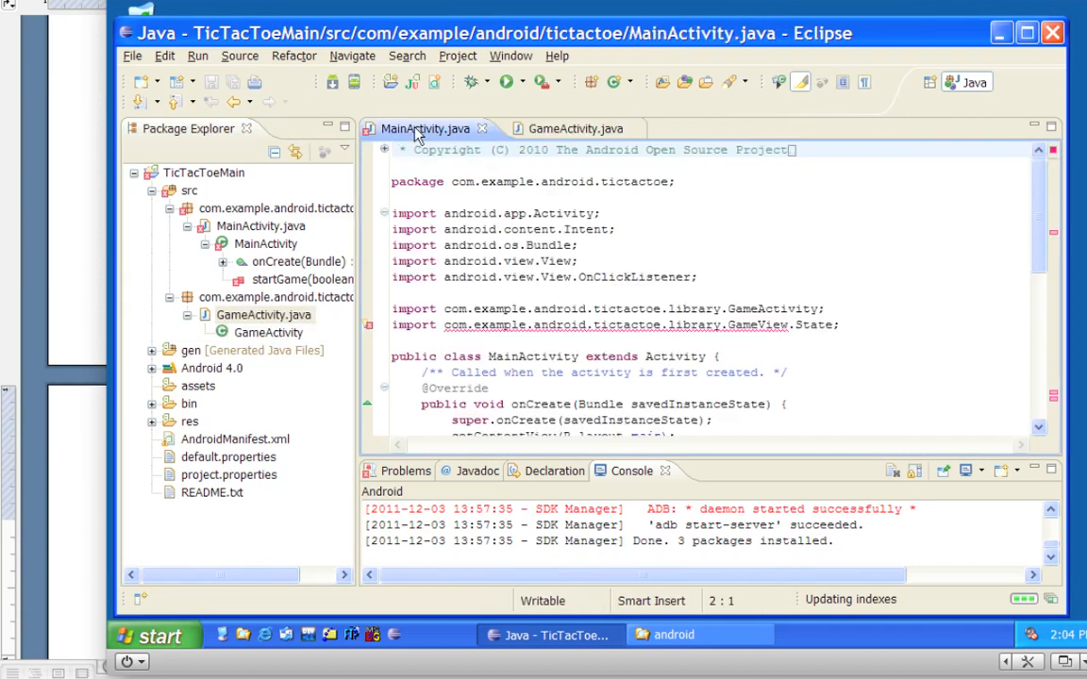
pyautogui.click(601, 325)
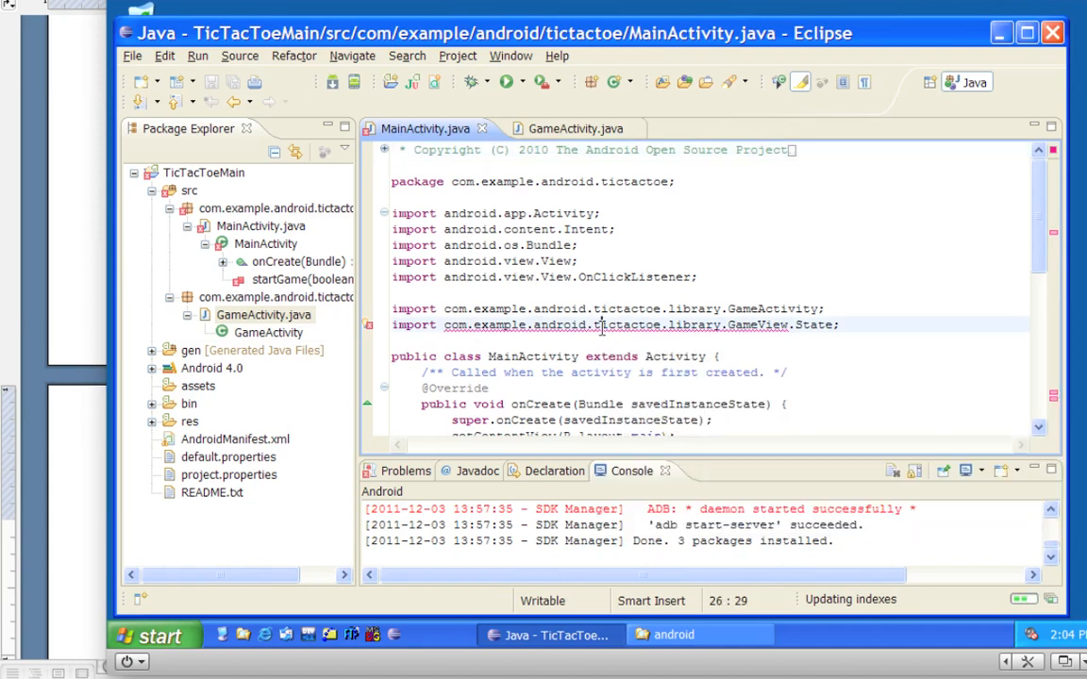
pyautogui.rightClick(546, 302)
pyautogui.click(541, 356)
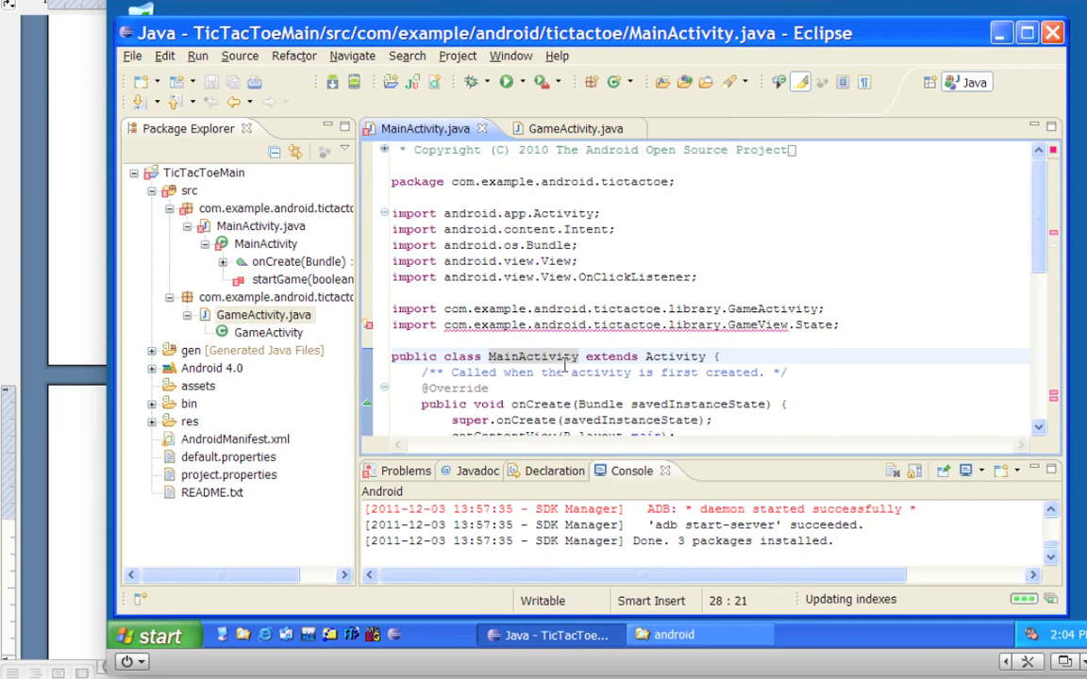
pyautogui.moveTo(594, 325)
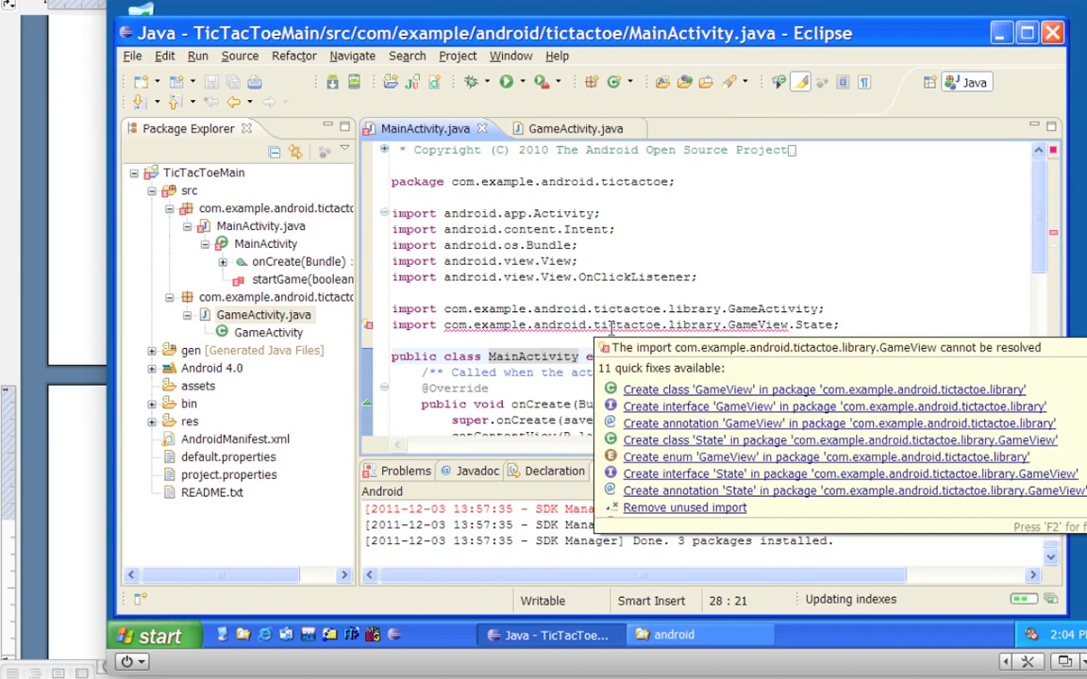
# Step: Close the GameActivity.java and MainActivity.java editors and collapse the TicTacToeMain project tree
pyautogui.moveTo(723, 34)
pyautogui.mouseDown()
pyautogui.moveTo(707, 40)
pyautogui.moveTo(727, 35)
pyautogui.mouseUp()
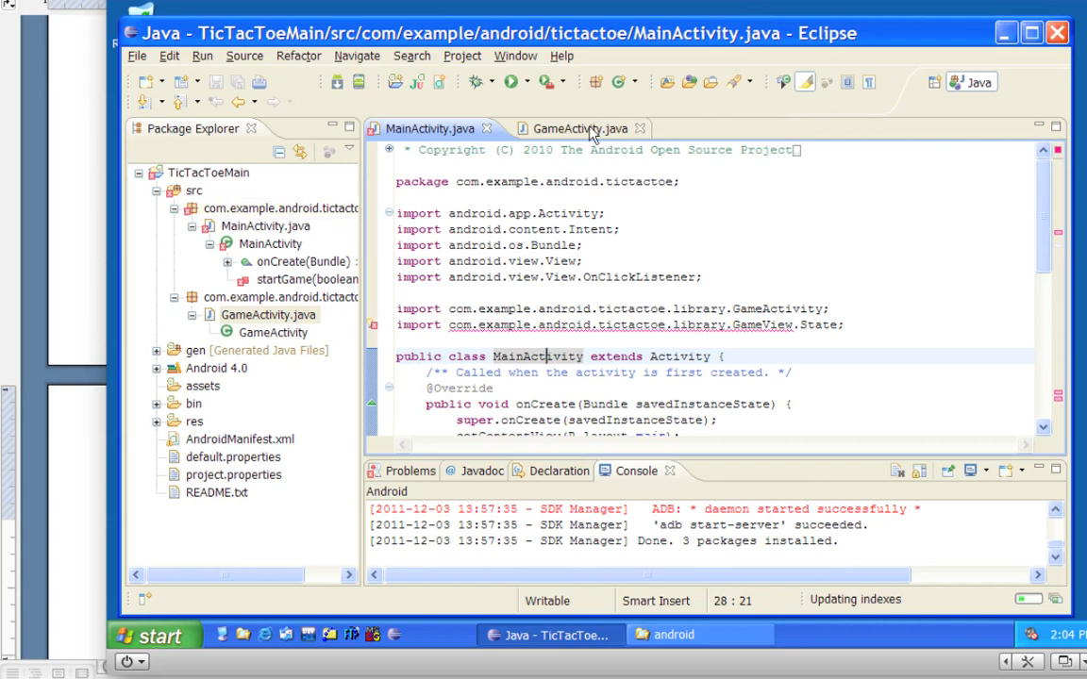
pyautogui.click(547, 128)
pyautogui.click(629, 130)
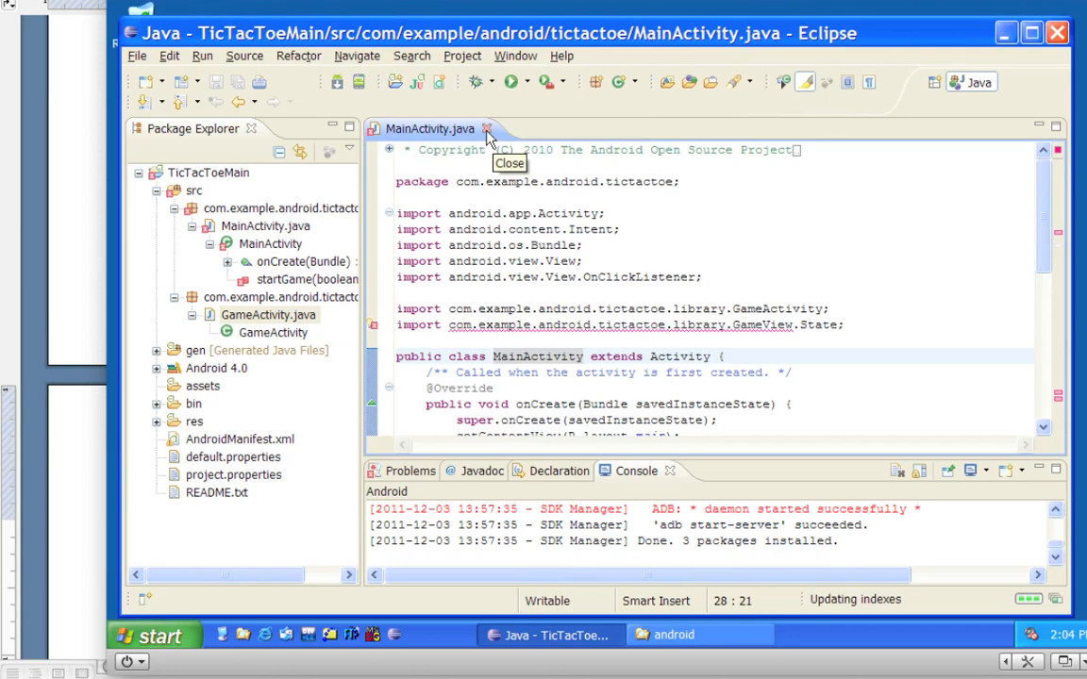
pyautogui.click(487, 129)
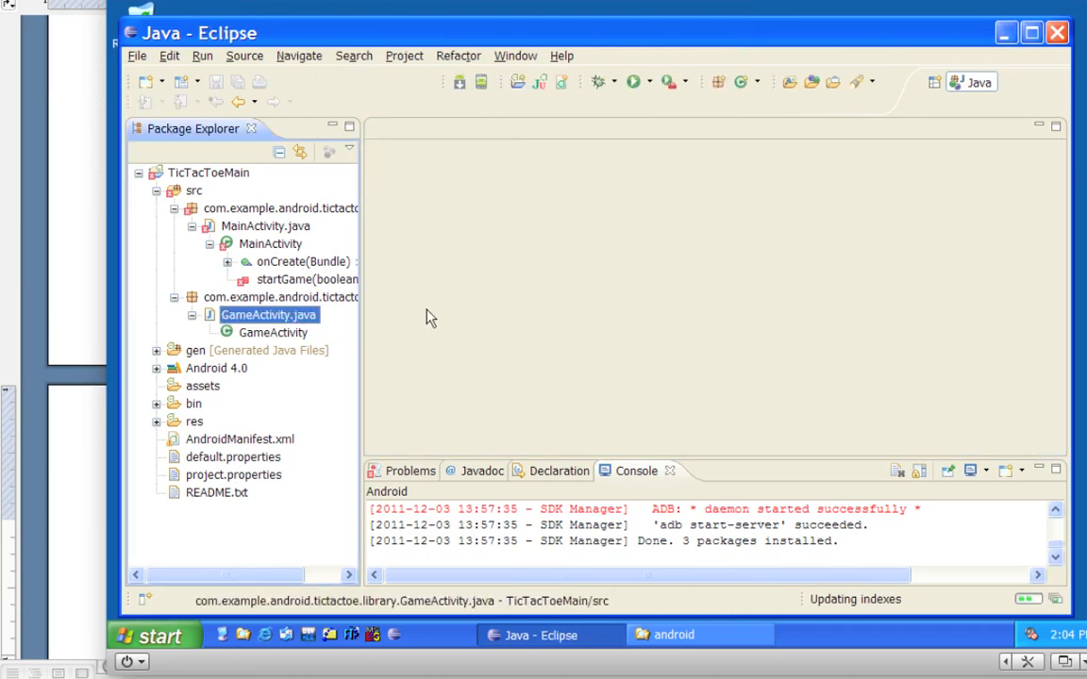
pyautogui.click(138, 174)
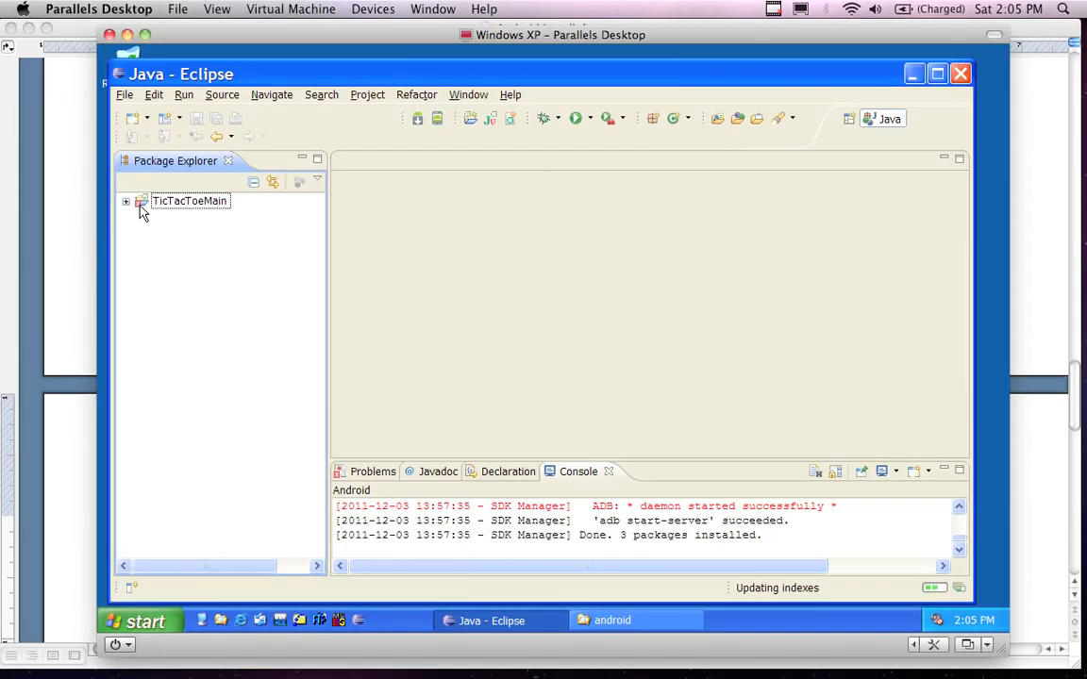
# Step: Close the TicTacToeMain project from the project tree and reopen it
pyautogui.moveTo(305, 73); pyautogui.dragTo(326, 67)
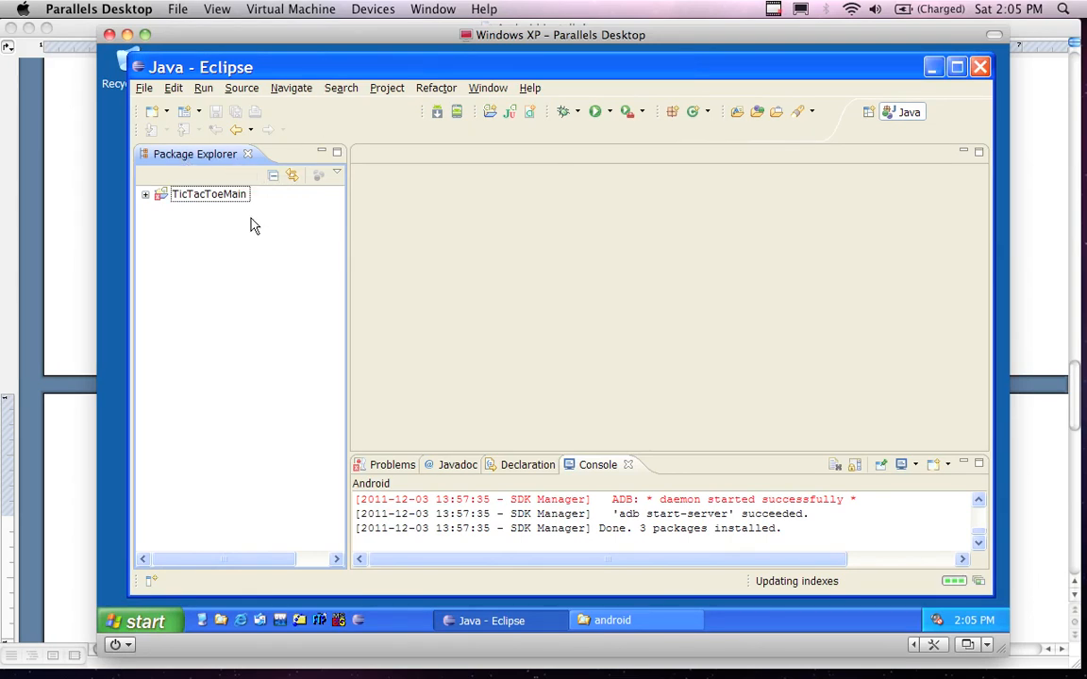
pyautogui.click(209, 198)
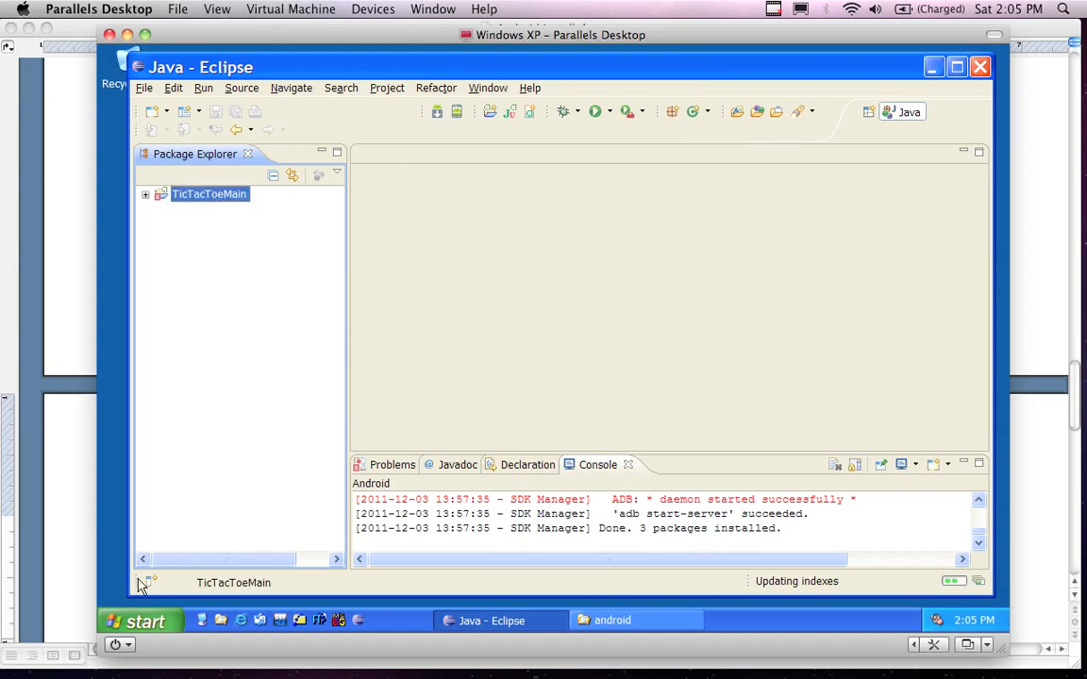
pyautogui.click(132, 621)
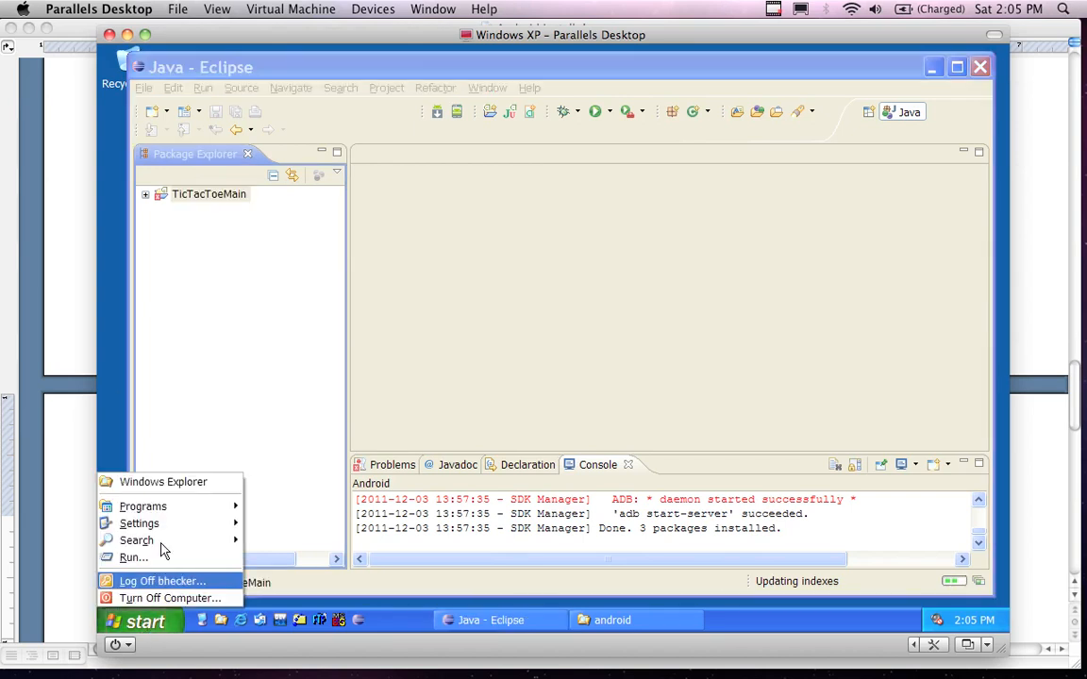
pyautogui.click(220, 204)
pyautogui.rightClick(220, 201)
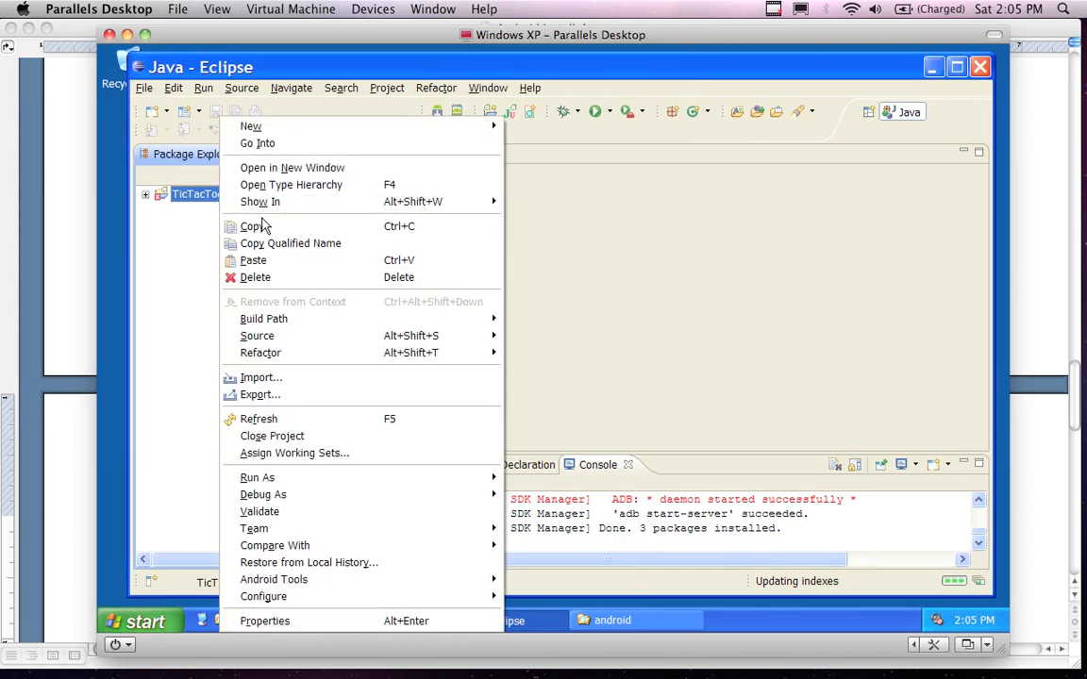
pyautogui.click(284, 438)
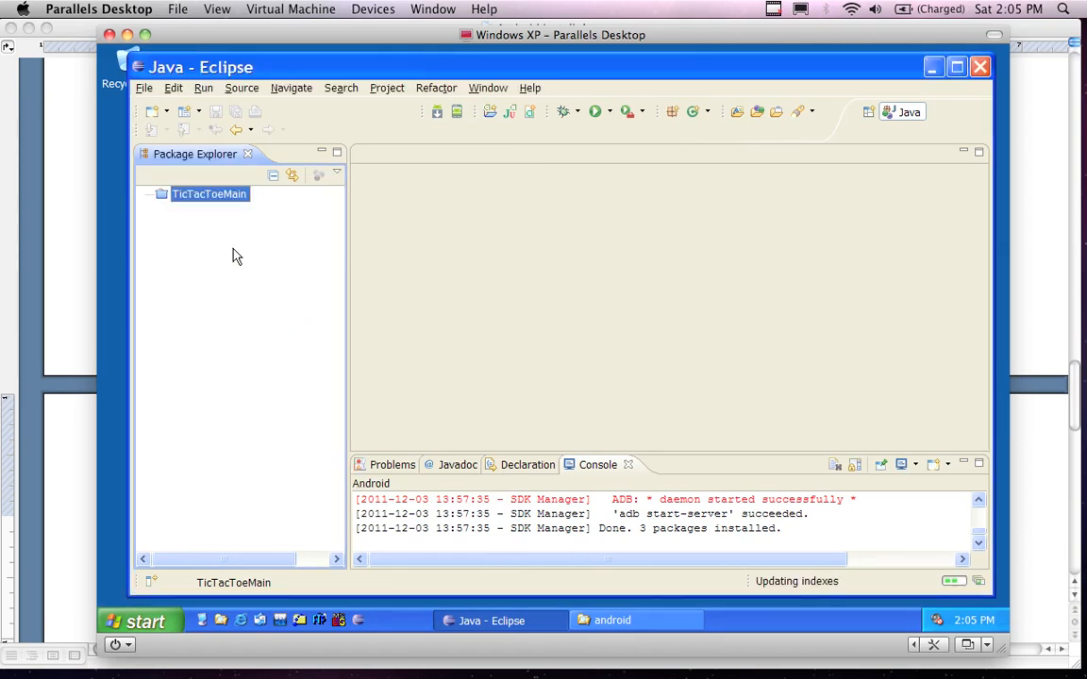
pyautogui.doubleClick(201, 198)
# Step: Switch to Windows Explorer and browse the C: drive to Program Files, eclipse, workspace
pyautogui.click(140, 620)
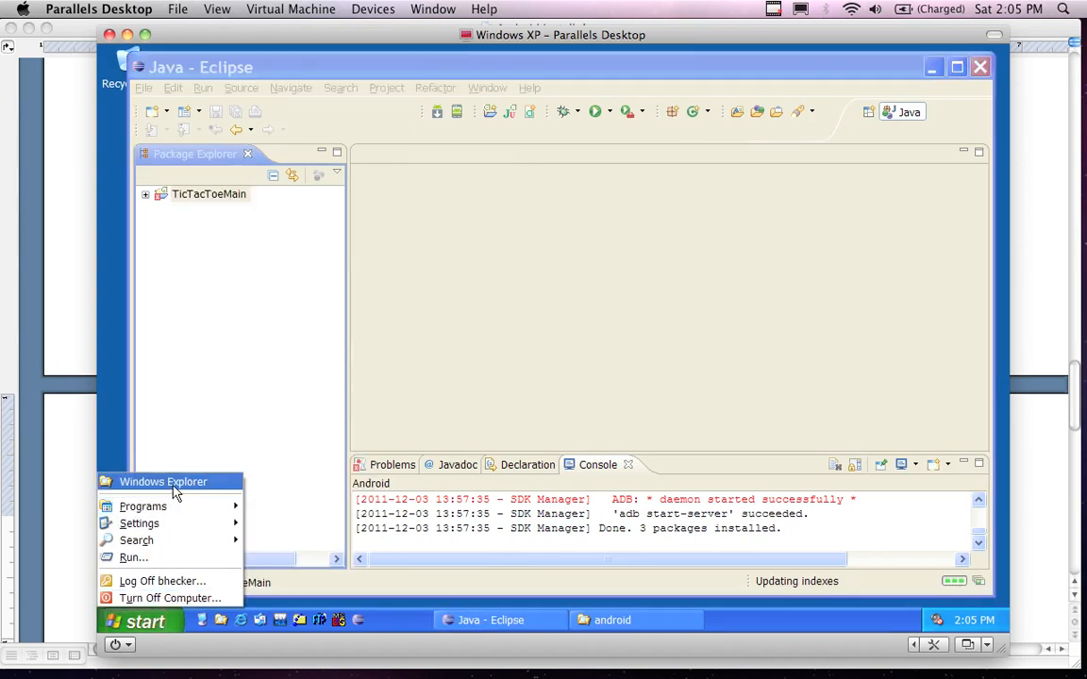
pyautogui.click(162, 482)
pyautogui.click(320, 282)
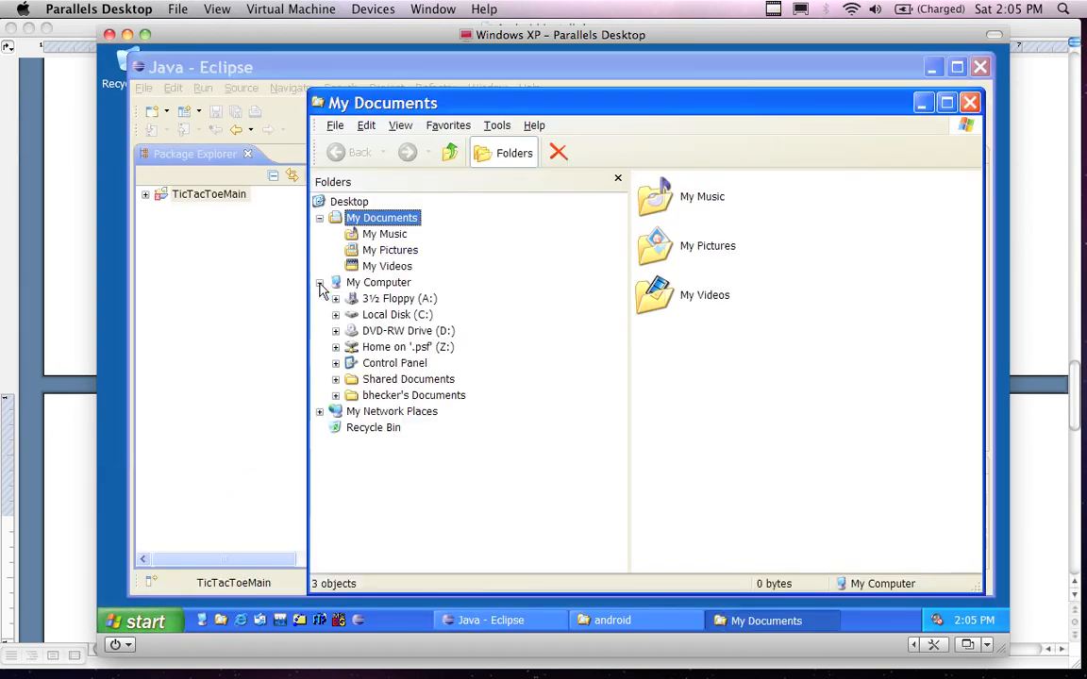
pyautogui.click(374, 315)
pyautogui.click(407, 364)
pyautogui.click(413, 285)
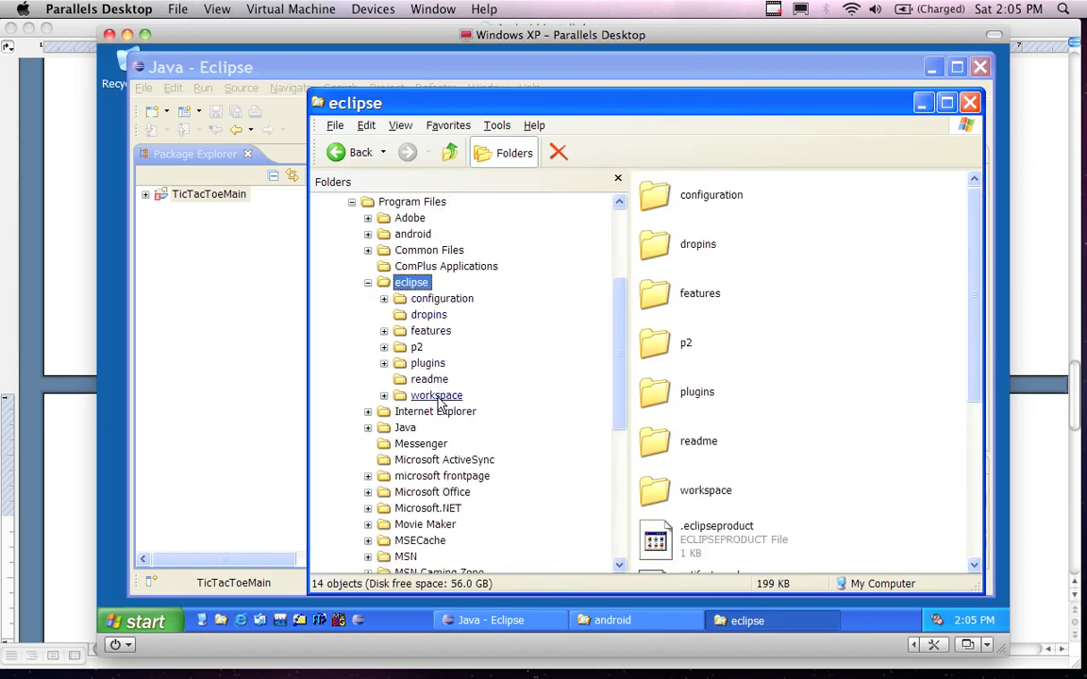
pyautogui.click(436, 397)
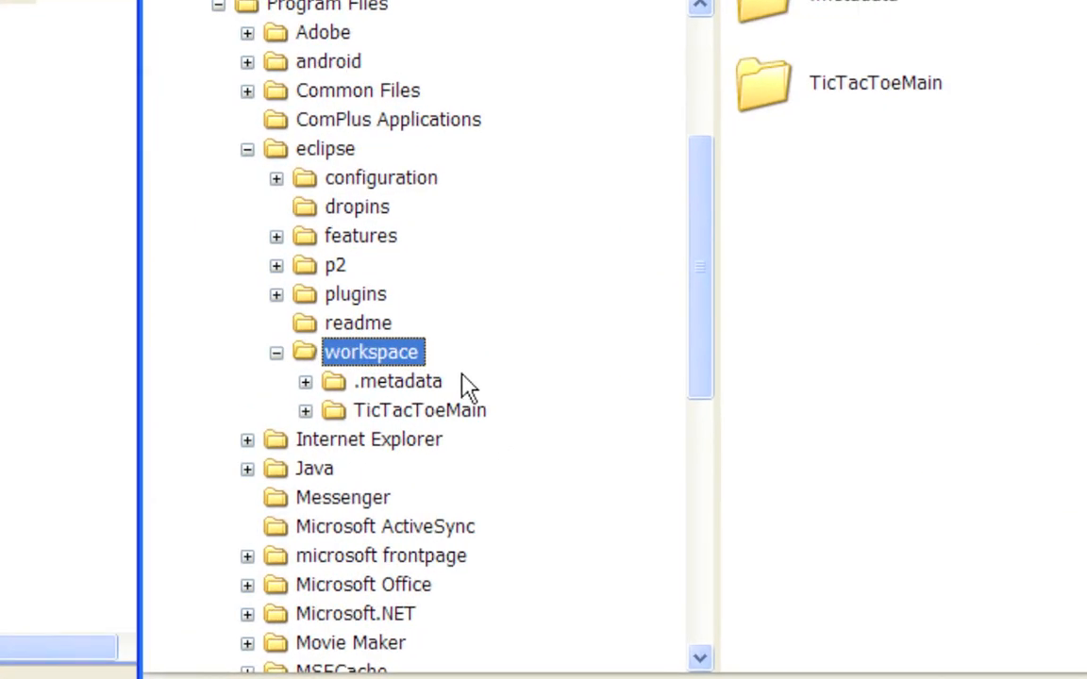
# Step: Examine the TicTacToeMain project folder and its bin subfolder in the workspace, and collapse the folder again
pyautogui.click(457, 413)
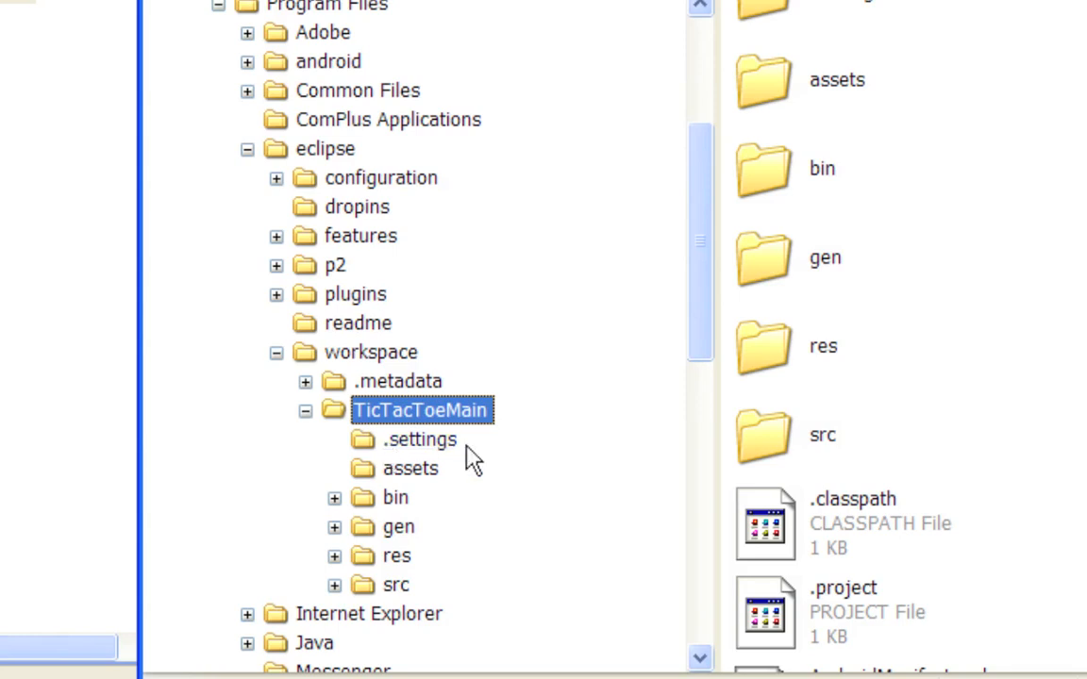
pyautogui.click(397, 500)
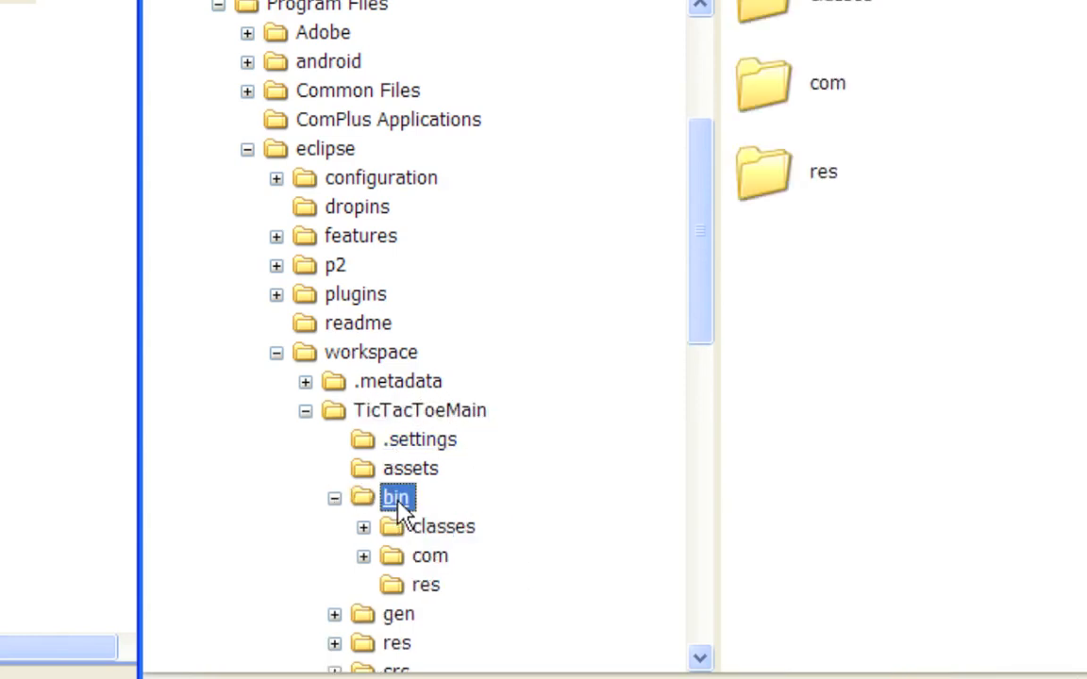
pyautogui.click(335, 499)
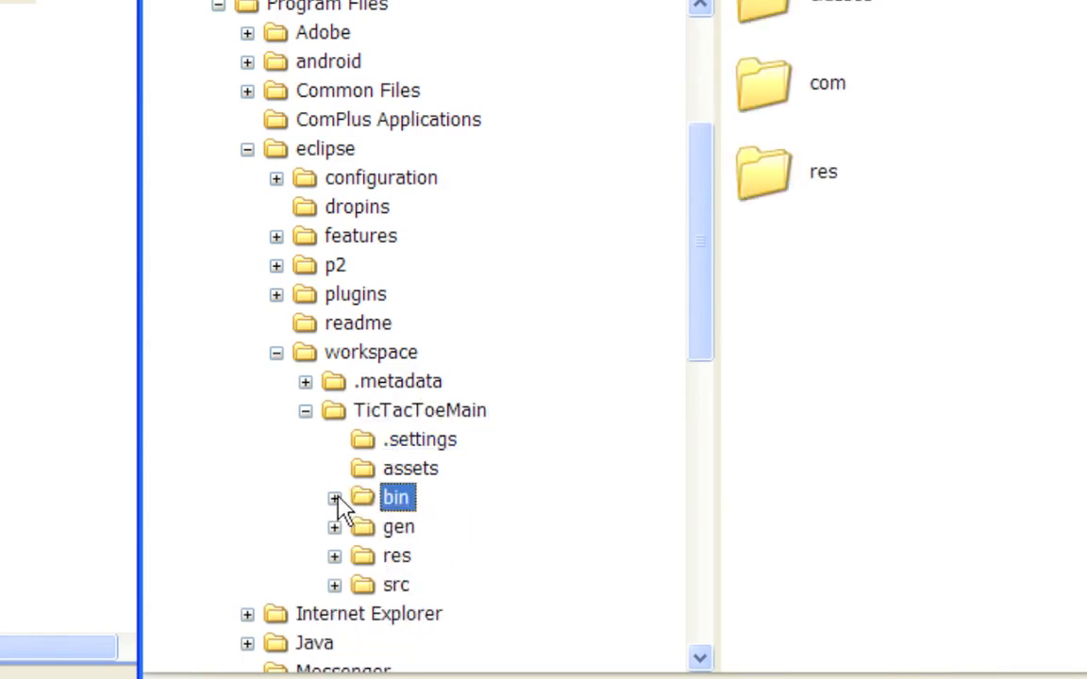
pyautogui.click(306, 412)
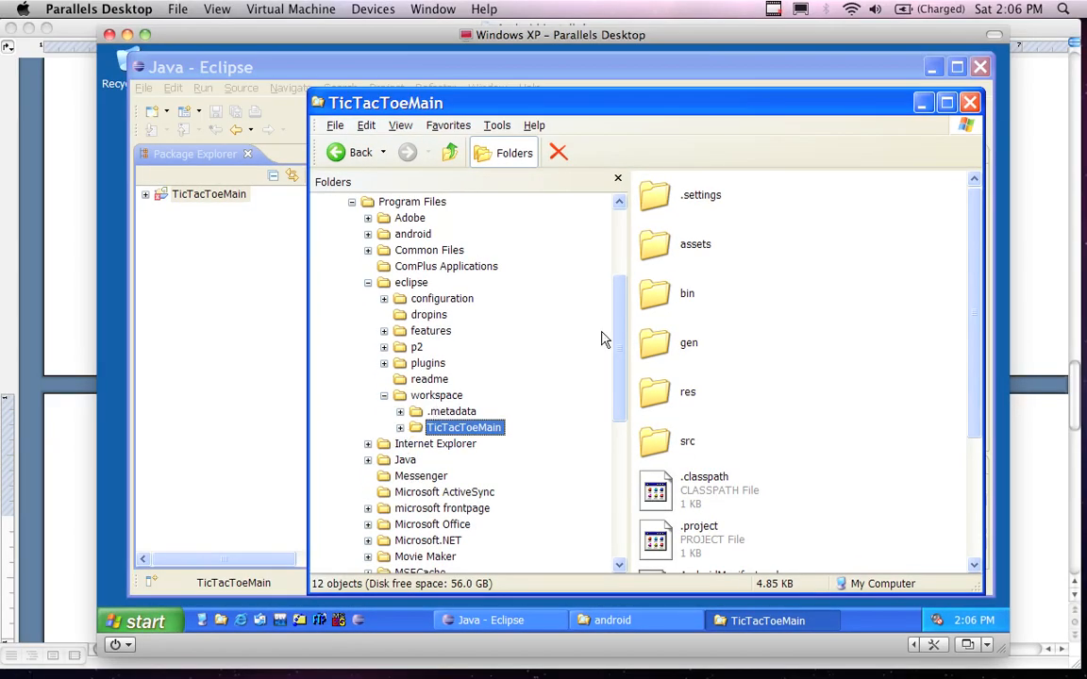
# Step: Close the workspace folder window and, back in Eclipse, expand TicTacToeMain to its src packages in a widened project tree
pyautogui.click(971, 103)
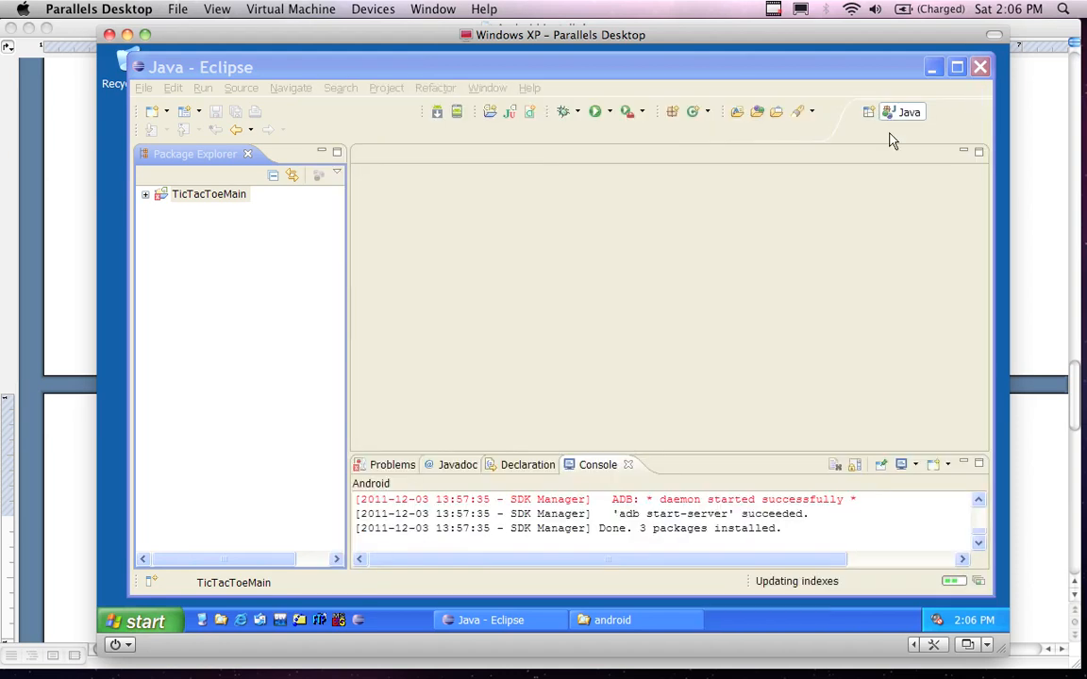
pyautogui.click(145, 195)
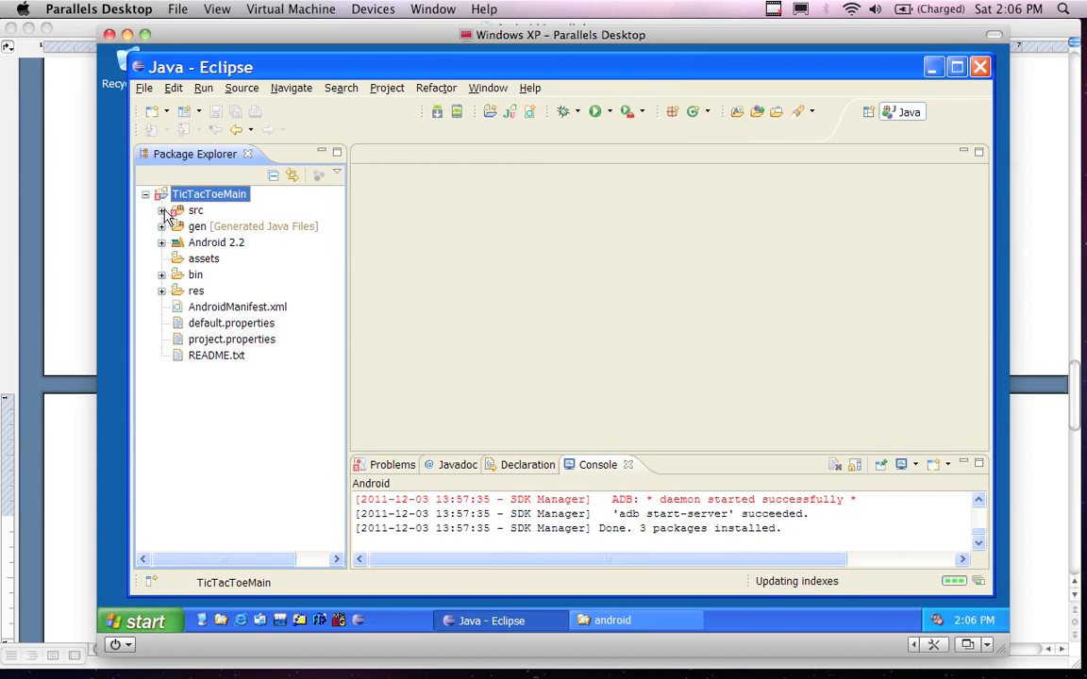
pyautogui.click(161, 210)
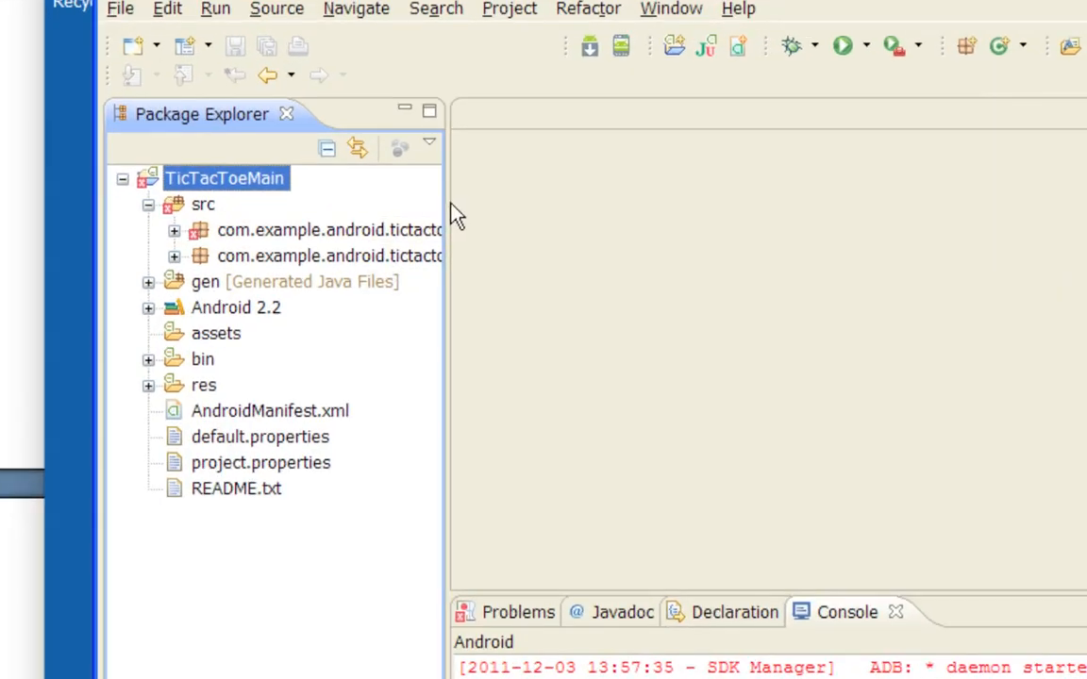
pyautogui.moveTo(444, 201); pyautogui.dragTo(575, 221)
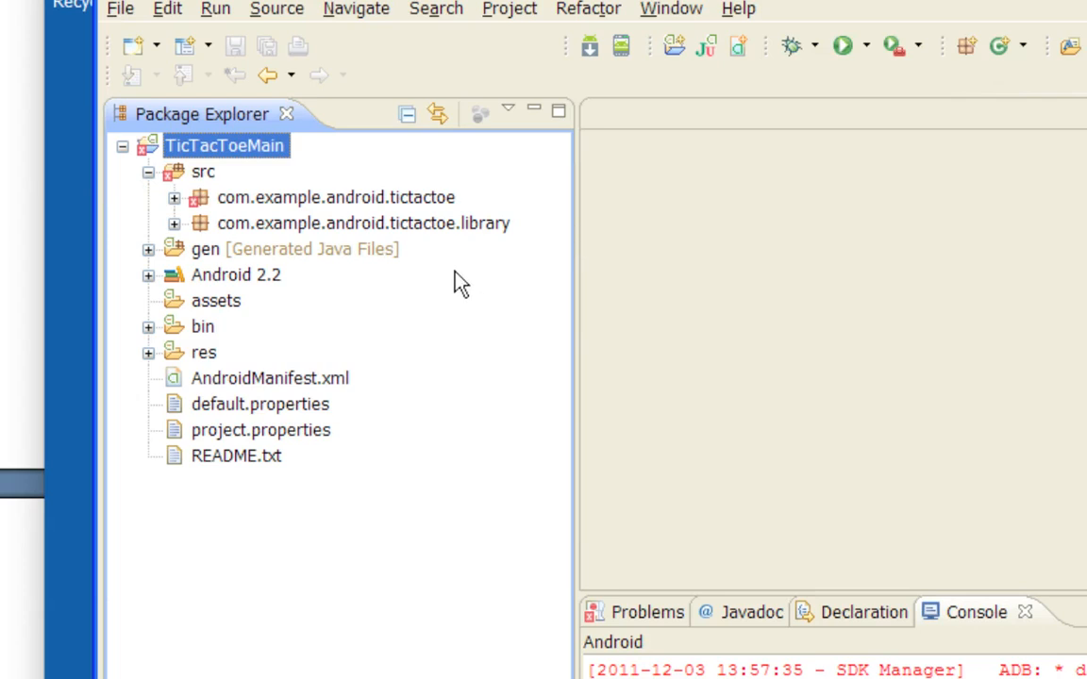
# Step: Examine the two src packages and the onCreate and startGame methods of MainActivity.java in the project tree
pyautogui.click(330, 227)
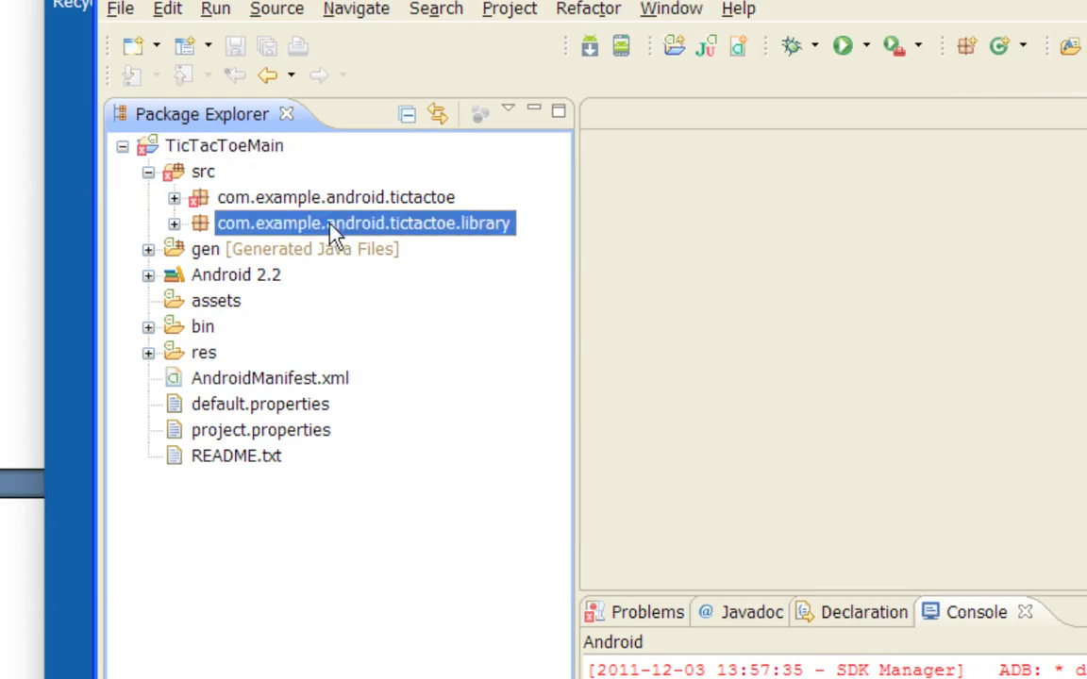
pyautogui.click(330, 199)
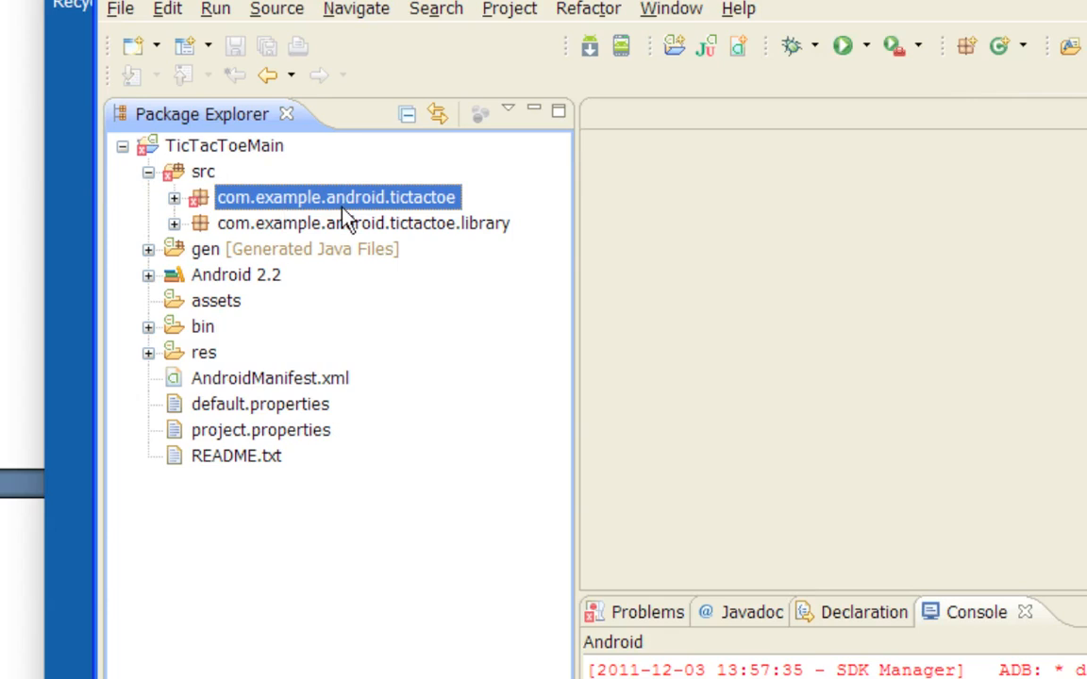
pyautogui.click(174, 198)
pyautogui.click(200, 225)
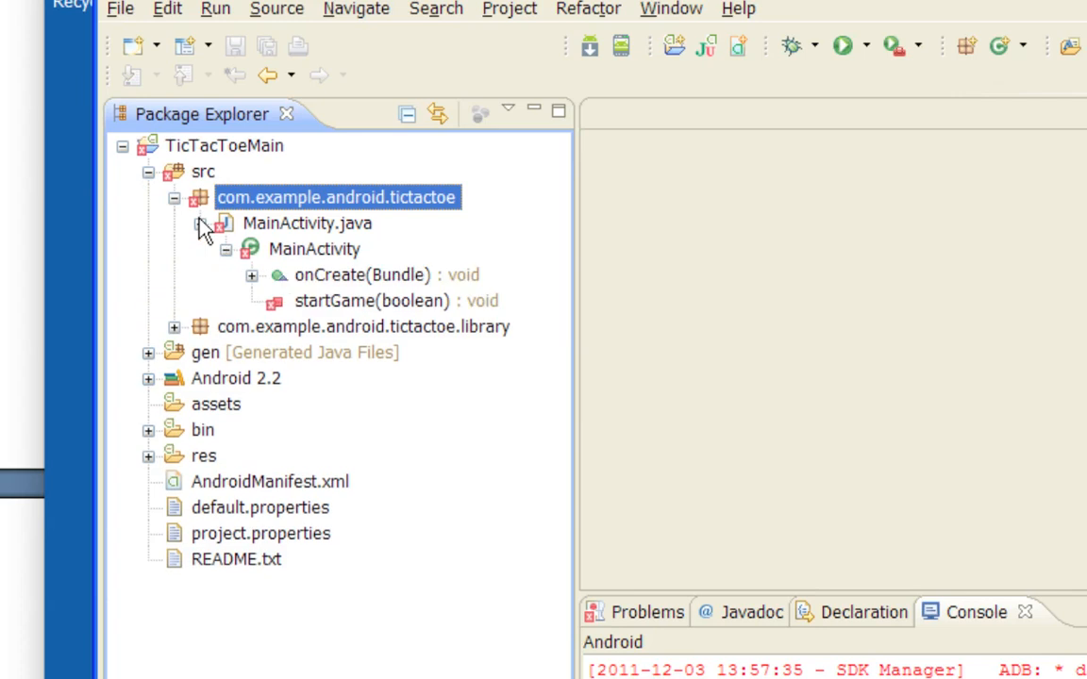
pyautogui.click(285, 229)
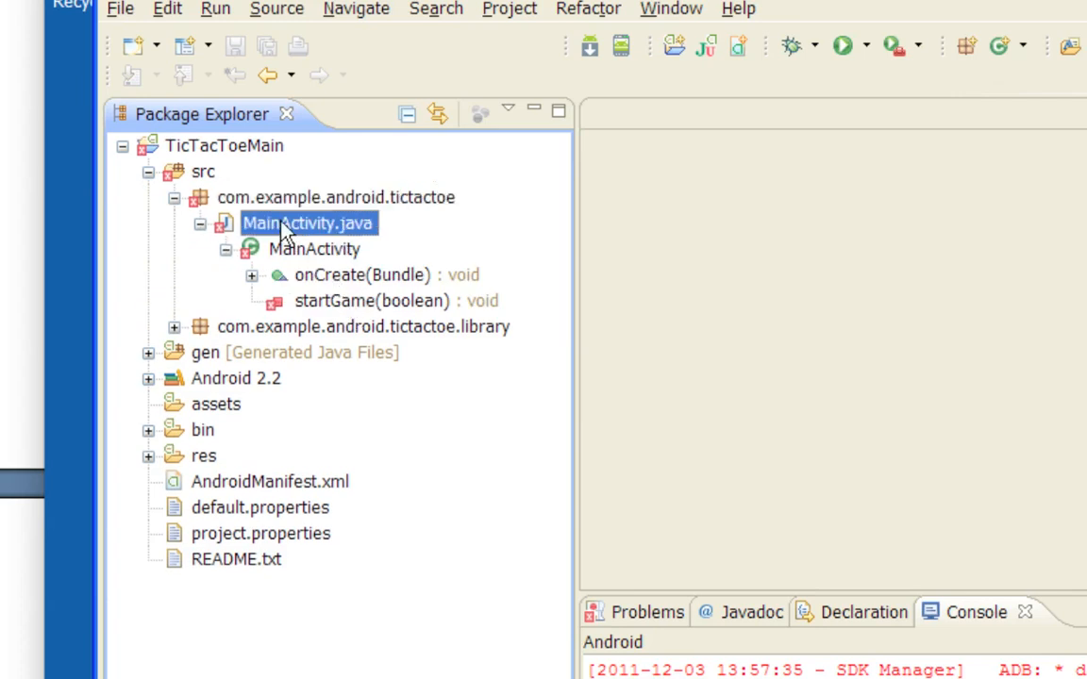
pyautogui.click(226, 249)
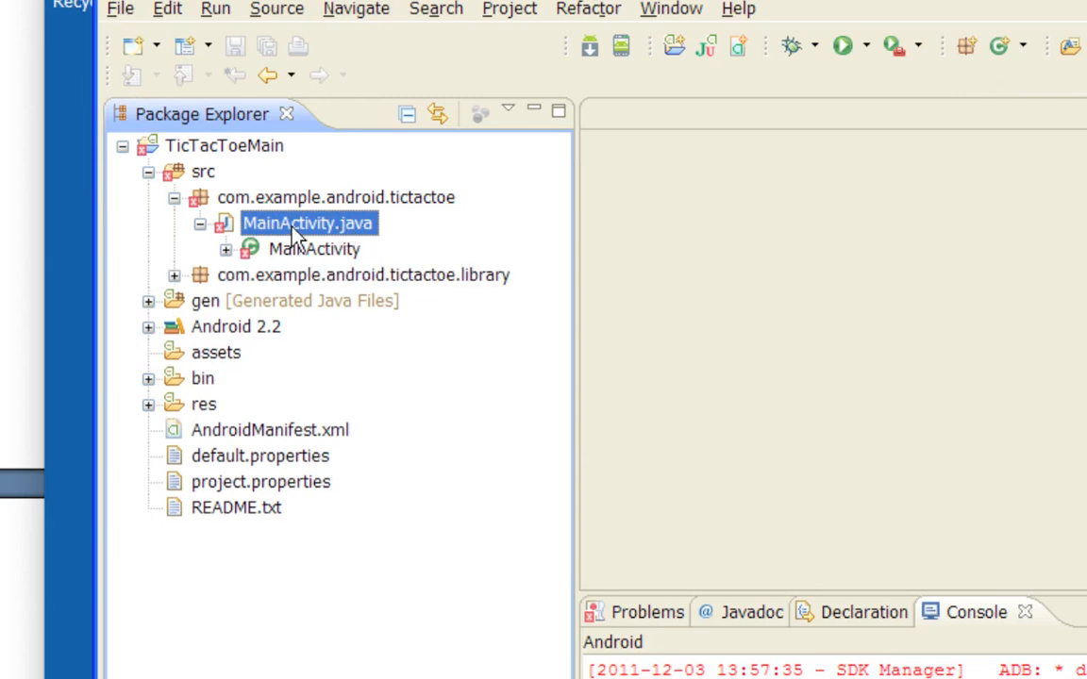
pyautogui.click(226, 250)
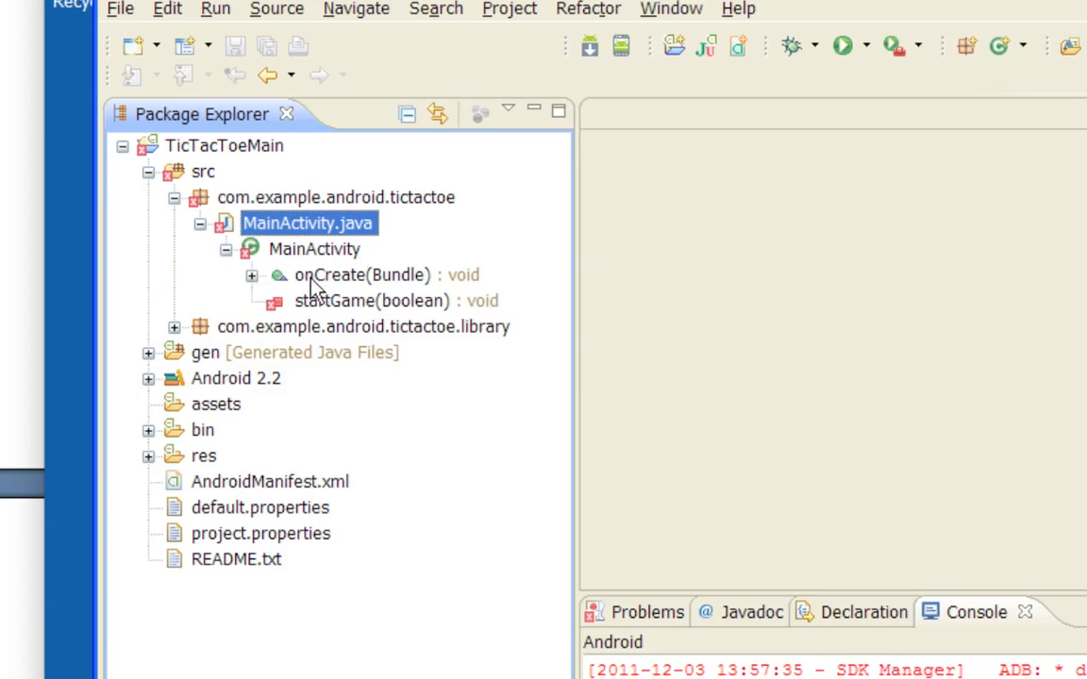
pyautogui.click(351, 309)
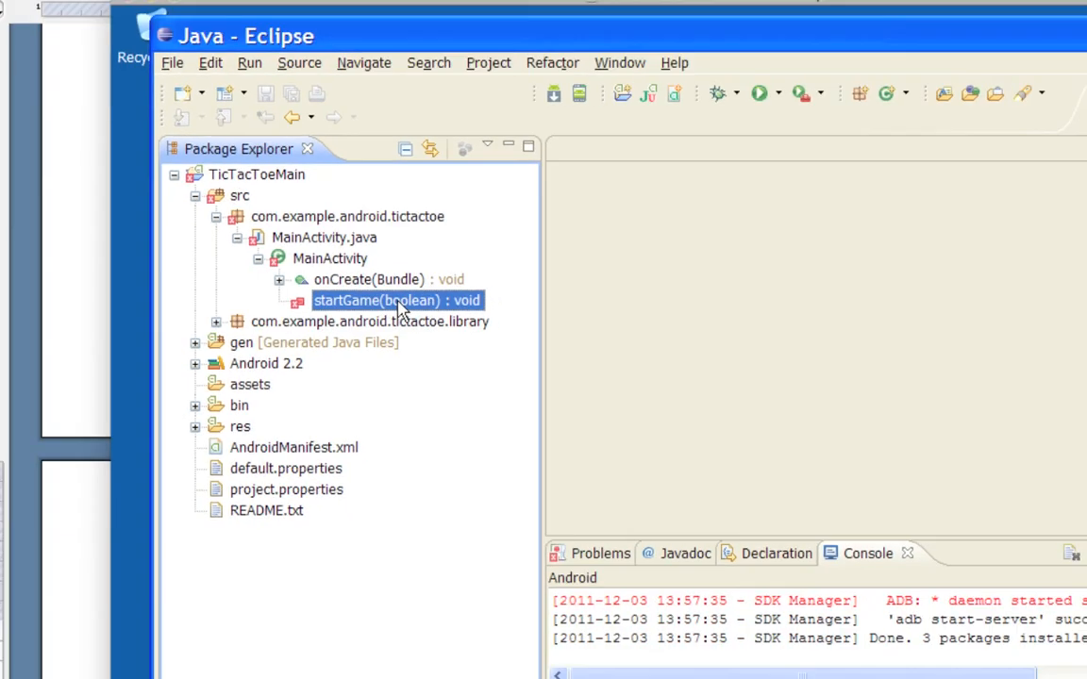
# Step: Open MainActivity.java in the editor and unfold its import statements
pyautogui.doubleClick(316, 241)
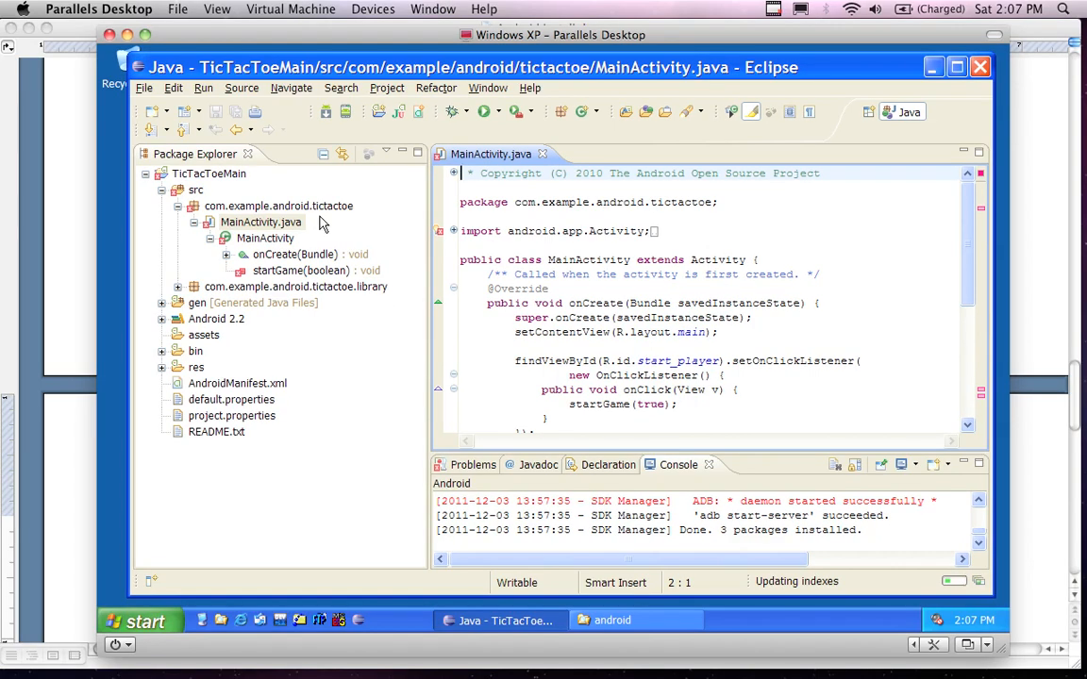
pyautogui.click(266, 221)
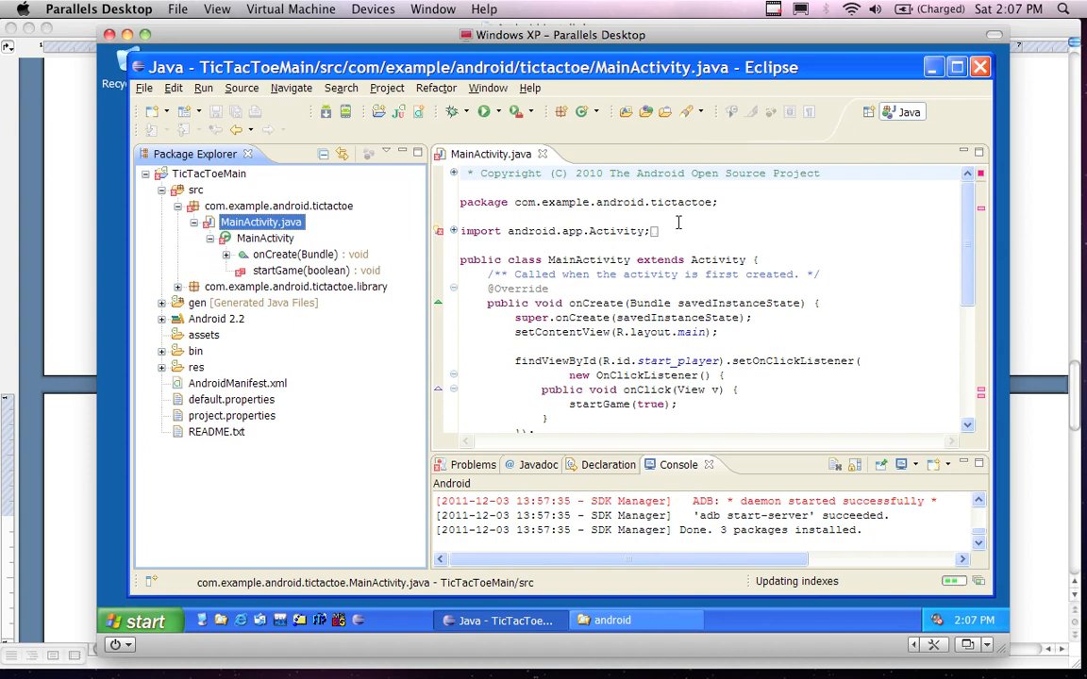
pyautogui.moveTo(608, 259)
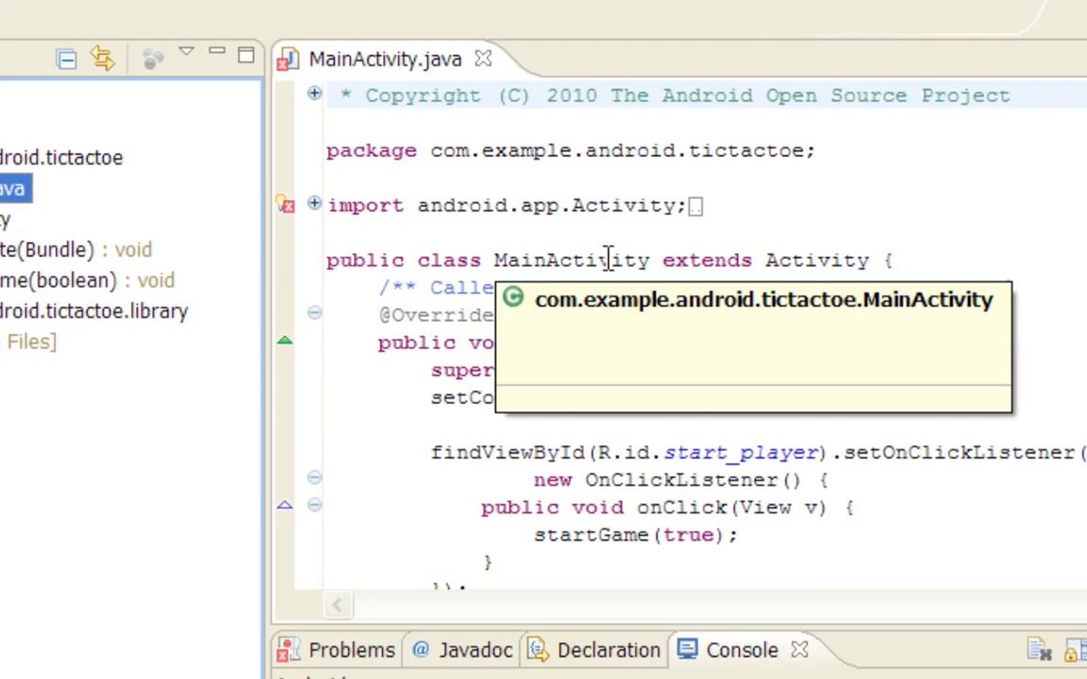
pyautogui.moveTo(345, 211)
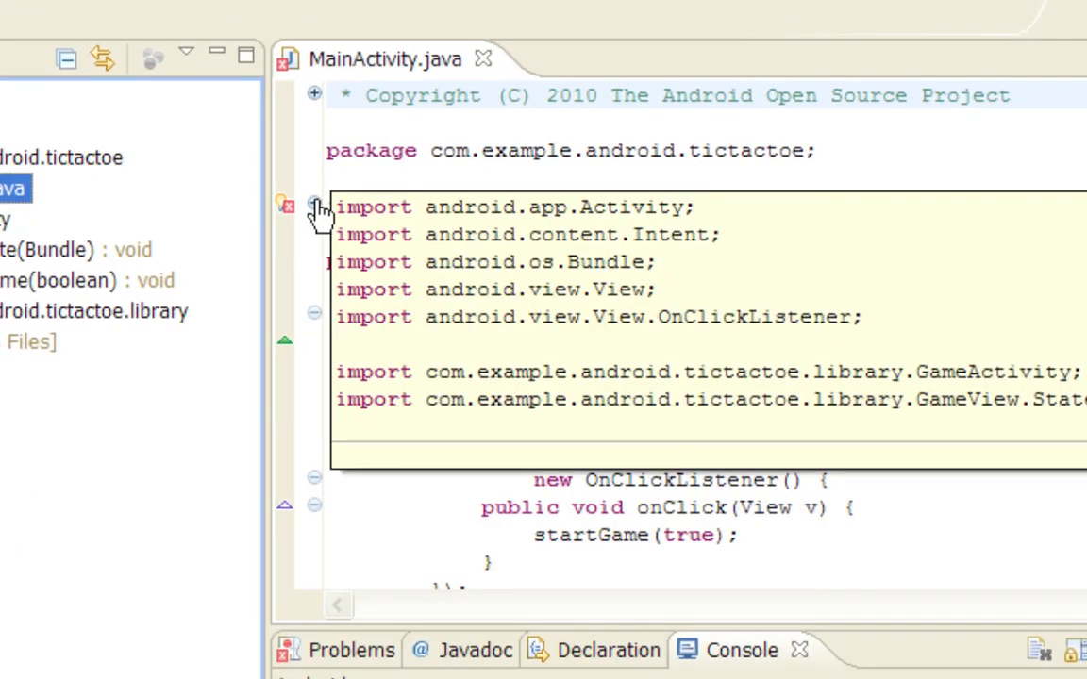
pyautogui.click(315, 205)
pyautogui.moveTo(489, 398)
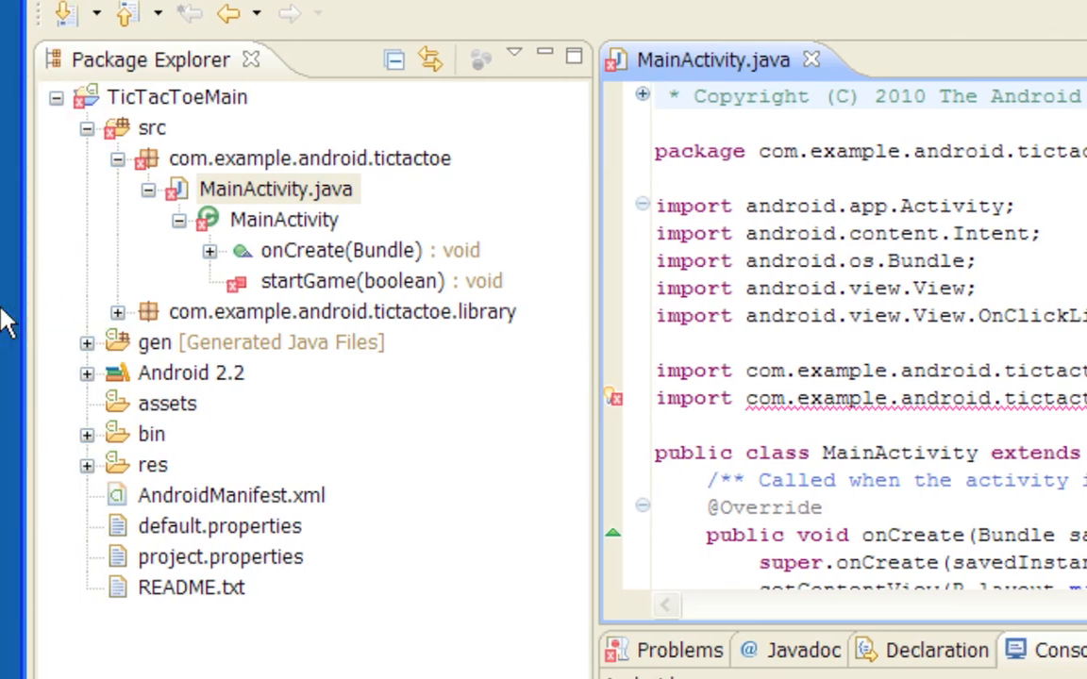
pyautogui.click(117, 313)
pyautogui.click(117, 312)
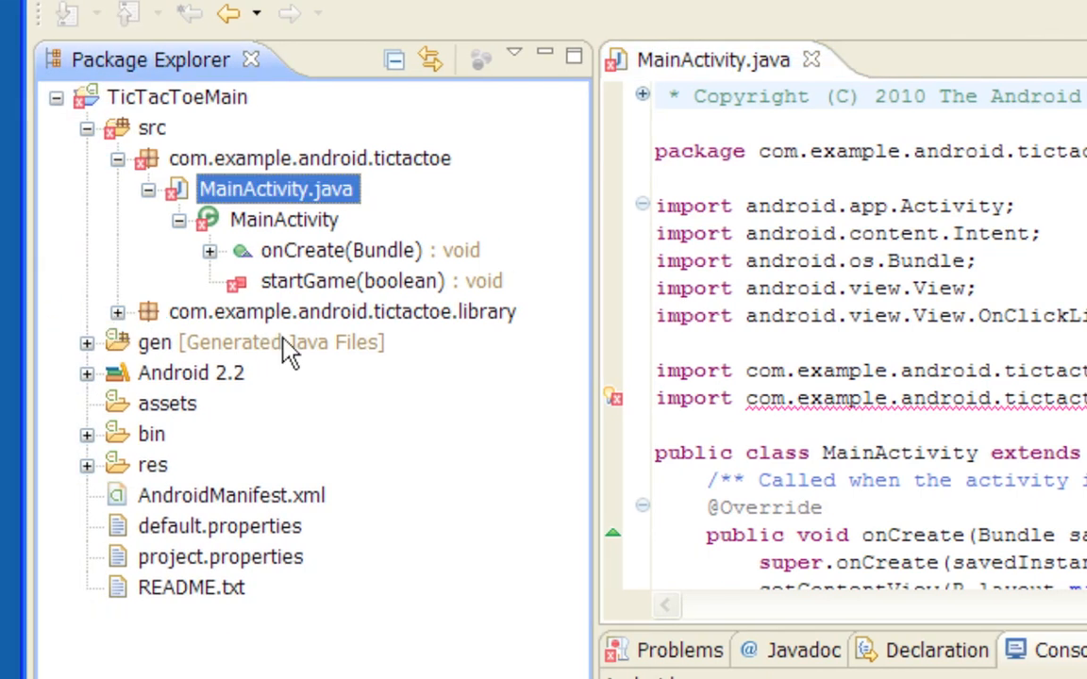
# Step: Use the quick fix on the GameView.State import to create the public class GameView in package com.example.android.tictactoe.library
pyautogui.moveTo(1008, 398)
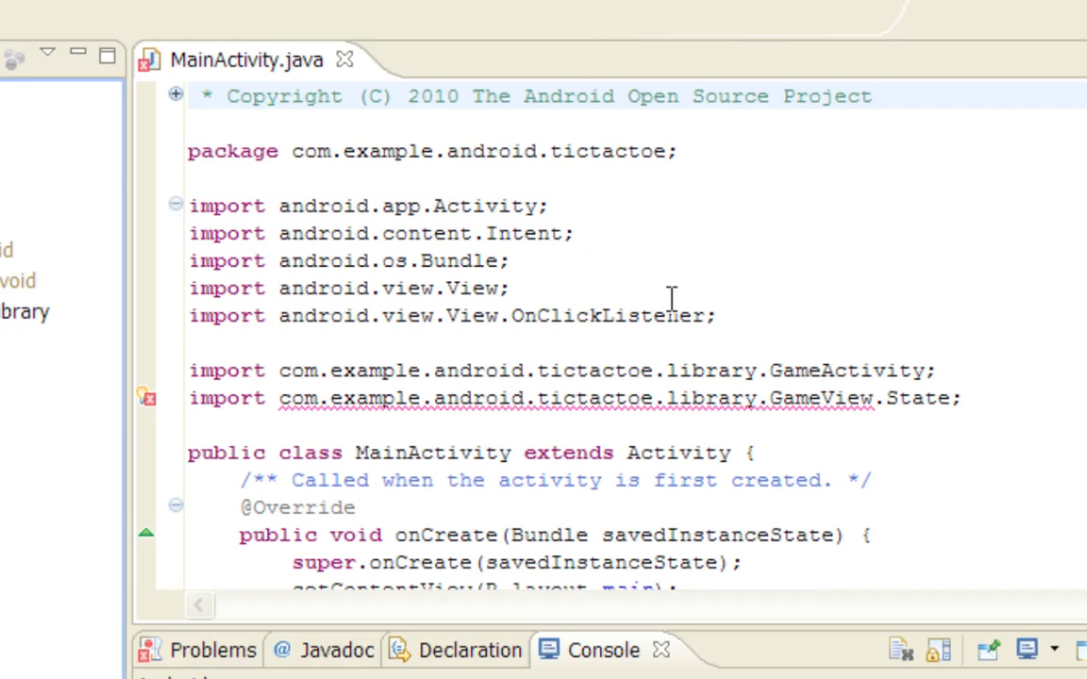
pyautogui.moveTo(347, 396)
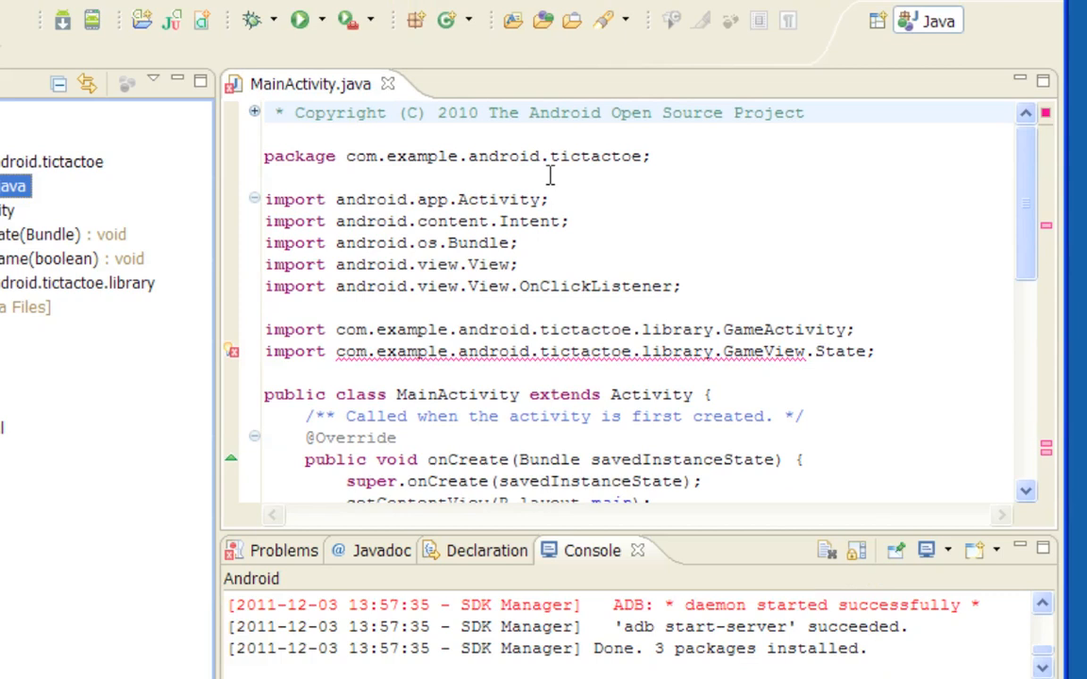
pyautogui.moveTo(443, 238)
pyautogui.moveTo(583, 353)
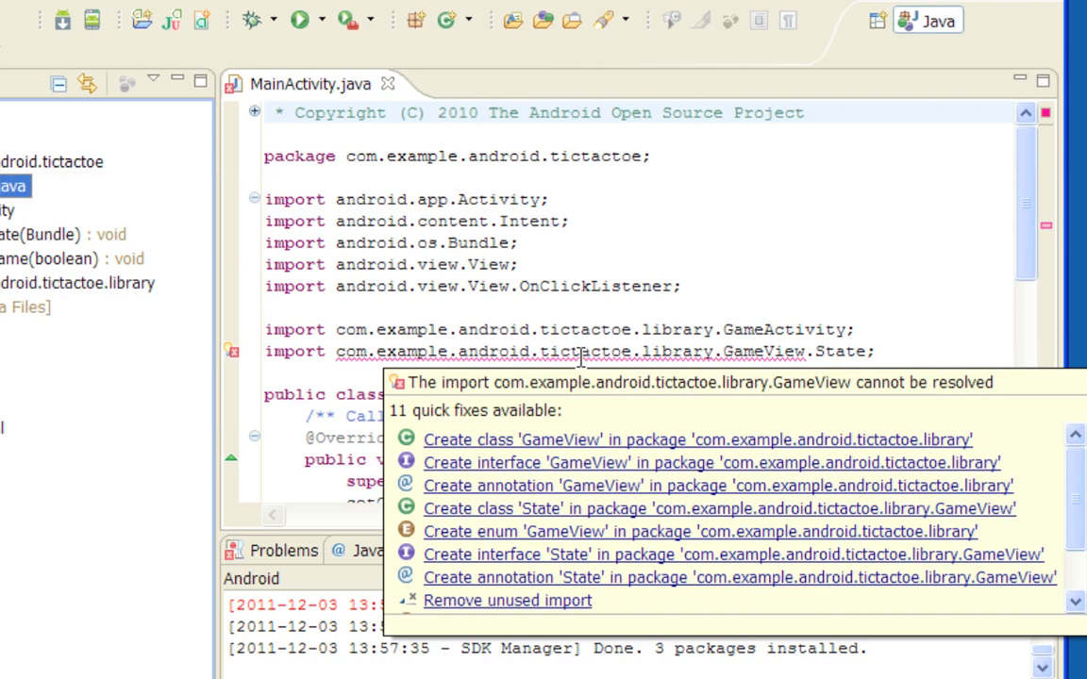
pyautogui.click(571, 441)
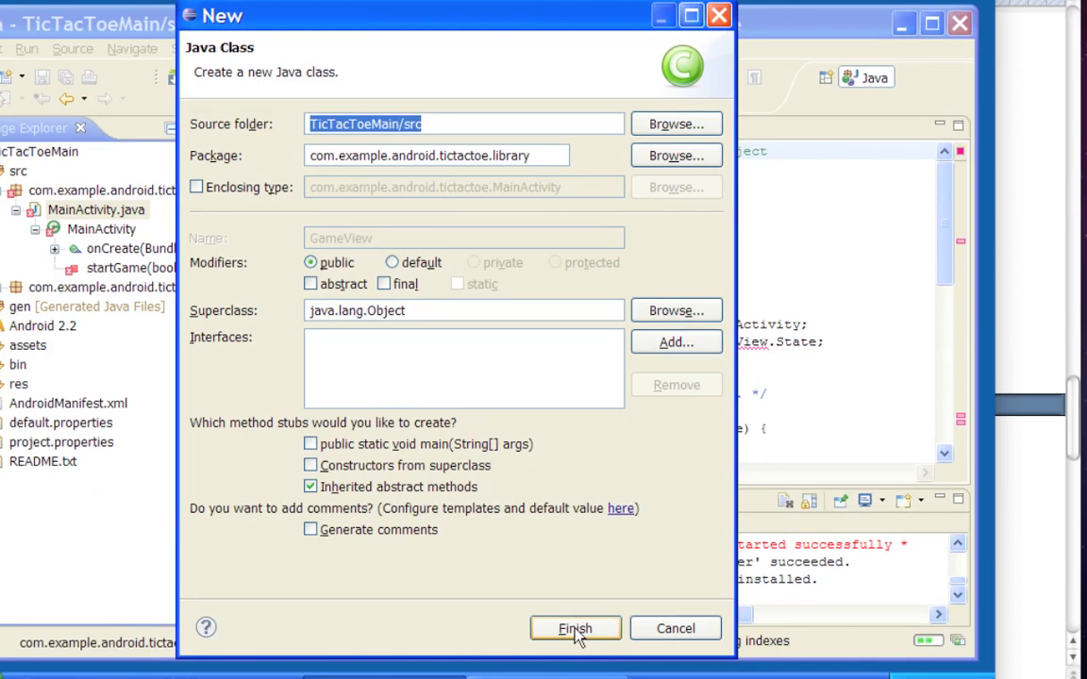
pyautogui.click(577, 636)
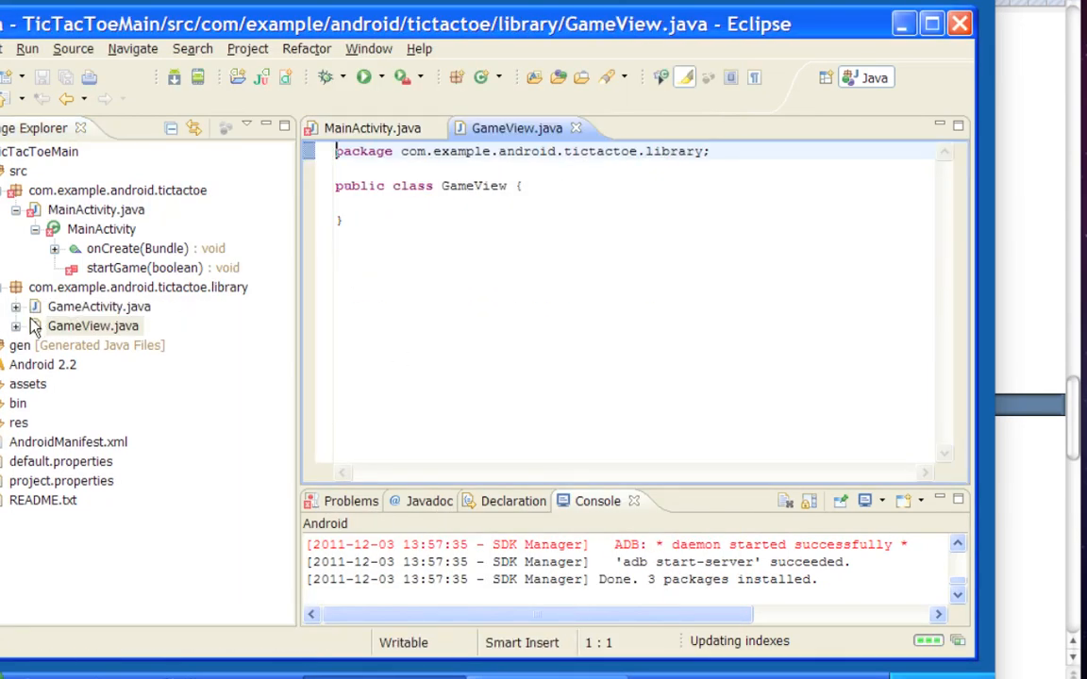
# Step: Return to MainActivity.java and use the import's quick fix to create the public class State inside GameView
pyautogui.click(119, 266)
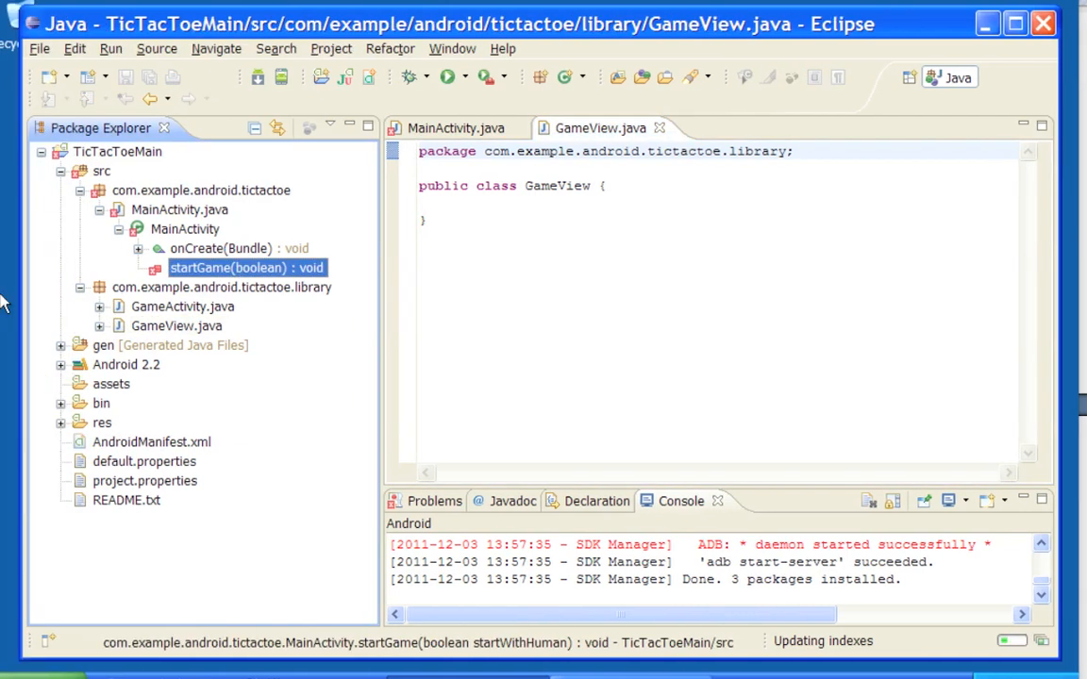
pyautogui.click(99, 210)
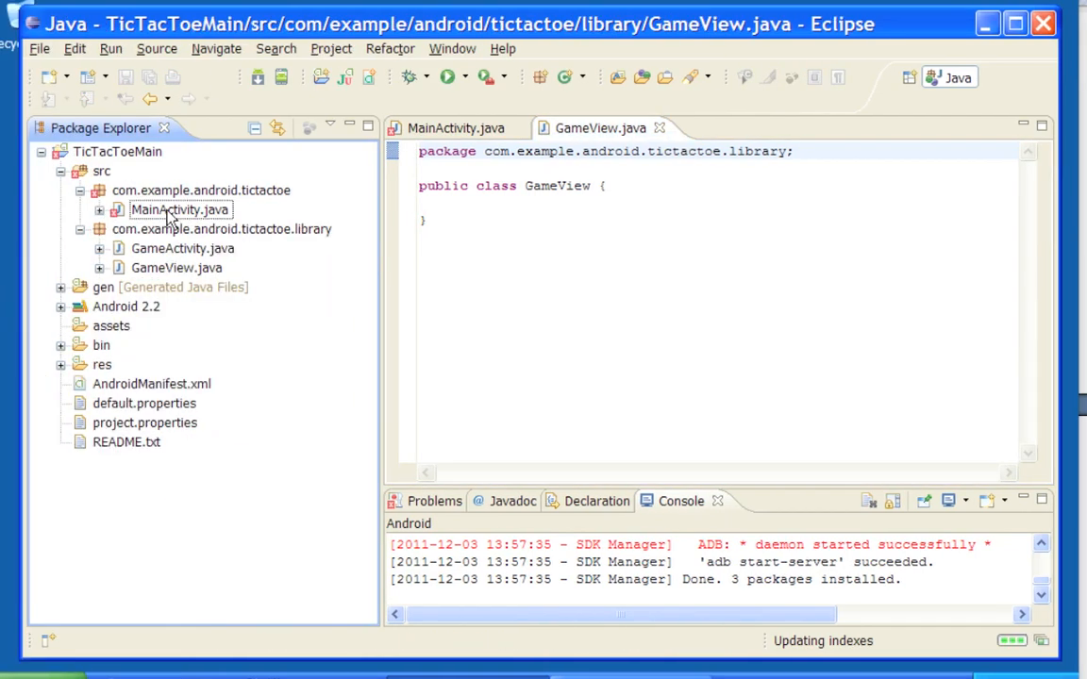
pyautogui.click(99, 209)
pyautogui.click(179, 232)
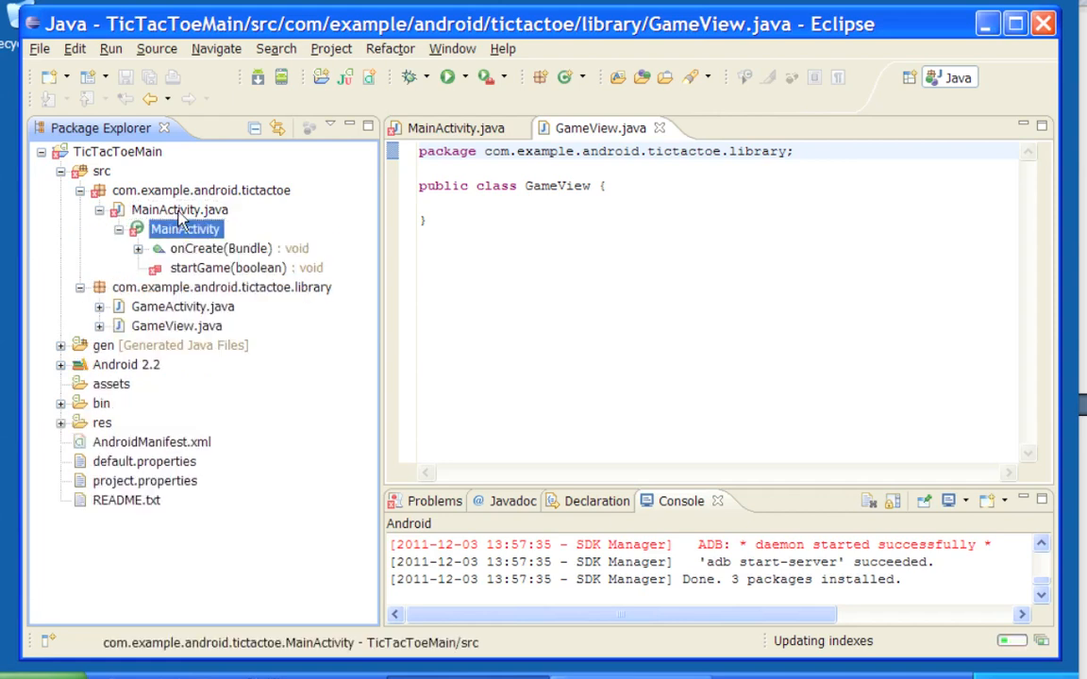
pyautogui.doubleClick(179, 215)
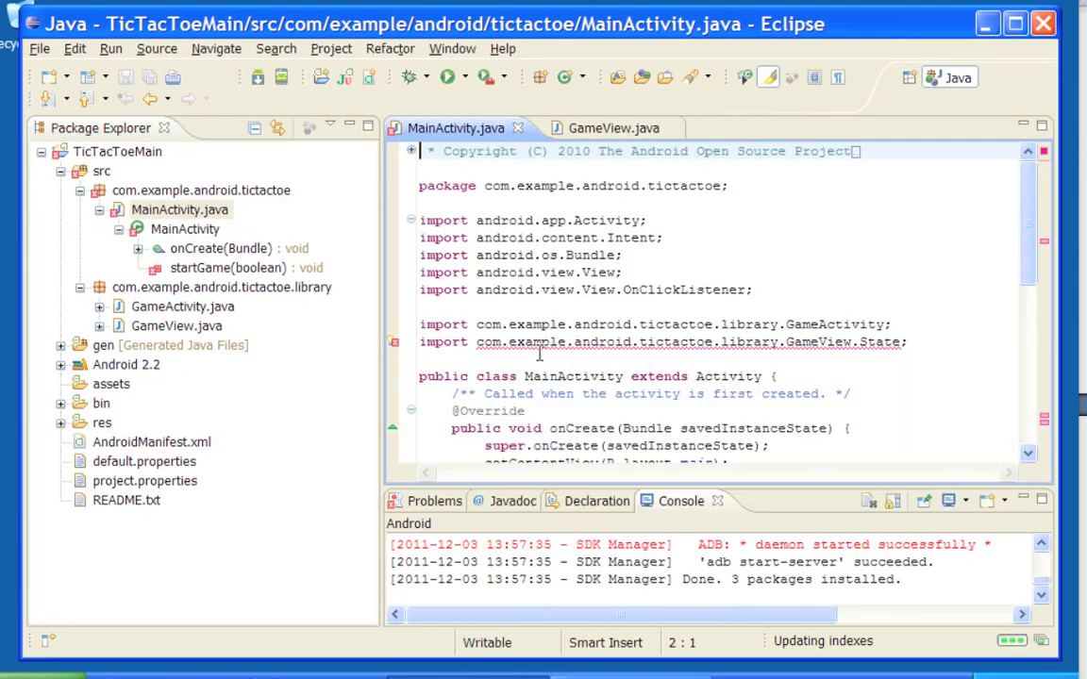
pyautogui.moveTo(541, 347)
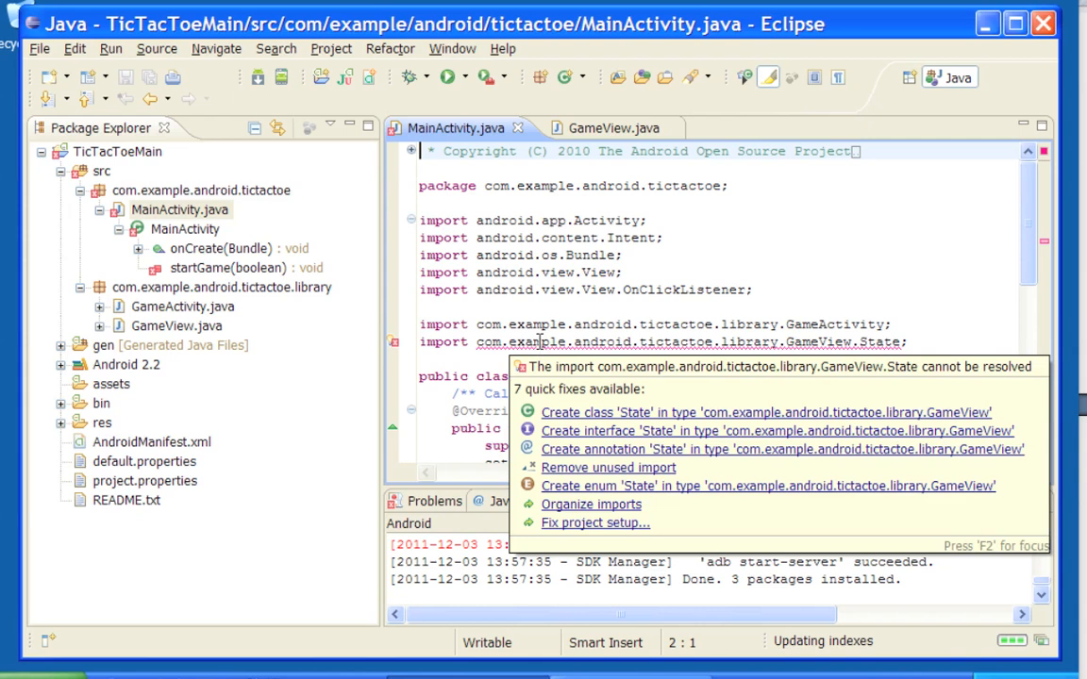
pyautogui.click(602, 415)
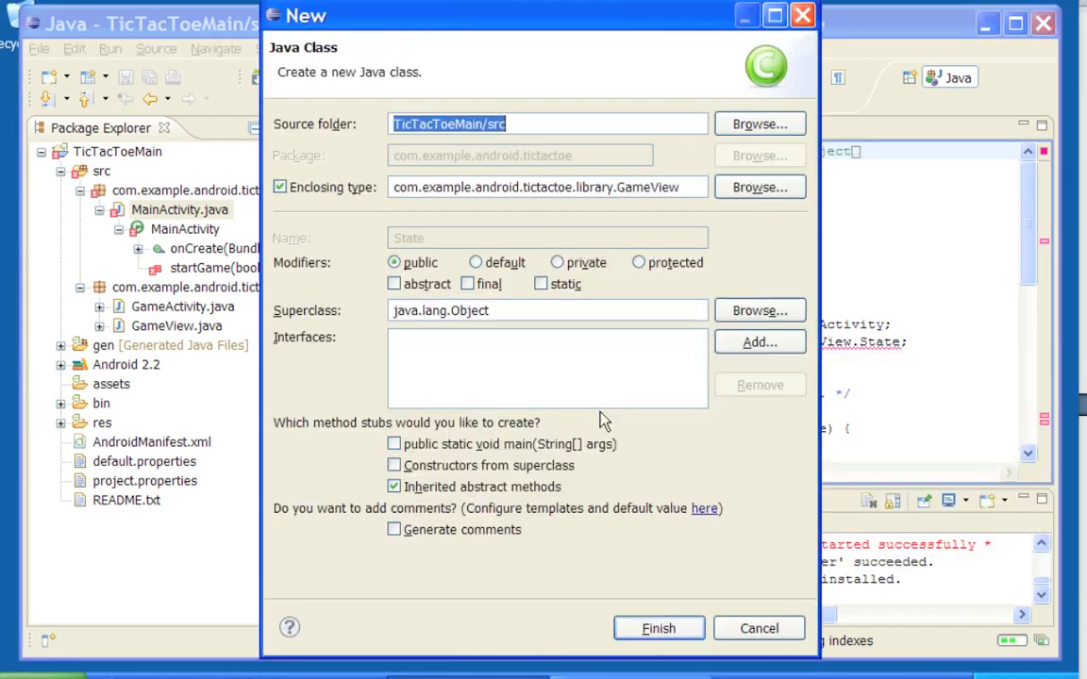
pyautogui.click(681, 629)
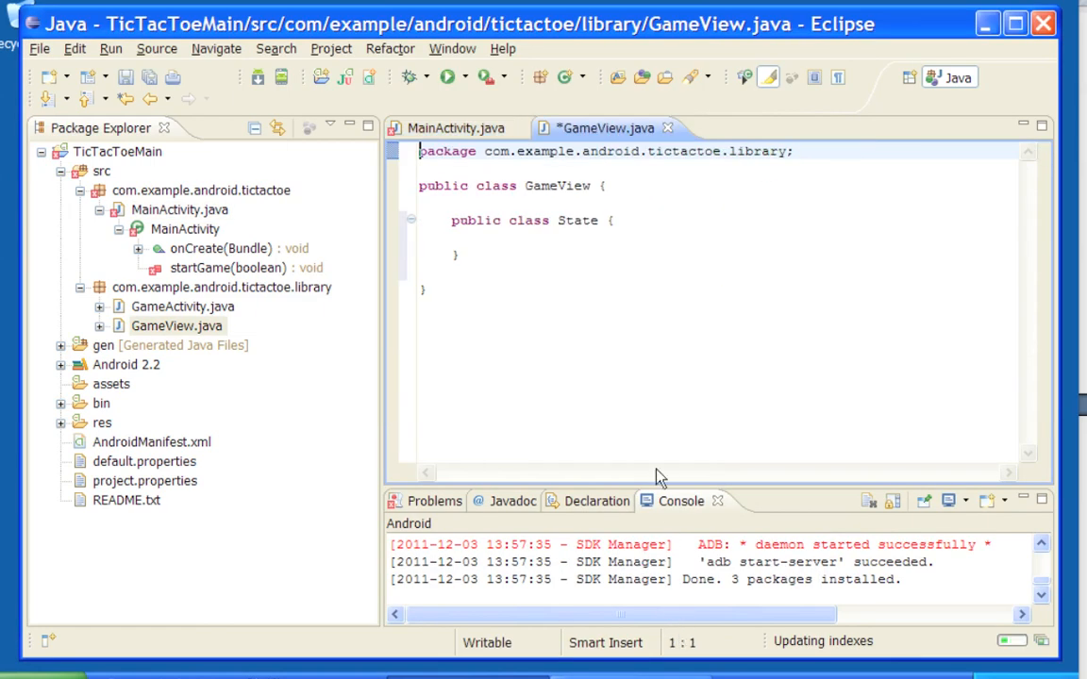
# Step: Check the GameView.State import in MainActivity.java and view the quick fixes for EXTRA_START_PLAYER in startGame, applying none
pyautogui.doubleClick(156, 210)
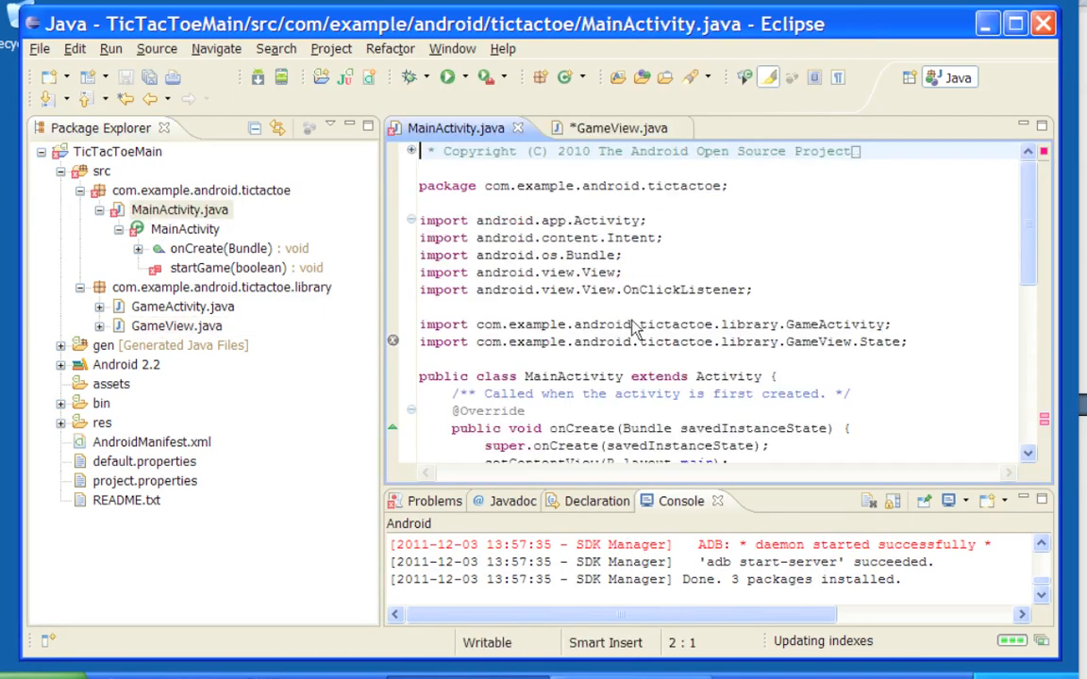
pyautogui.click(394, 343)
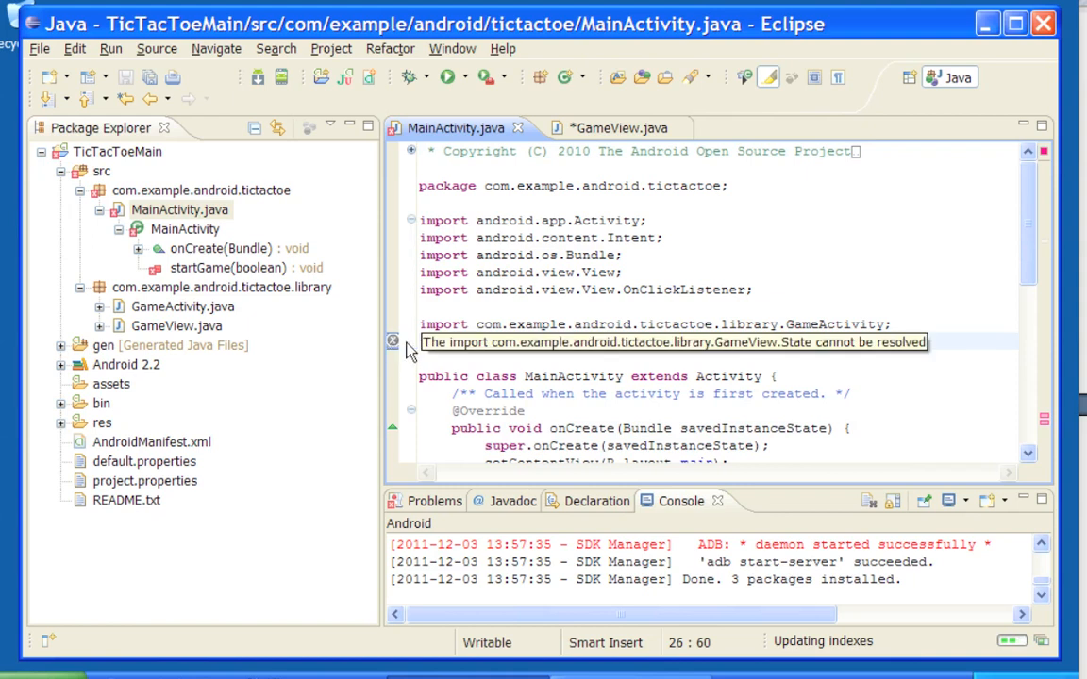
pyautogui.scroll(-3, 1033, 248)
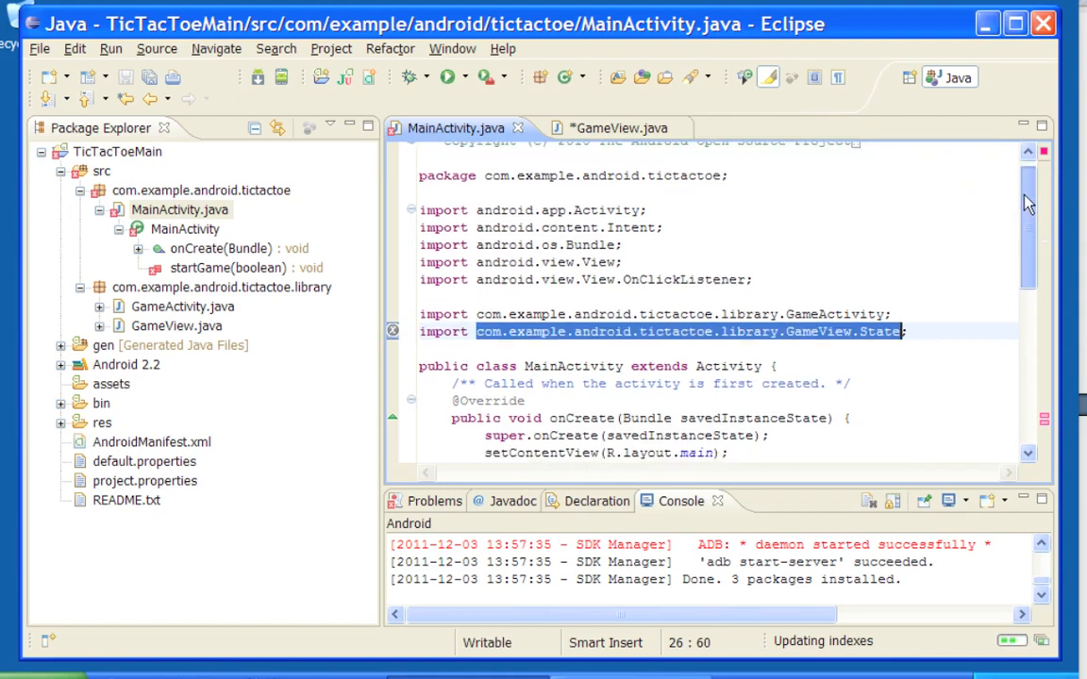
pyautogui.moveTo(1033, 248); pyautogui.dragTo(1036, 394)
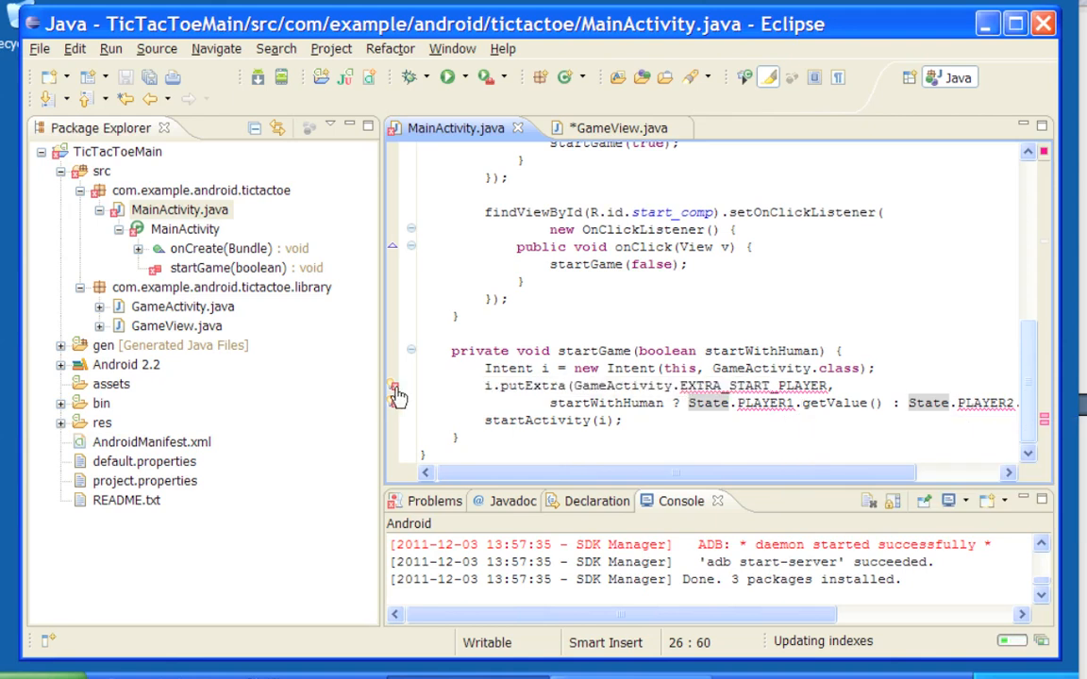
pyautogui.hotkey('ctrl', '1')
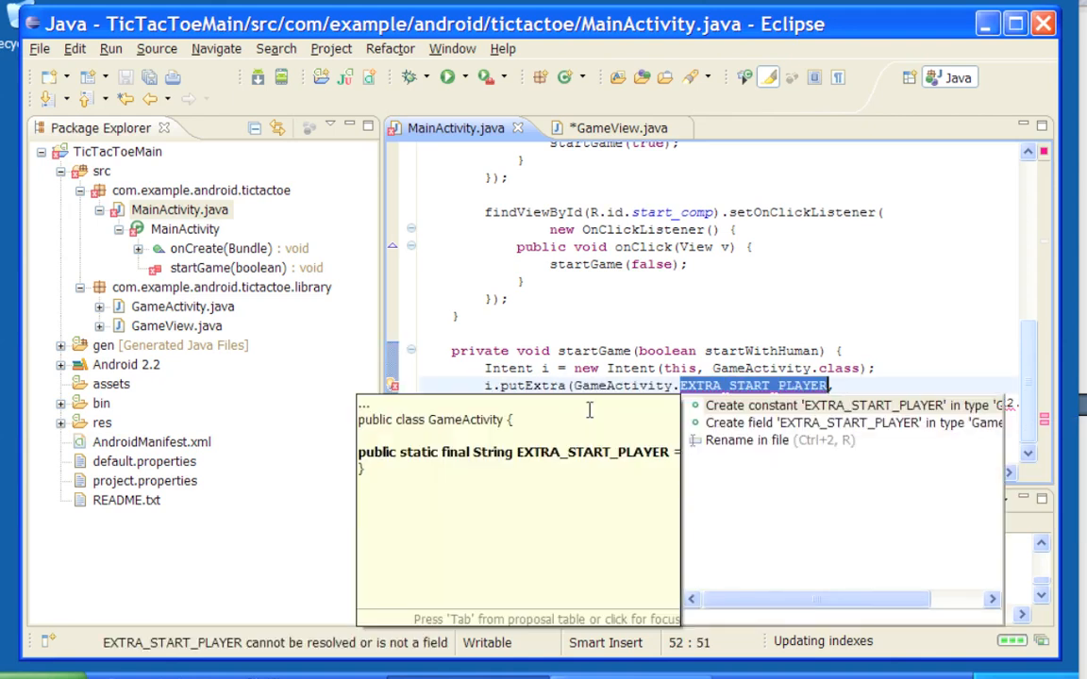
pyautogui.click(813, 315)
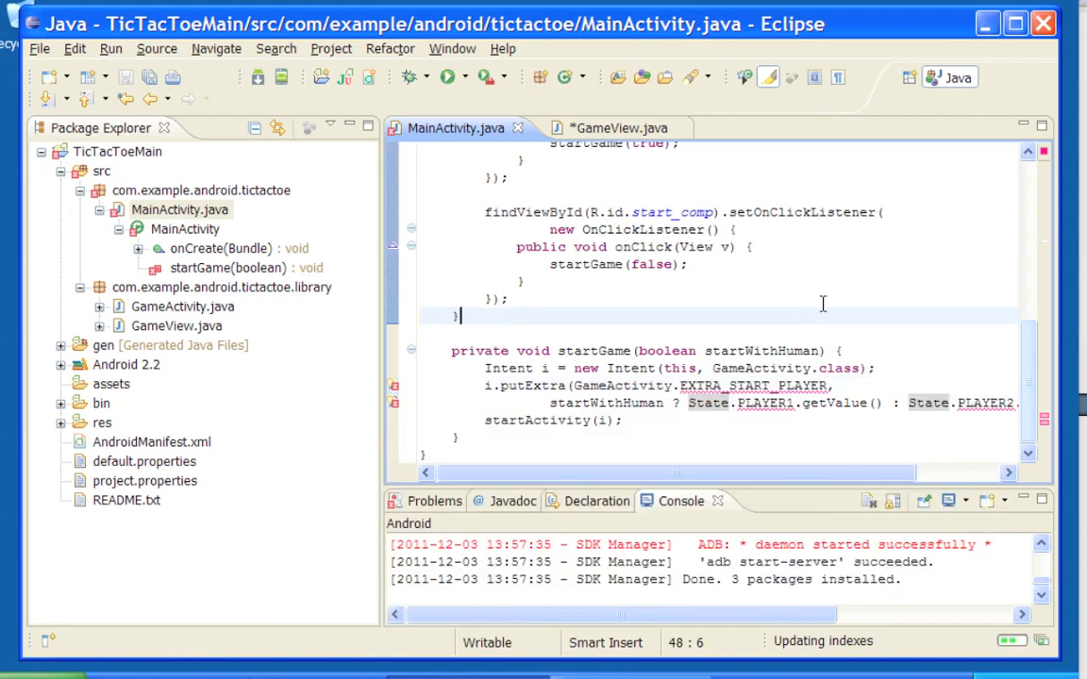
# Step: Close MainActivity.java and GameView.java, discarding the unsaved changes in GameView.java
pyautogui.click(517, 127)
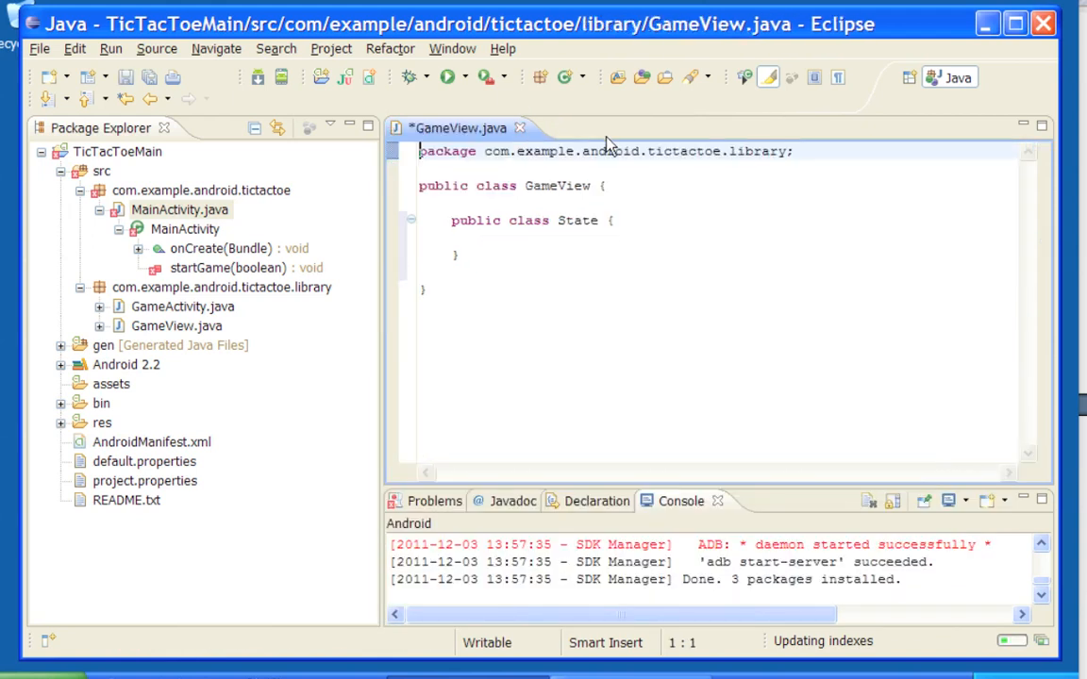
pyautogui.click(519, 128)
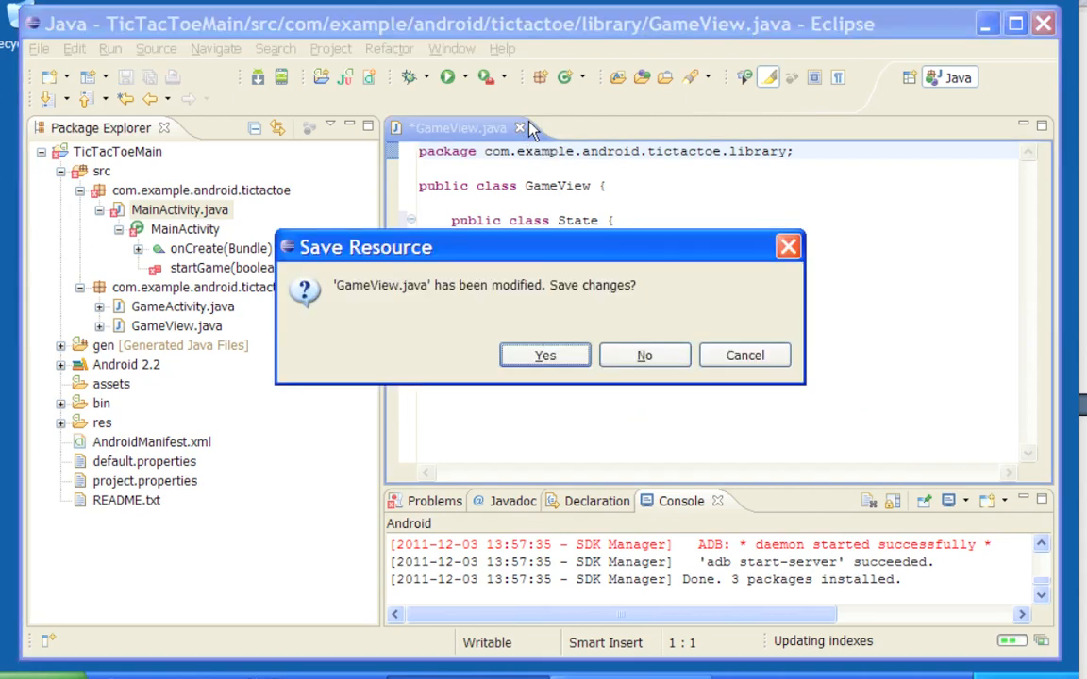
pyautogui.click(641, 355)
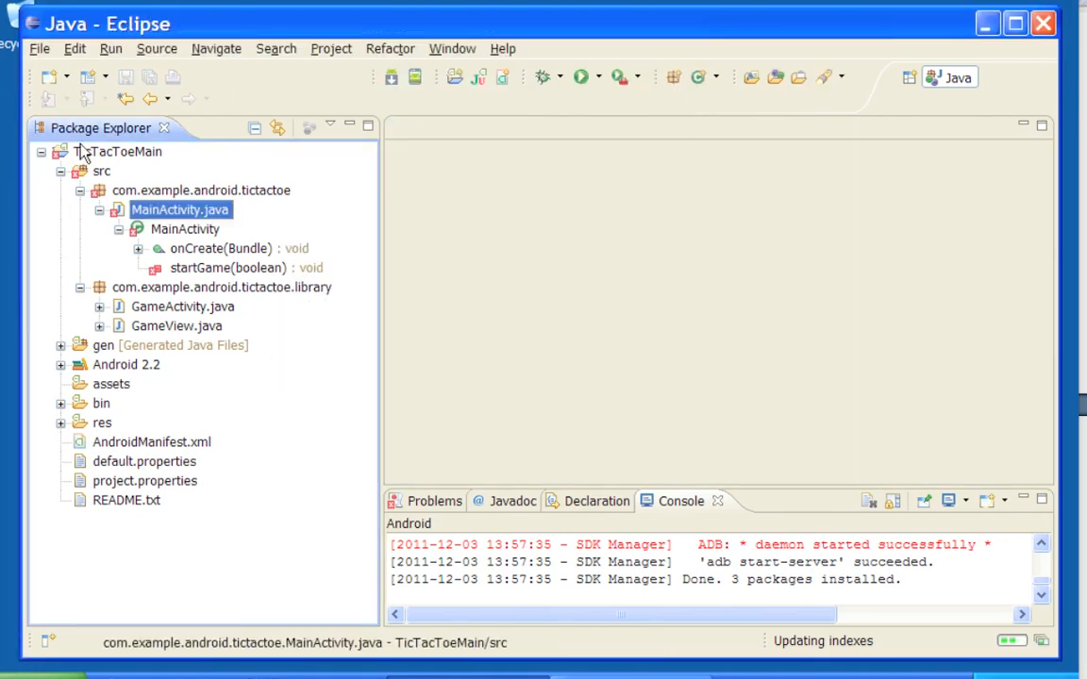
# Step: Collapse the TicTacToeMain project tree and close the project
pyautogui.click(41, 152)
pyautogui.click(100, 156)
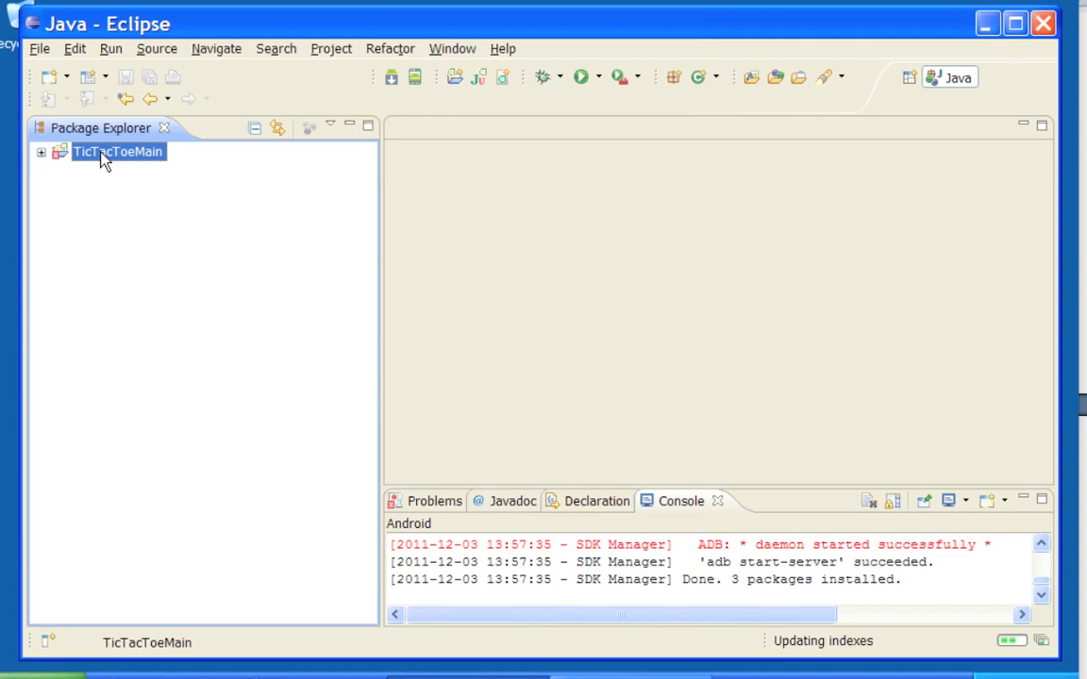
pyautogui.rightClick(102, 153)
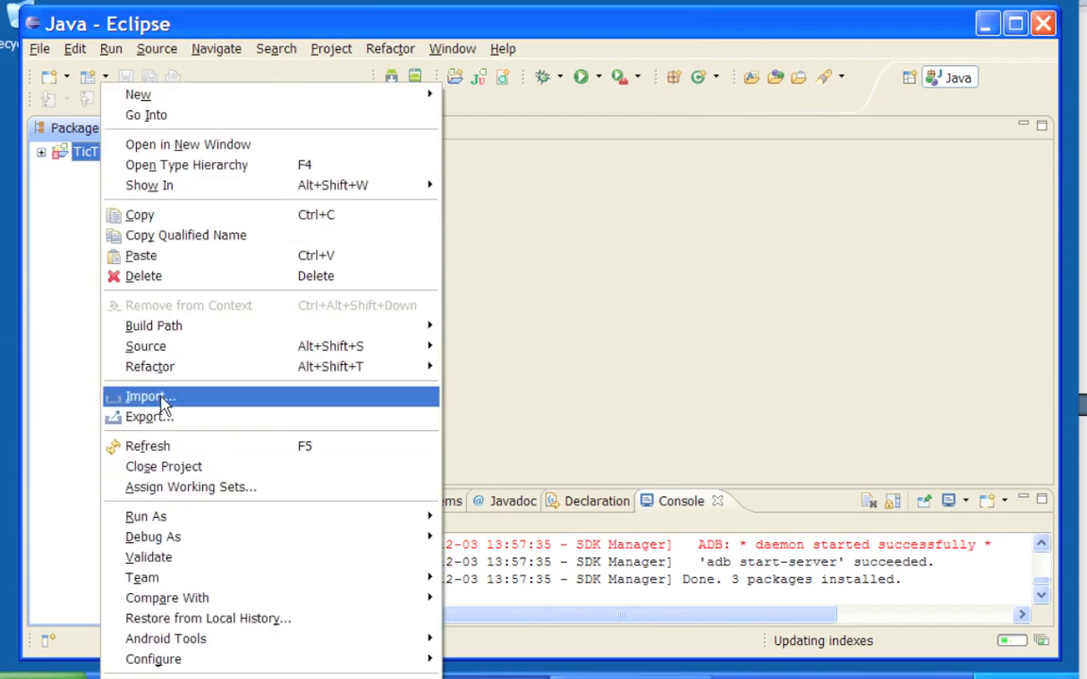
pyautogui.click(168, 469)
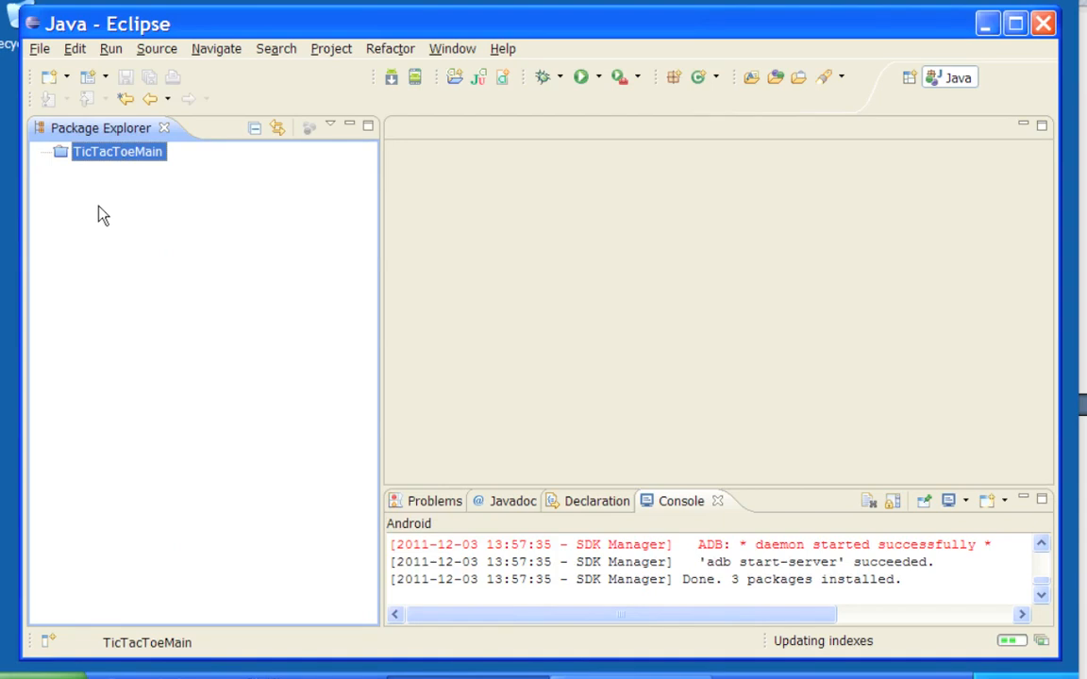
# Step: Start a new Android project named FirstProject, created in the workspace at the default location, and proceed to the build target selection
pyautogui.click(39, 48)
pyautogui.moveTo(61, 75)
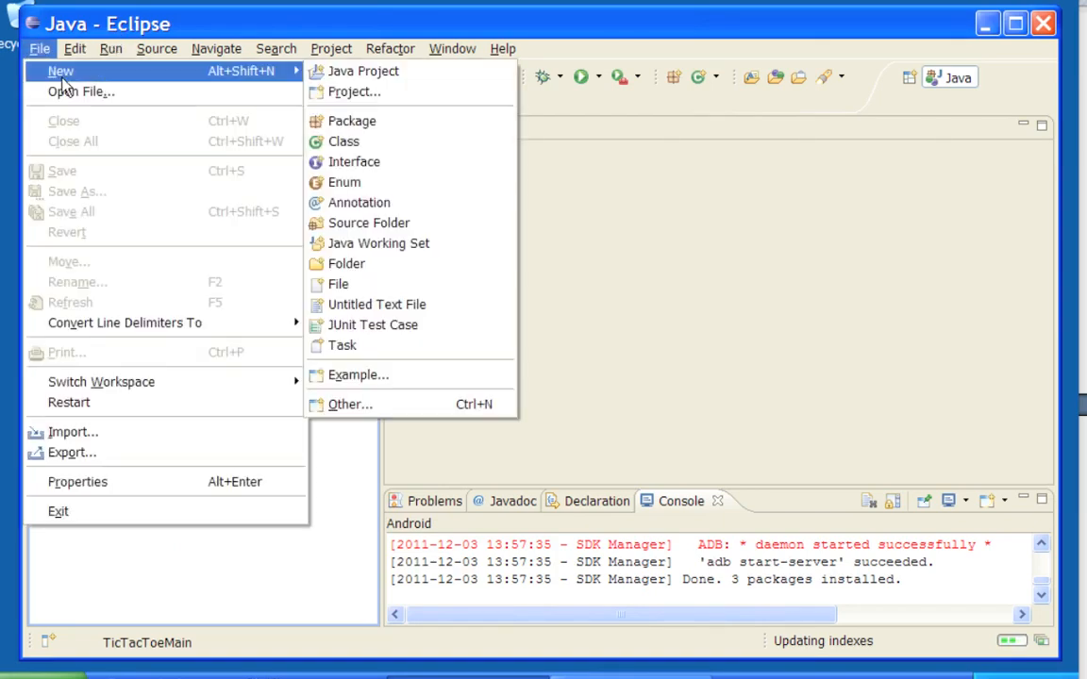
pyautogui.click(341, 91)
pyautogui.click(368, 232)
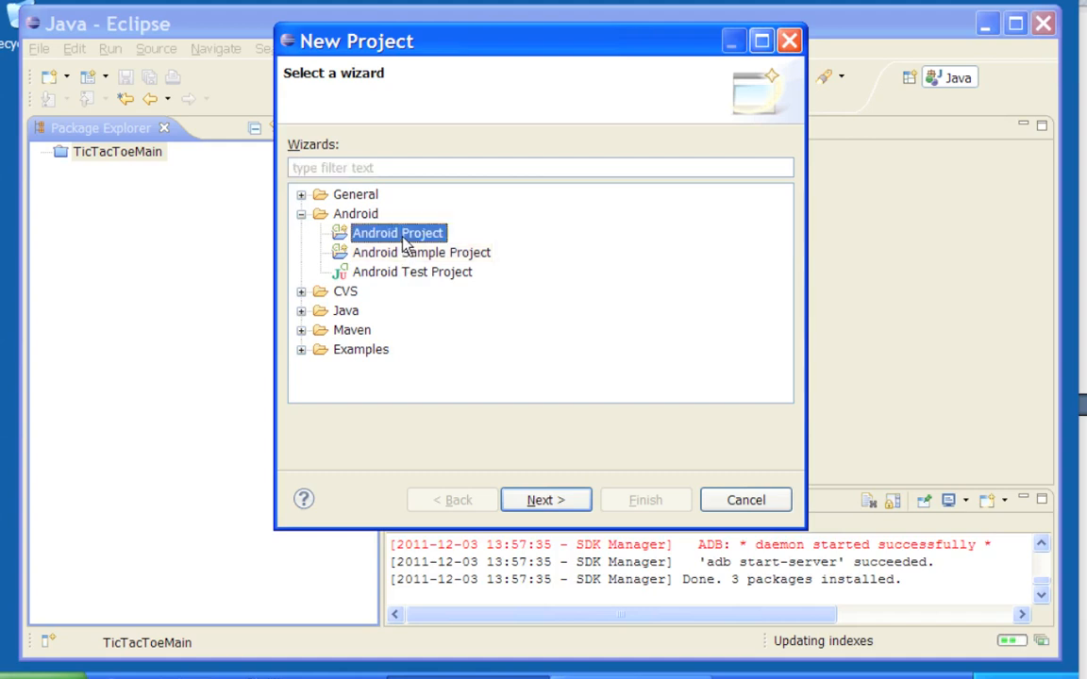
pyautogui.click(547, 500)
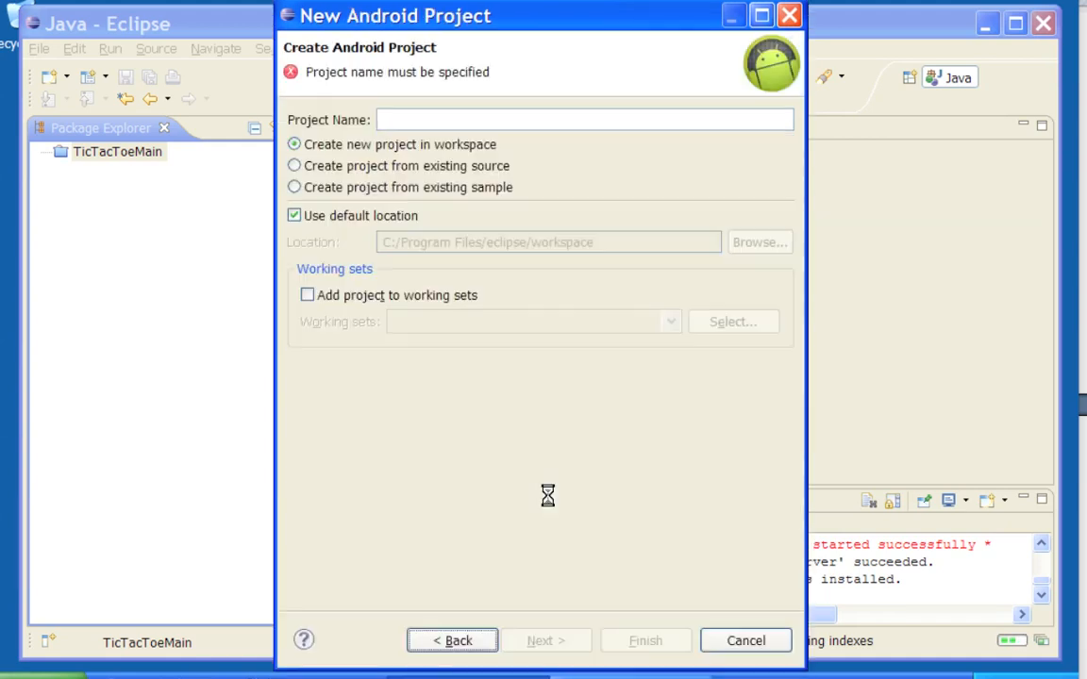
pyautogui.click(411, 123)
pyautogui.write('First')
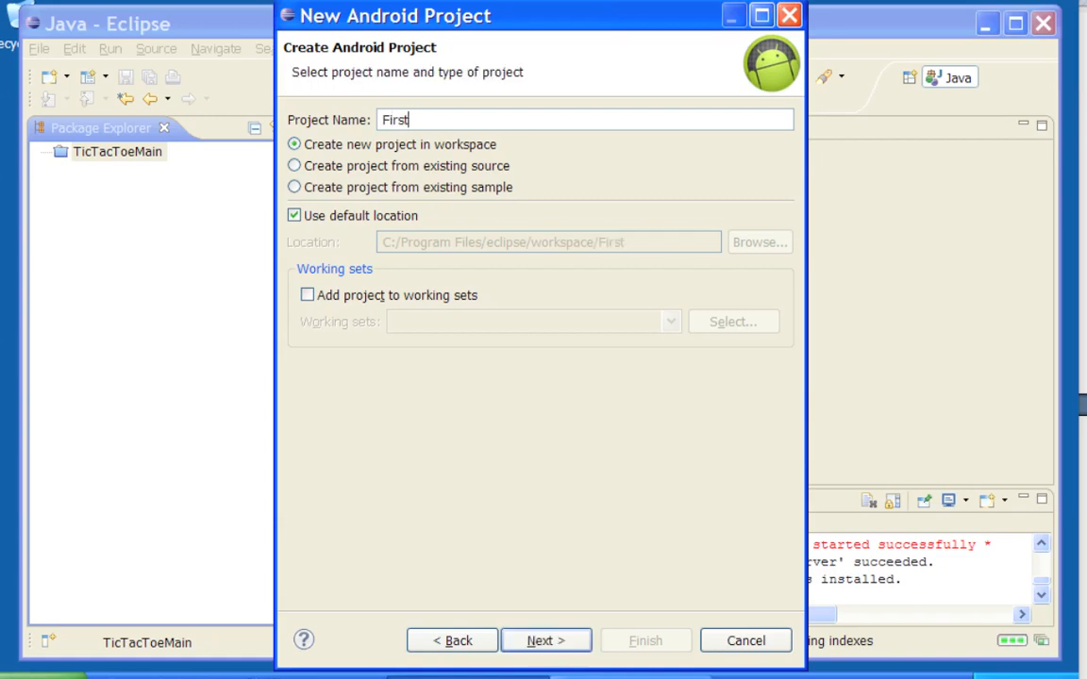
pyautogui.write('Project')
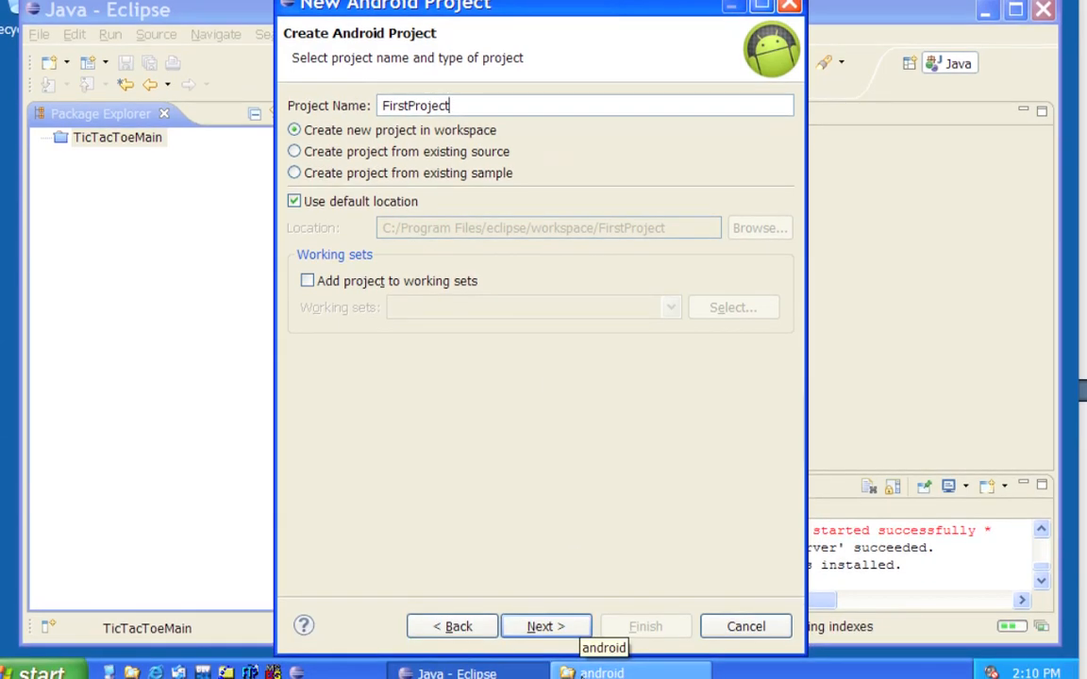
pyautogui.click(542, 627)
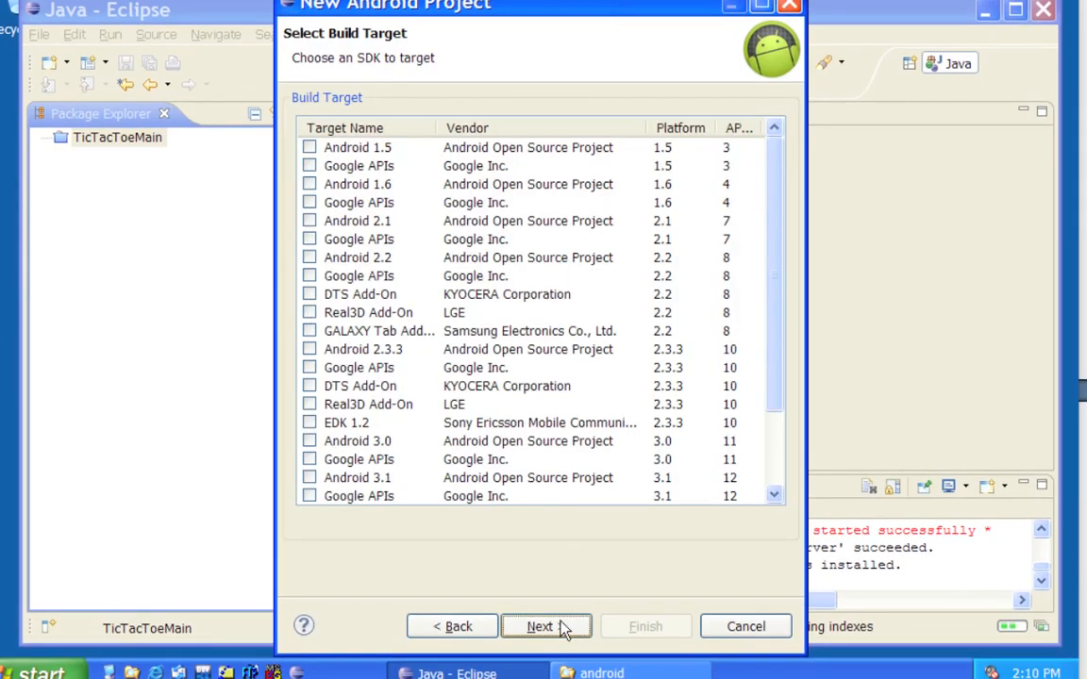
# Step: Choose Android 4.0 from the Android Open Source Project as the build target and continue to the application info
pyautogui.moveTo(775, 162); pyautogui.dragTo(795, 339)
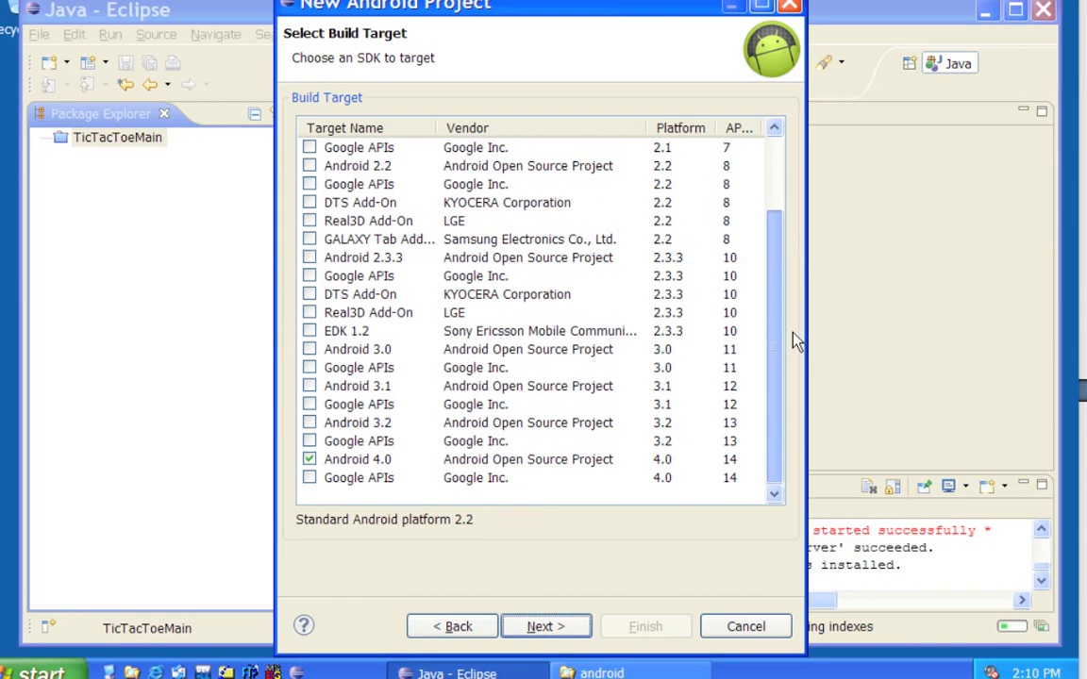
pyautogui.click(378, 460)
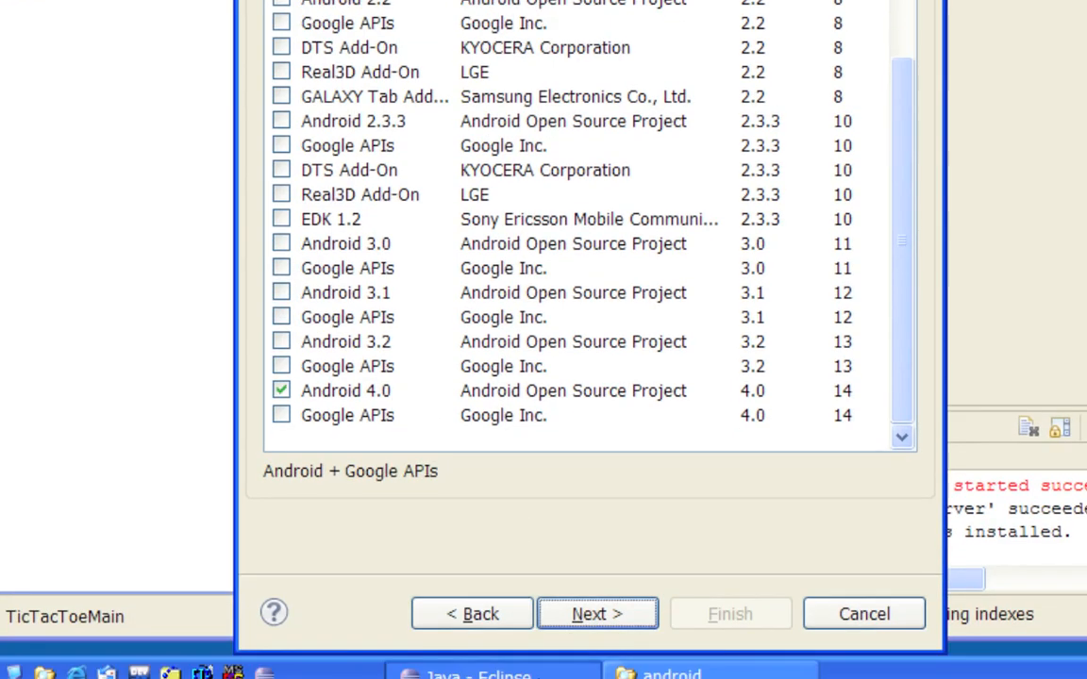
pyautogui.click(585, 616)
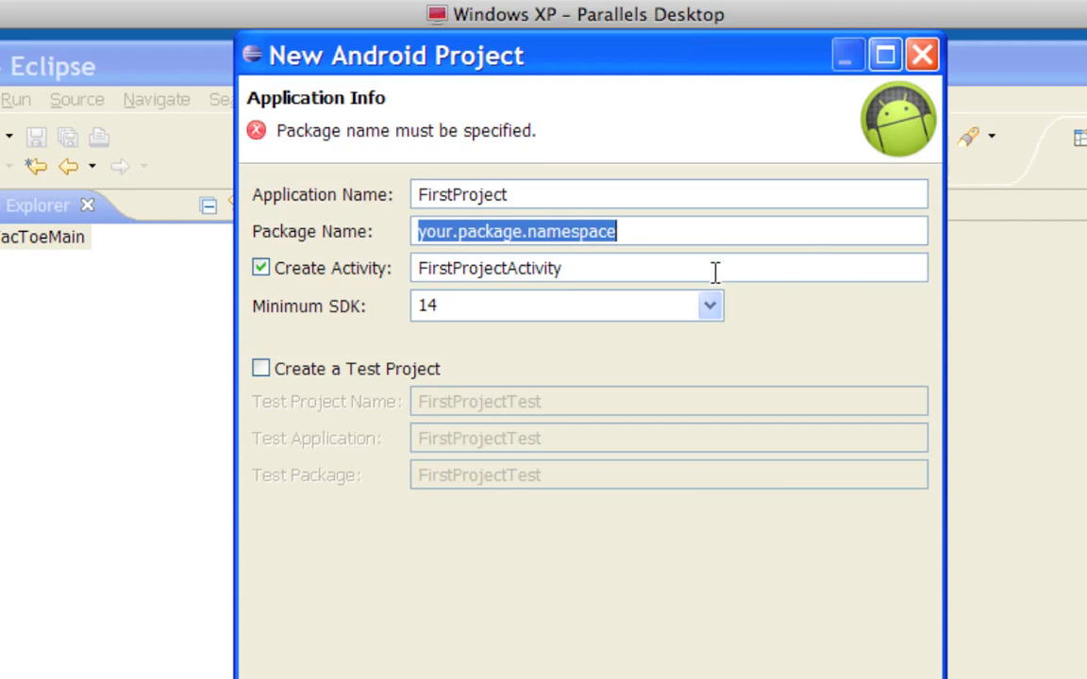
# Step: Try default as the package name and clear it again
pyautogui.write('s')
pyautogui.press('BackSpace')
pyautogui.write('default')
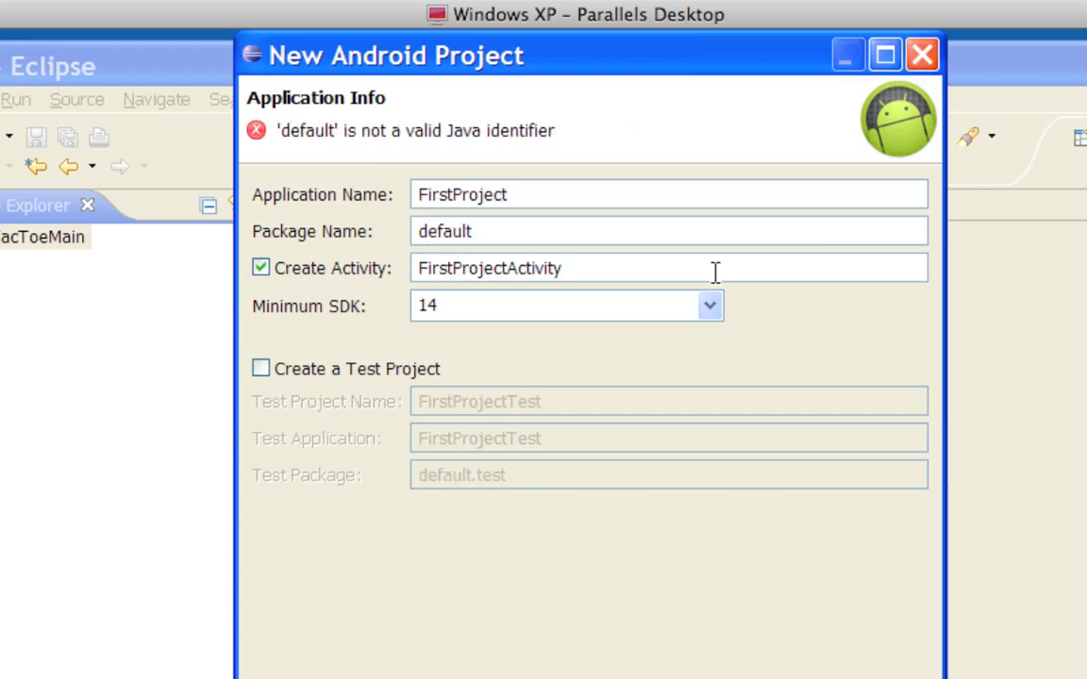
pyautogui.press('BackSpace')
pyautogui.press('BackSpace')
pyautogui.press('BackSpace')
pyautogui.press('BackSpace')
pyautogui.press('BackSpace')
pyautogui.press('BackSpace')
pyautogui.press('BackSpace')
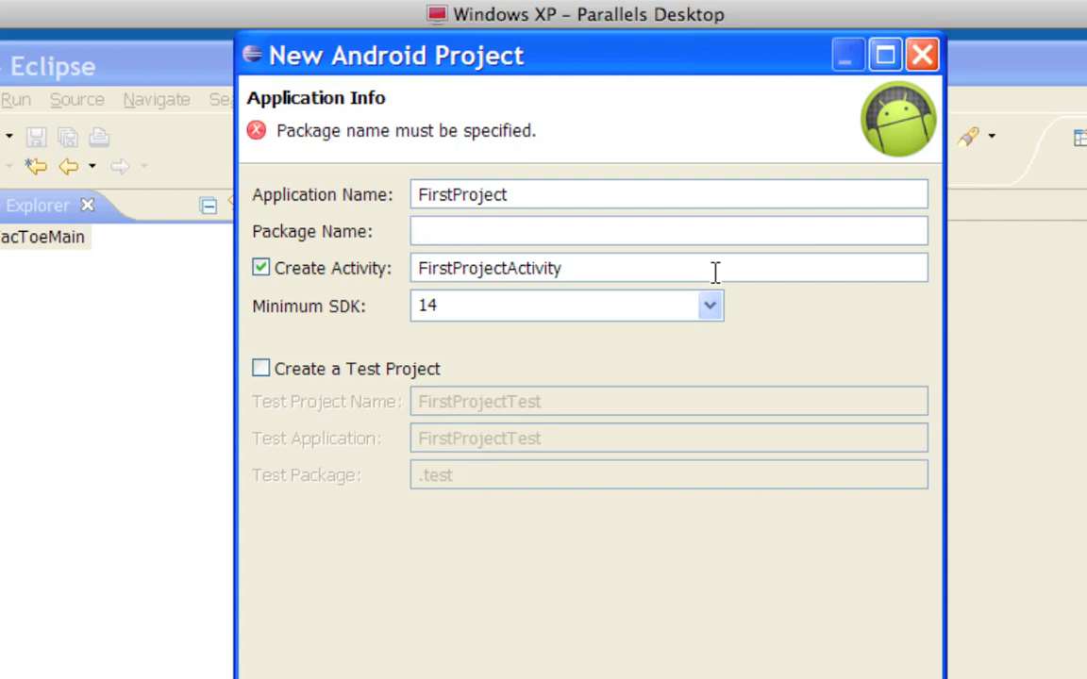
# Step: Try sample.package as the package name and delete its second identifier, keeping sample
pyautogui.write('sample.')
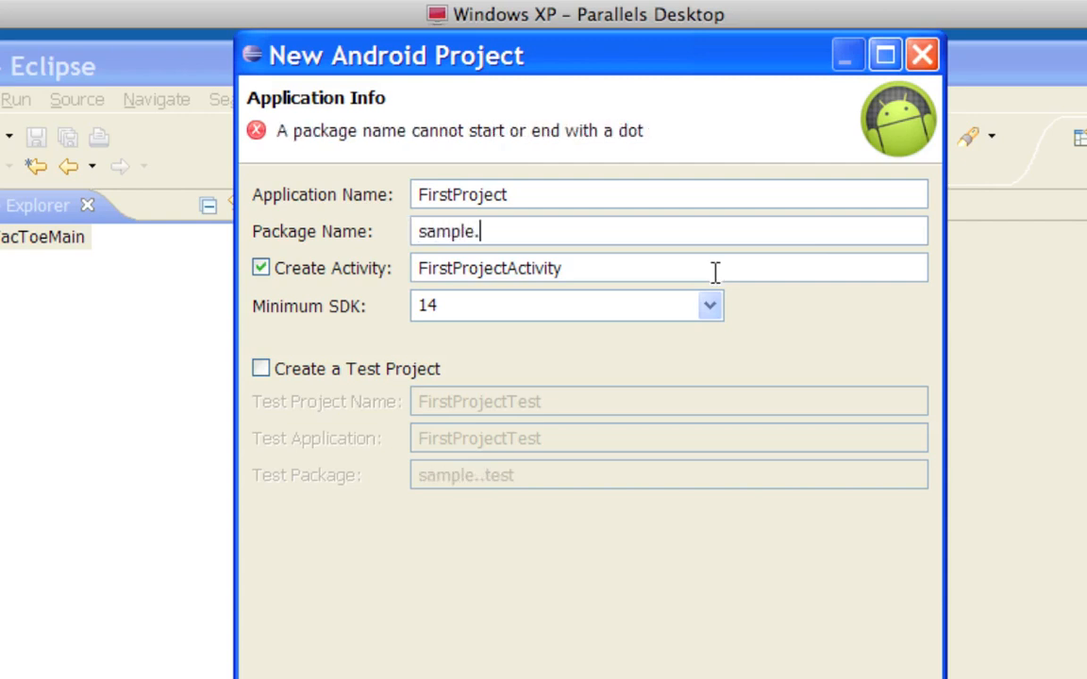
pyautogui.write('package')
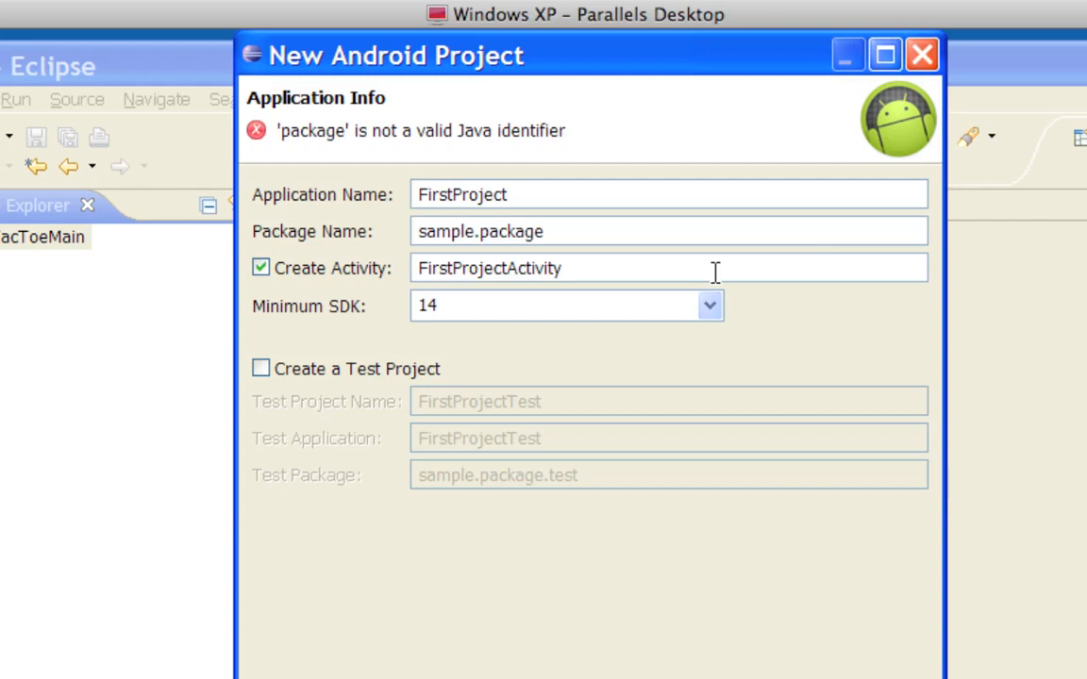
pyautogui.press('BackSpace')
pyautogui.press('BackSpace')
pyautogui.press('BackSpace')
pyautogui.press('BackSpace')
pyautogui.press('BackSpace')
pyautogui.press('BackSpace')
pyautogui.press('BackSpace')
pyautogui.press('BackSpace')
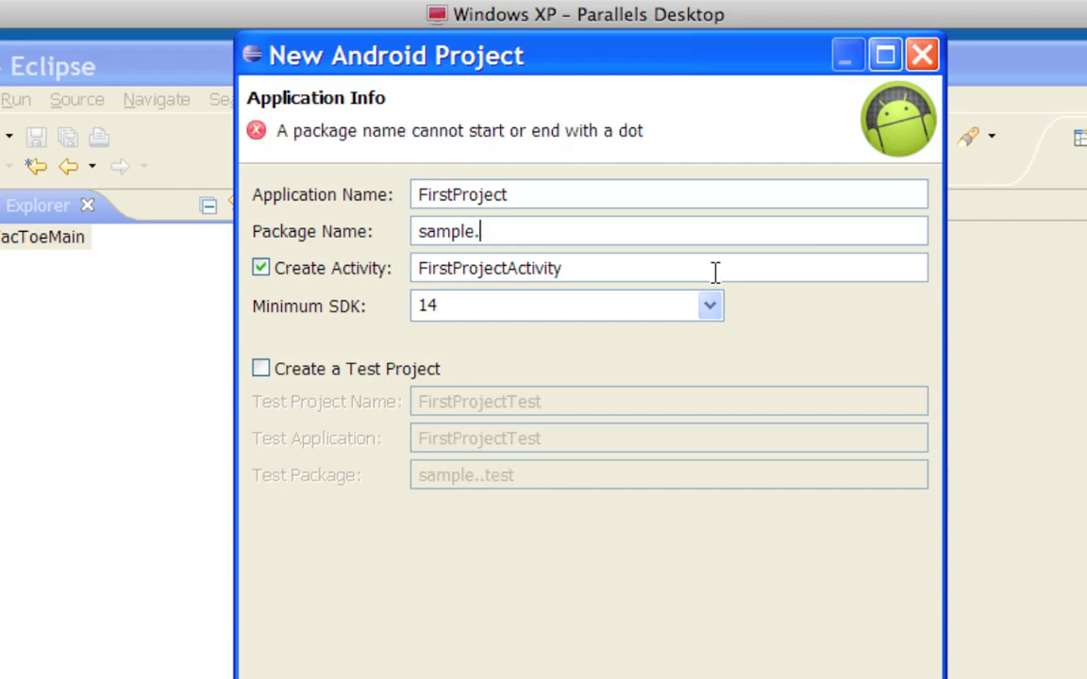
# Step: Try default as the second identifier of the package name after sample and remove it
pyautogui.write('.default')
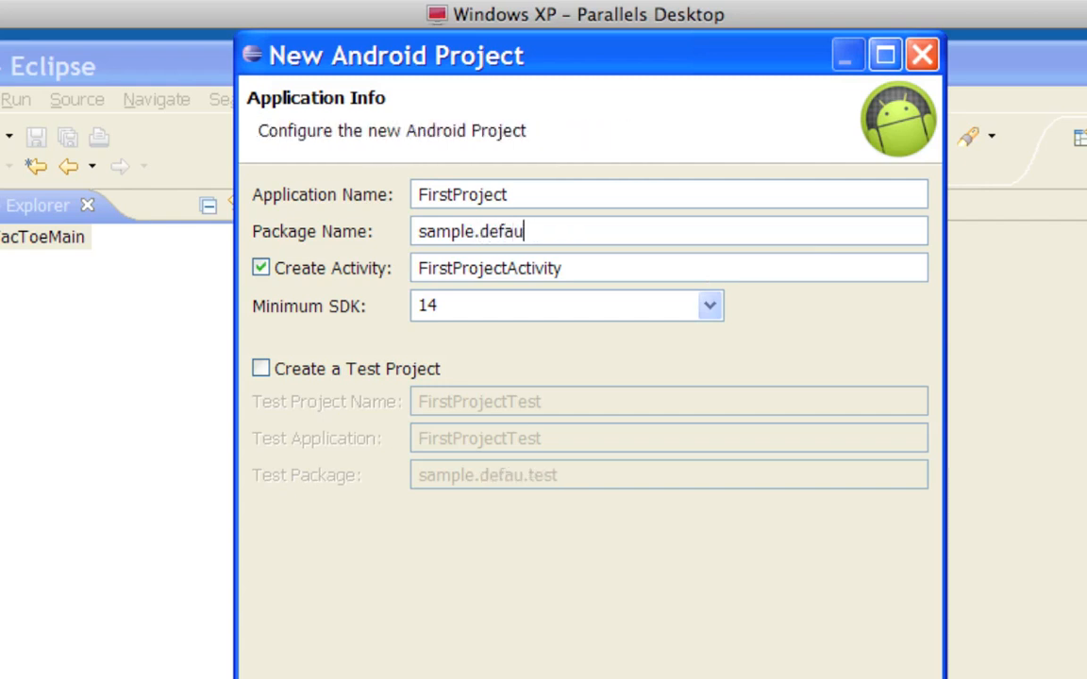
pyautogui.press('BackSpace')
pyautogui.press('BackSpace')
pyautogui.press('BackSpace')
pyautogui.press('BackSpace')
pyautogui.press('BackSpace')
pyautogui.press('BackSpace')
pyautogui.press('BackSpace')
pyautogui.press('BackSpace')
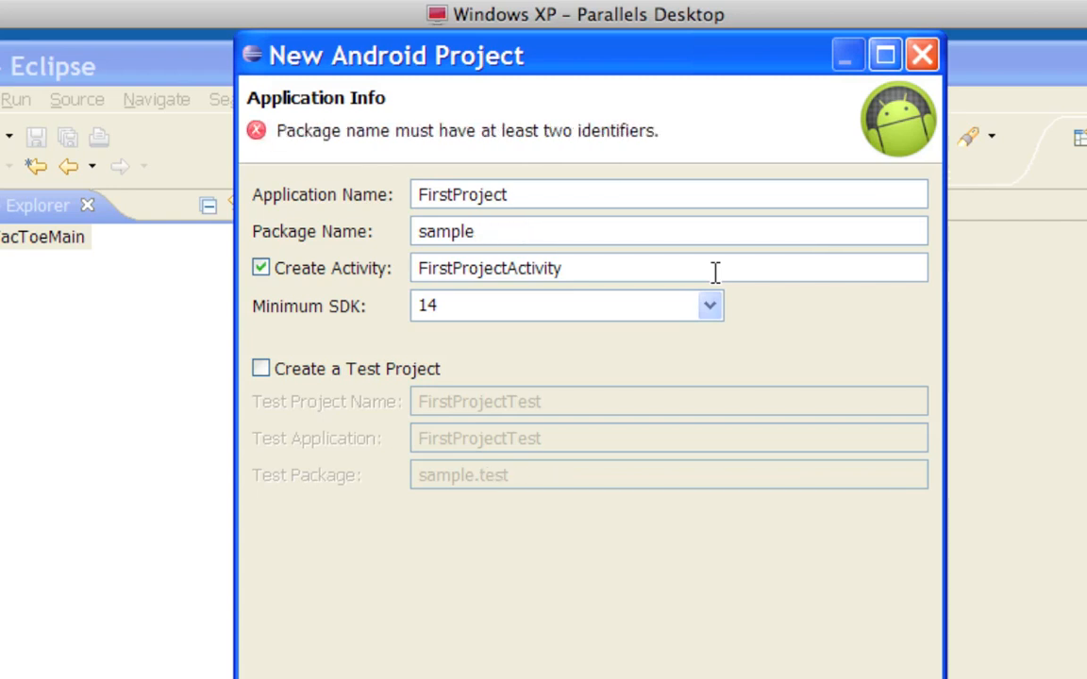
# Step: Complete the package name as sample.FileProject and finish creating the project
pyautogui.write('.FileProject')
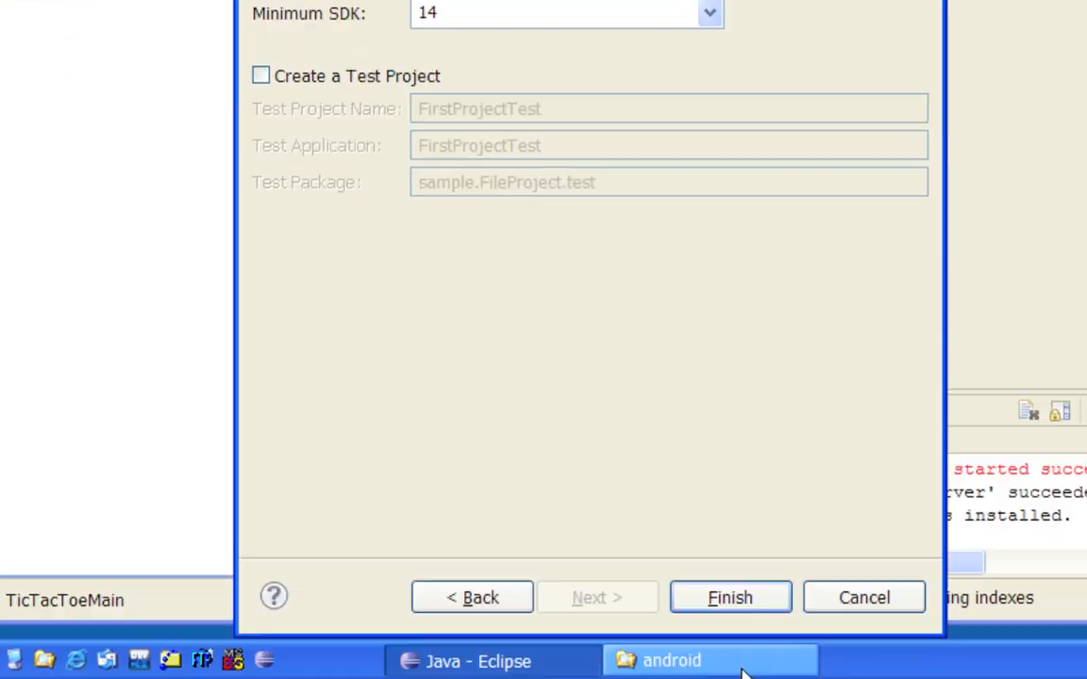
pyautogui.click(743, 598)
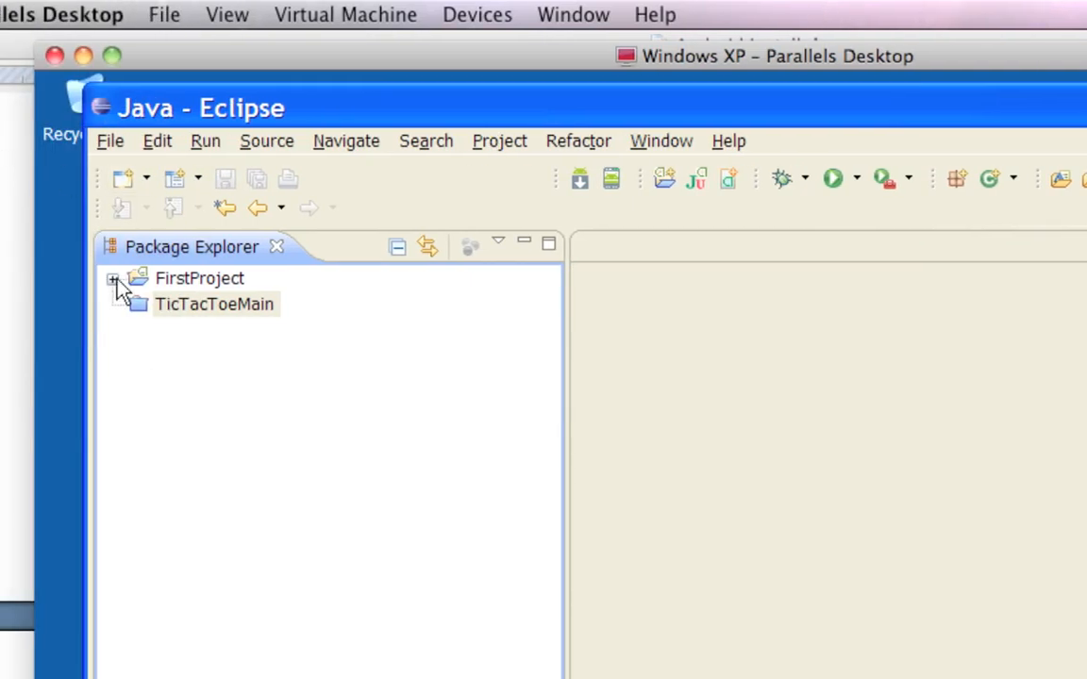
# Step: Expand FirstProject down to the sample.FileProject package in src and open FirstProjectActivity.java
pyautogui.click(113, 279)
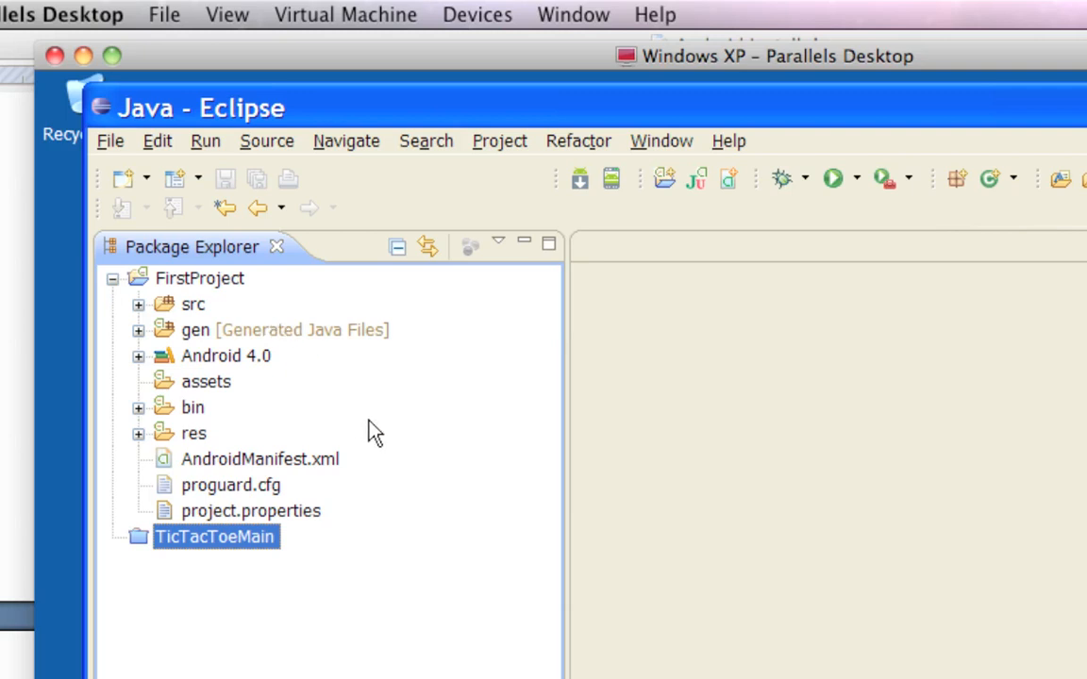
pyautogui.click(203, 279)
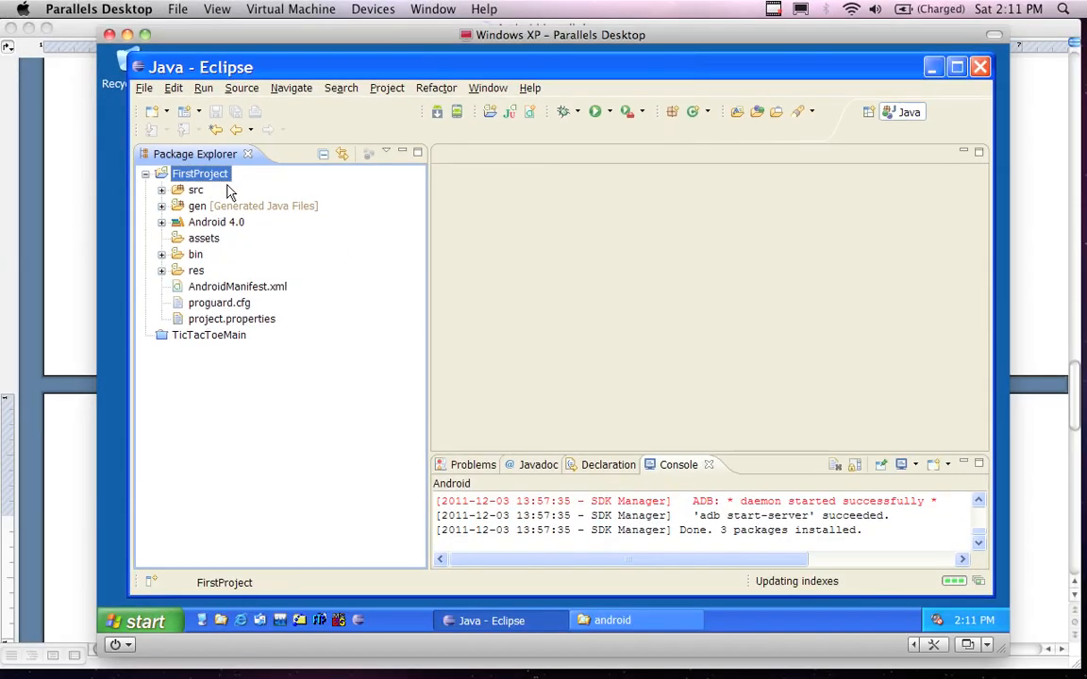
pyautogui.click(162, 190)
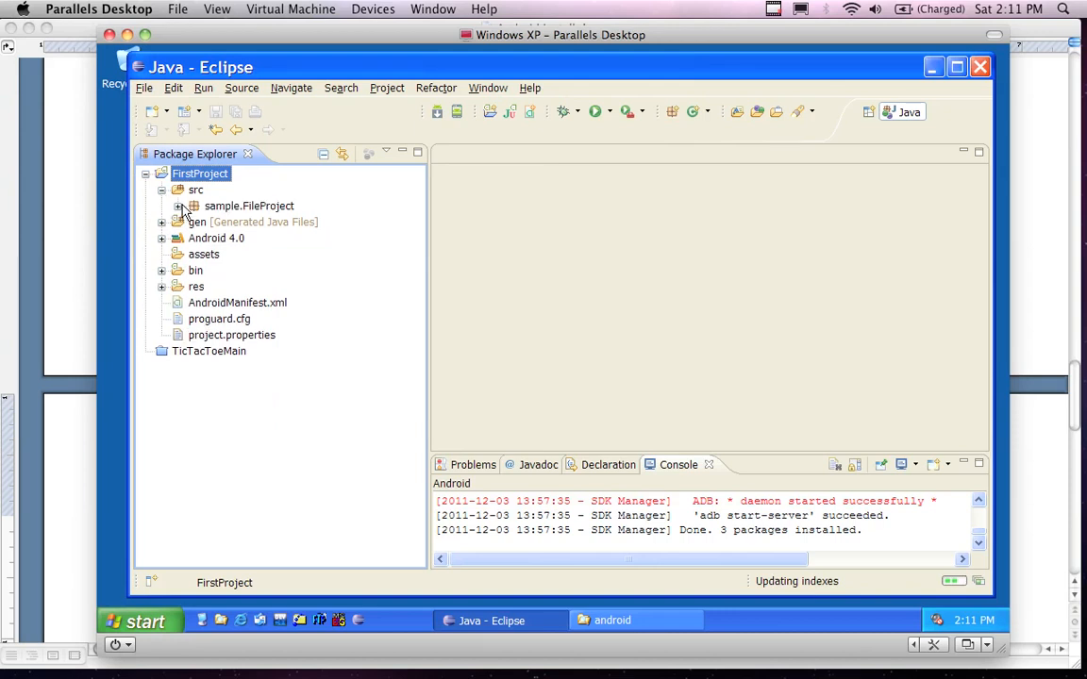
pyautogui.click(177, 206)
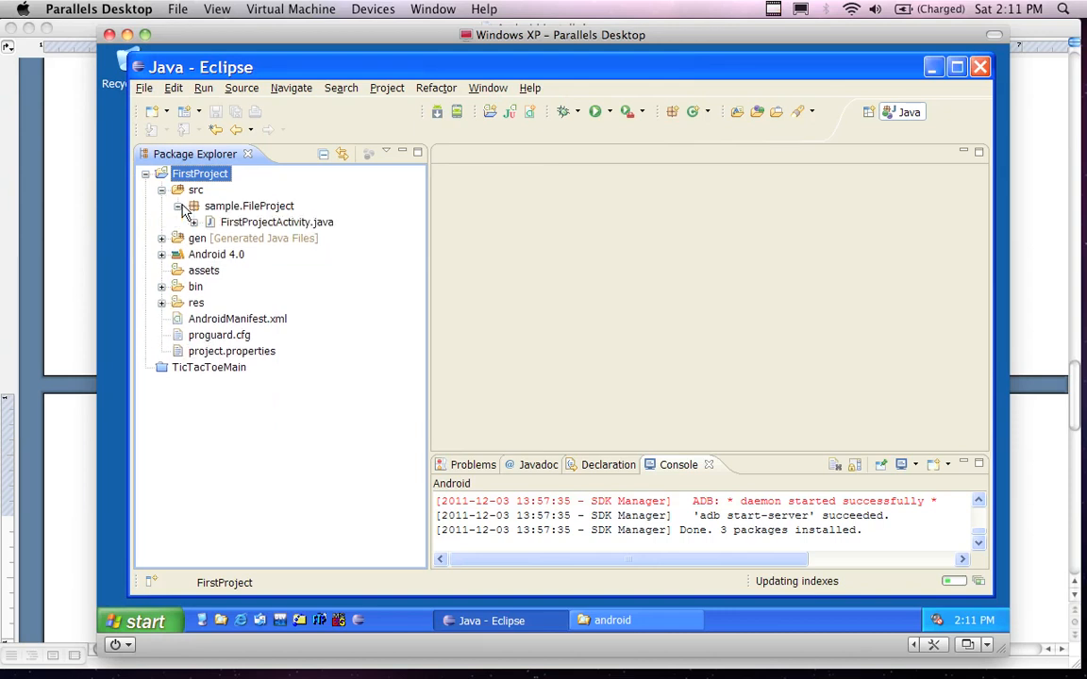
pyautogui.click(266, 227)
pyautogui.doubleClick(265, 227)
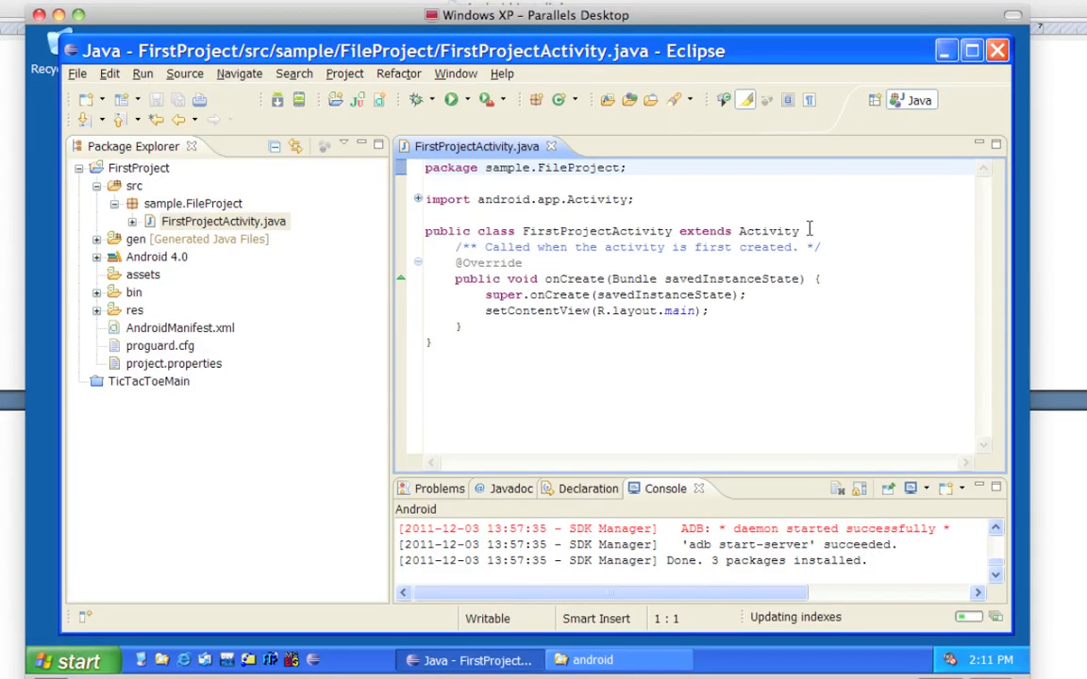
# Step: Close FirstProjectActivity.java and collapse the src folder, leaving FirstProject selected
pyautogui.click(552, 148)
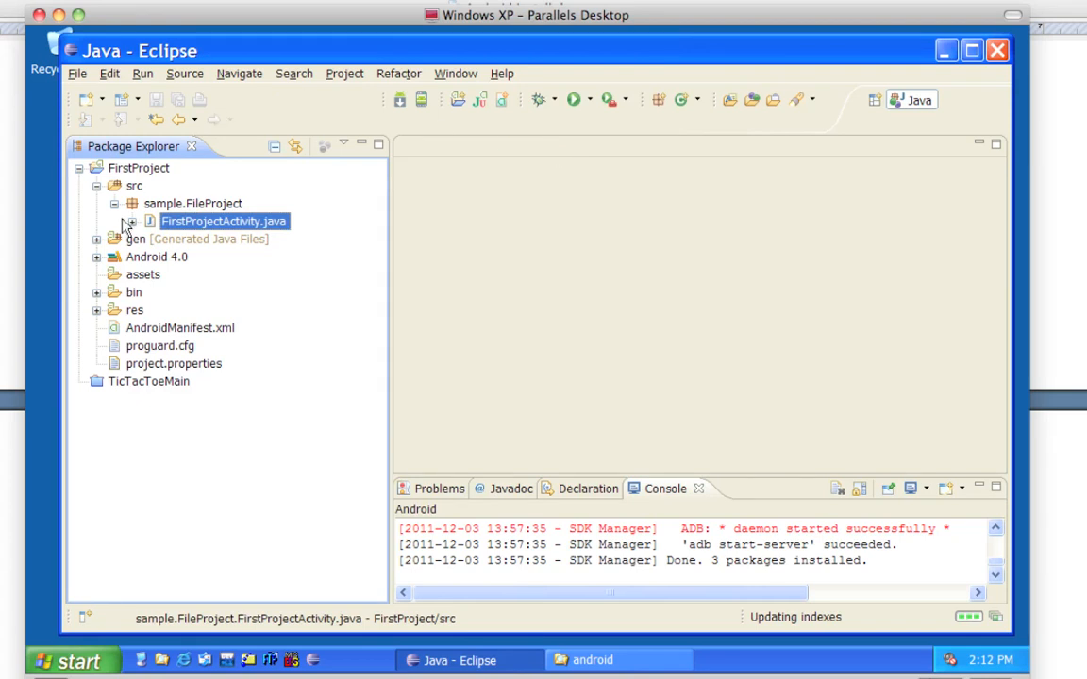
pyautogui.click(96, 185)
pyautogui.click(151, 171)
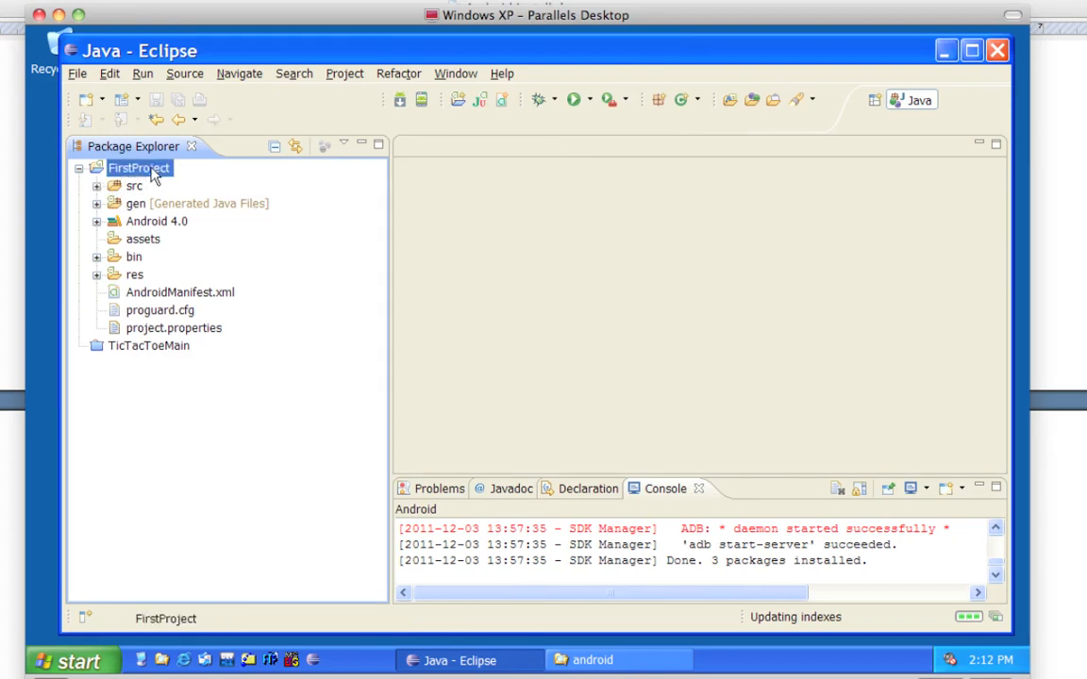
# Step: Try to run FirstProject as an Android application
pyautogui.rightClick(154, 178)
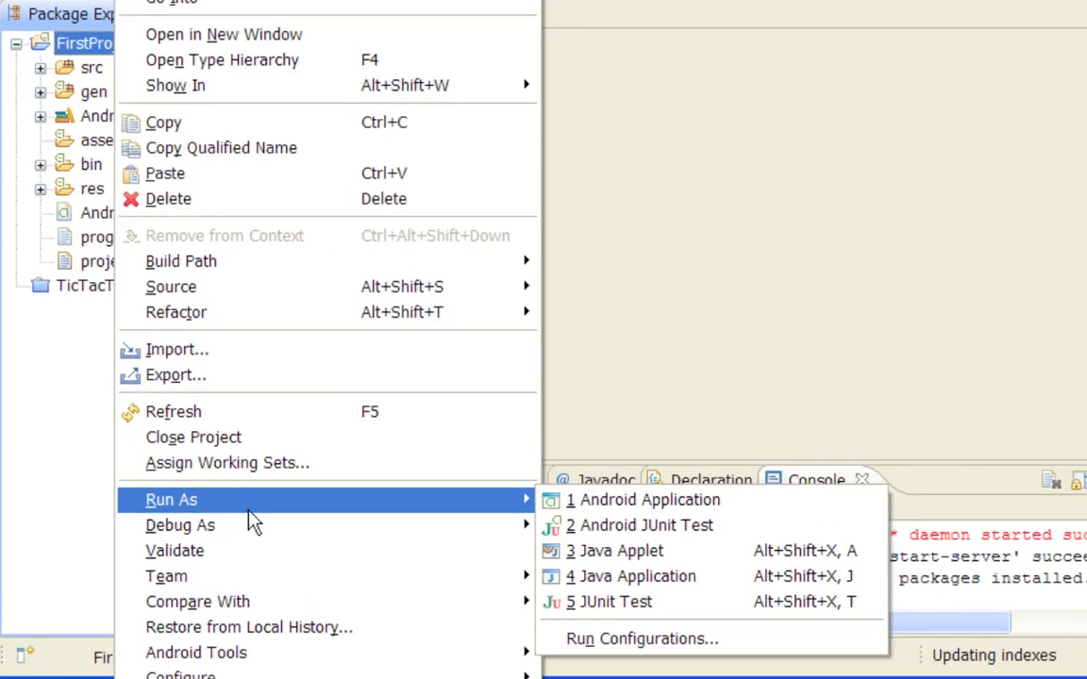
pyautogui.press('Escape')
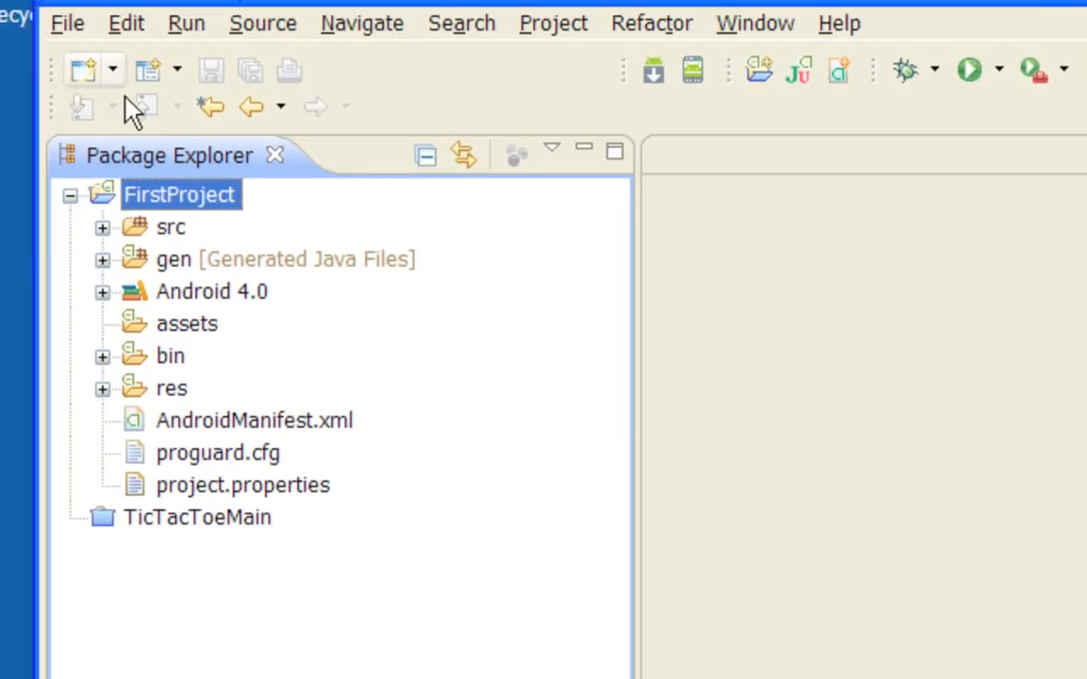
pyautogui.rightClick(188, 198)
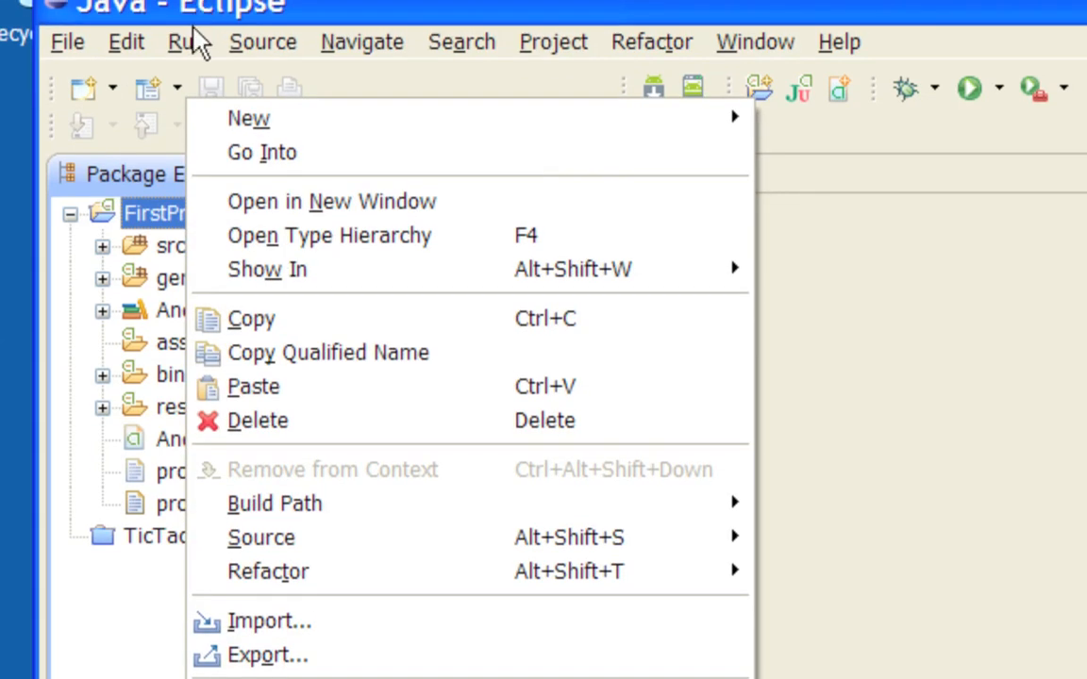
pyautogui.click(189, 25)
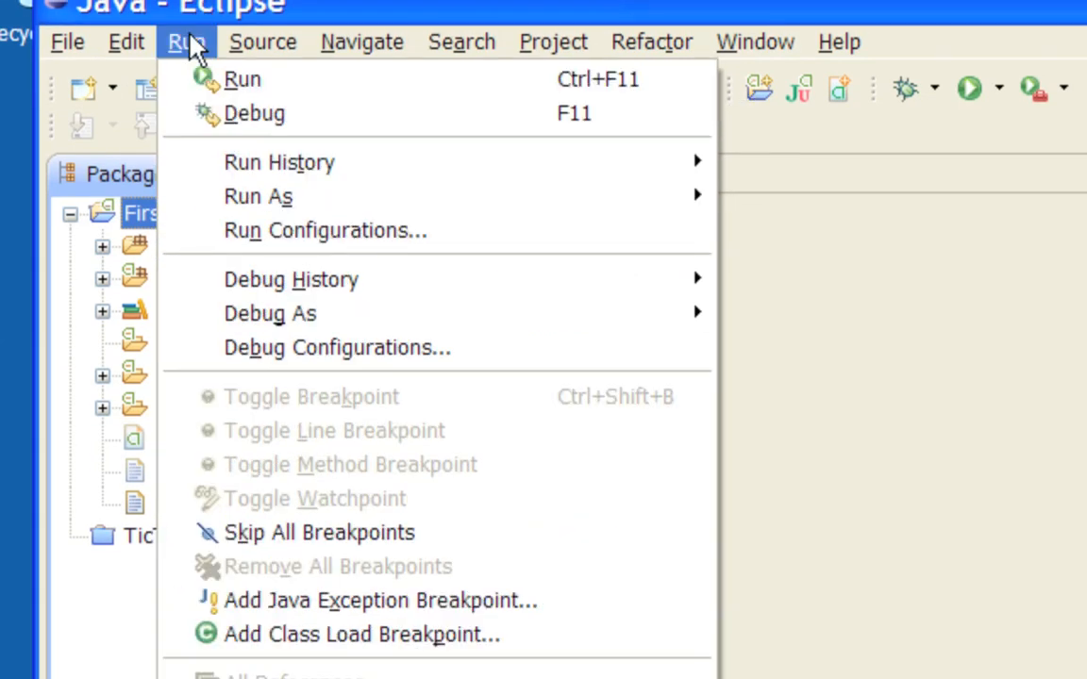
pyautogui.rightClick(133, 215)
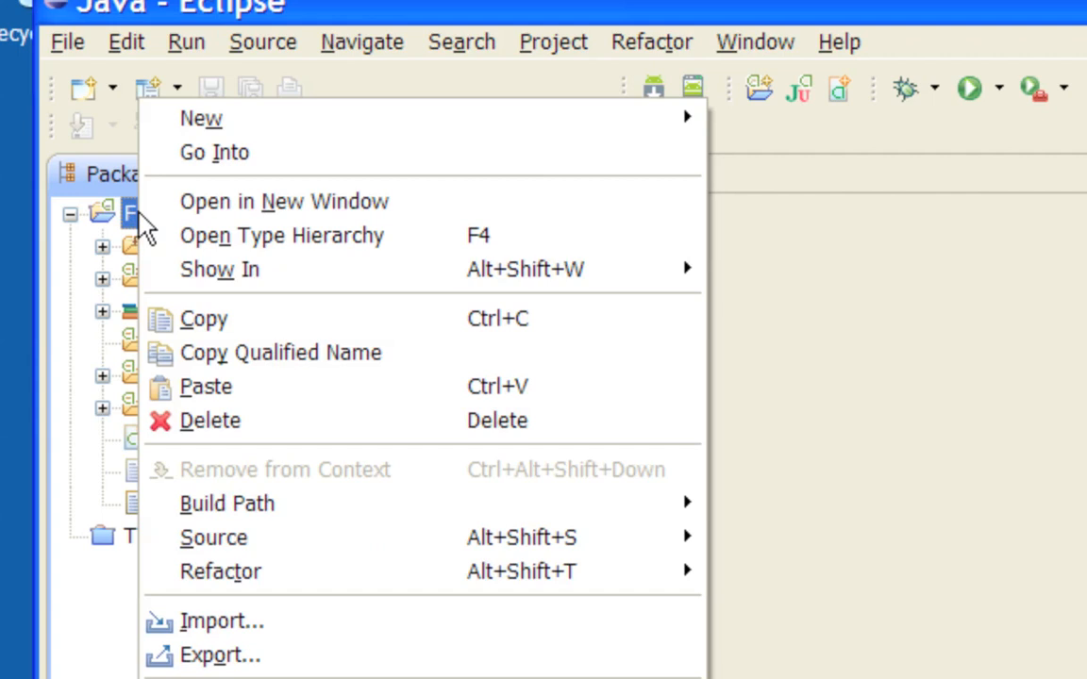
pyautogui.moveTo(242, 673)
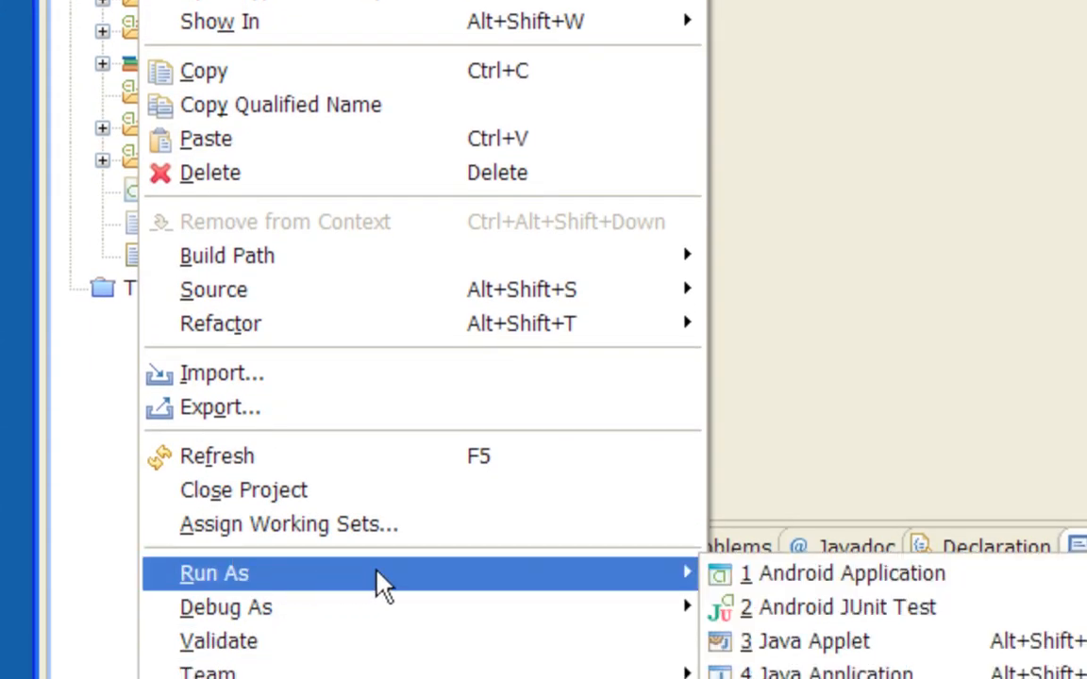
pyautogui.moveTo(498, 574)
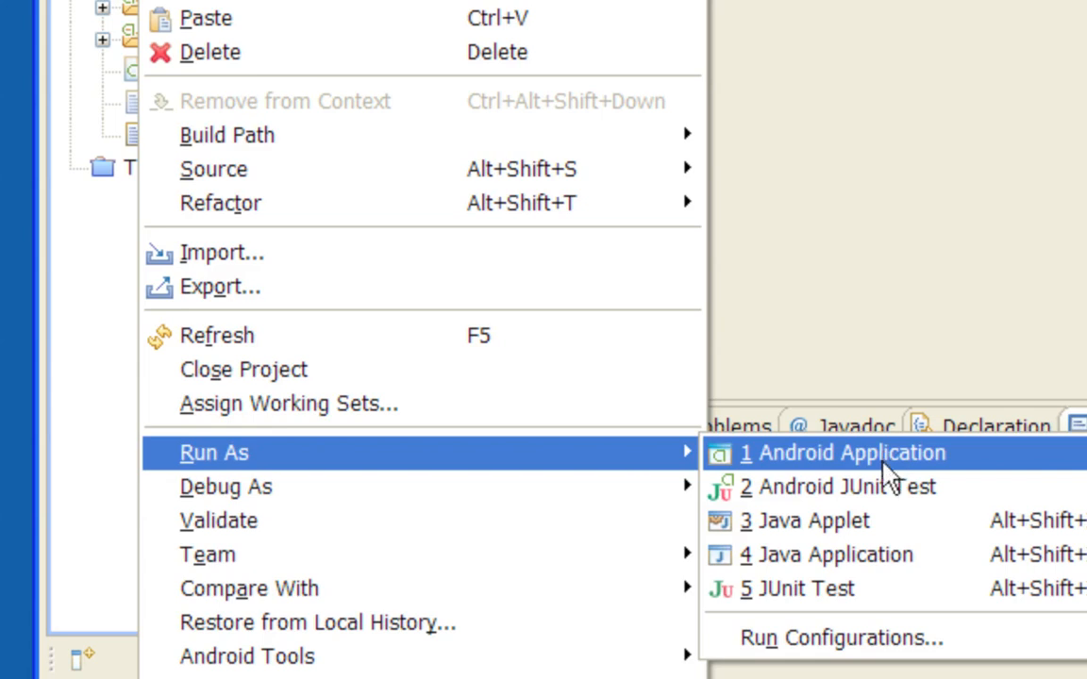
pyautogui.click(820, 463)
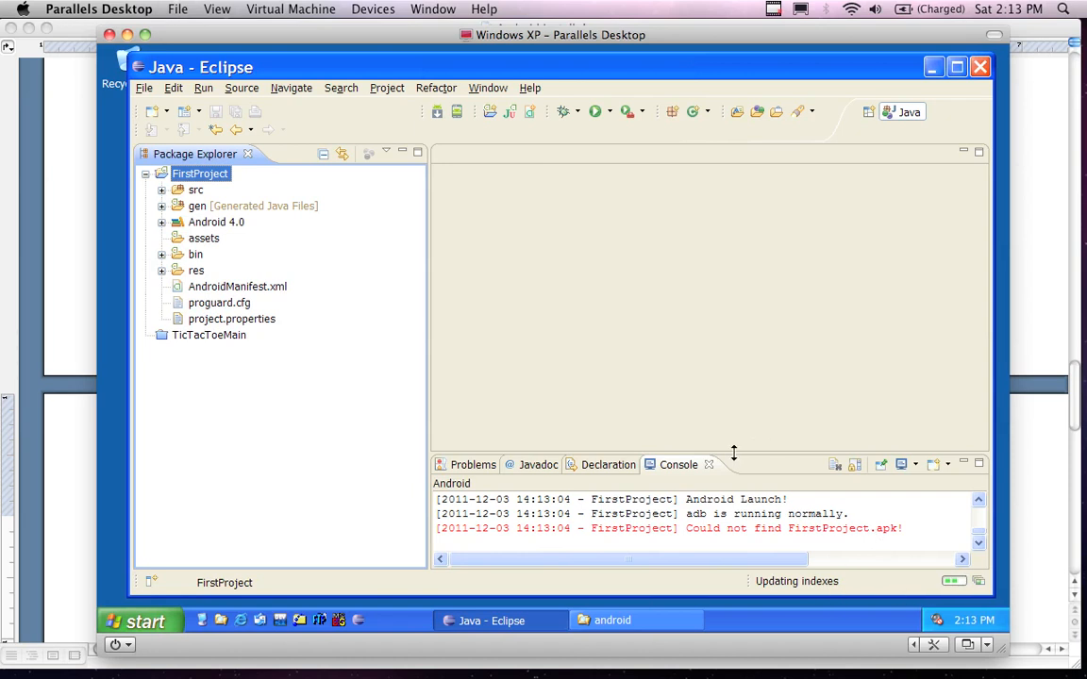
# Step: Enlarge the Console area upward and look through its log messages
pyautogui.moveTo(733, 454); pyautogui.dragTo(732, 288)
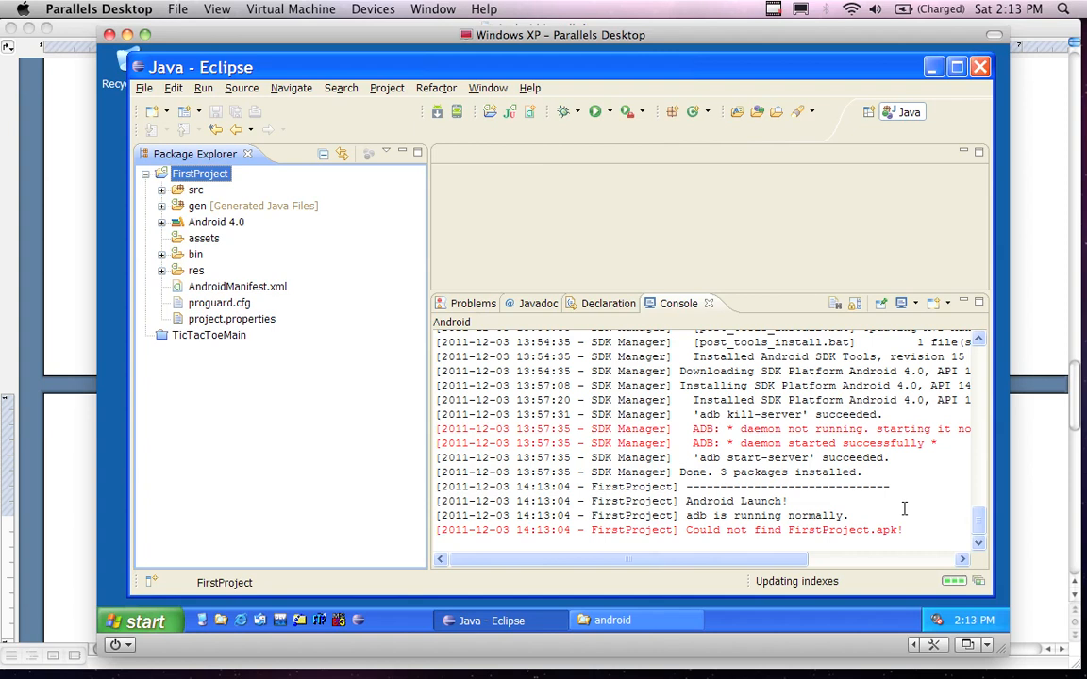
pyautogui.scroll(10, 904, 509)
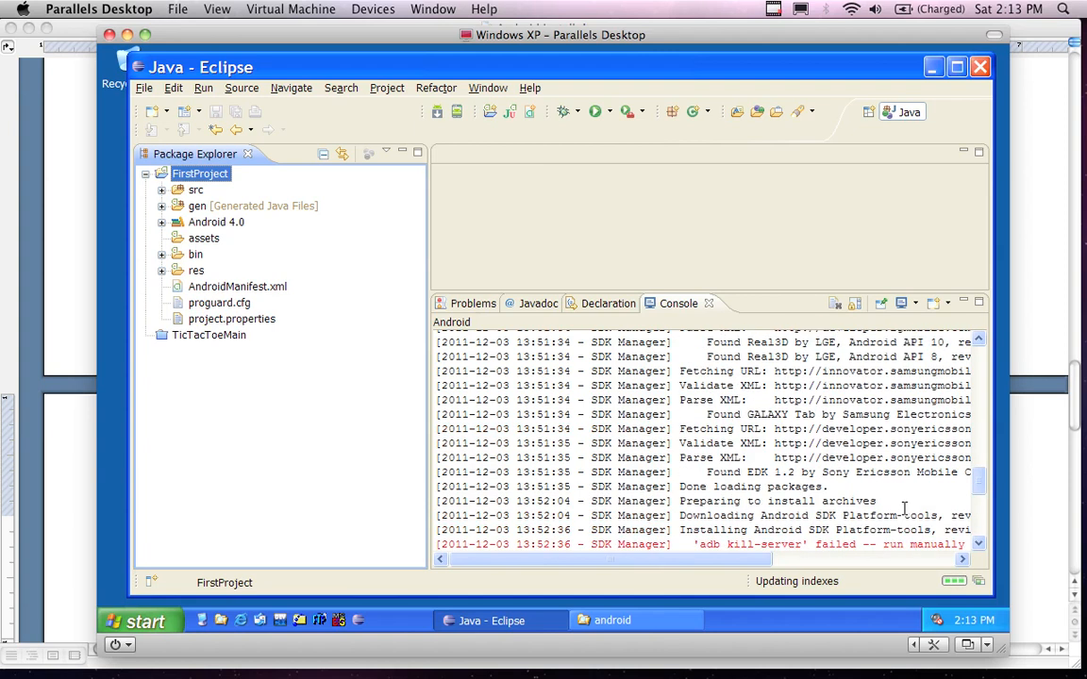
pyautogui.scroll(-10, 904, 509)
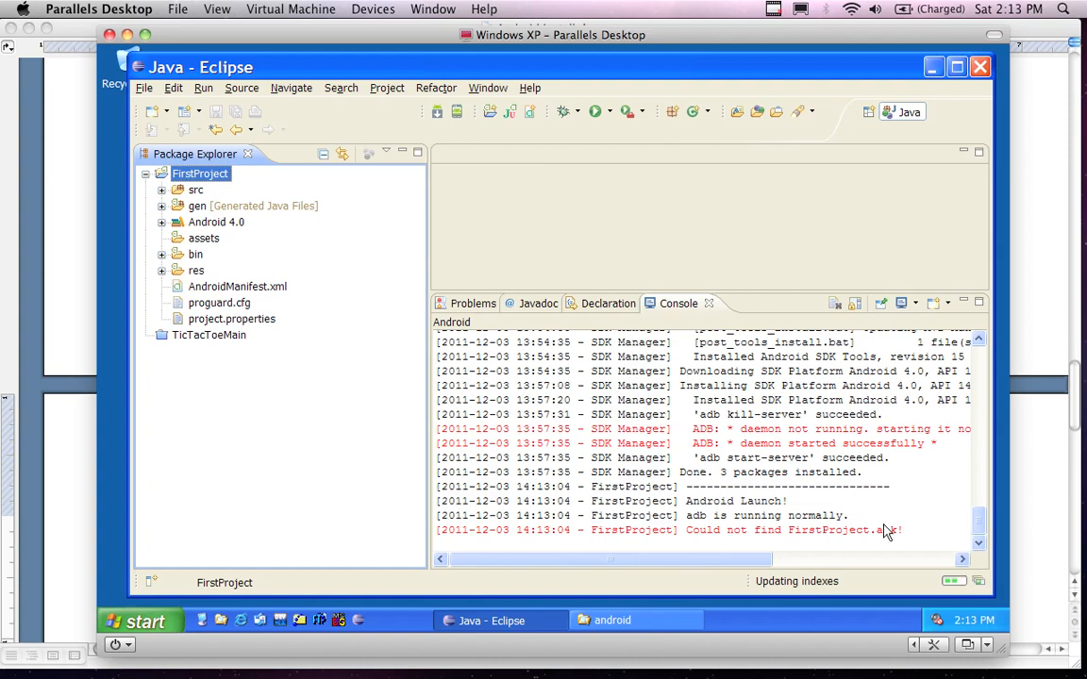
# Step: Run FirstProject again as an Android application, agree to add a new Android Virtual Device, and cancel the device chooser
pyautogui.rightClick(184, 170)
pyautogui.moveTo(245, 477)
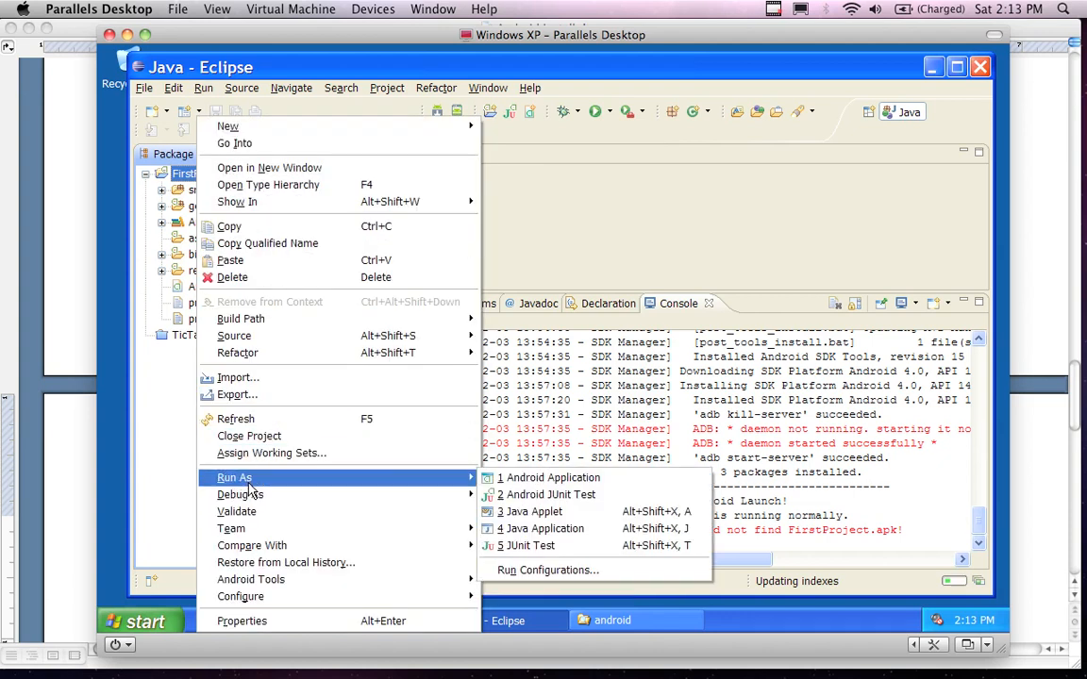
pyautogui.click(514, 481)
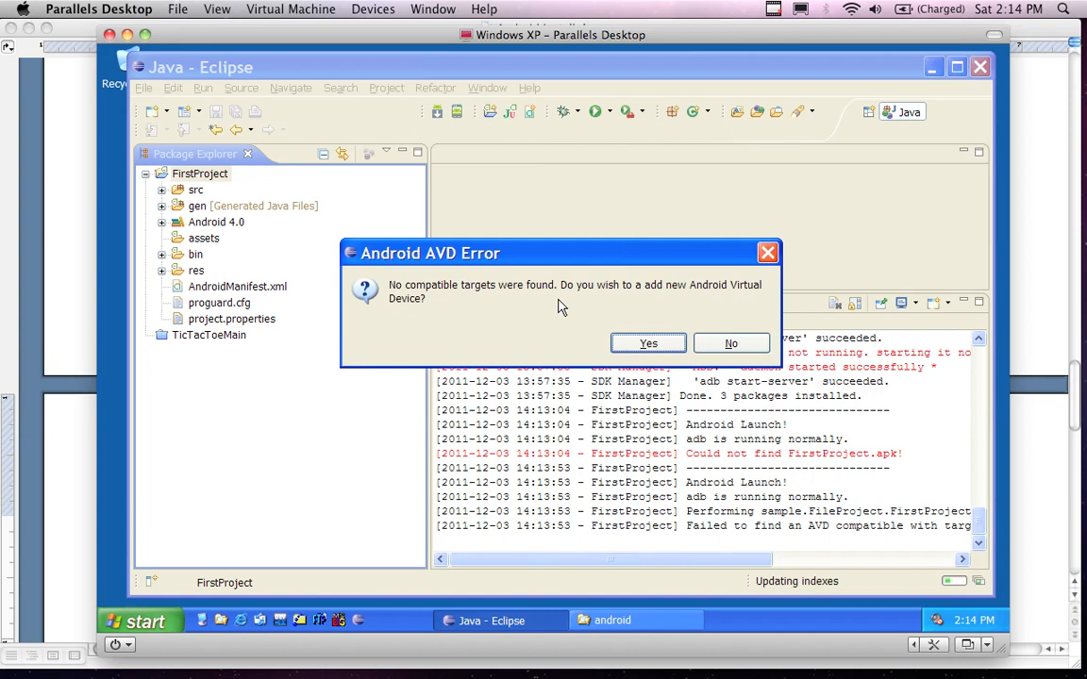
pyautogui.moveTo(557, 253); pyautogui.dragTo(533, 201)
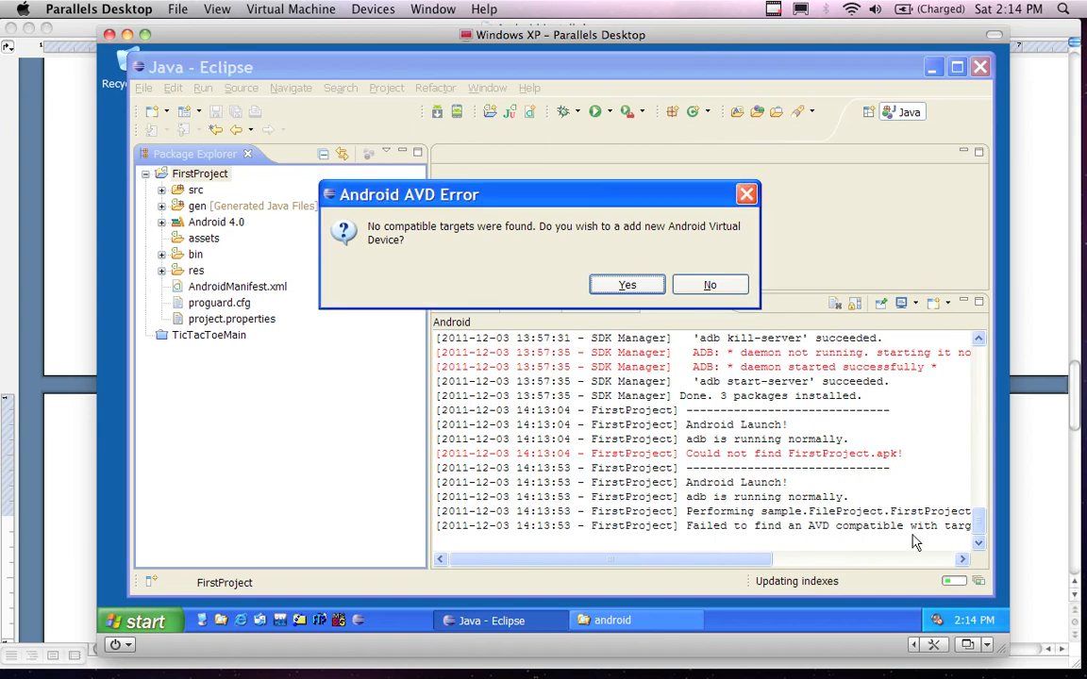
pyautogui.click(624, 286)
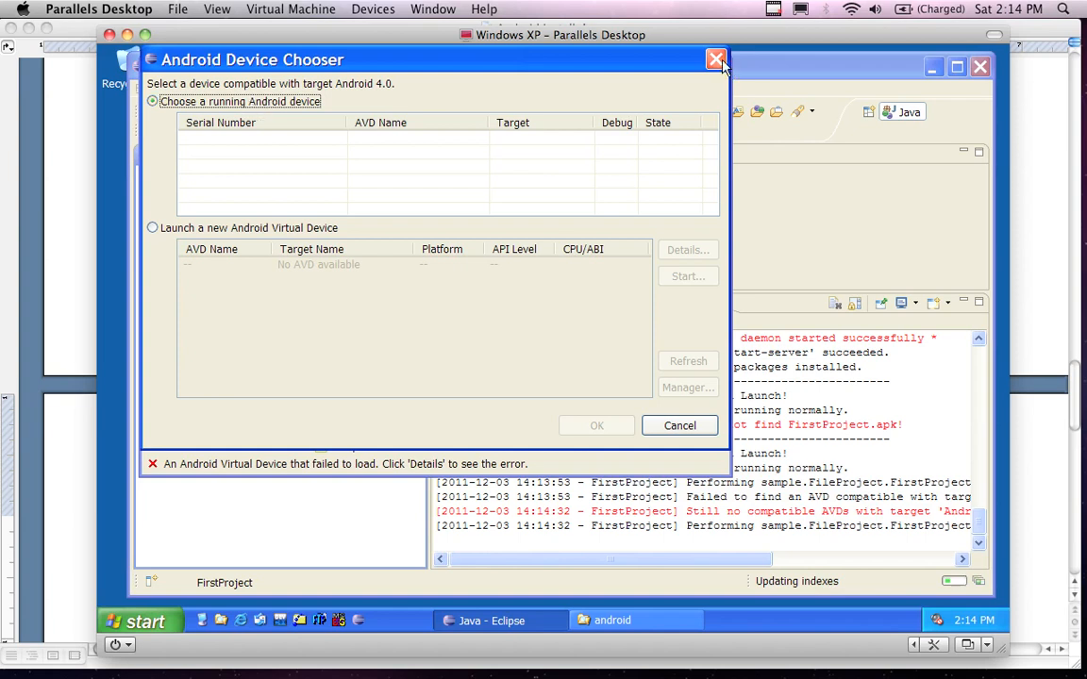
pyautogui.click(687, 425)
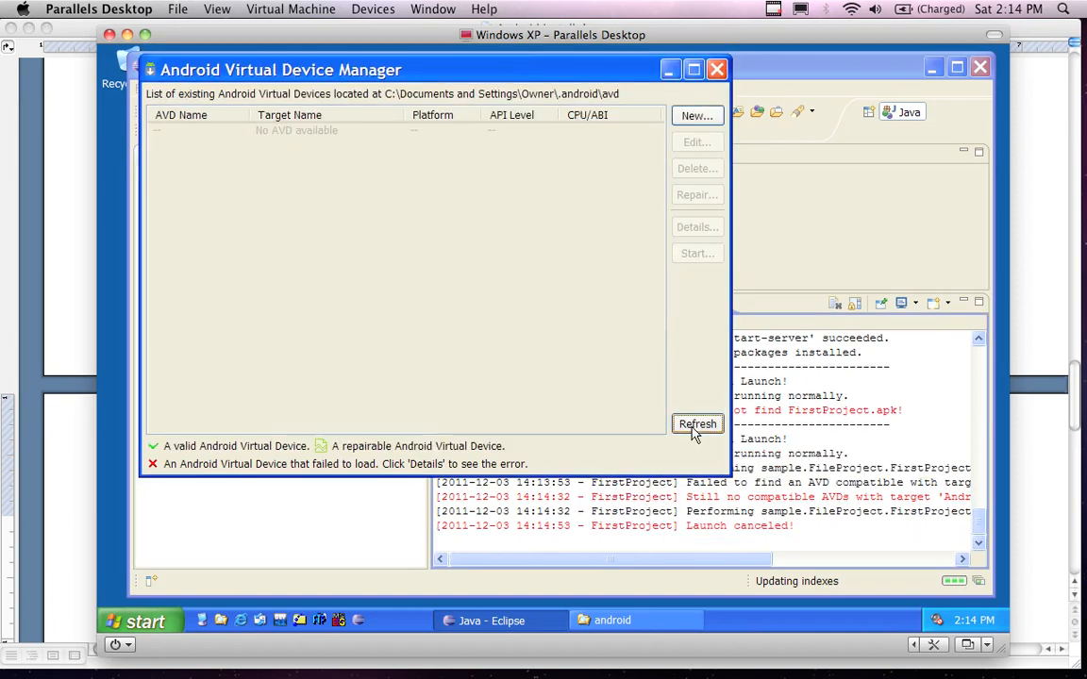
# Step: Start a new Android Virtual Device in the device manager and name it Sample AVD
pyautogui.click(693, 116)
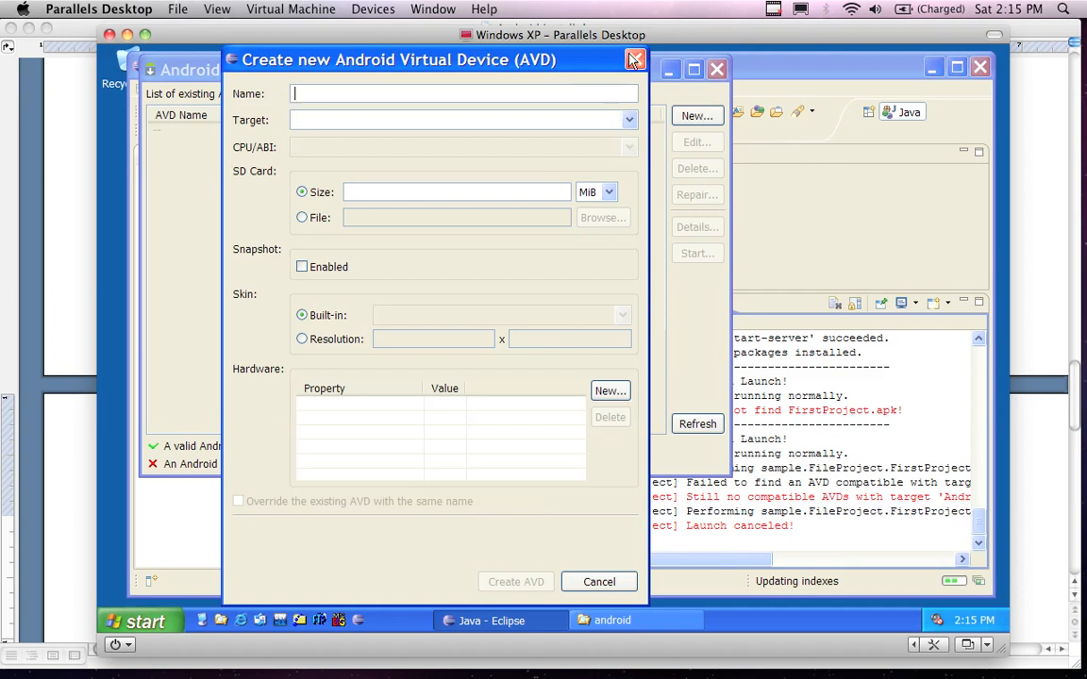
pyautogui.moveTo(693, 69); pyautogui.dragTo(813, 68)
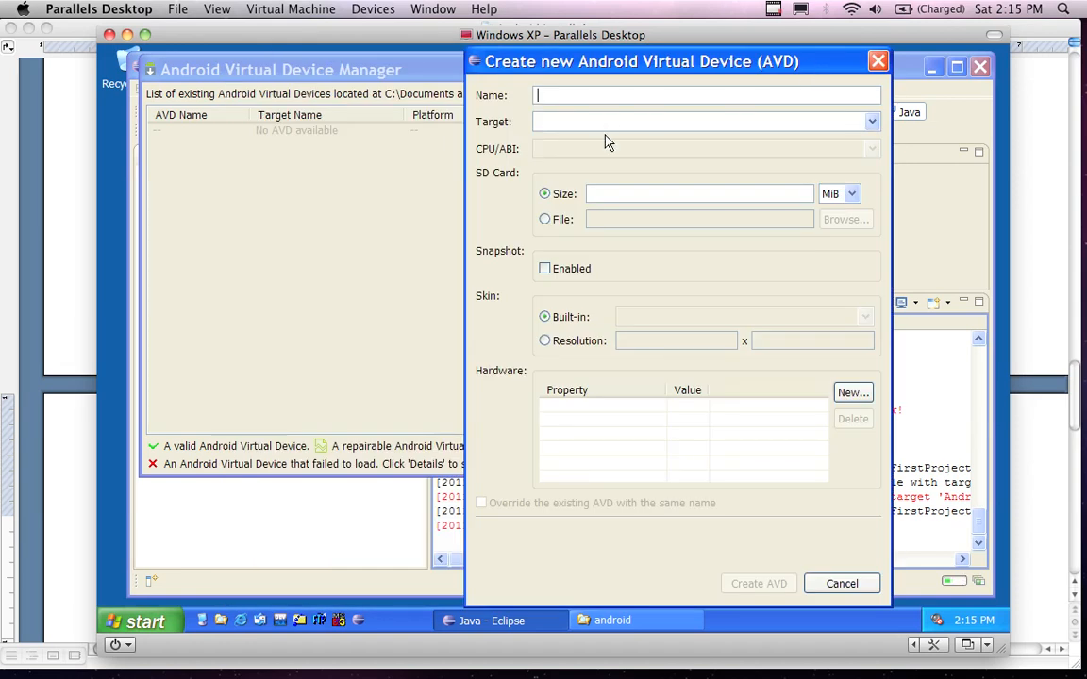
pyautogui.write('Sao')
pyautogui.press('BackSpace')
pyautogui.write('m')
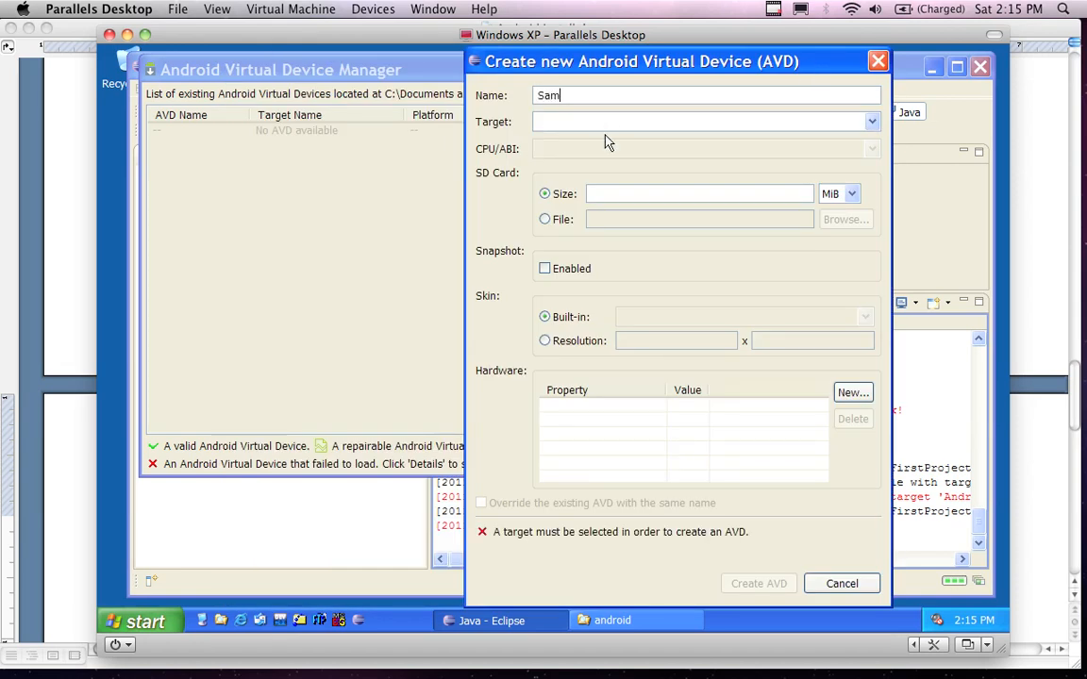
pyautogui.write('ple AVD')
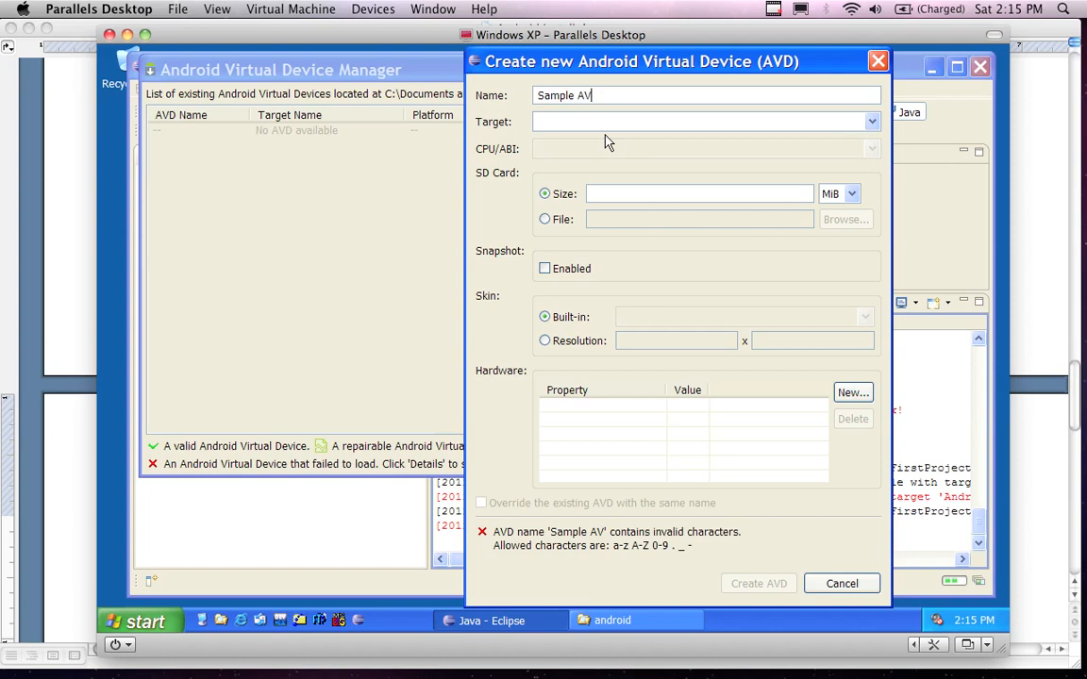
# Step: Set the new virtual device's target to Android 4.0 - API Level 14
pyautogui.click(871, 124)
pyautogui.click(830, 124)
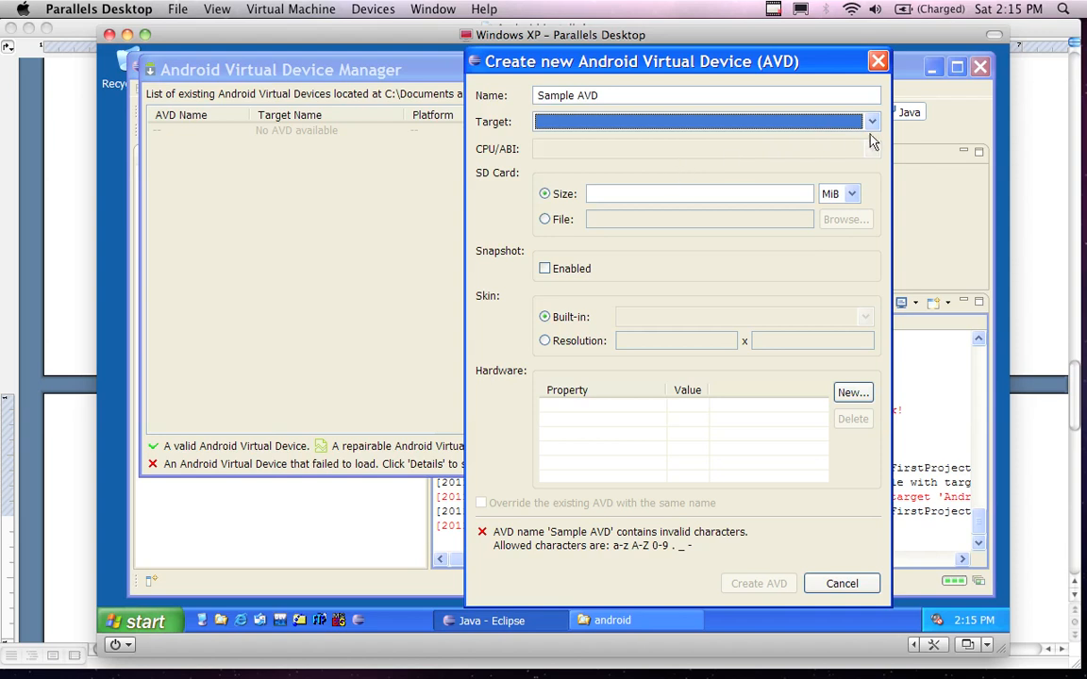
pyautogui.click(787, 122)
pyautogui.scroll(-4, 866, 198)
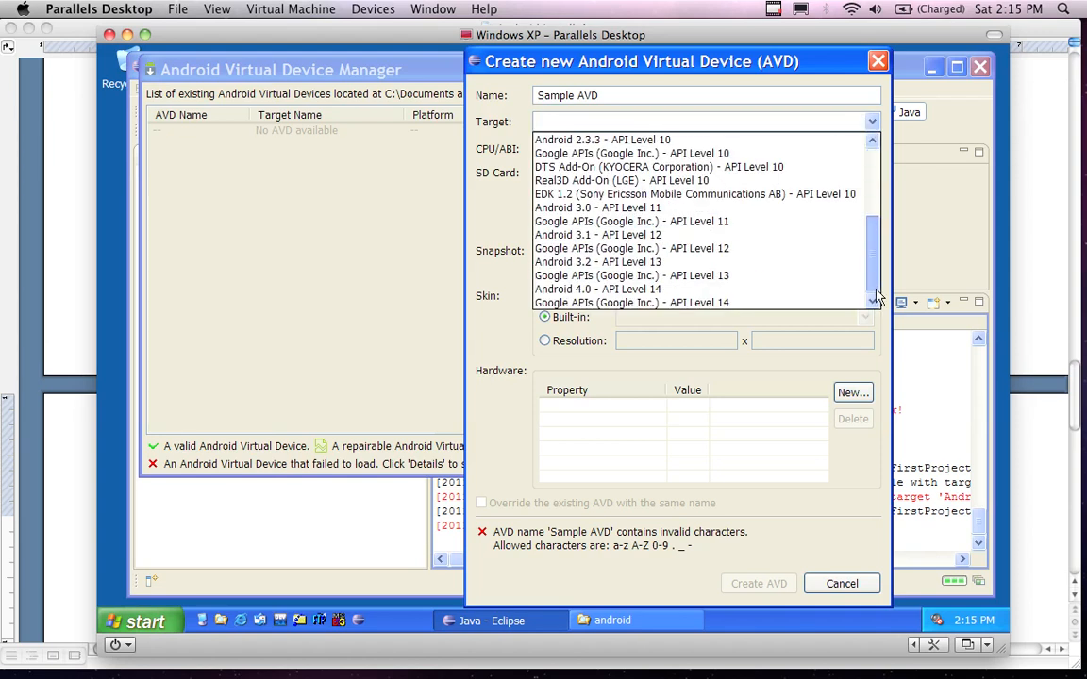
pyautogui.click(695, 289)
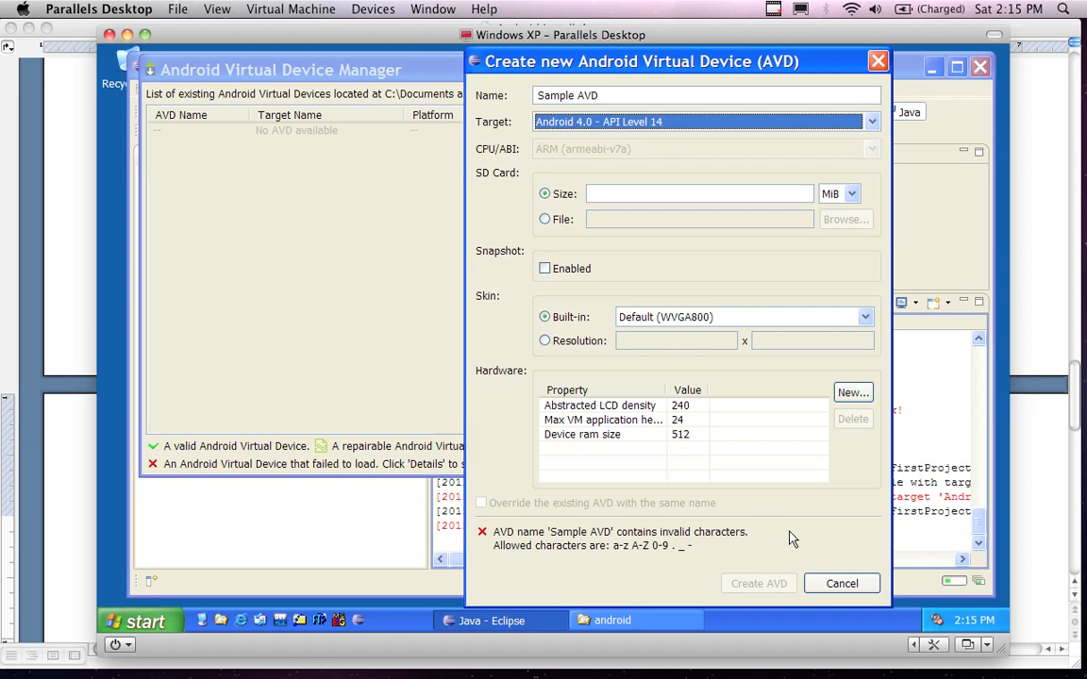
# Step: Change the virtual device's name to AVD4 and create it
pyautogui.click(577, 97)
pyautogui.press('BackSpace')
pyautogui.press('BackSpace')
pyautogui.press('BackSpace')
pyautogui.press('BackSpace')
pyautogui.press('BackSpace')
pyautogui.press('BackSpace')
pyautogui.press('BackSpace')
pyautogui.press('End')
pyautogui.write('4')
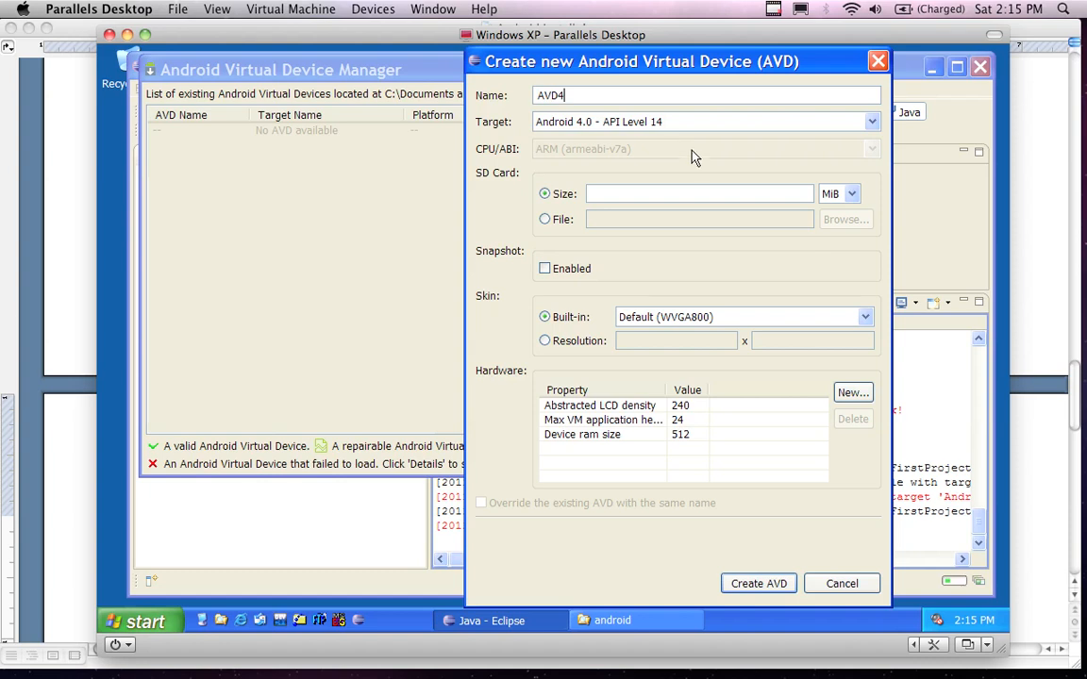
pyautogui.click(772, 586)
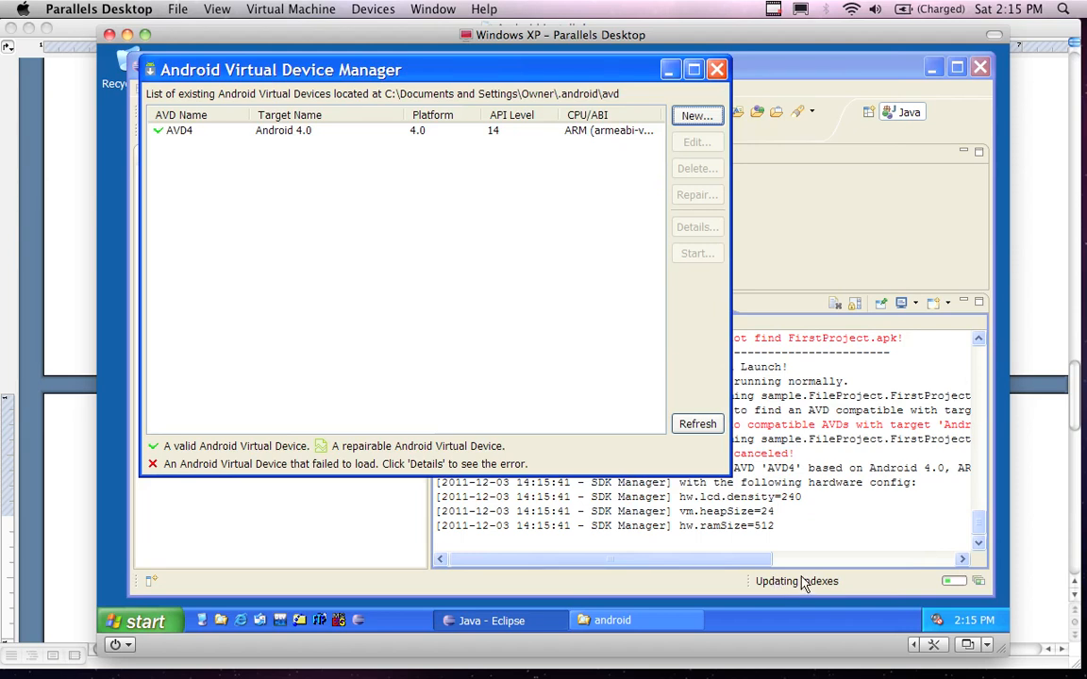
# Step: Refresh the list of virtual devices, select AVD4, and close the Android Virtual Device Manager
pyautogui.click(556, 134)
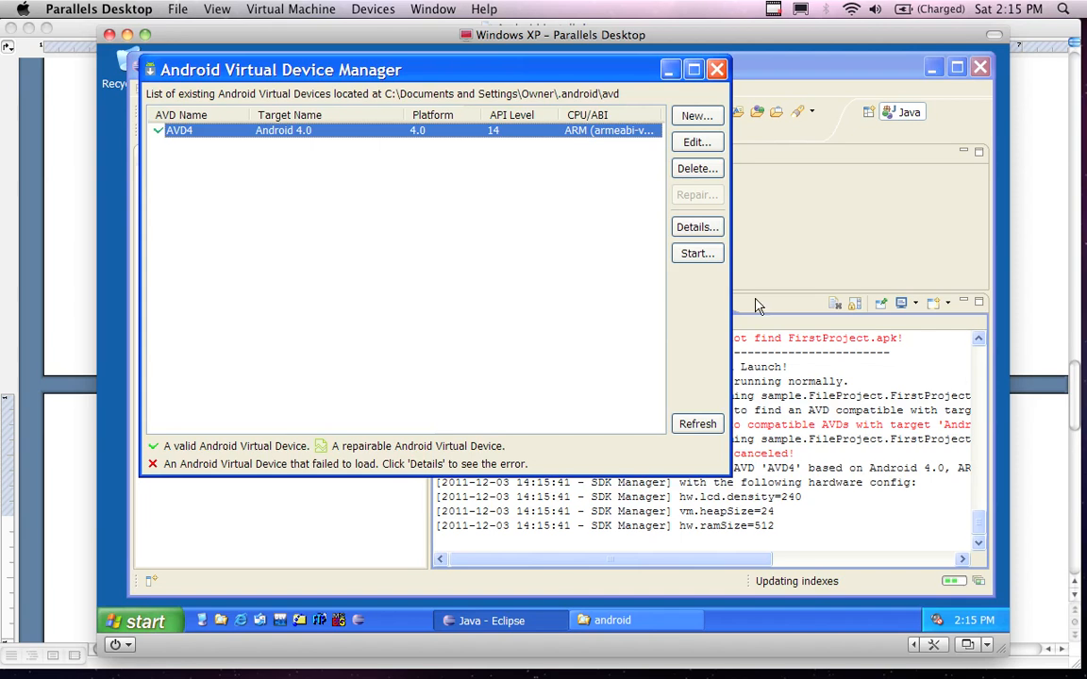
pyautogui.click(697, 426)
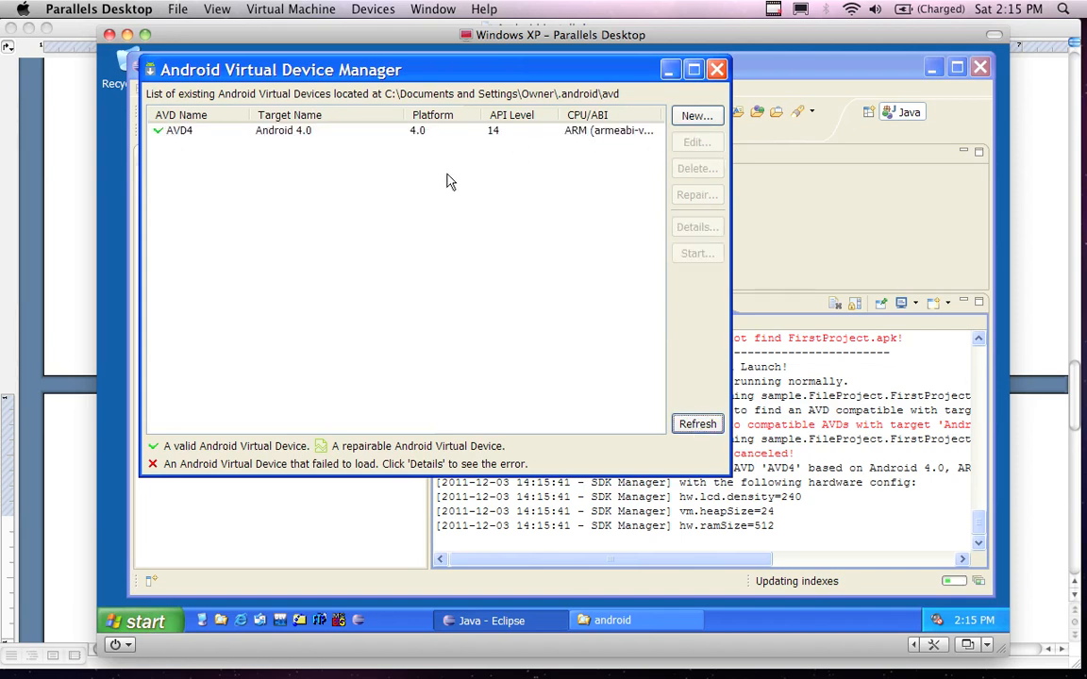
pyautogui.click(369, 136)
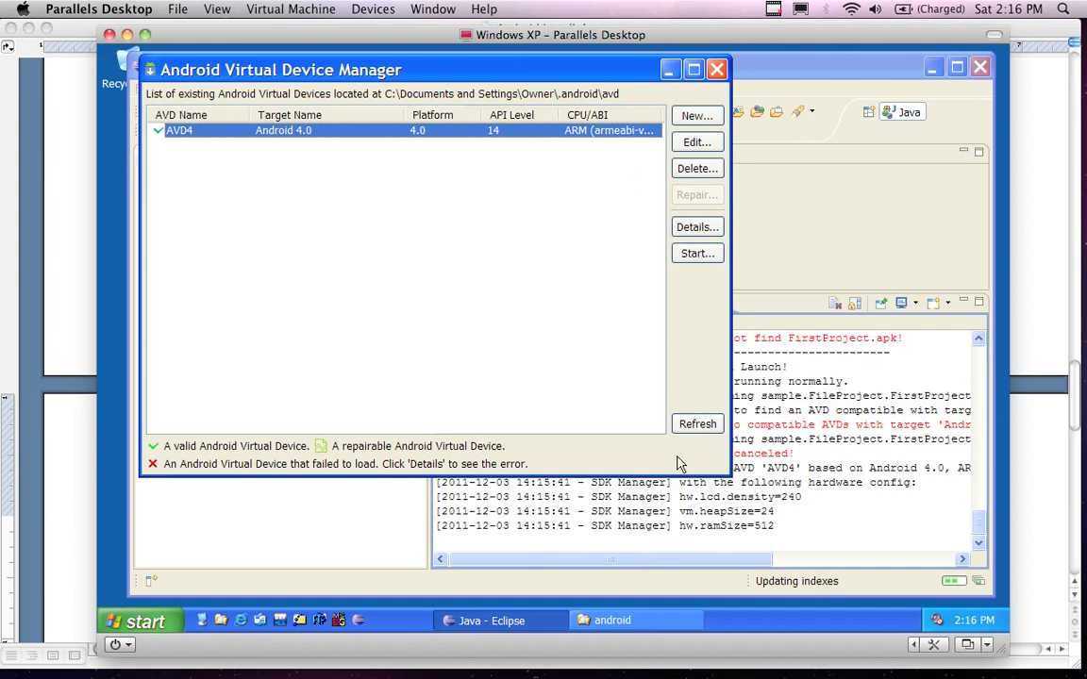
pyautogui.click(716, 69)
pyautogui.moveTo(718, 72); pyautogui.dragTo(715, 71)
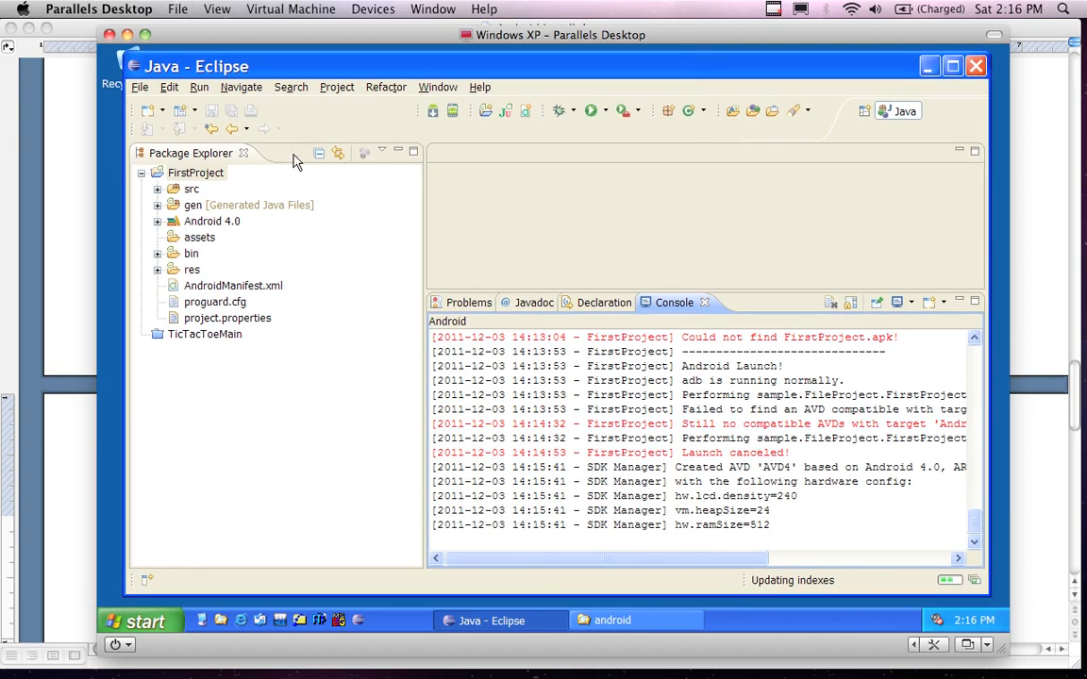
# Step: Launch FirstProject once more as an Android application with the AVD4 device set up
pyautogui.rightClick(187, 177)
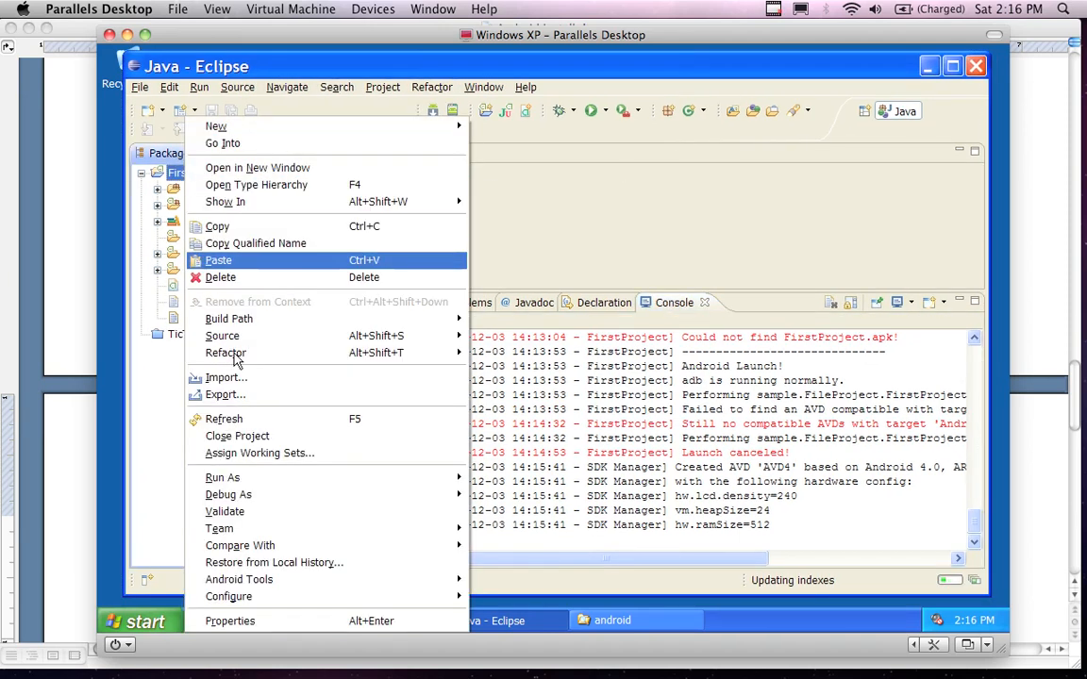
pyautogui.moveTo(241, 480)
pyautogui.click(487, 479)
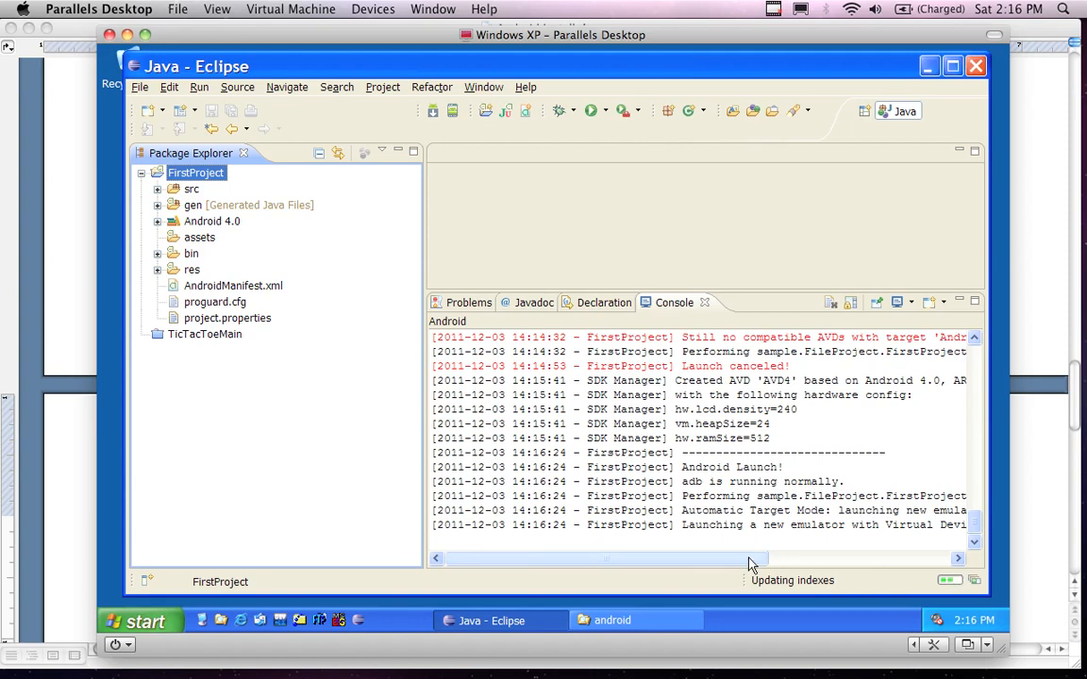
# Step: Check the AVD name in the Console's launch lines and minimize Eclipse to bring the AVD4 emulator window into view
pyautogui.moveTo(760, 560); pyautogui.dragTo(854, 574)
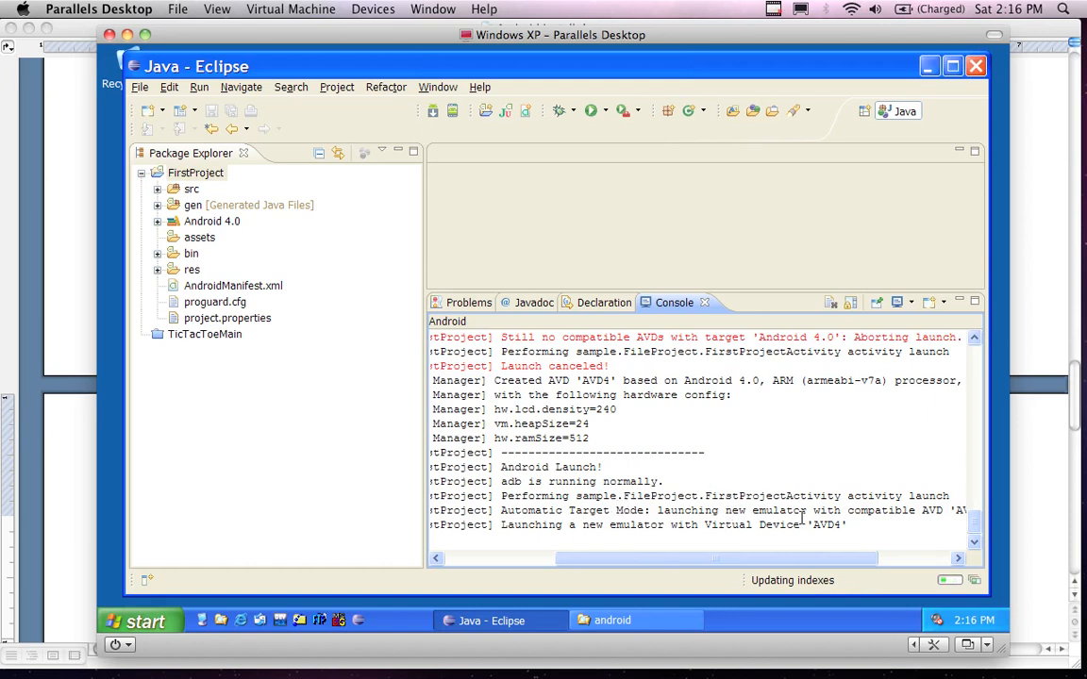
pyautogui.moveTo(820, 561)
pyautogui.mouseDown()
pyautogui.moveTo(861, 562)
pyautogui.moveTo(838, 563)
pyautogui.mouseUp()
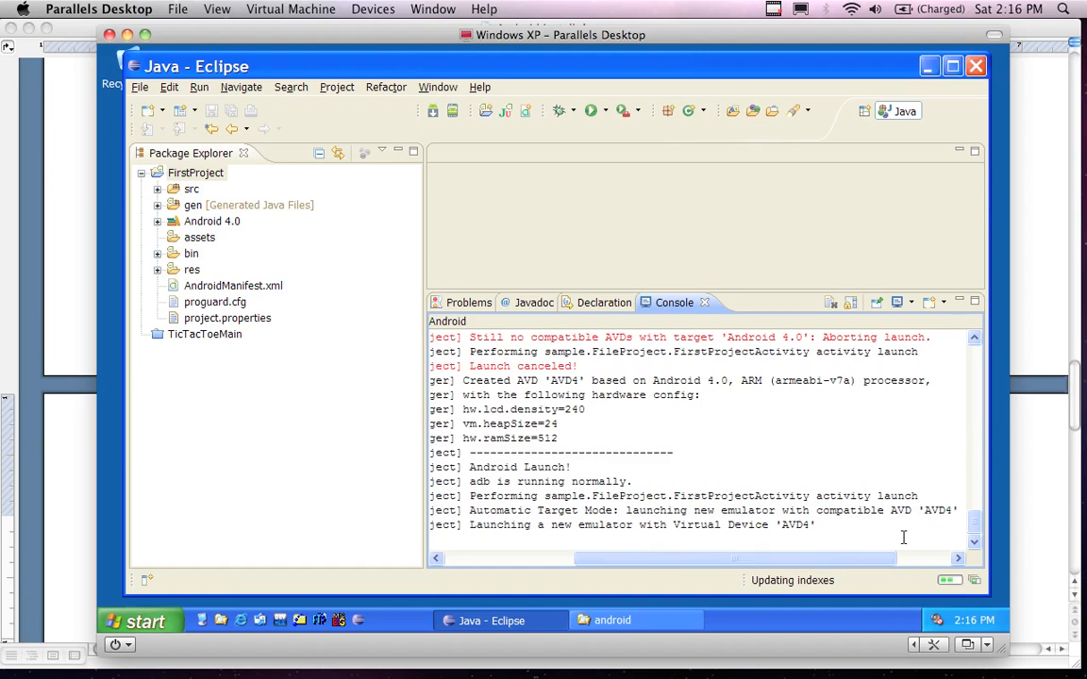
pyautogui.moveTo(926, 510); pyautogui.dragTo(954, 511)
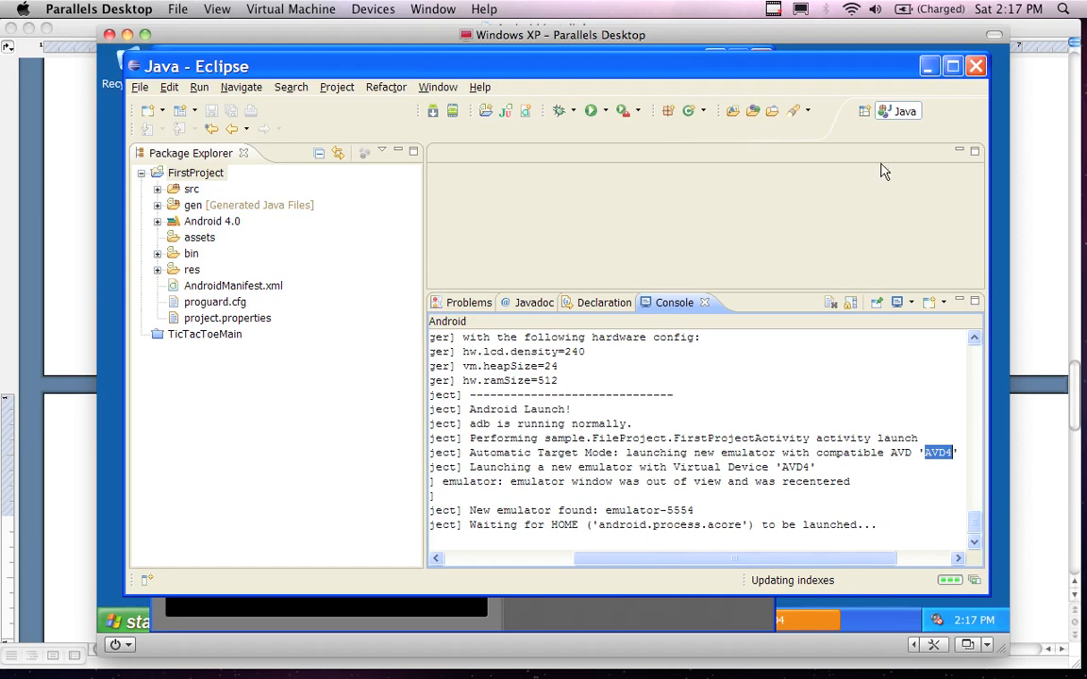
pyautogui.click(928, 67)
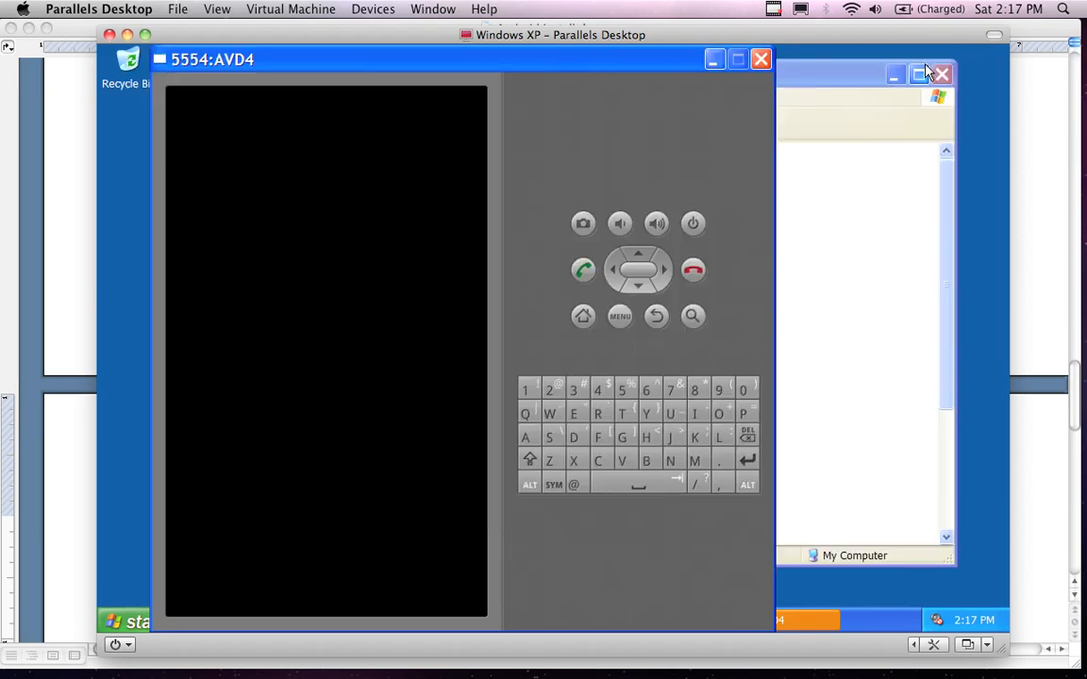
# Step: Bring the android folder window in front of the emulator and close it
pyautogui.click(583, 270)
pyautogui.click(803, 81)
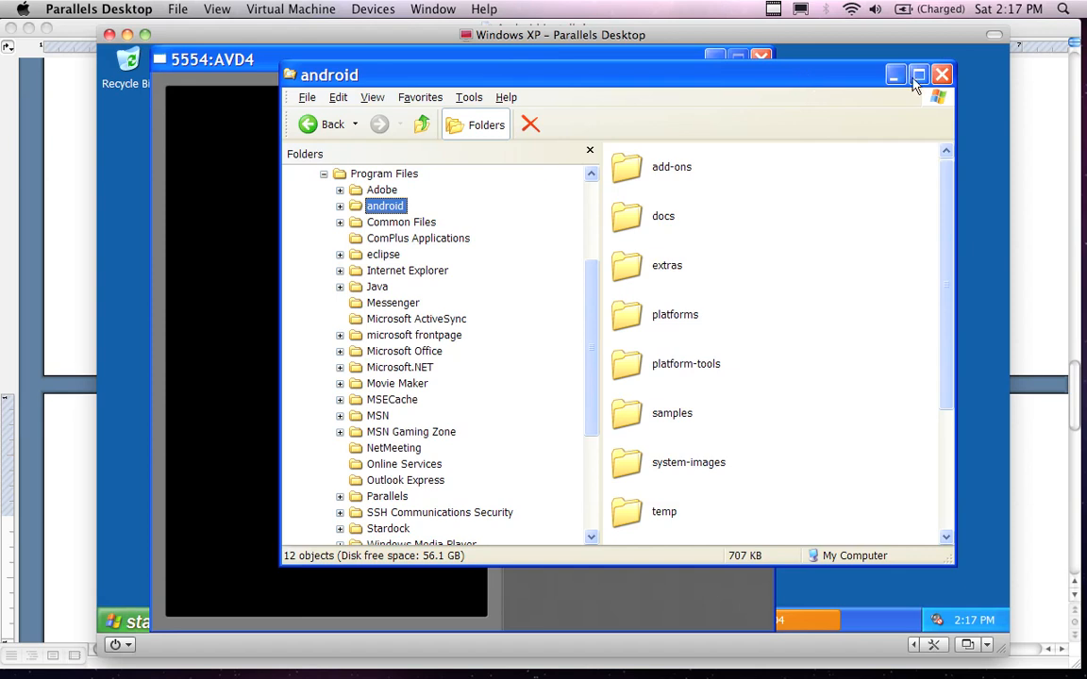
pyautogui.click(941, 76)
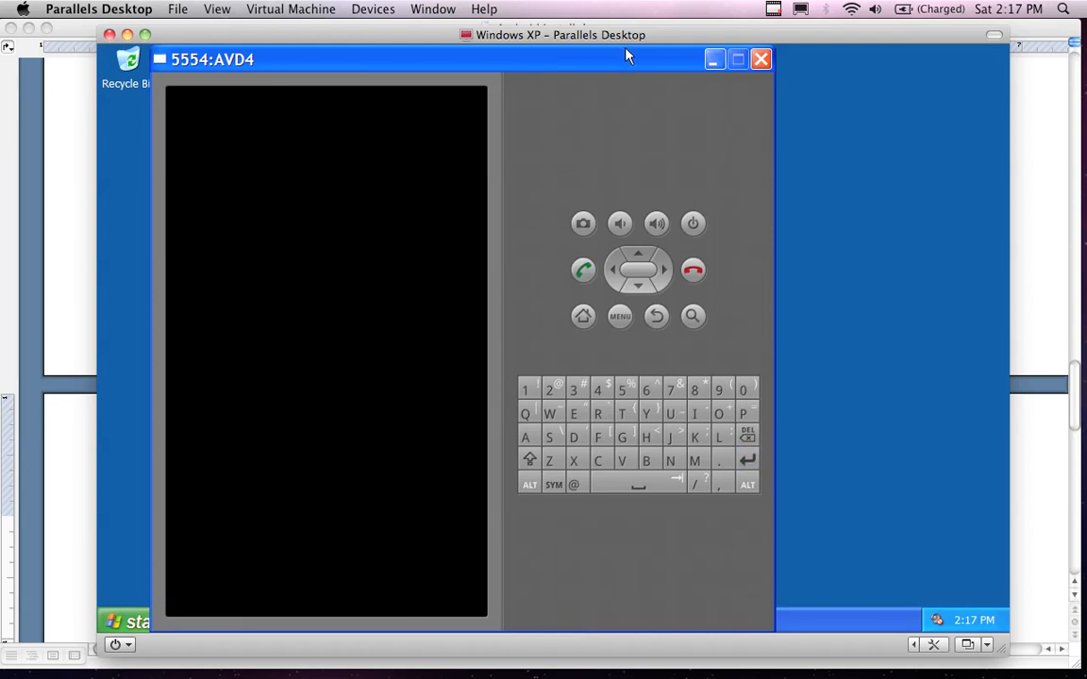
# Step: Enlarge the Windows XP virtual machine window slightly and reposition the 5554:AVD4 emulator inside it
pyautogui.moveTo(621, 58); pyautogui.dragTo(662, 63)
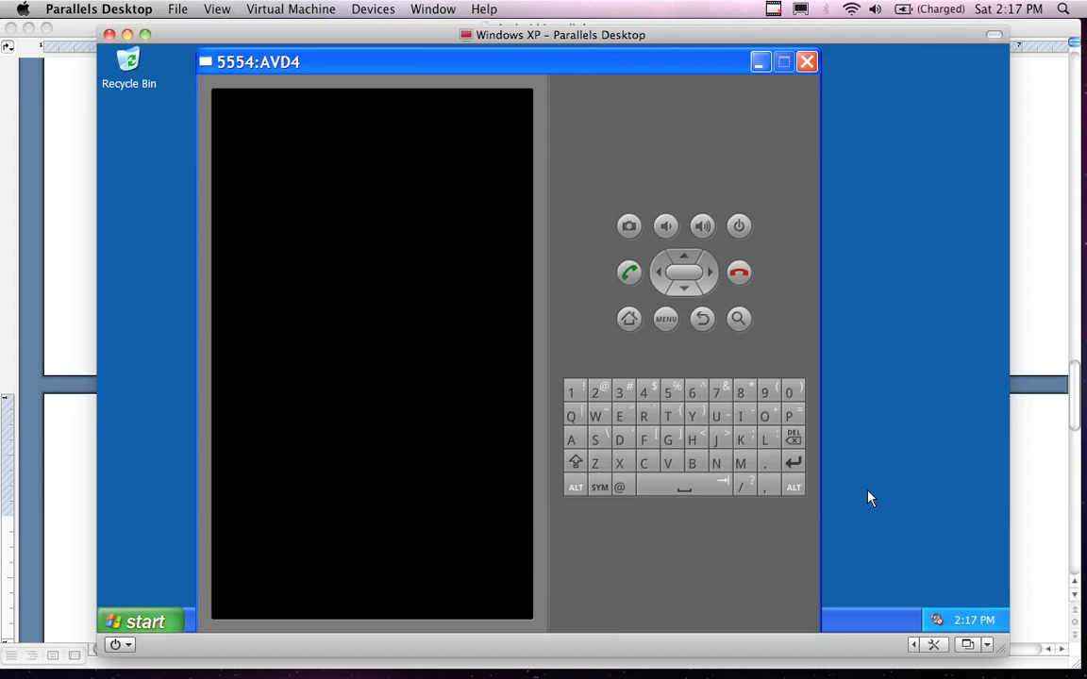
pyautogui.moveTo(1003, 649); pyautogui.dragTo(1019, 667)
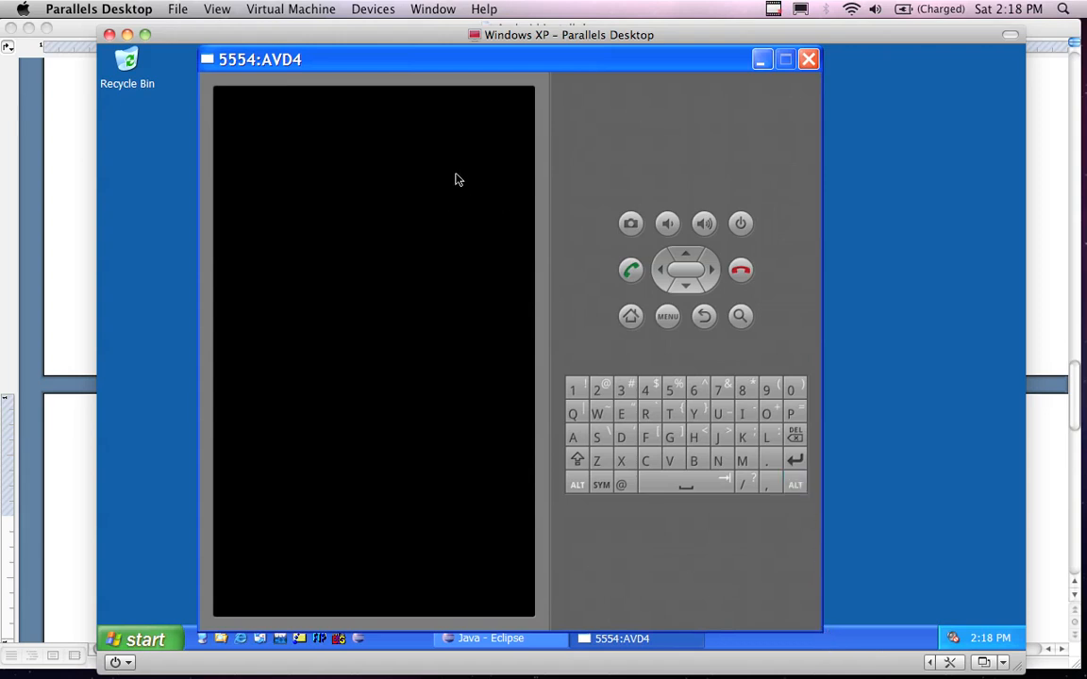
pyautogui.moveTo(489, 58); pyautogui.dragTo(500, 60)
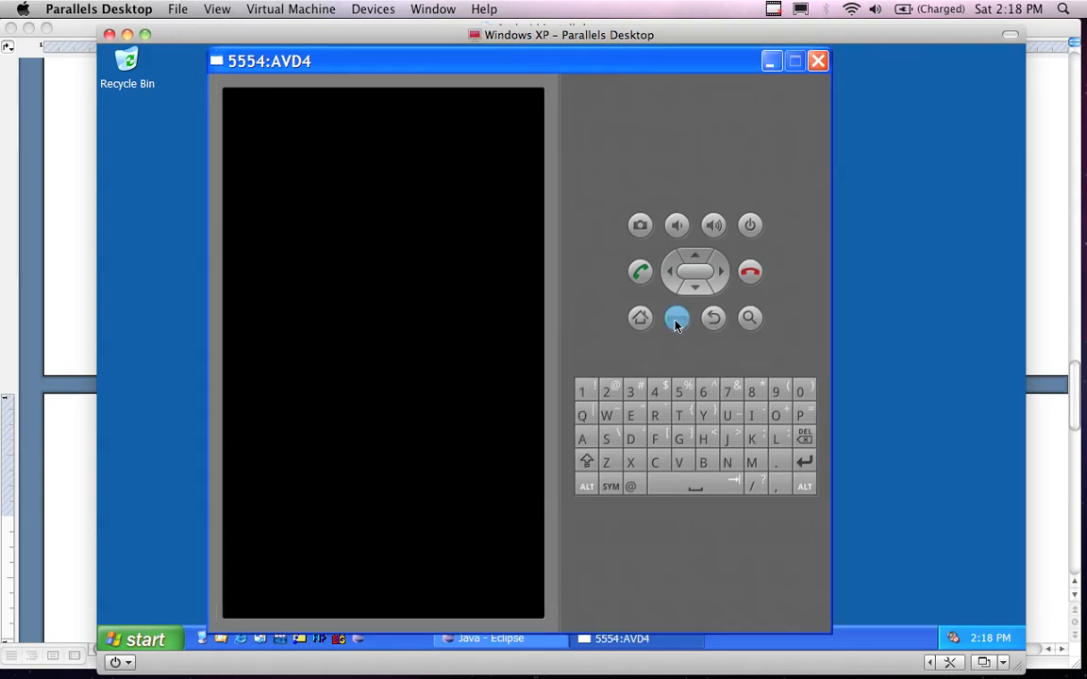
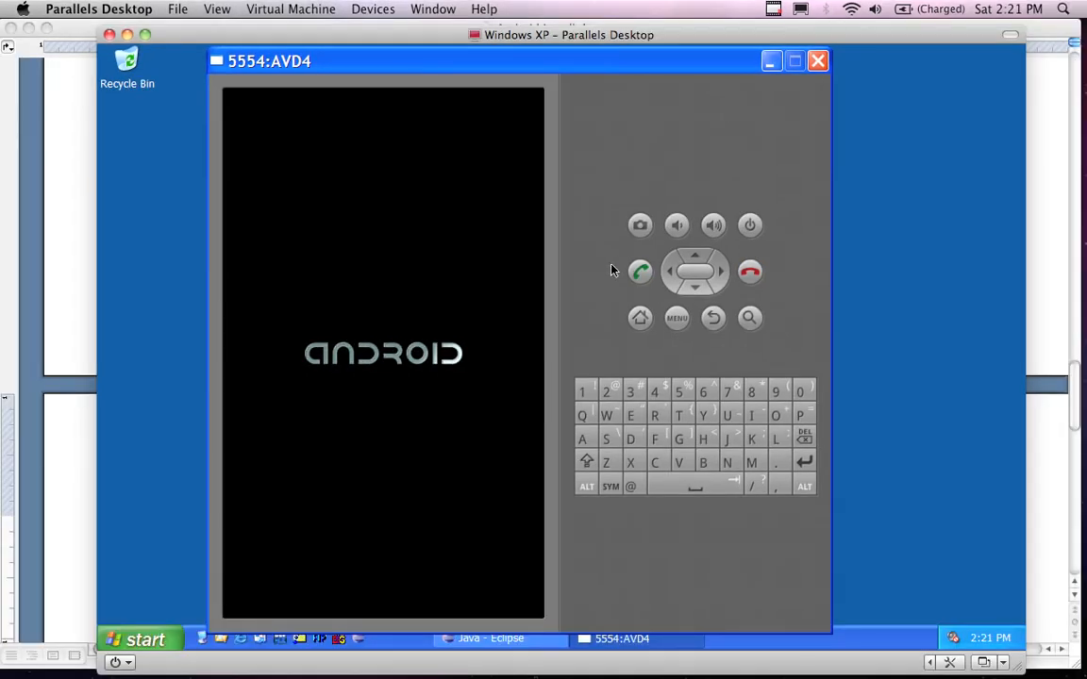
# Step: Return to Eclipse, collapse FirstProject in the Package Explorer, and run it again as an Android application
pyautogui.click(524, 641)
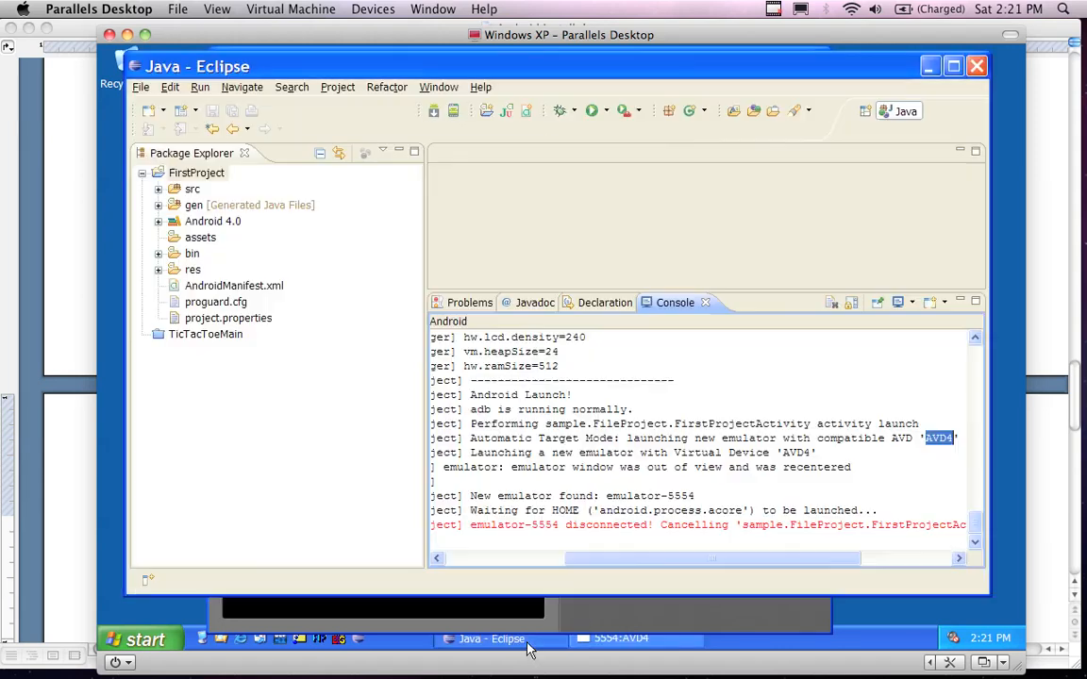
pyautogui.click(141, 173)
pyautogui.rightClick(181, 173)
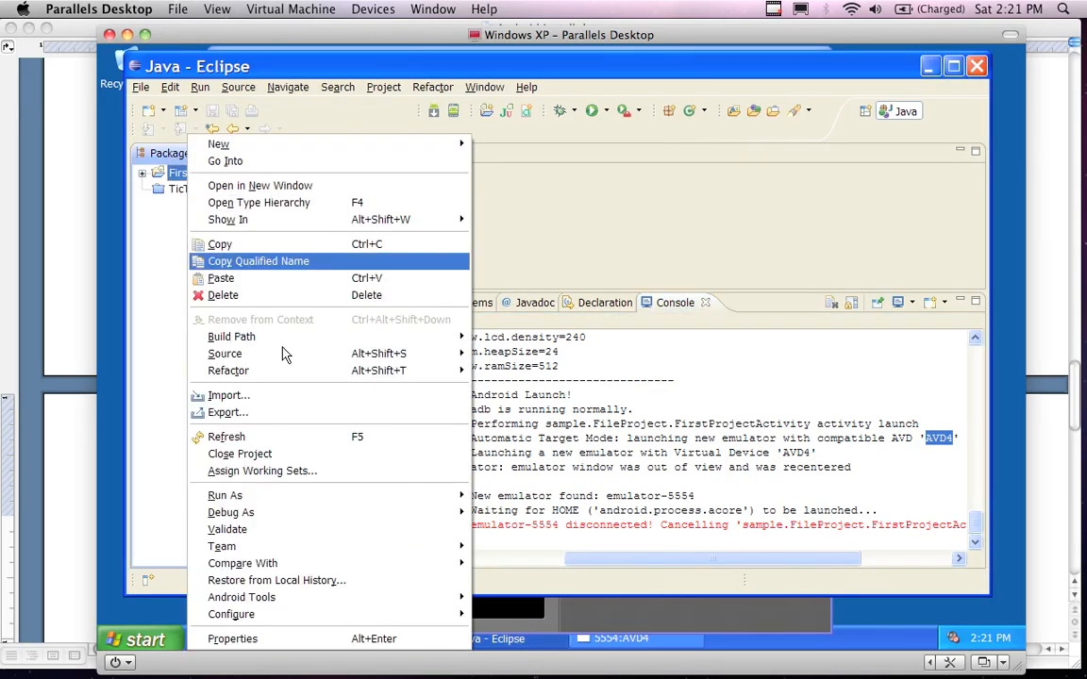
pyautogui.moveTo(259, 500)
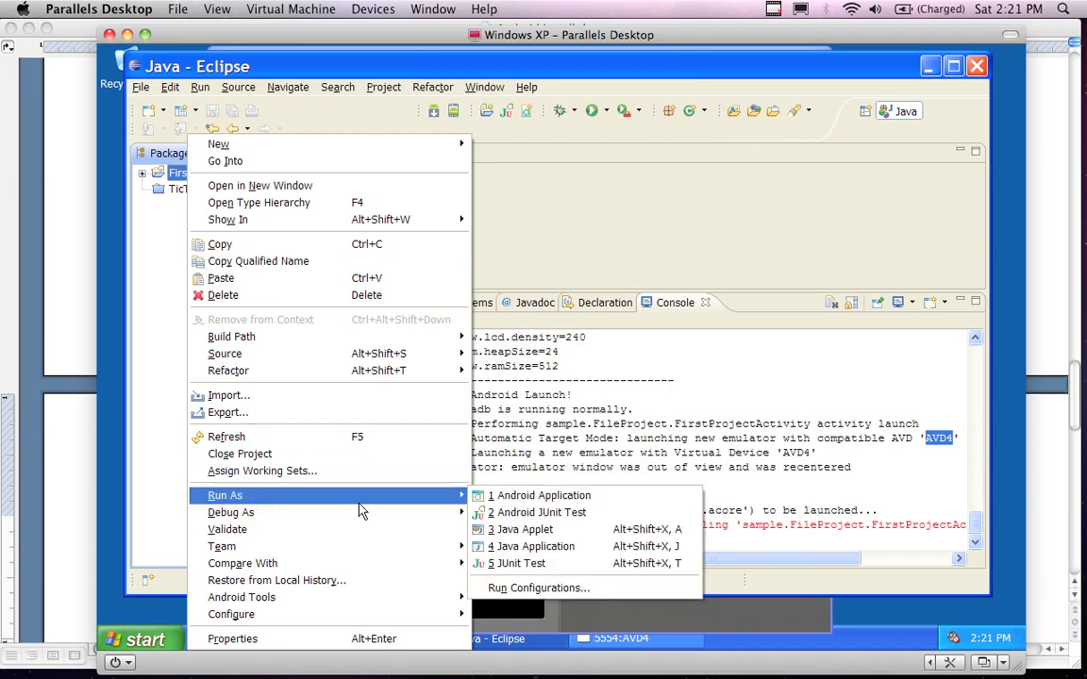
pyautogui.click(505, 496)
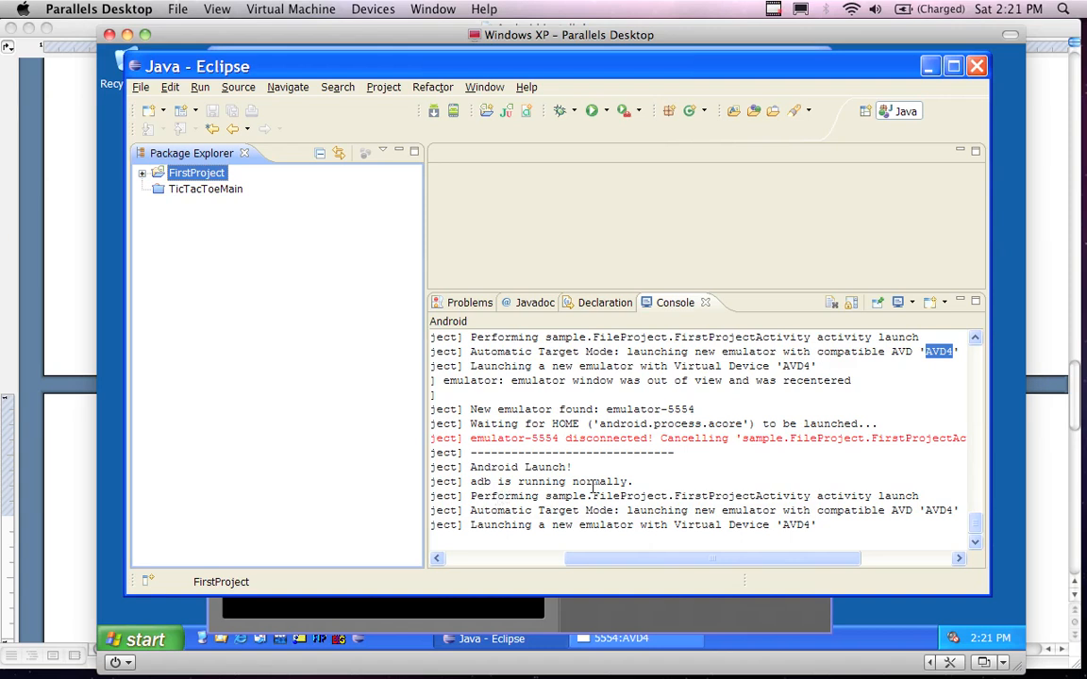
# Step: Check the 5554:AVD4 emulator window and the Console's launch messages, minimizing Eclipse to see the emulators
pyautogui.click(929, 67)
pyautogui.moveTo(675, 66); pyautogui.dragTo(620, 66)
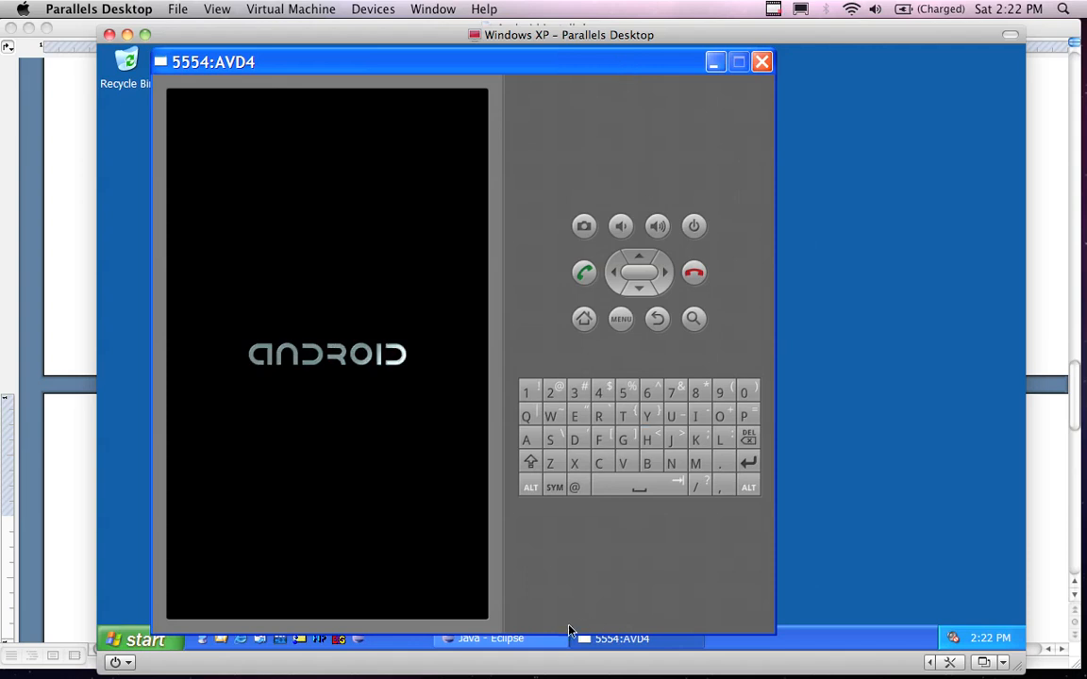
pyautogui.click(532, 641)
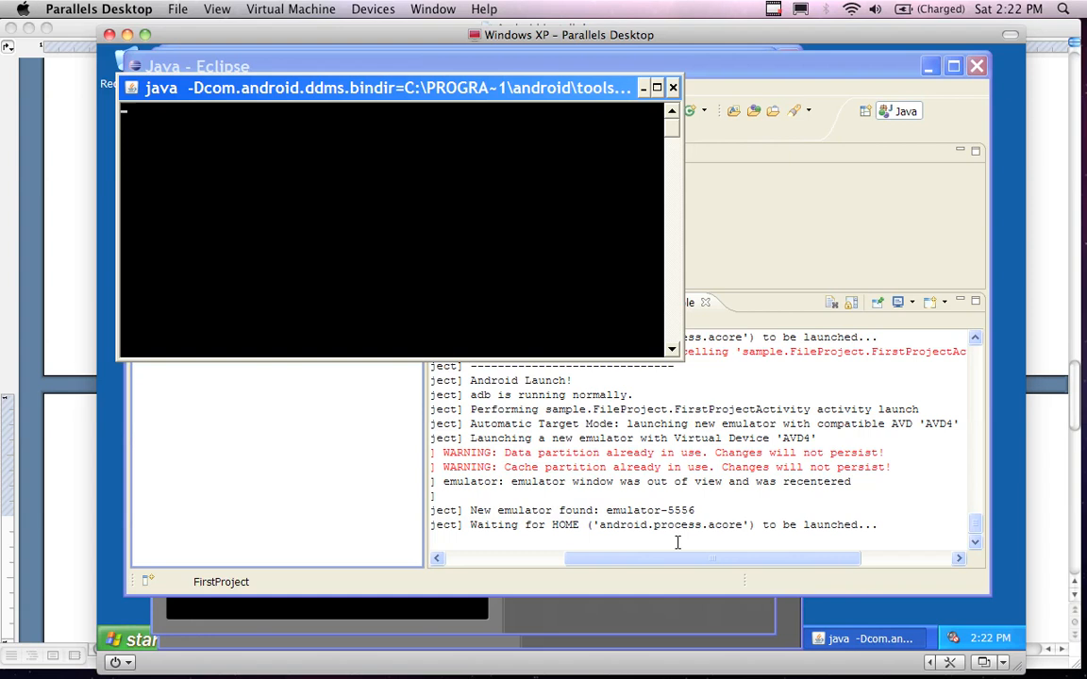
pyautogui.click(930, 67)
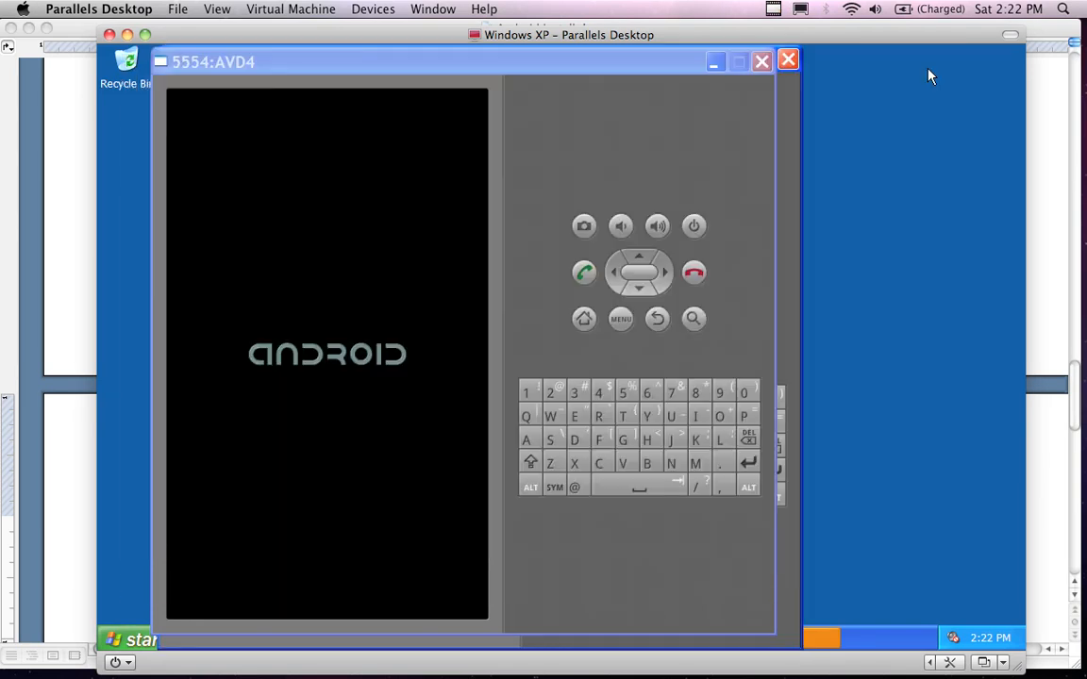
# Step: Spread the 5554:AVD4 and 5556:AVD4 emulator windows apart so both can be compared
pyautogui.click(422, 70)
pyautogui.moveTo(401, 65); pyautogui.dragTo(579, 59)
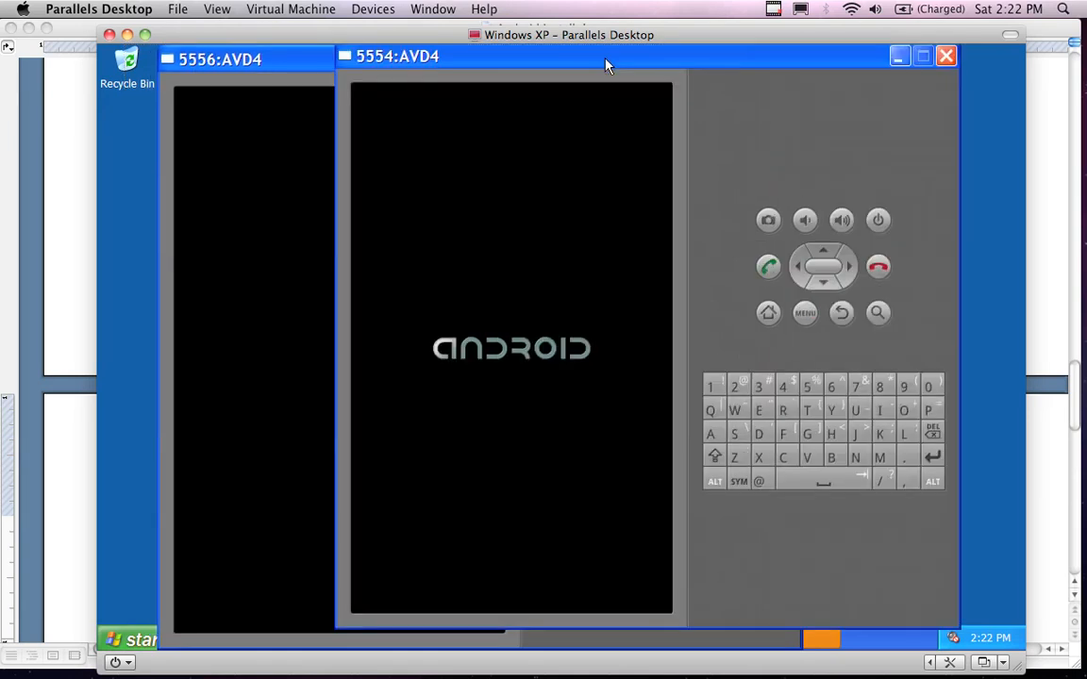
pyautogui.click(312, 60)
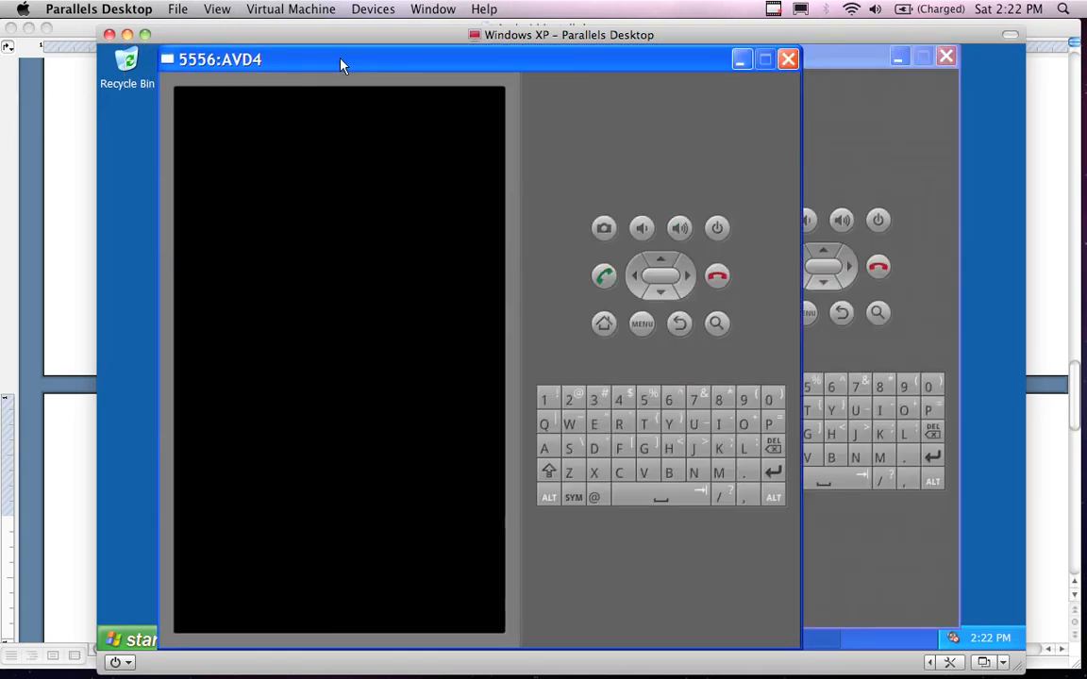
pyautogui.moveTo(341, 63); pyautogui.dragTo(267, 60)
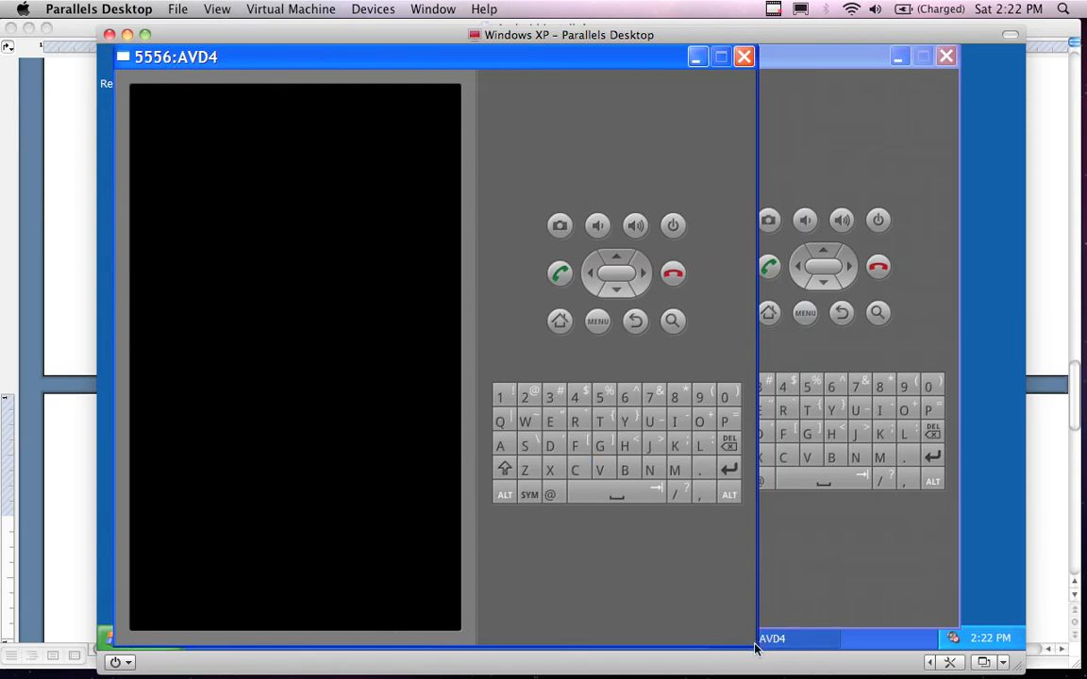
pyautogui.click(810, 57)
pyautogui.moveTo(801, 65)
pyautogui.mouseDown()
pyautogui.moveTo(808, 75)
pyautogui.moveTo(815, 63)
pyautogui.mouseUp()
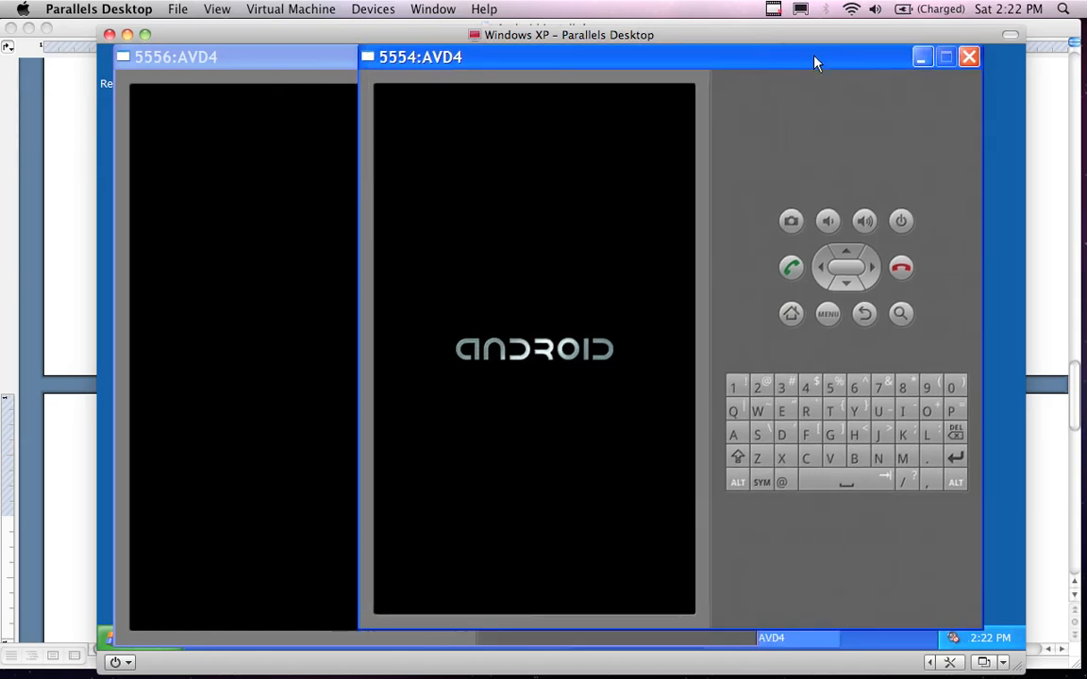
pyautogui.click(300, 54)
pyautogui.moveTo(305, 58); pyautogui.dragTo(303, 65)
pyautogui.moveTo(828, 53); pyautogui.dragTo(844, 60)
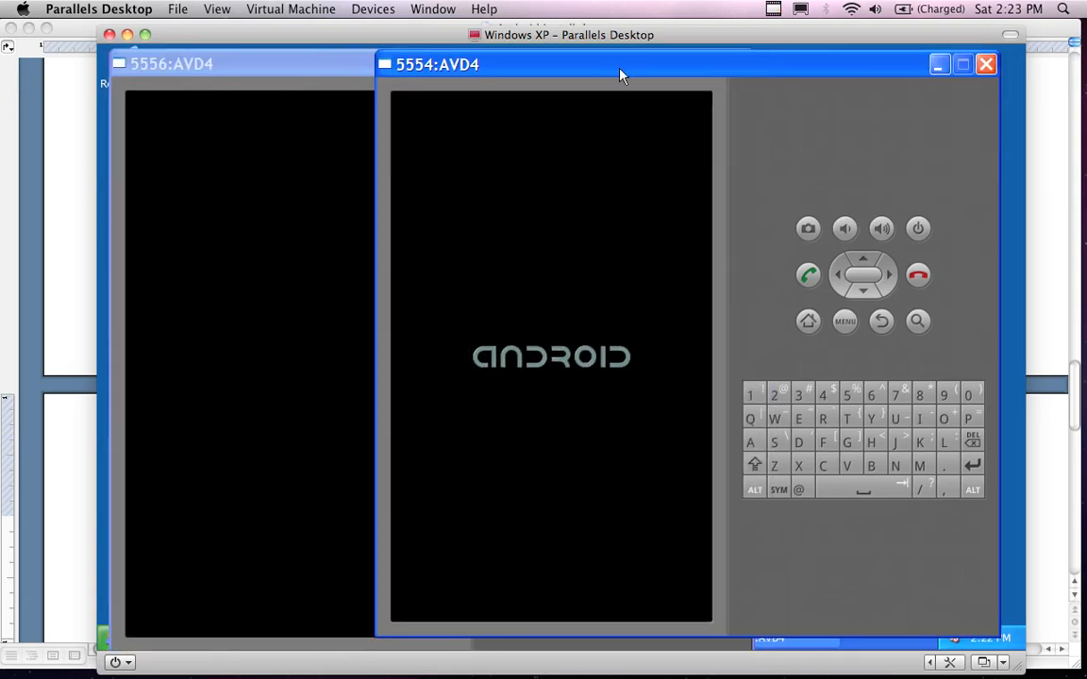
# Step: Close the duplicate 5556:AVD4 emulator and move the 5554:AVD4 window toward the middle of the desktop
pyautogui.click(332, 66)
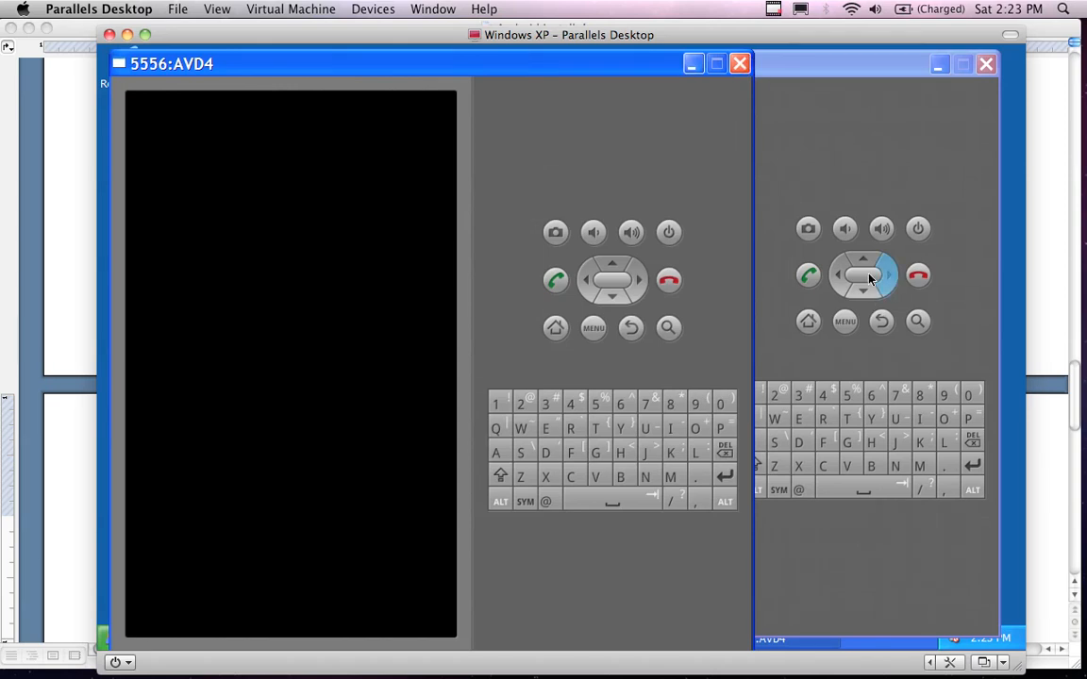
pyautogui.click(776, 164)
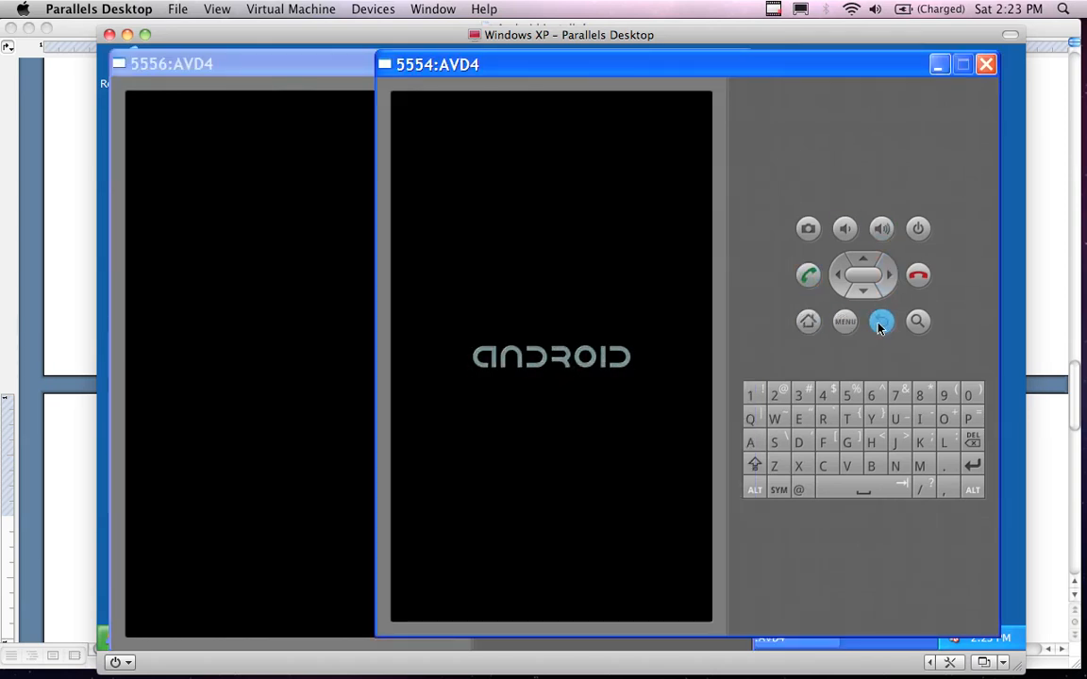
pyautogui.click(318, 63)
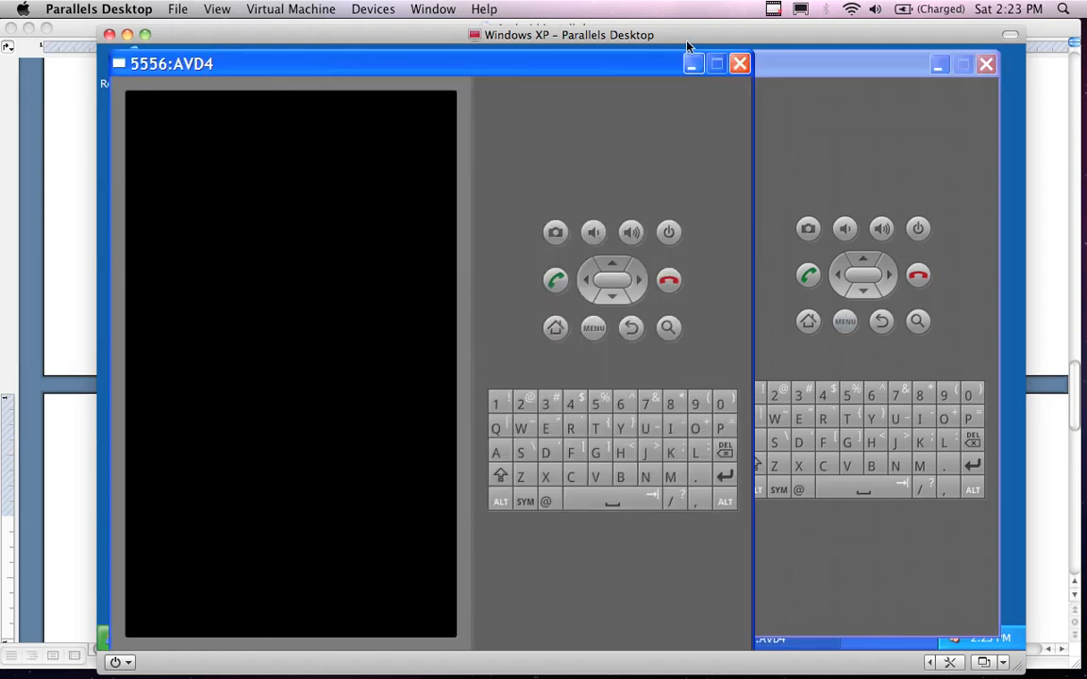
pyautogui.click(743, 65)
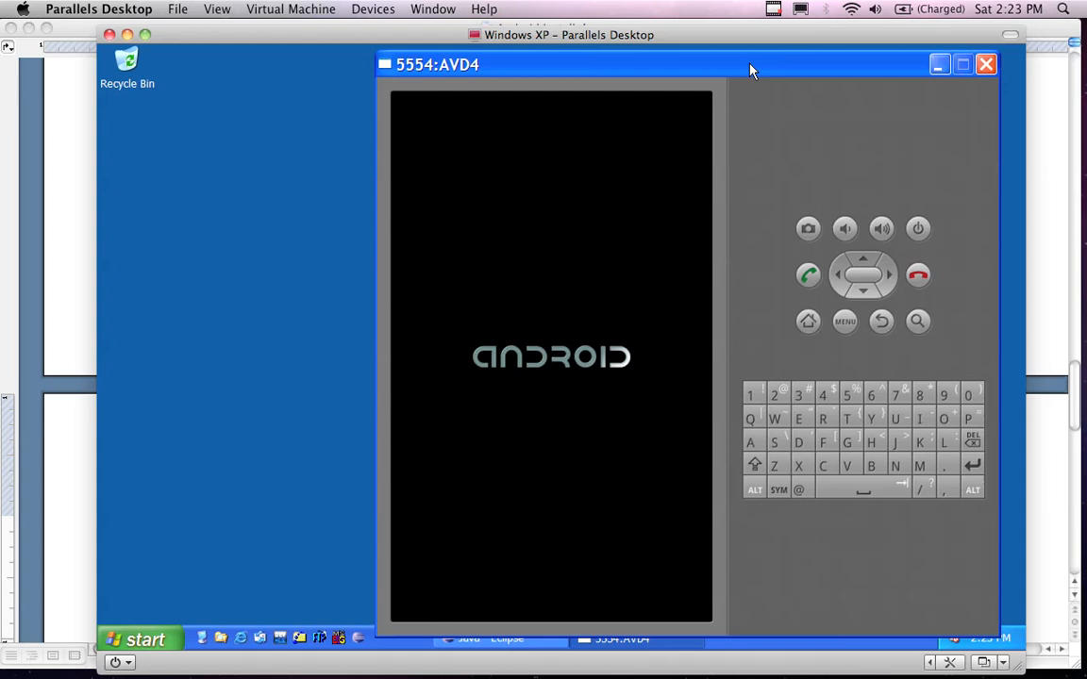
pyautogui.moveTo(751, 68); pyautogui.dragTo(708, 64)
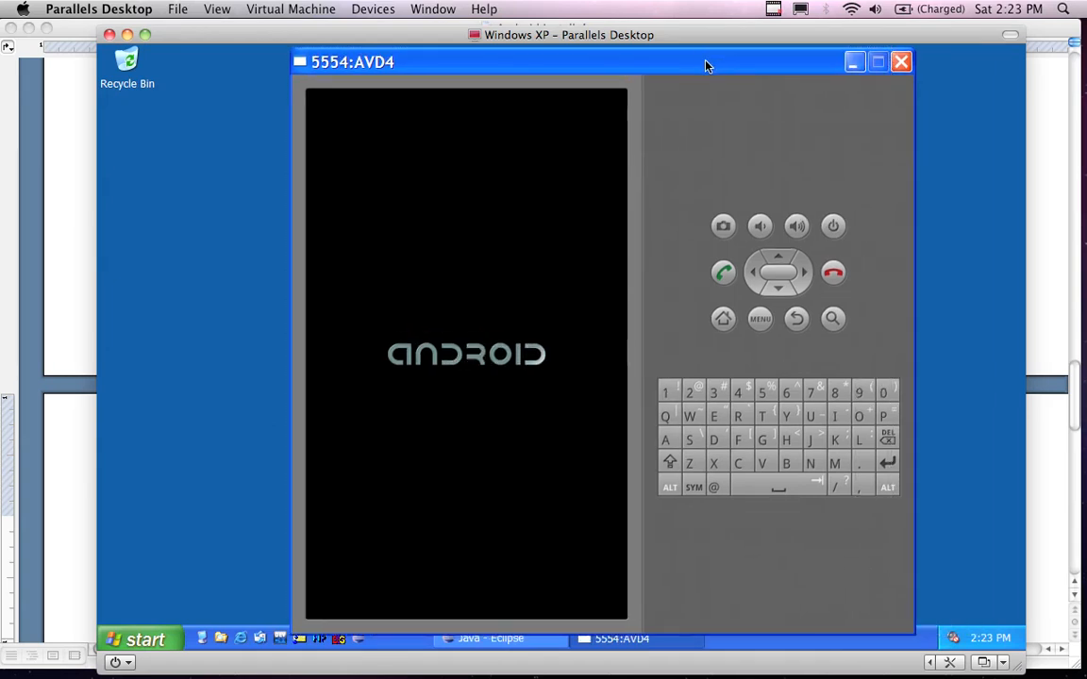
# Step: Examine the Console's last message about emulator-5556 in Eclipse and check the 5554:AVD4 emulator's startup screen
pyautogui.click(546, 649)
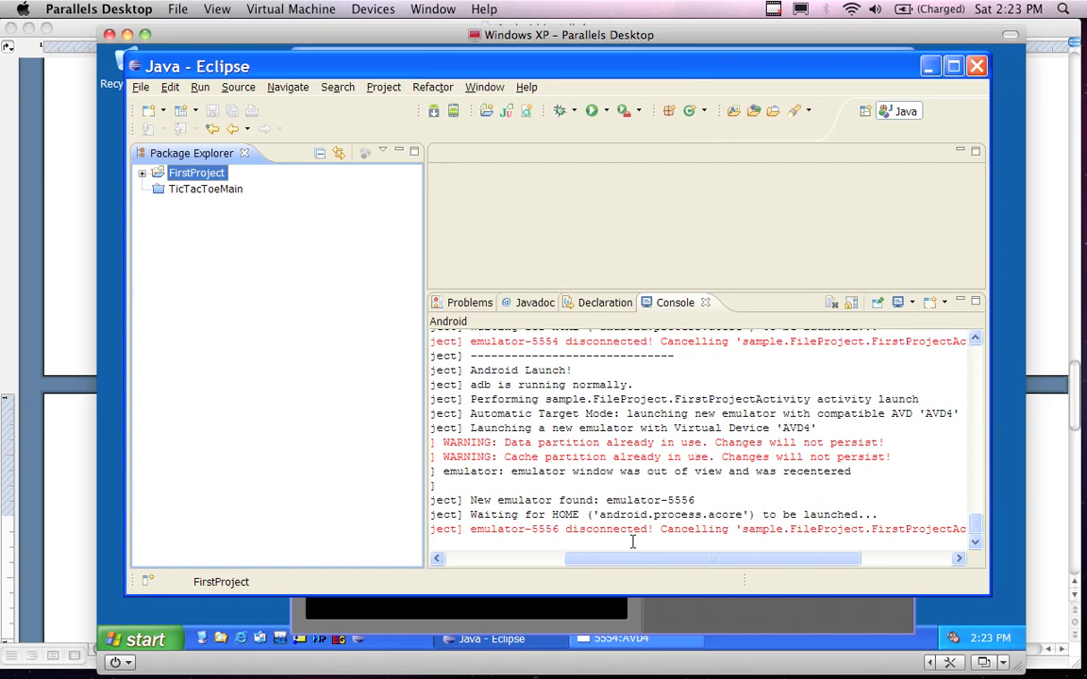
pyautogui.moveTo(568, 529); pyautogui.dragTo(701, 566)
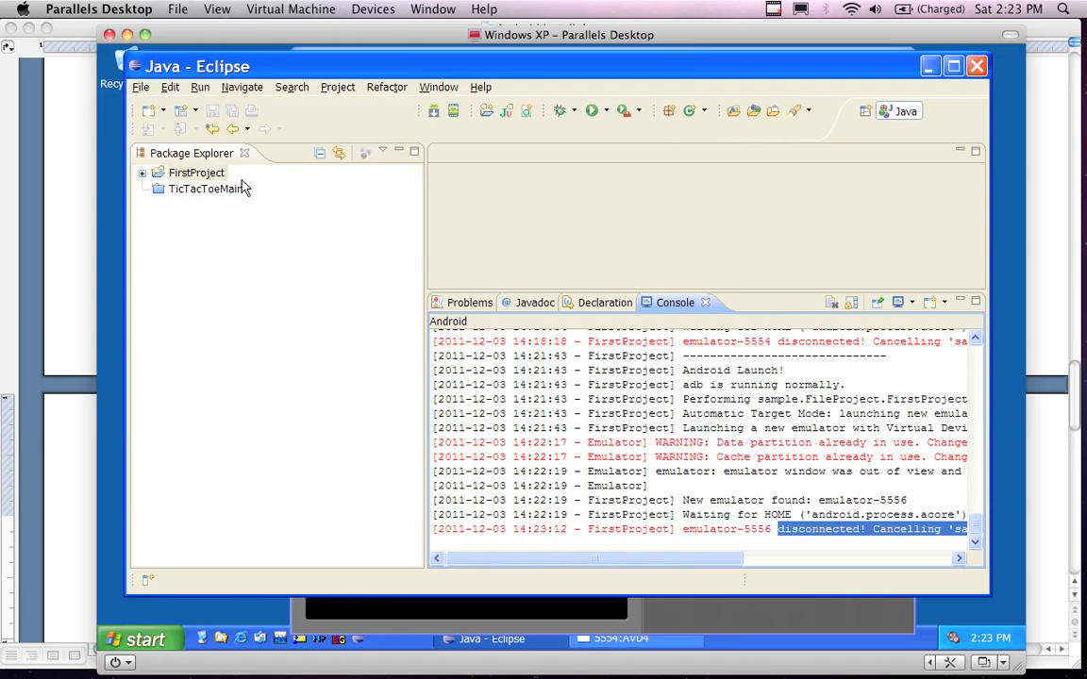
pyautogui.click(758, 623)
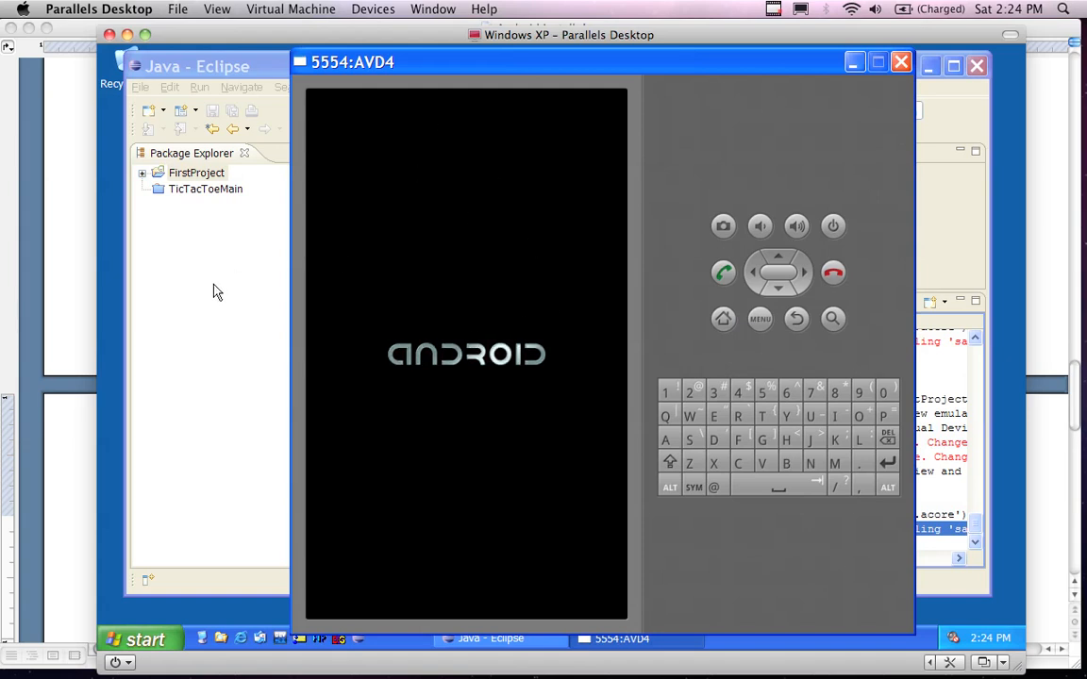
pyautogui.moveTo(694, 62); pyautogui.dragTo(558, 62)
pyautogui.click(824, 64)
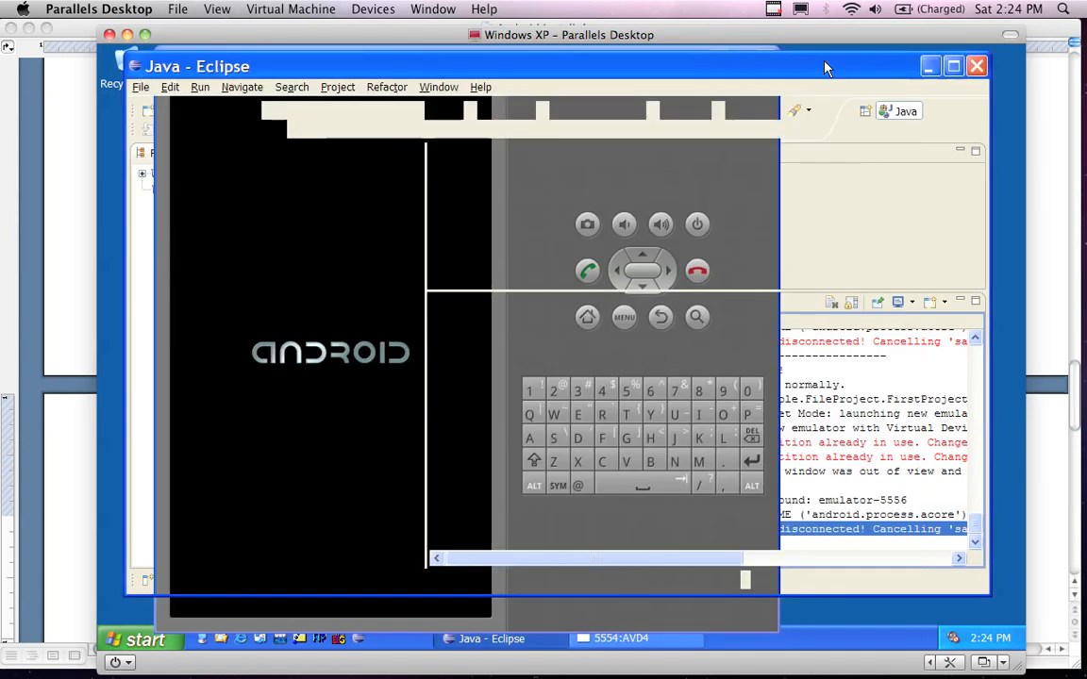
pyautogui.moveTo(817, 63); pyautogui.dragTo(838, 69)
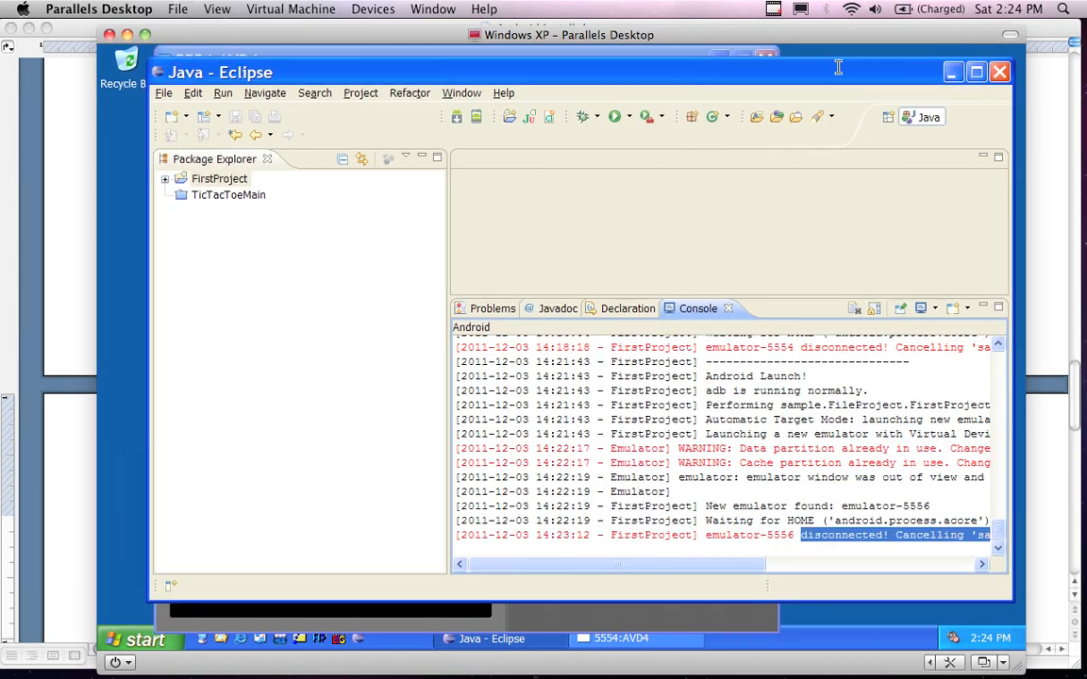
# Step: Look back through the Console's SDK Manager log entries and recheck the 5554:AVD4 emulator
pyautogui.click(764, 478)
pyautogui.scroll(15, 765, 477)
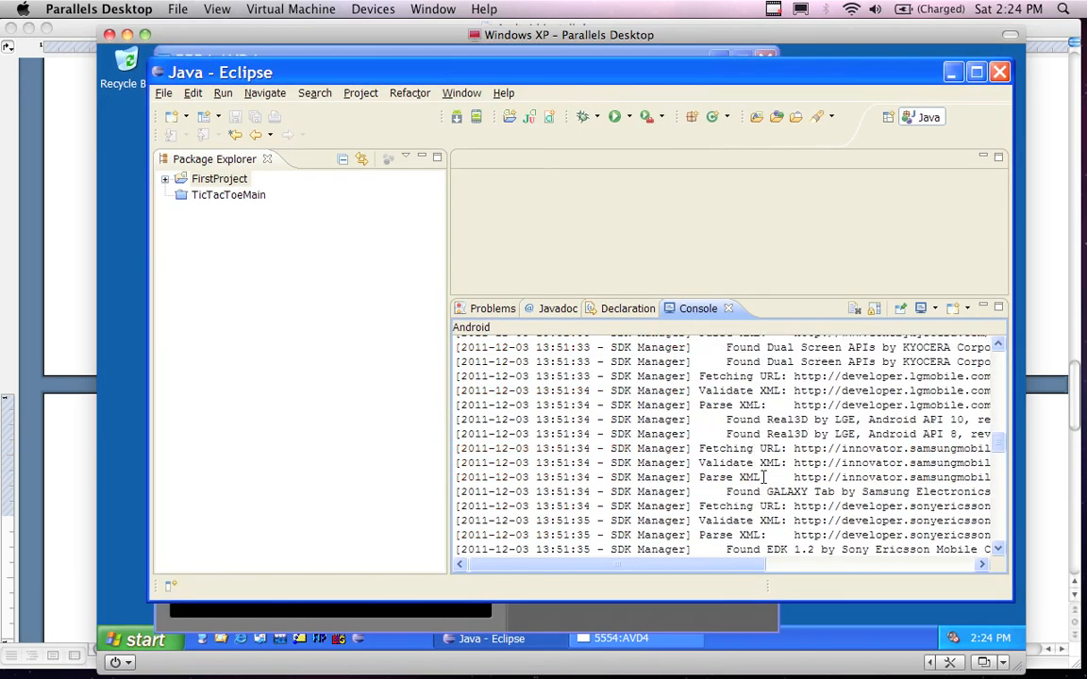
pyautogui.scroll(-12, 765, 478)
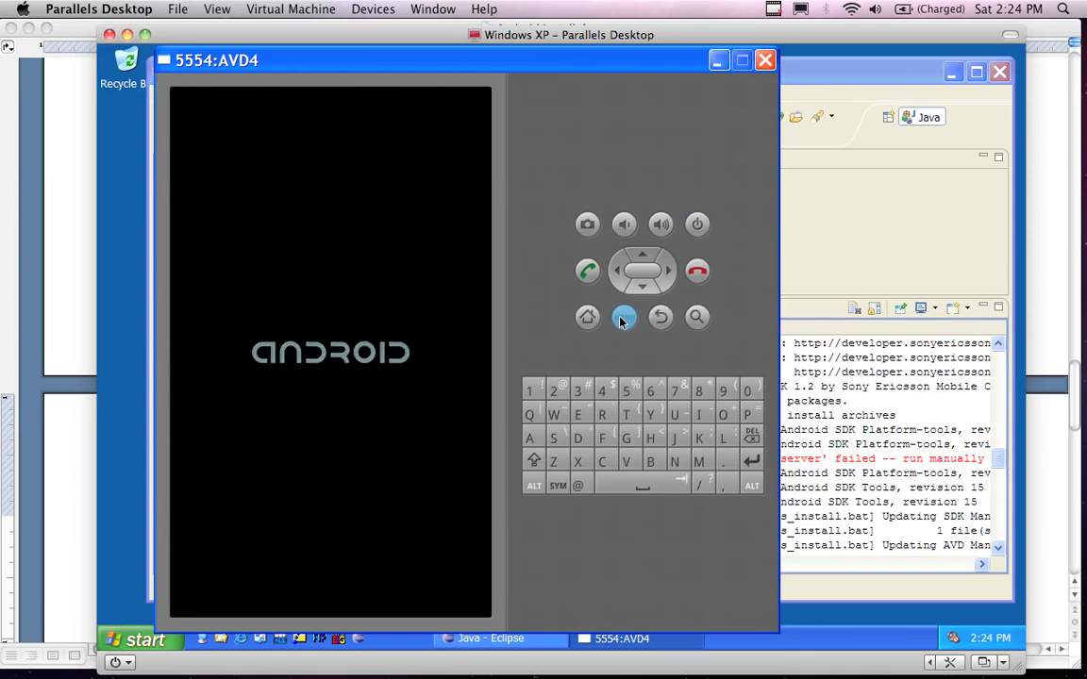
pyautogui.click(868, 80)
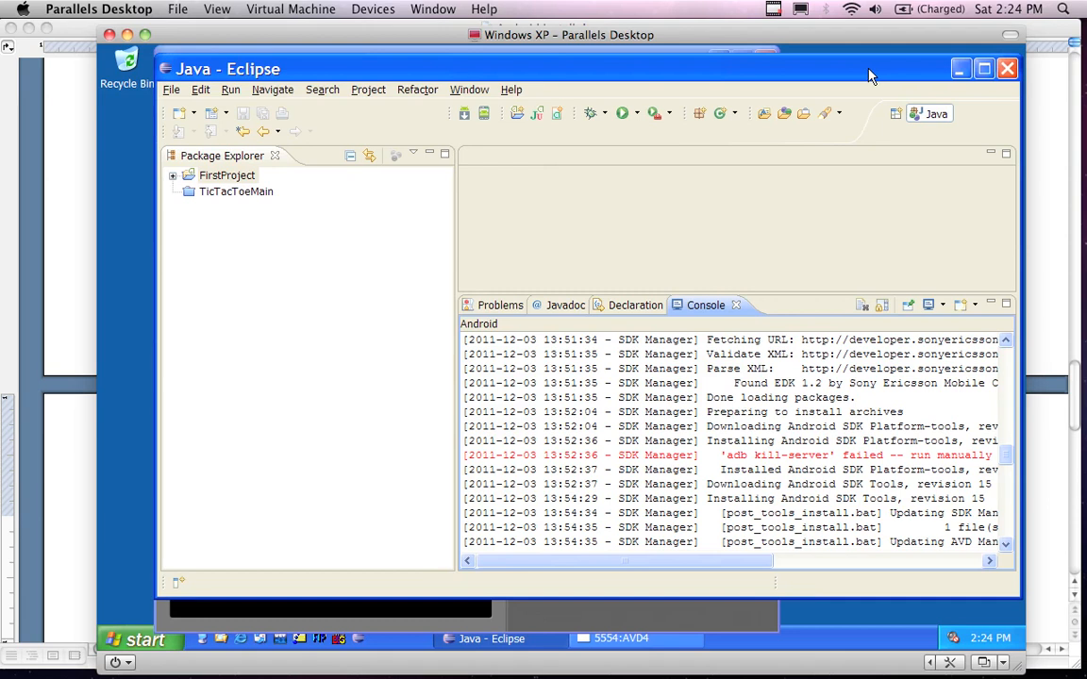
pyautogui.click(571, 623)
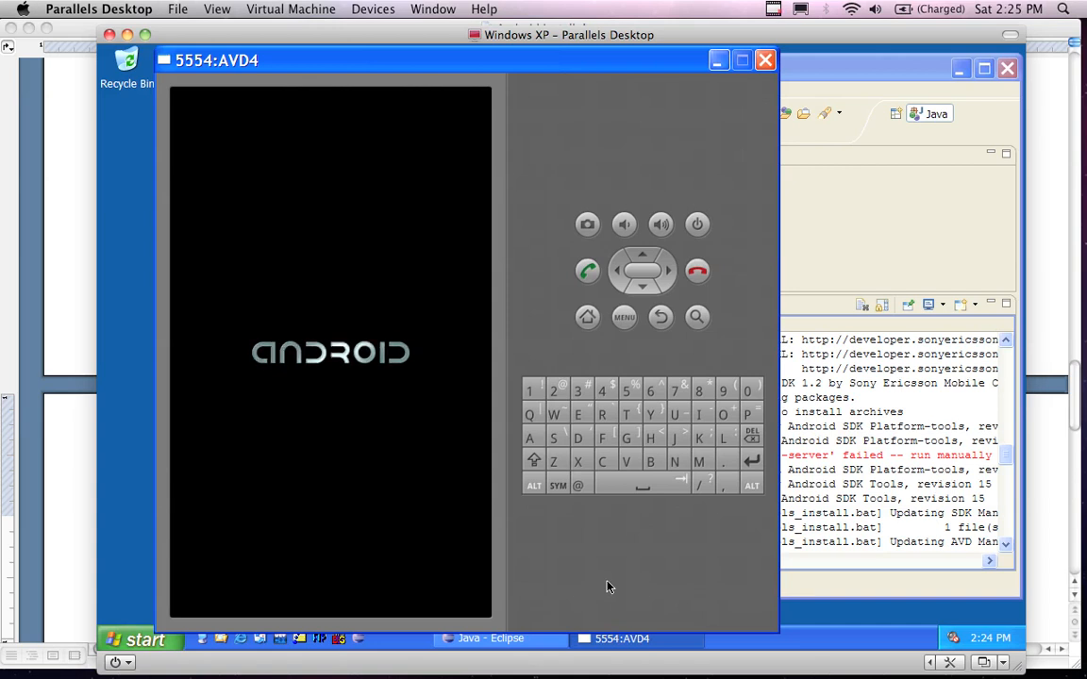
# Step: Close the 5554:AVD4 emulator and relaunch FirstProject from Eclipse as an Android application
pyautogui.click(766, 60)
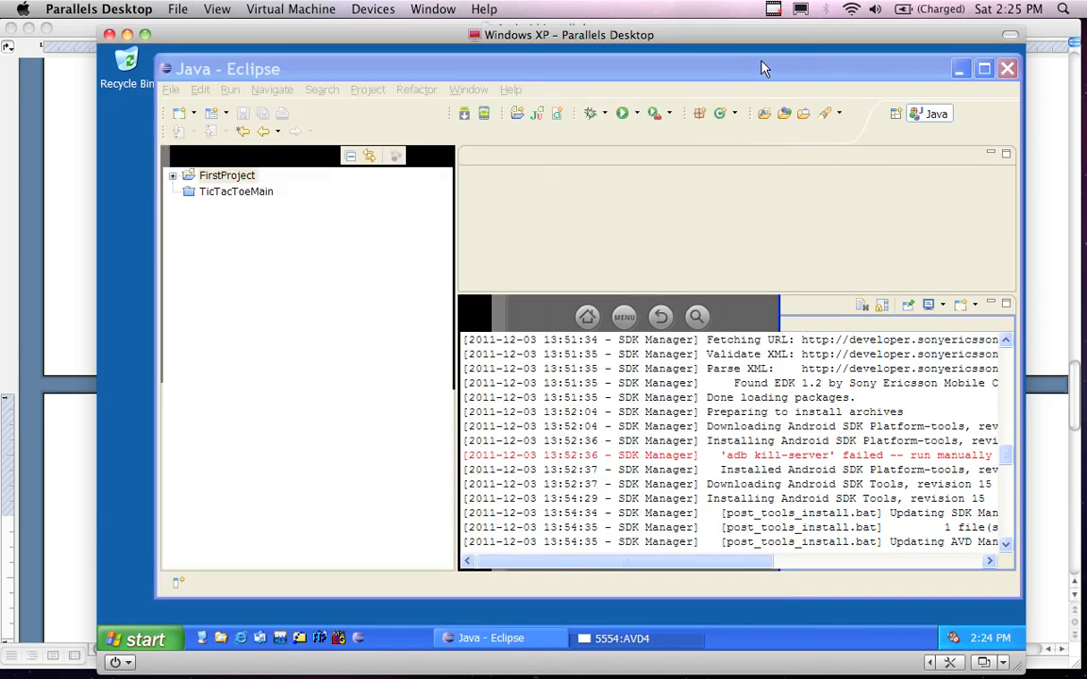
pyautogui.moveTo(778, 73); pyautogui.dragTo(753, 68)
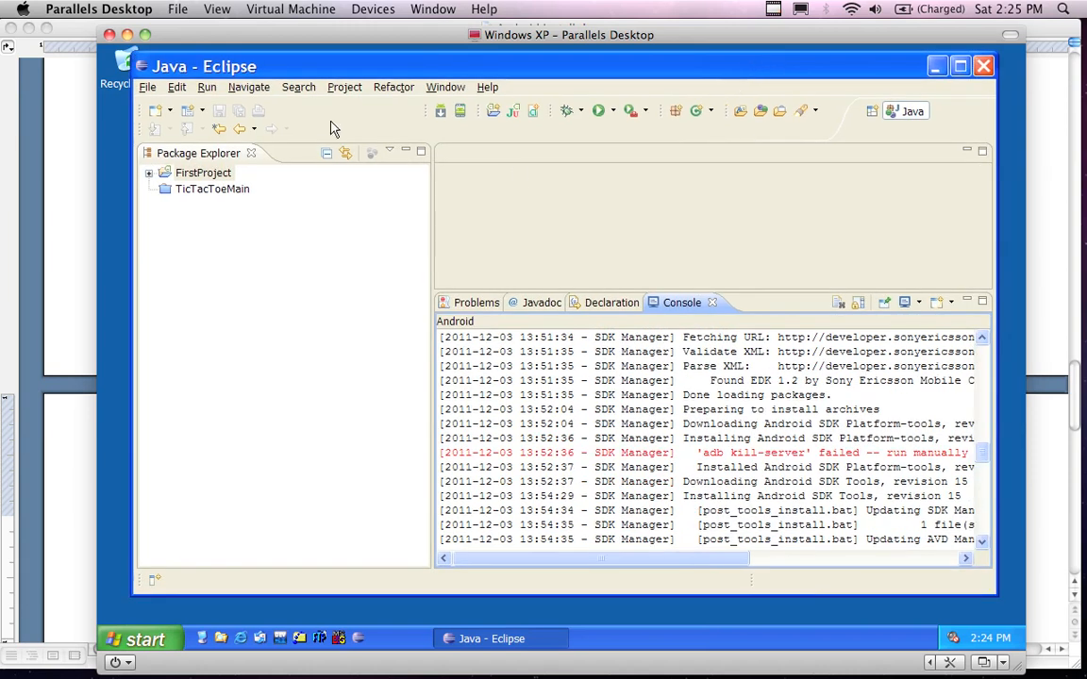
pyautogui.rightClick(194, 173)
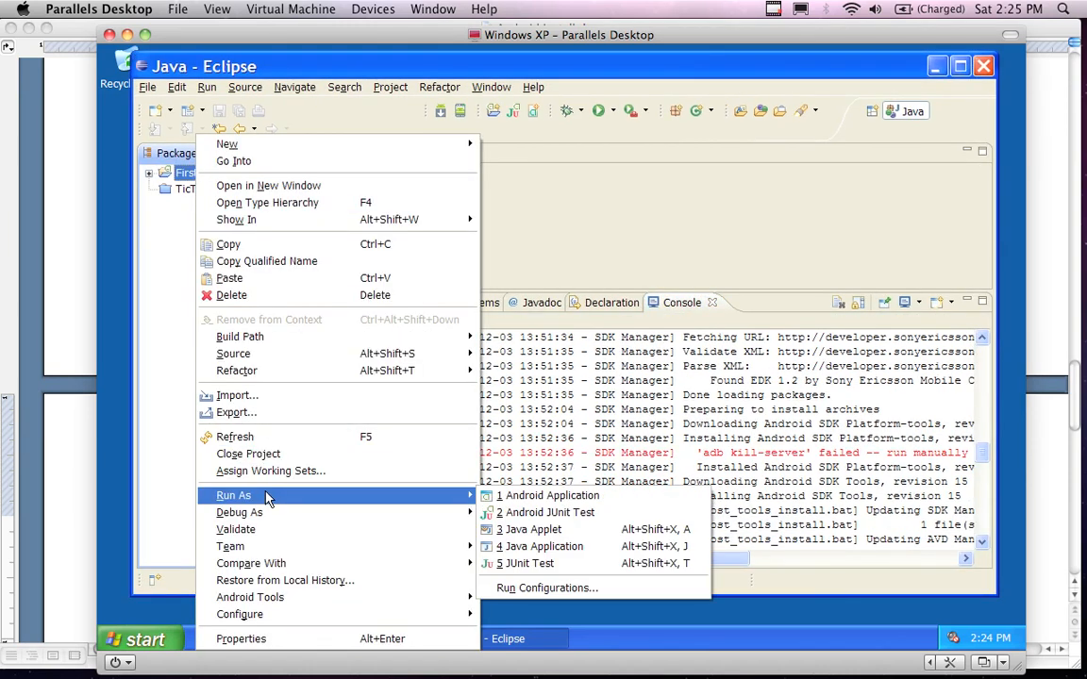
pyautogui.moveTo(247, 512)
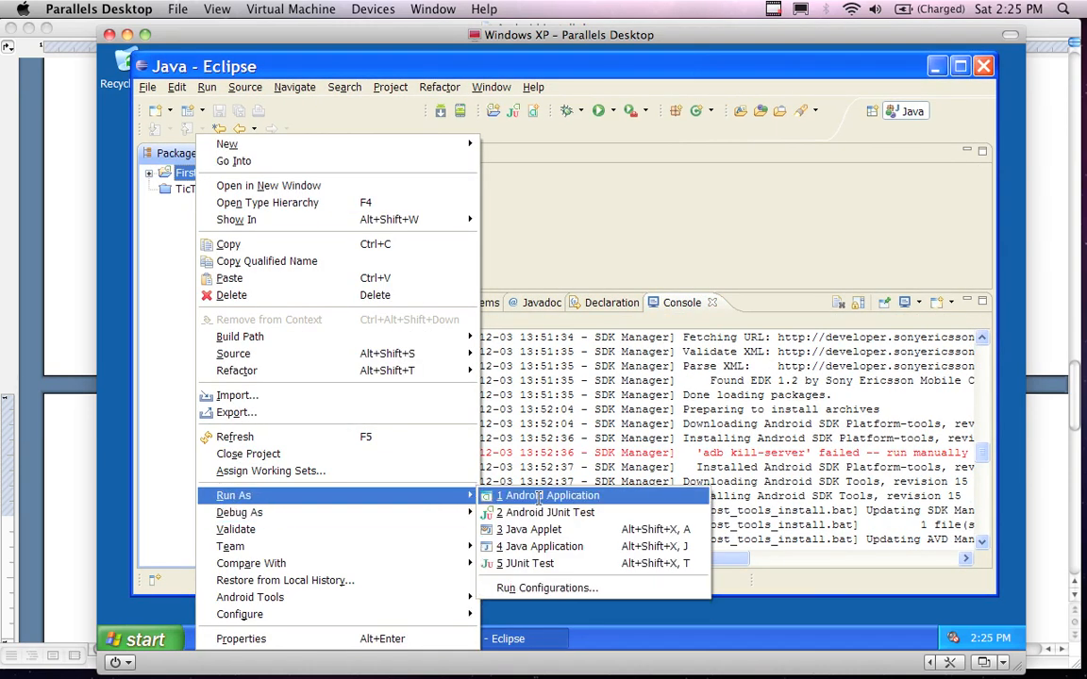
pyautogui.click(539, 495)
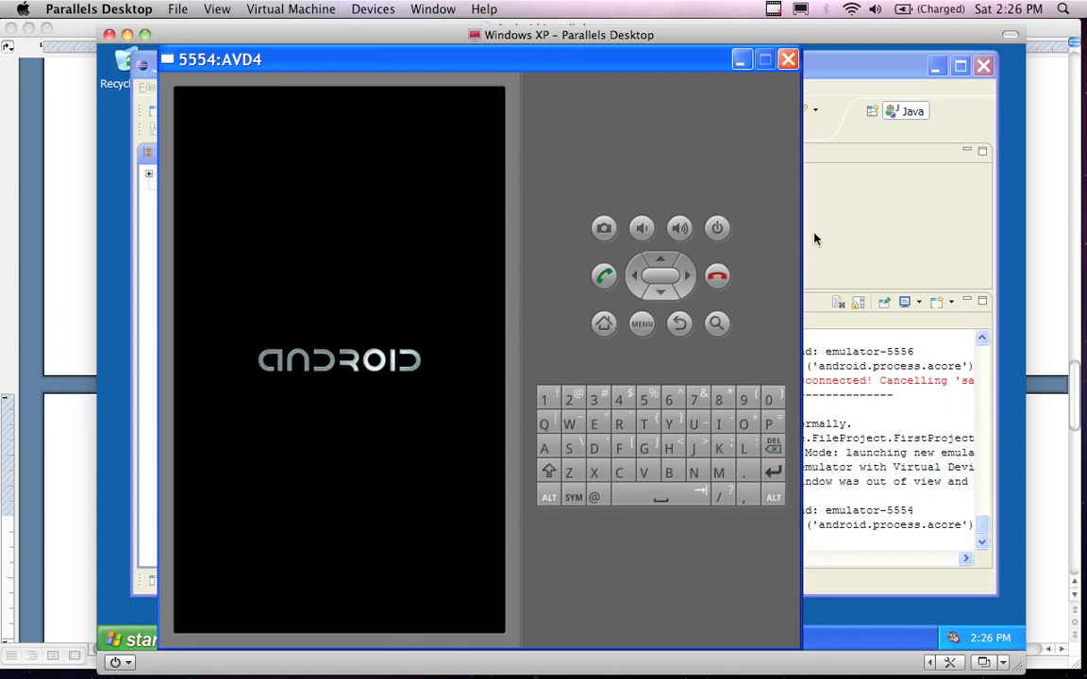
pyautogui.click(774, 10)
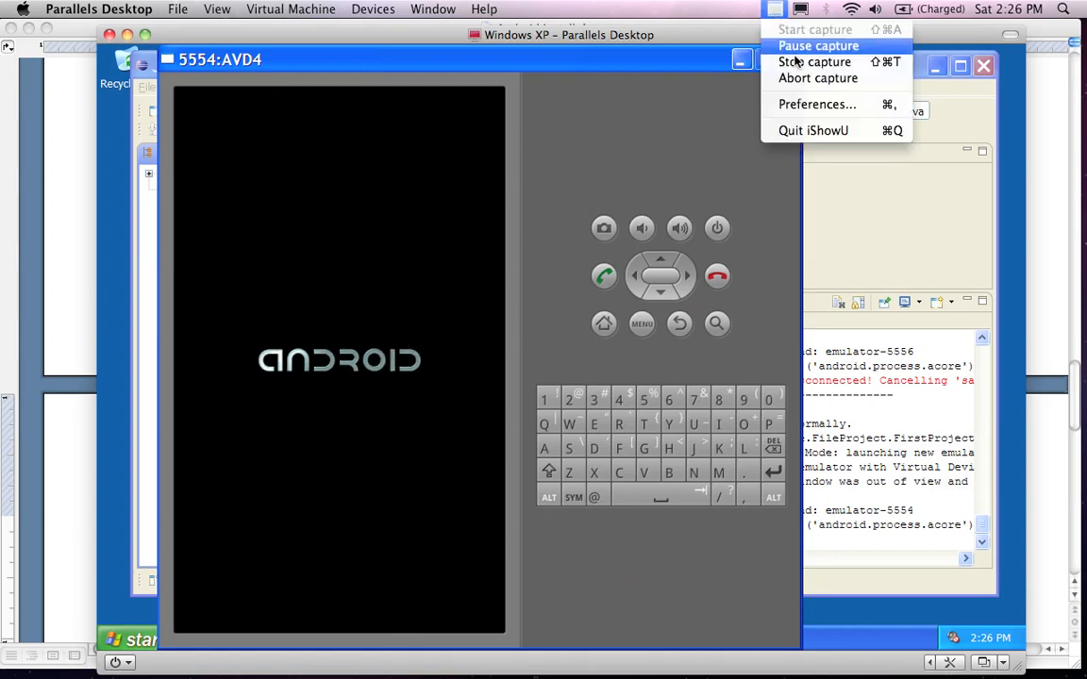